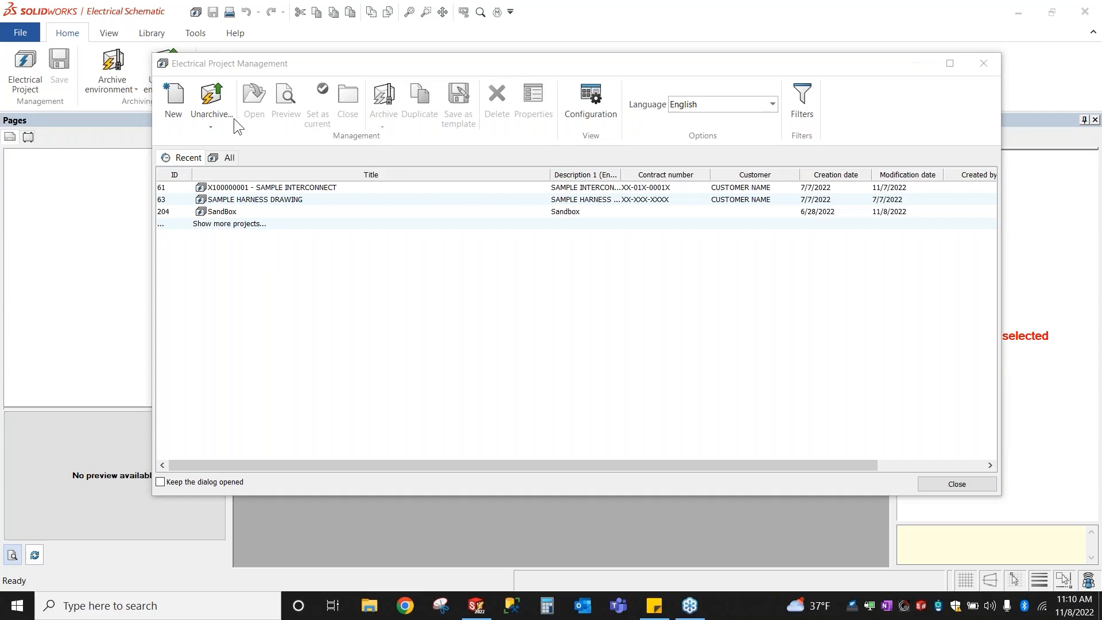
# Step: Select the X100000001 - SAMPLE INTERCONNECT row in the Recent projects list
pyautogui.click(289, 189)
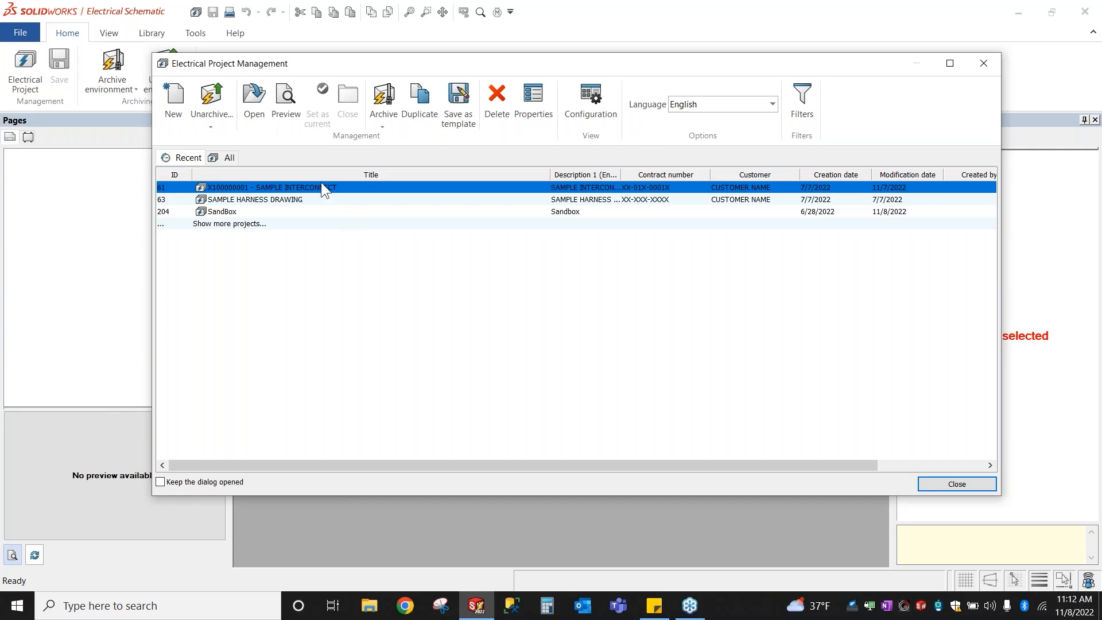
pyautogui.hscroll(2, 325, 189)
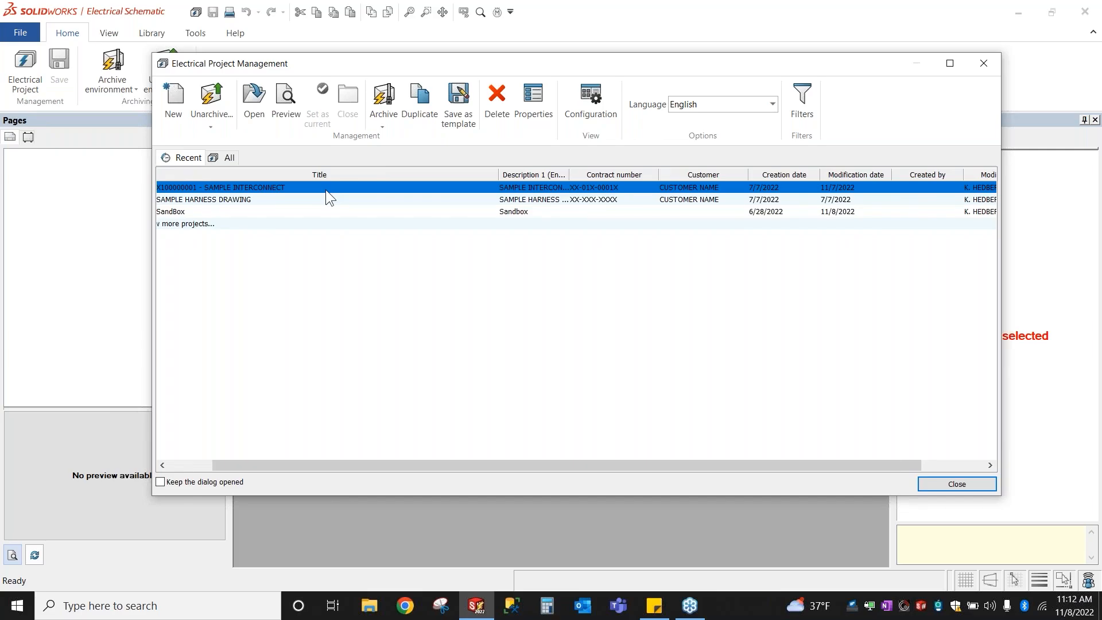
# Step: Open the X100000001 - SAMPLE INTERCONNECT project to load its page tree and 2 - POWER schematic
pyautogui.doubleClick(325, 189)
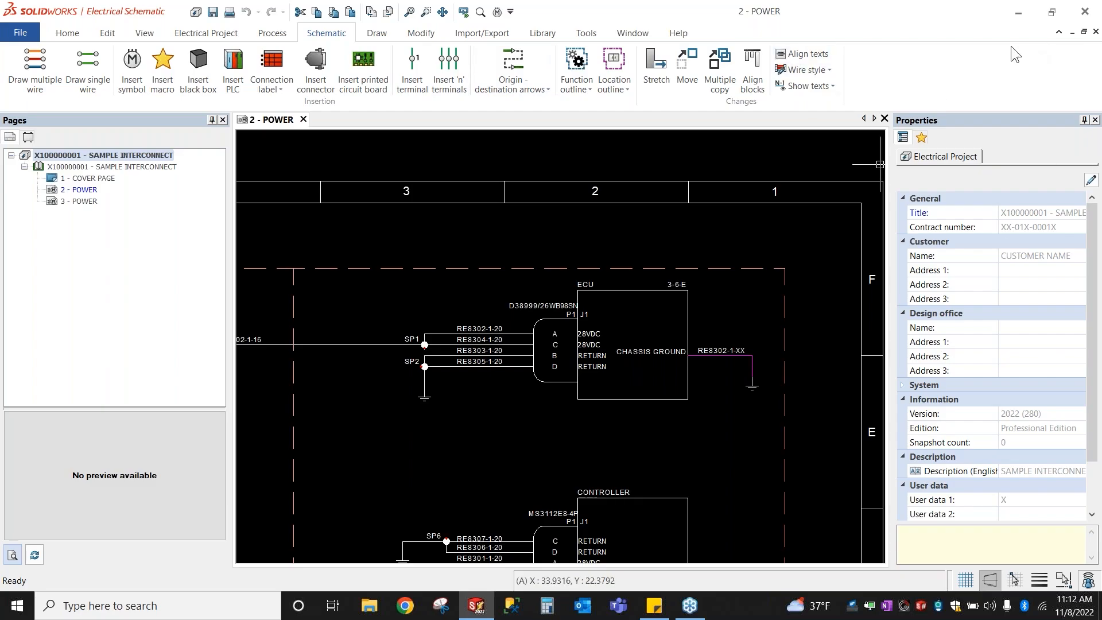
# Step: Open 1 - COVER PAGE and zoom in on its SAMPLE INTERCONNECT title block
pyautogui.doubleClick(98, 179)
pyautogui.moveTo(617, 333)
pyautogui.mouseDown(button='middle')
pyautogui.moveTo(231, 287)
pyautogui.moveTo(419, 342)
pyautogui.mouseUp(button='middle')
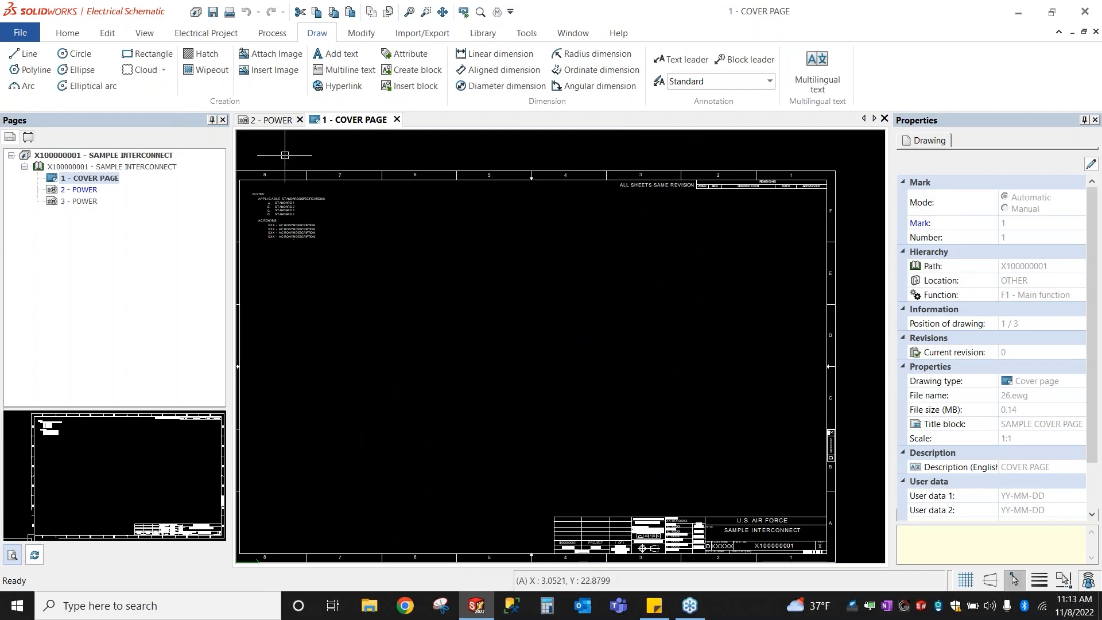
pyautogui.click(285, 208)
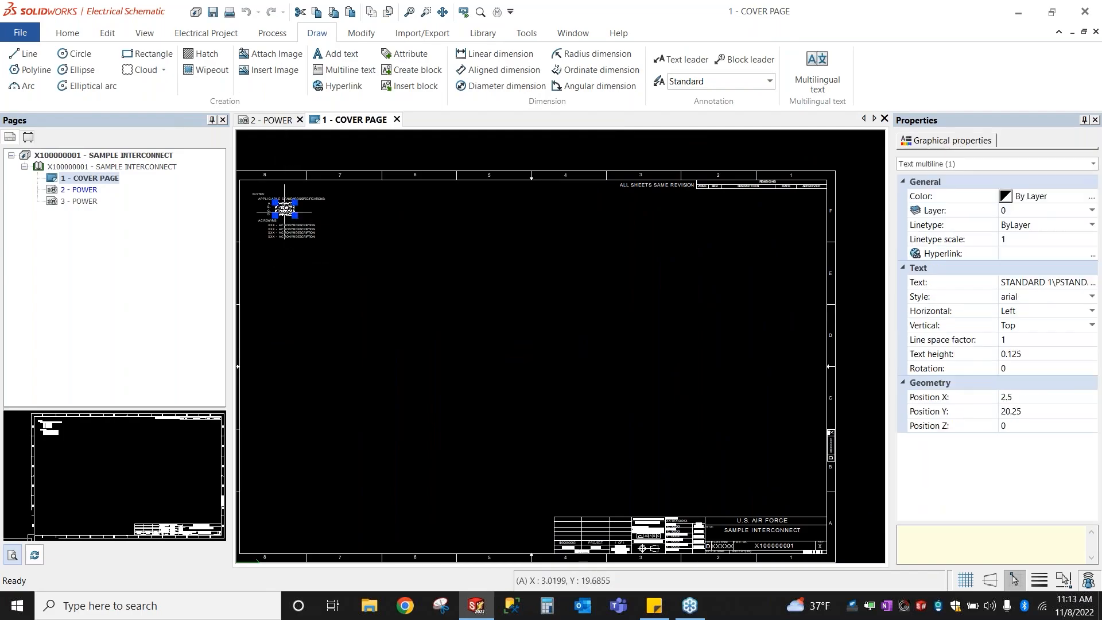
pyautogui.moveTo(745, 512); pyautogui.dragTo(737, 487, button='middle')
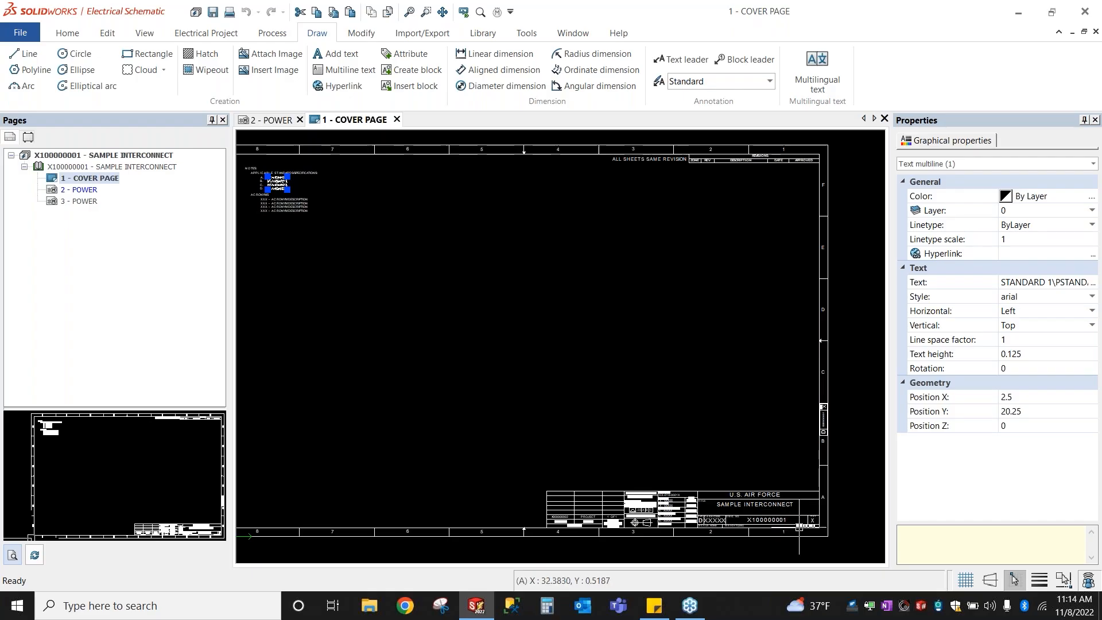
pyautogui.scroll(2, 794, 525)
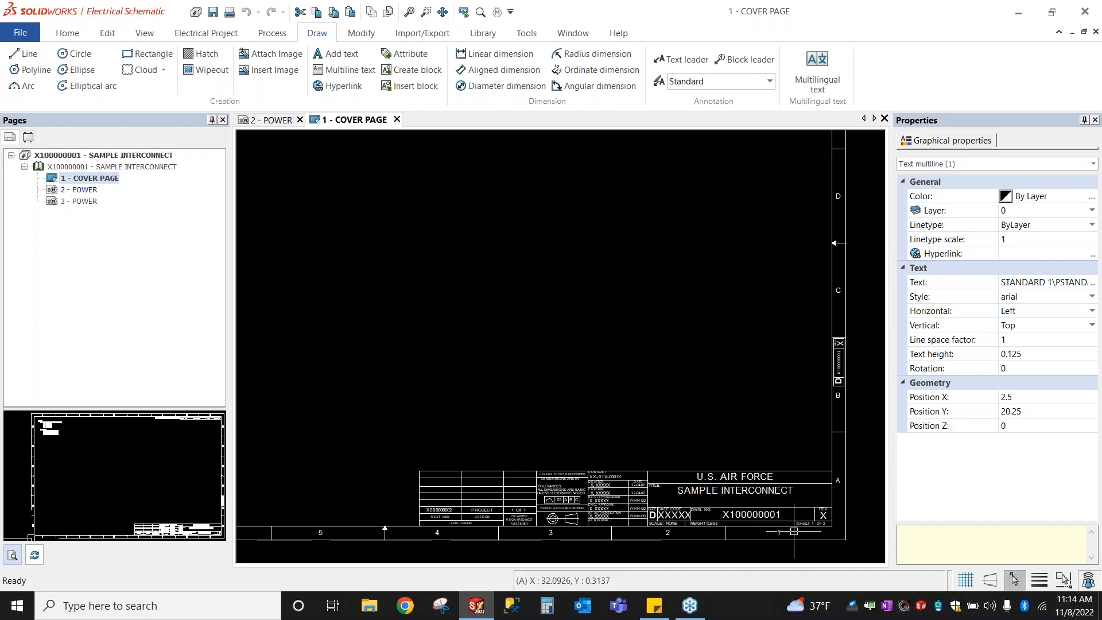
pyautogui.scroll(2, 781, 512)
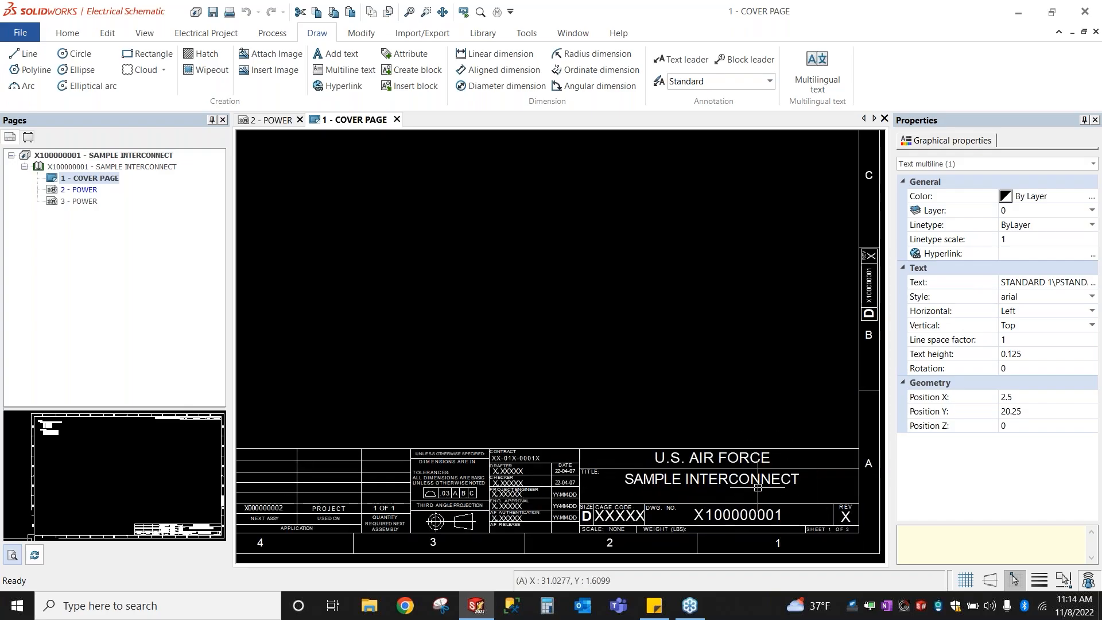
# Step: Append TEST to the project's English description, making it SAMPLE INTERCONNECT TEST
pyautogui.rightClick(97, 167)
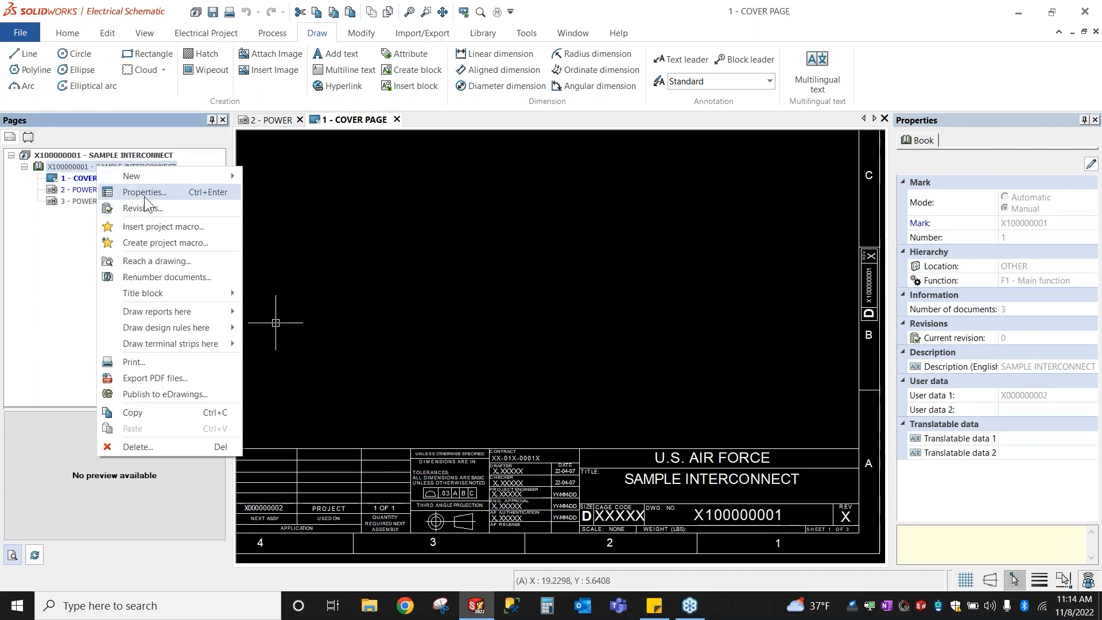
pyautogui.rightClick(114, 153)
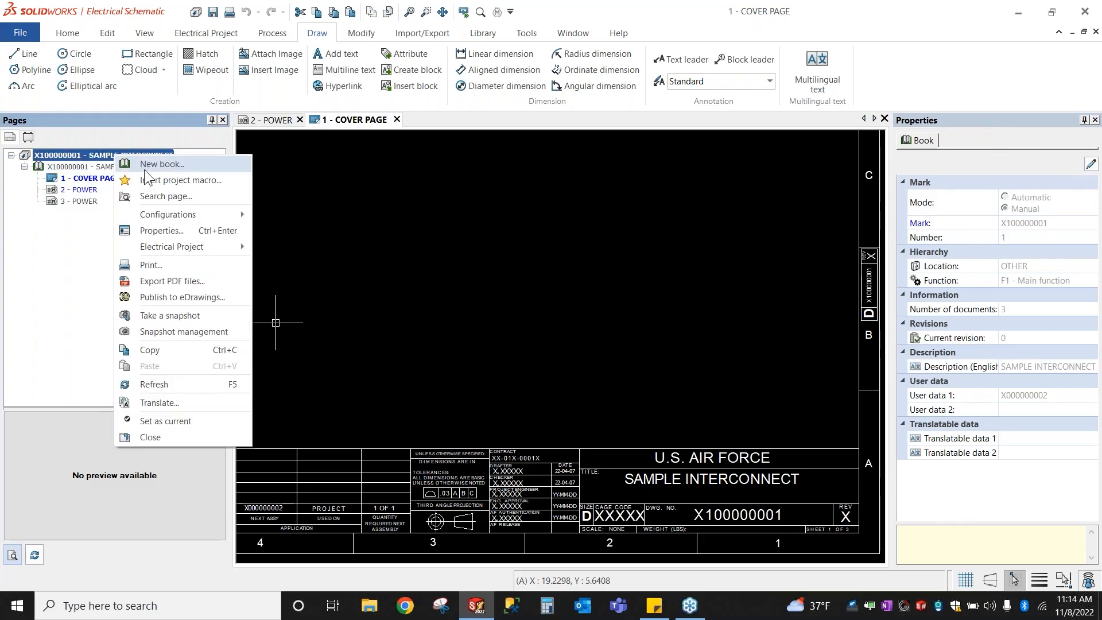
pyautogui.click(185, 232)
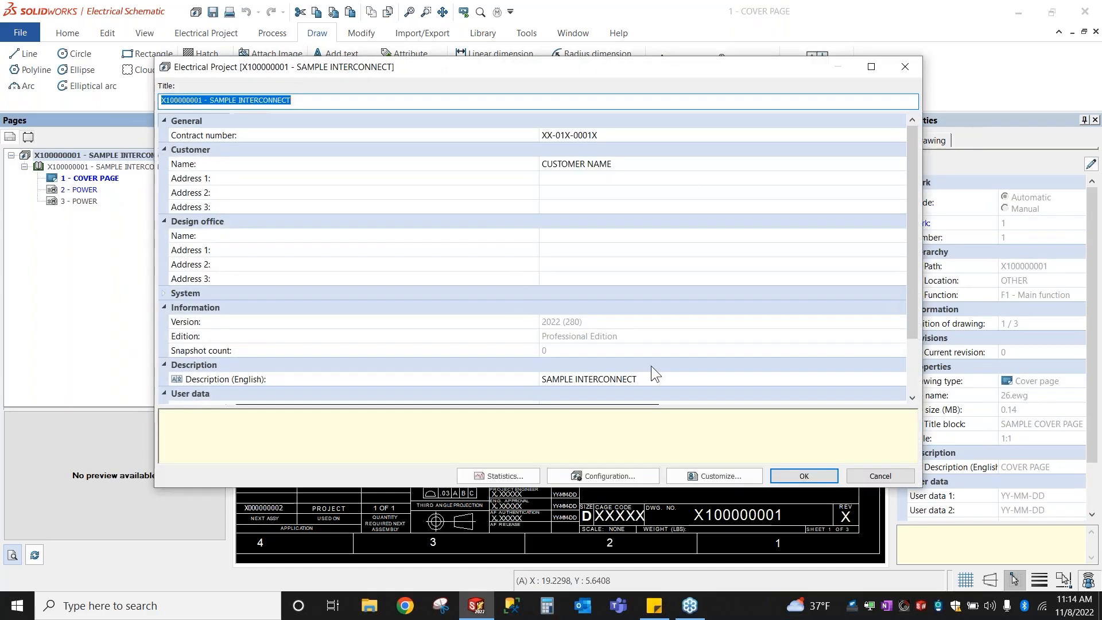
pyautogui.click(637, 379)
pyautogui.write('TEST')
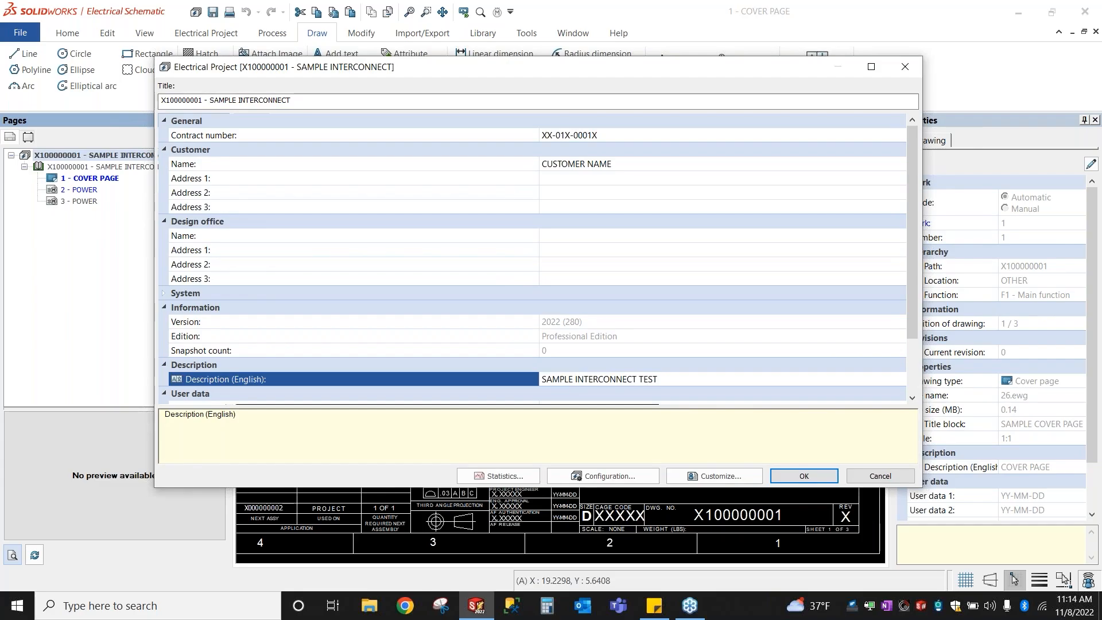
pyautogui.click(790, 472)
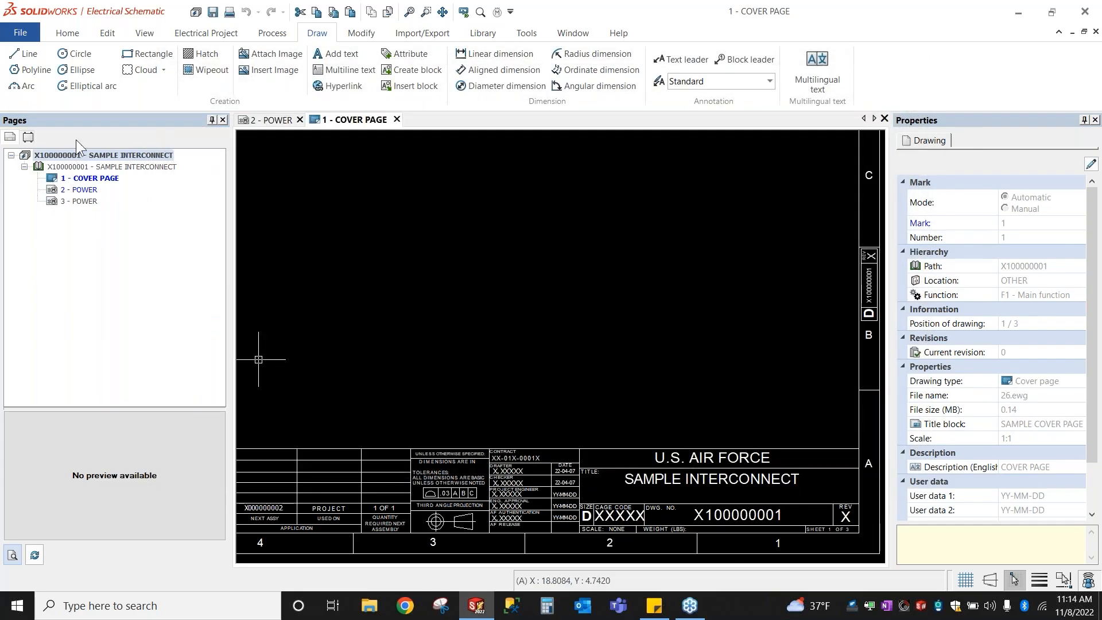
# Step: Rename the project title to 'X100000001 - SAMPLE INTERCONNECT test'
pyautogui.rightClick(75, 160)
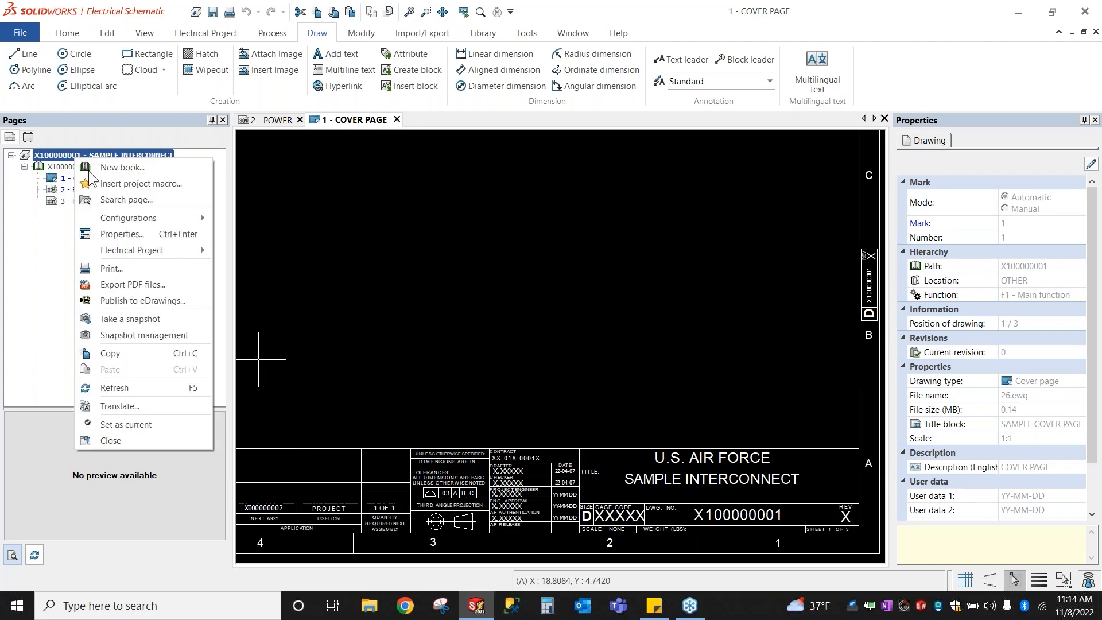
pyautogui.click(122, 233)
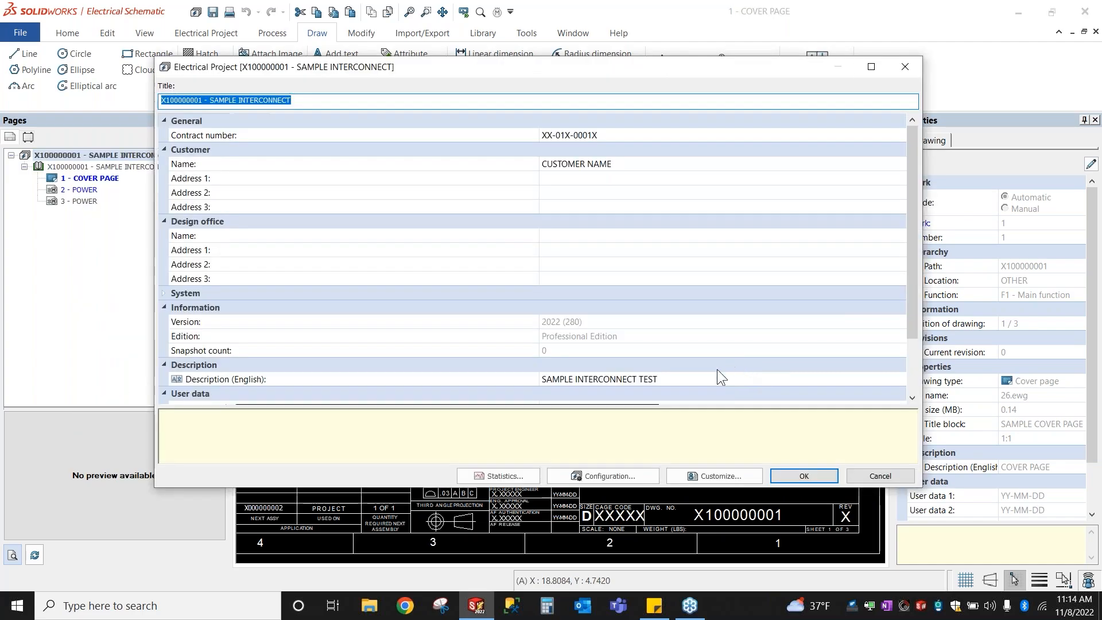
pyautogui.click(880, 476)
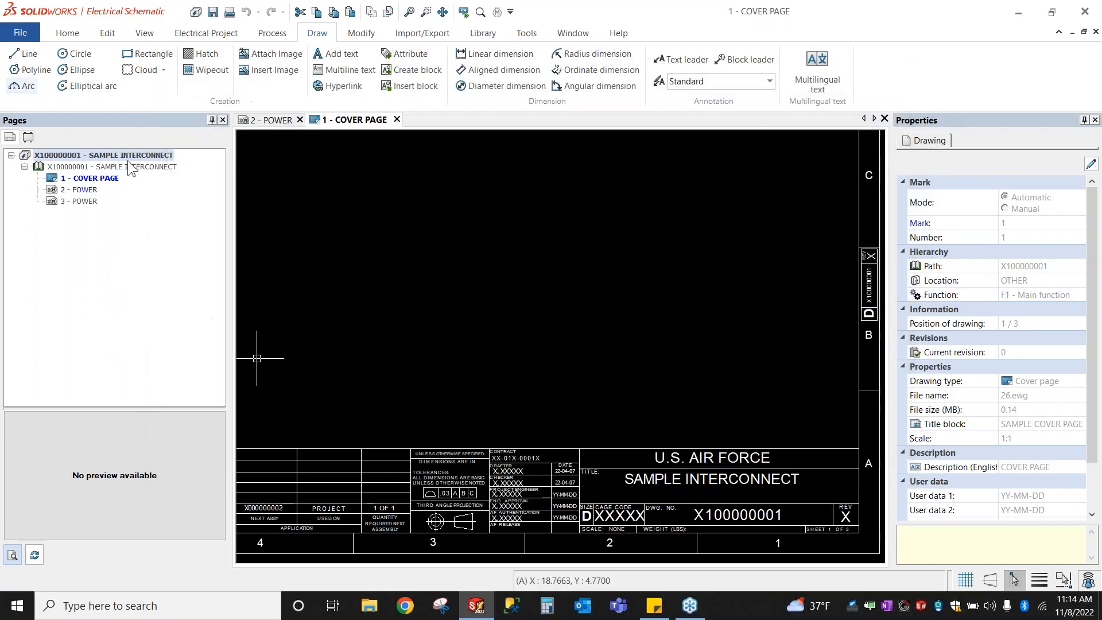
pyautogui.rightClick(128, 159)
pyautogui.click(177, 238)
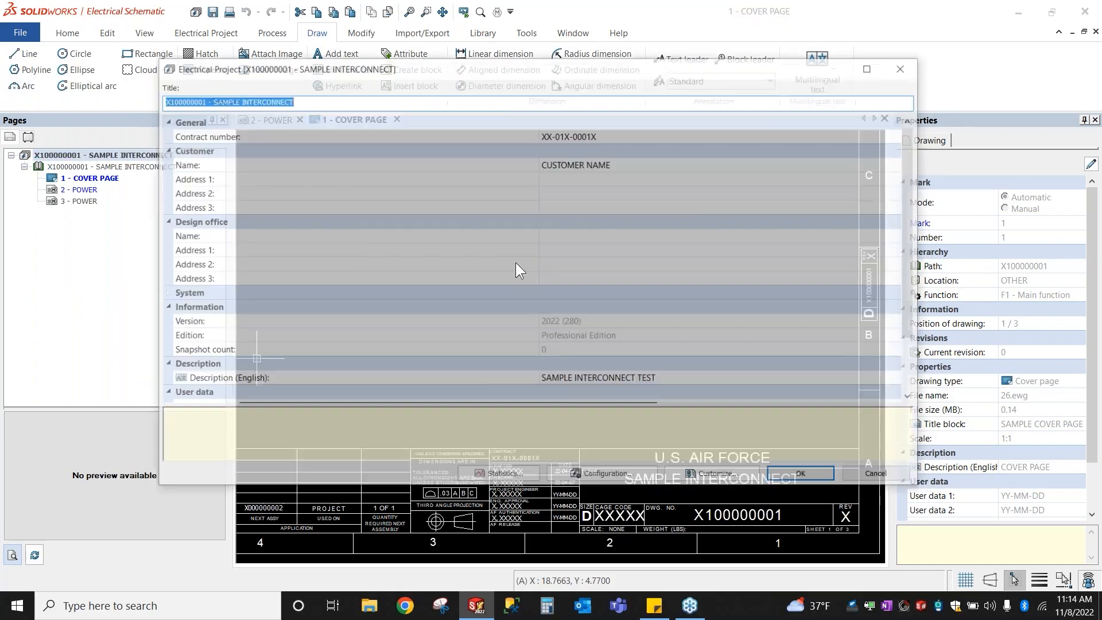
pyautogui.click(334, 102)
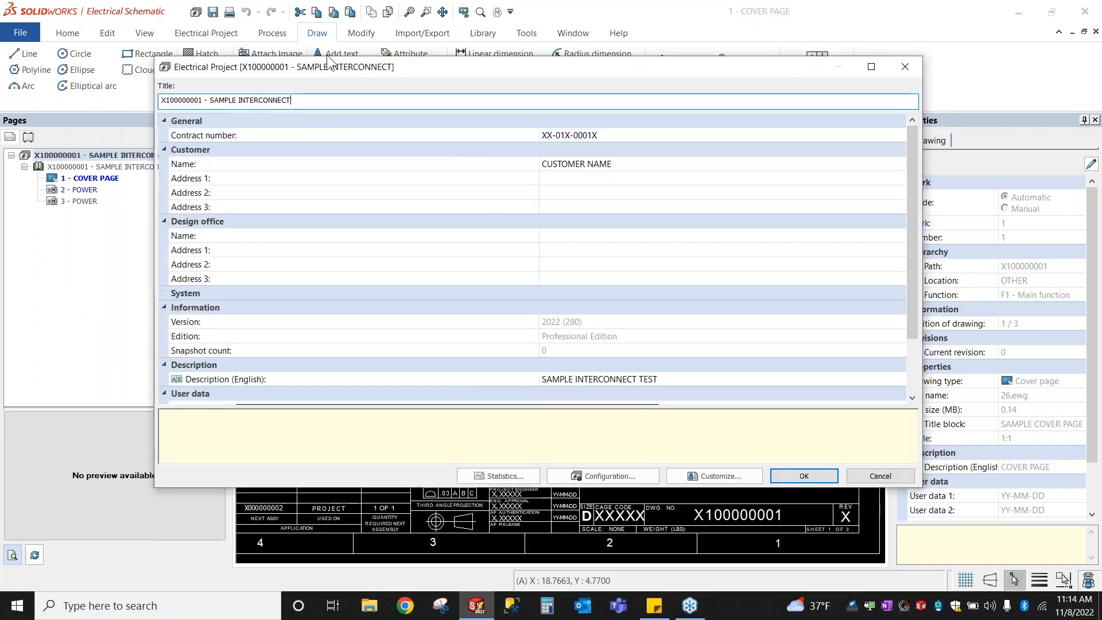
pyautogui.write('test')
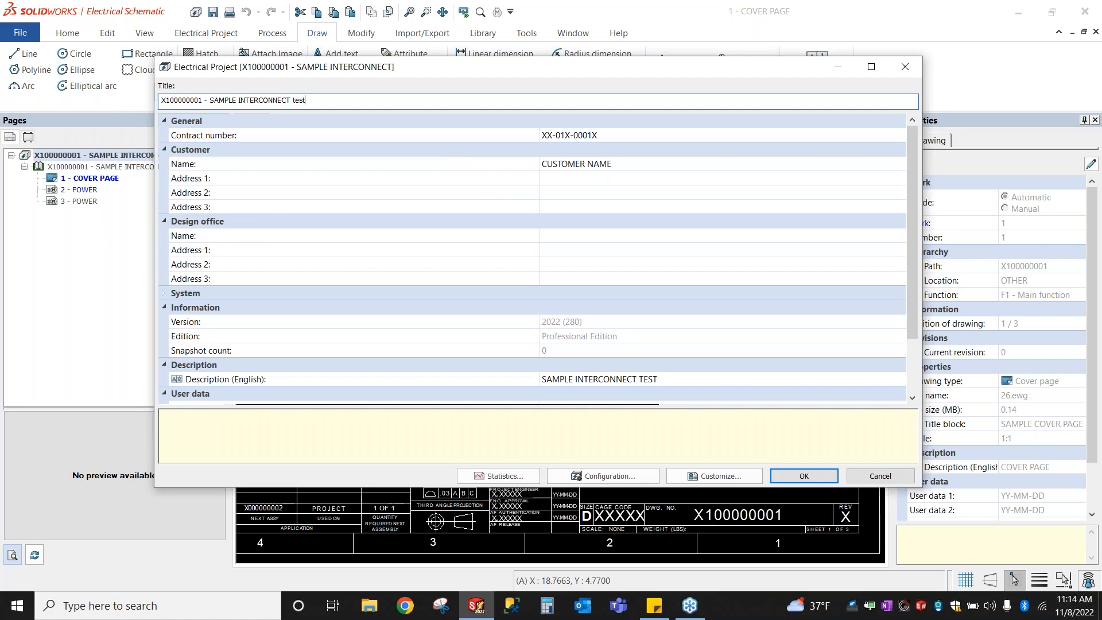
pyautogui.click(787, 478)
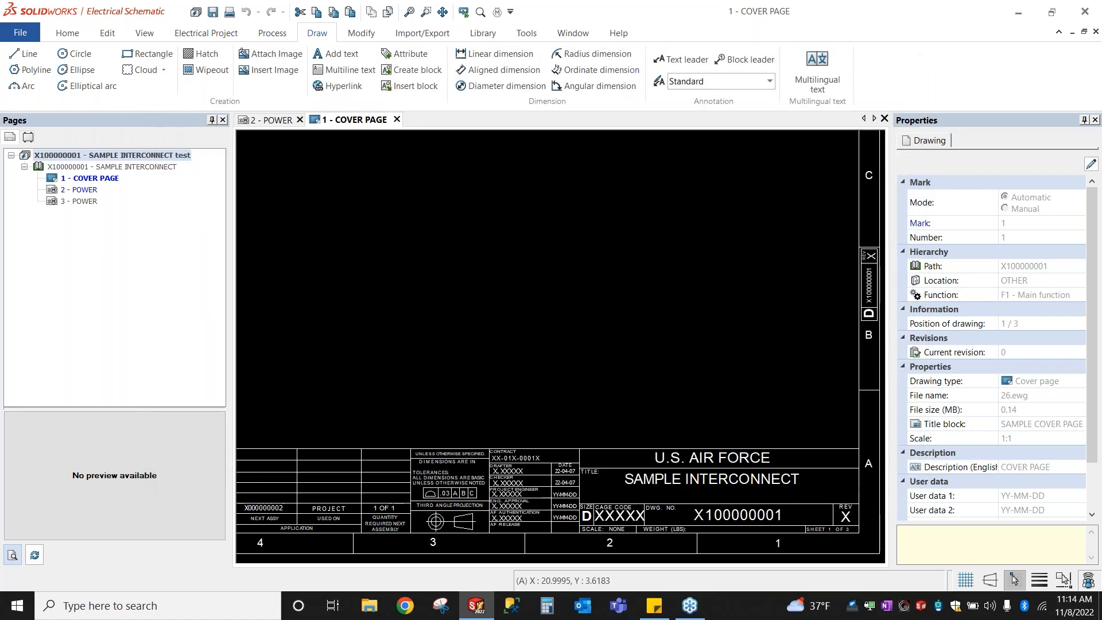
# Step: Append ' system 1' to the book's English description, giving 'SAMPLE INTERCONNECT system 1'
pyautogui.rightClick(111, 167)
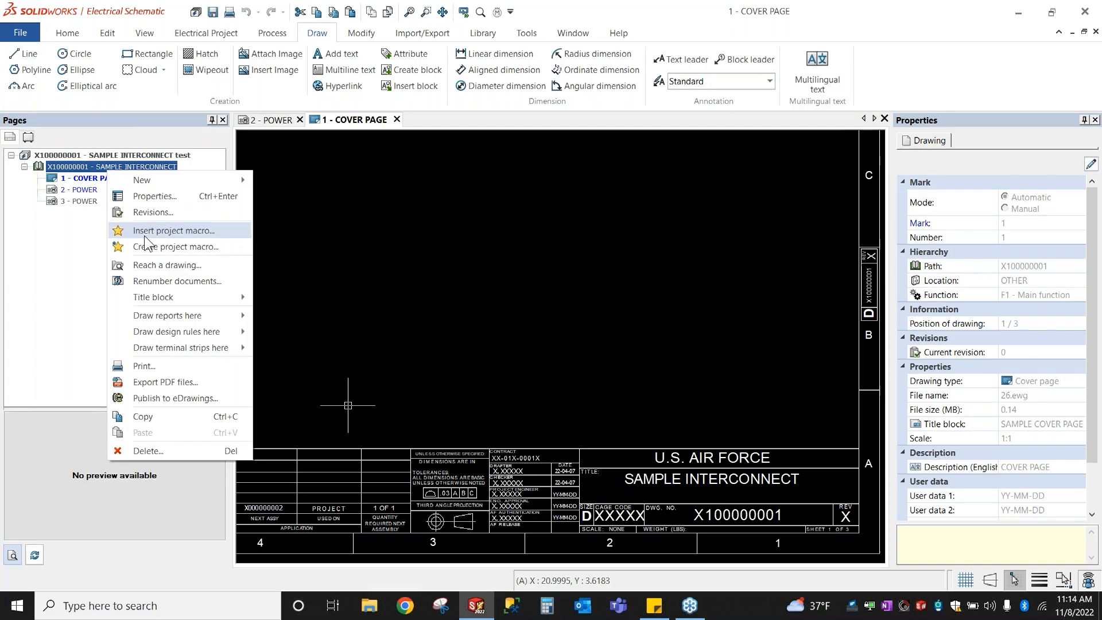
pyautogui.click(154, 197)
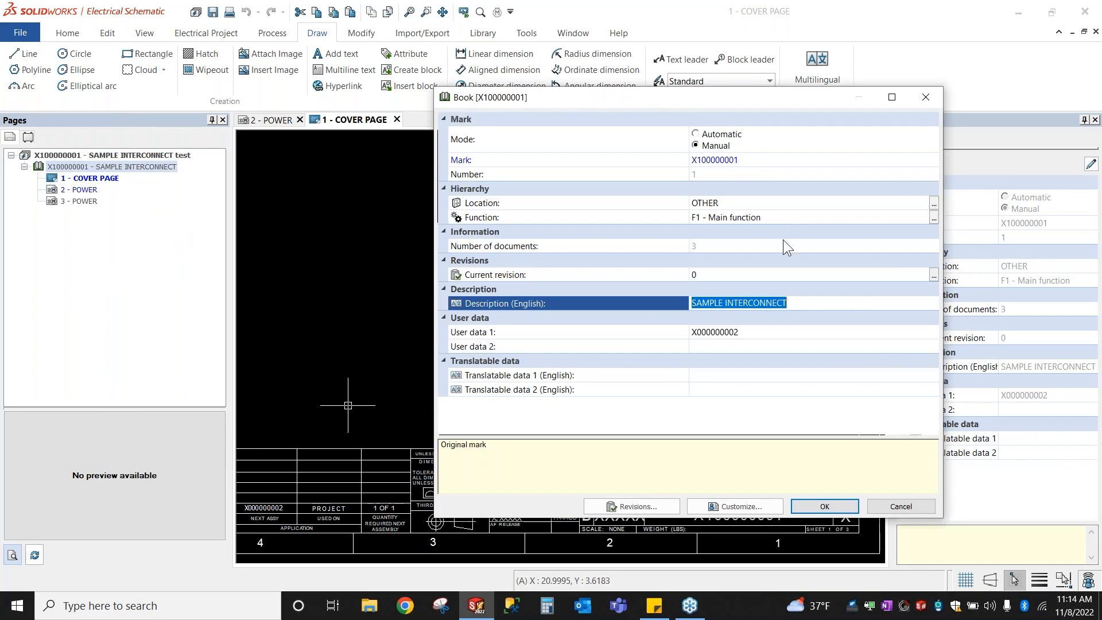
pyautogui.click(802, 302)
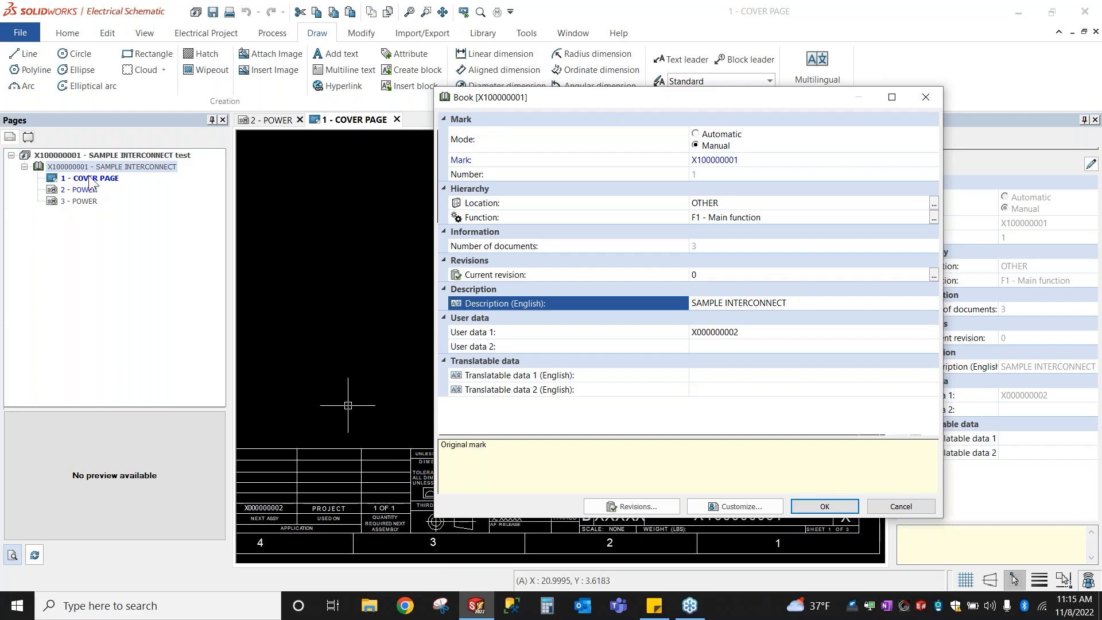
pyautogui.press('ctrl')
pyautogui.press('ctrl')
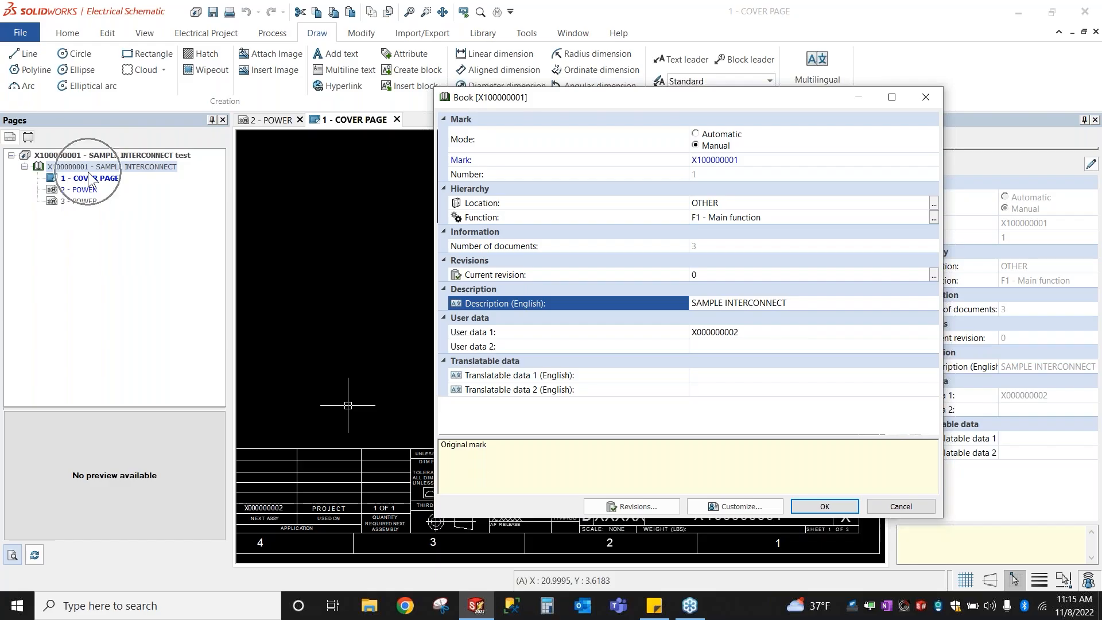
pyautogui.press('ctrl')
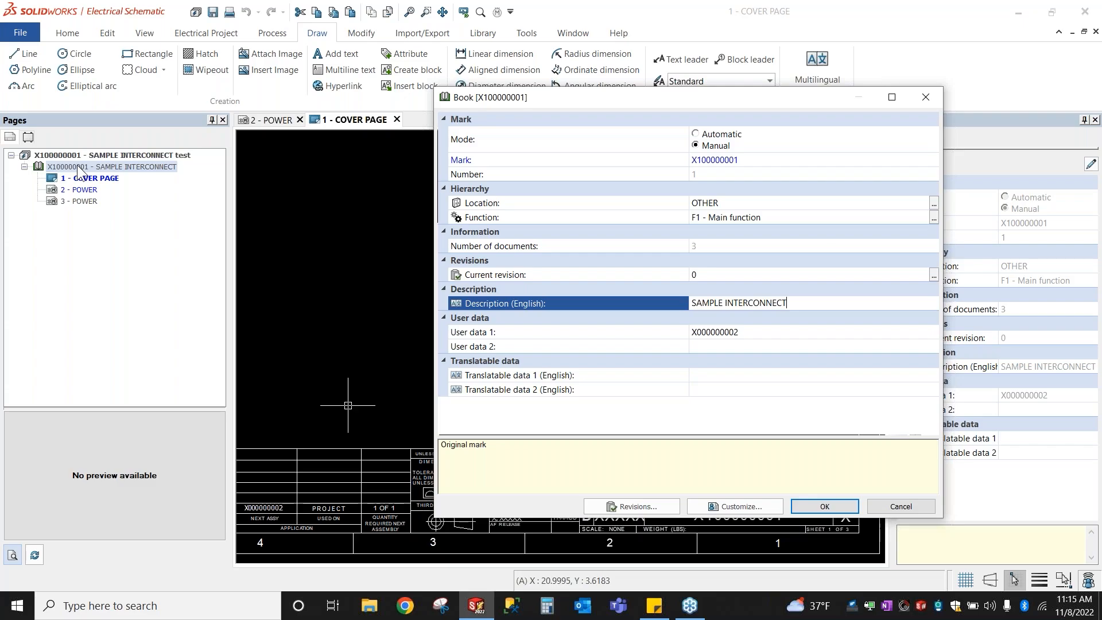
pyautogui.write('v')
pyautogui.press('BackSpace')
pyautogui.write('system 1')
pyautogui.click(840, 509)
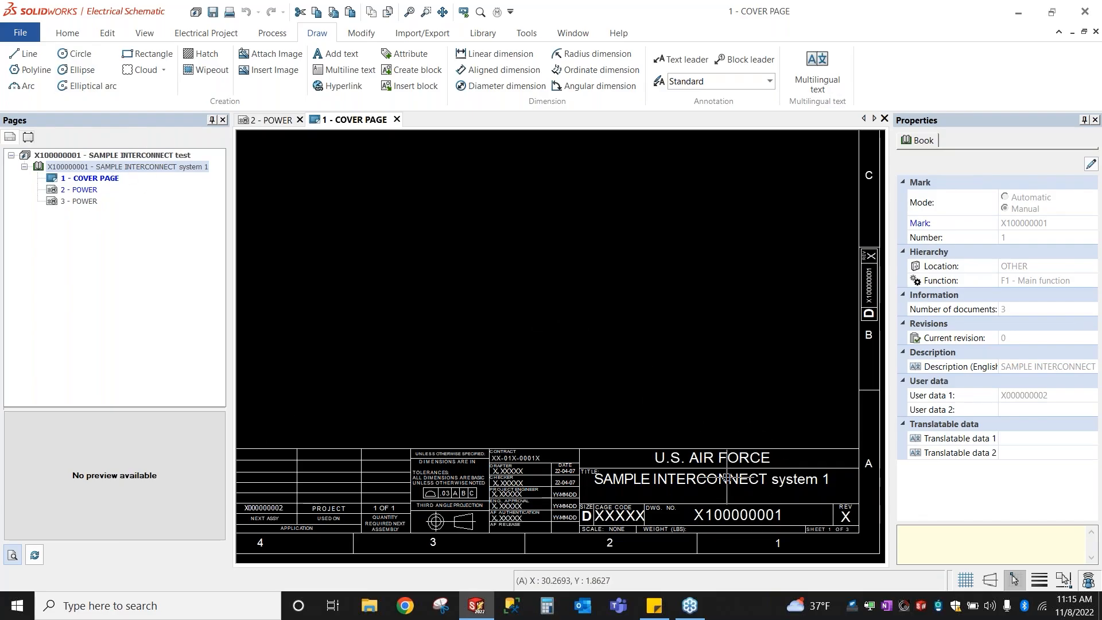
# Step: Open the 2 - POWER page and bring its title block into view
pyautogui.click(68, 193)
pyautogui.doubleClick(68, 192)
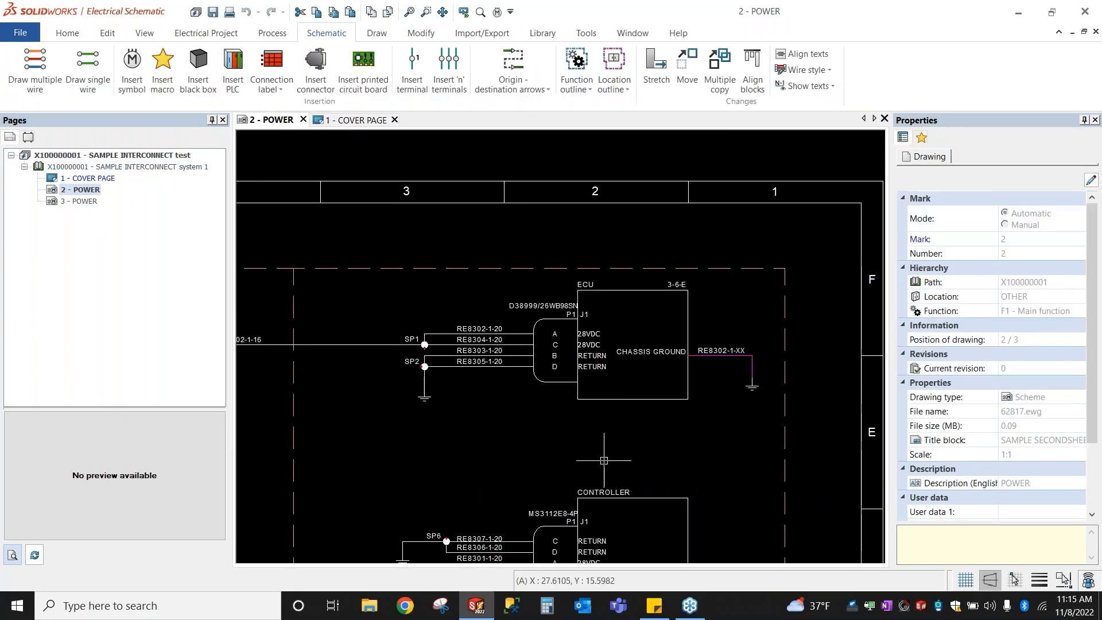
pyautogui.scroll(2, 587, 356)
pyautogui.scroll(-6, 569, 359)
pyautogui.moveTo(577, 513); pyautogui.dragTo(580, 404, button='middle')
pyautogui.scroll(3, 552, 399)
pyautogui.scroll(2, 568, 395)
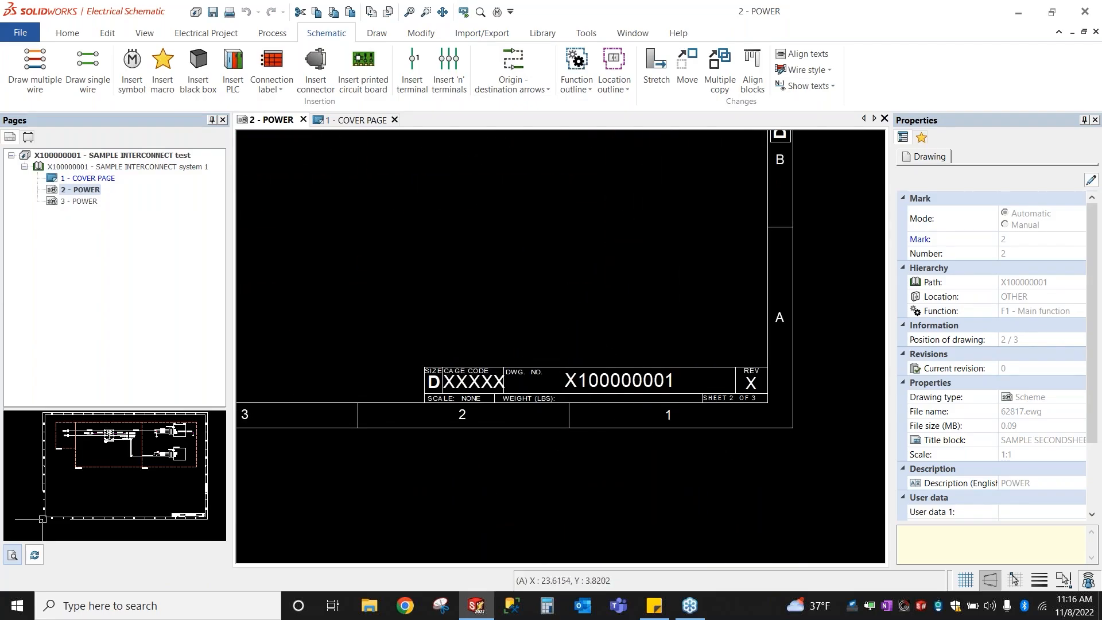
# Step: Give the book the manual mark X100000001 SYS 1 in its properties
pyautogui.click(159, 169)
pyautogui.rightClick(159, 170)
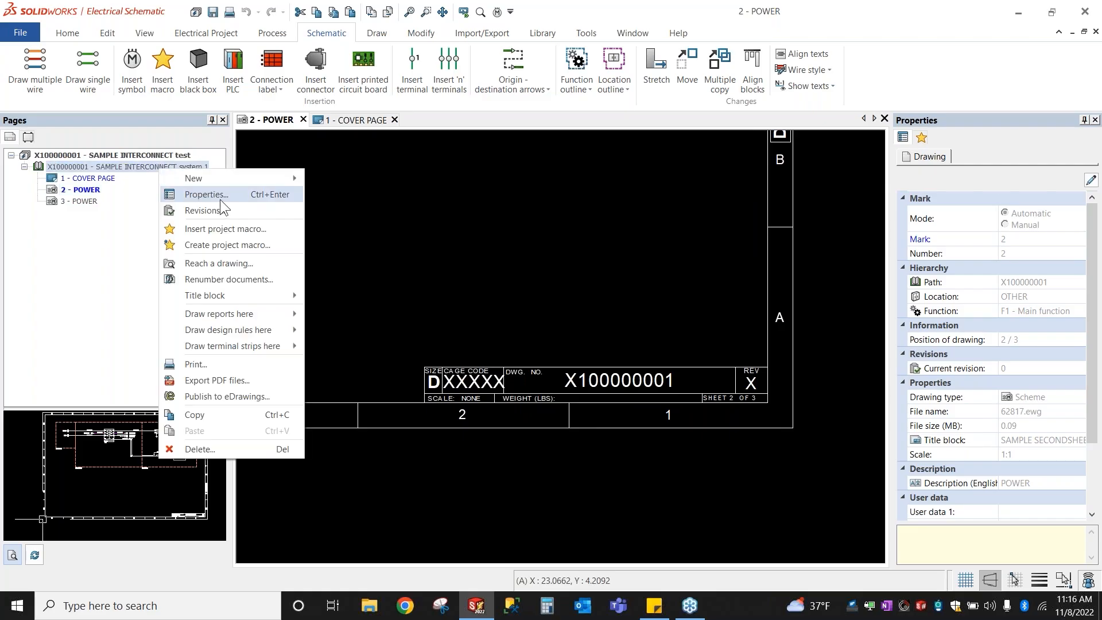
pyautogui.click(222, 198)
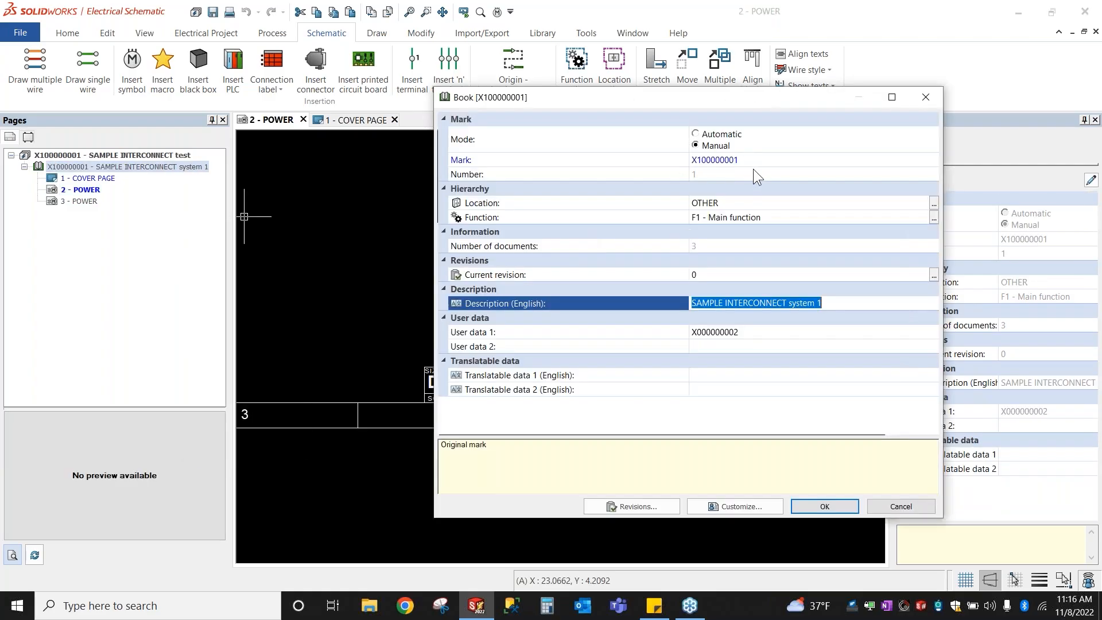
pyautogui.click(748, 158)
pyautogui.write('SYS 1')
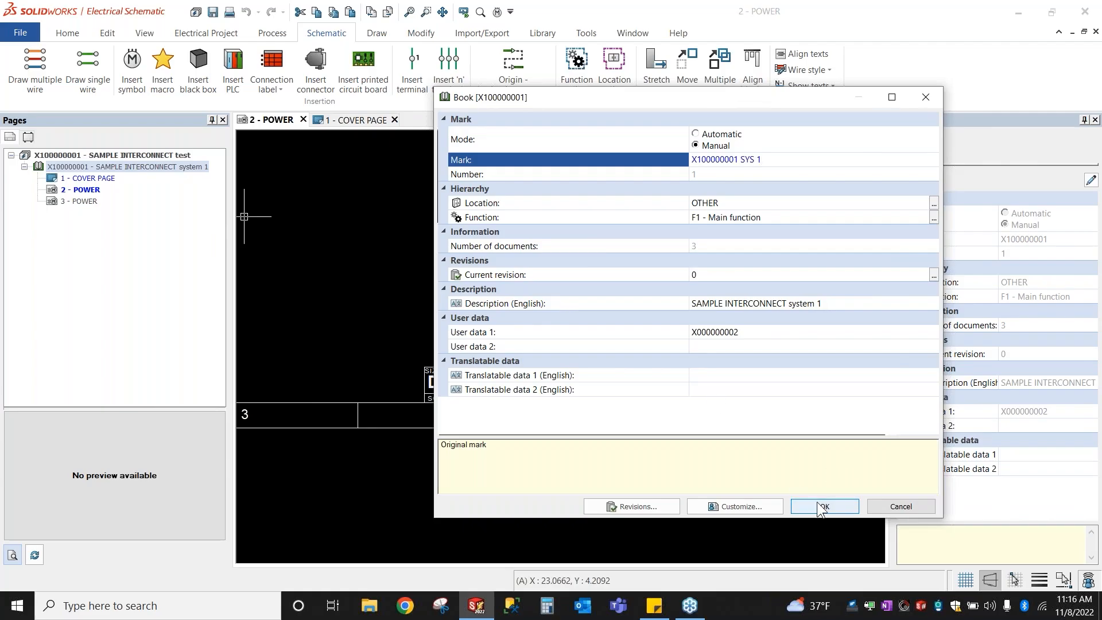
pyautogui.click(784, 159)
pyautogui.click(762, 159)
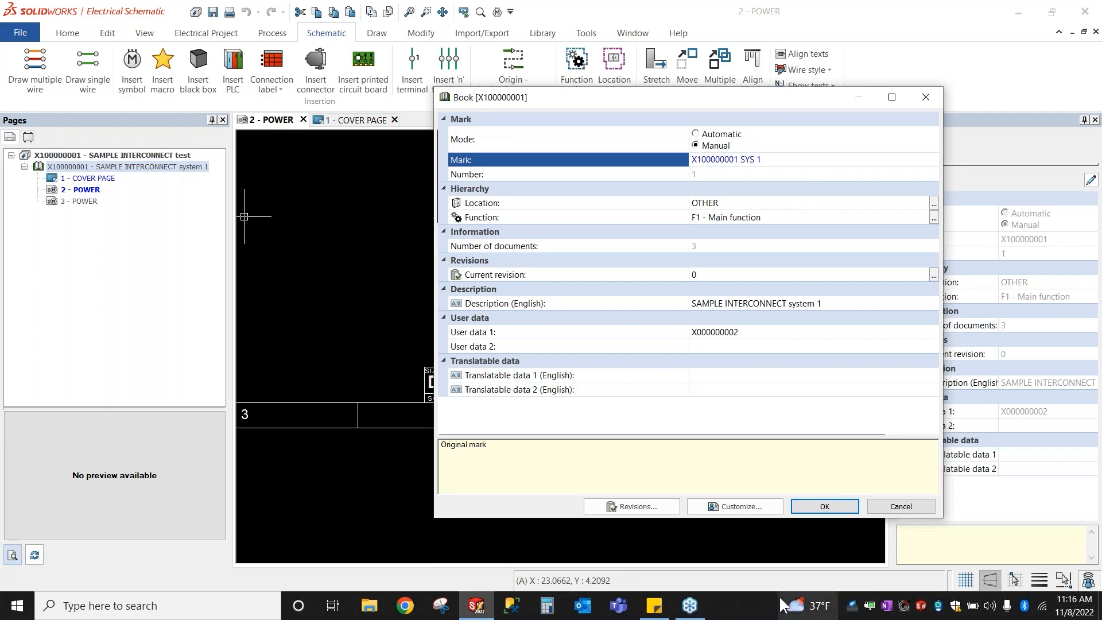
pyautogui.click(794, 507)
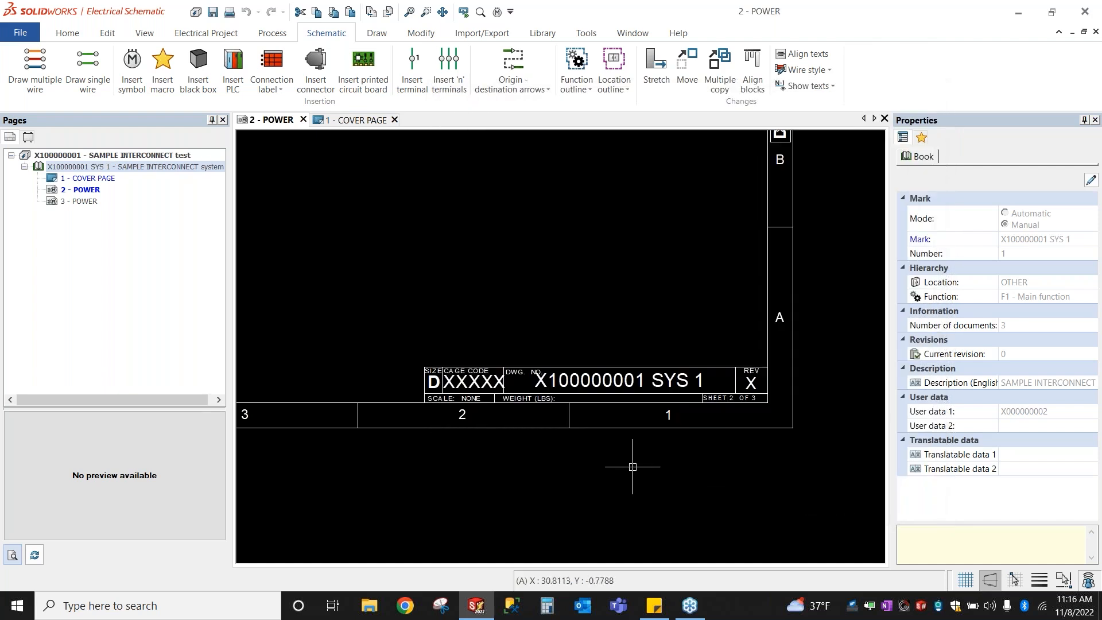
# Step: Check page 3 - POWER's title block for X100000001 SYS 1, then reopen page 2 - POWER
pyautogui.click(693, 365)
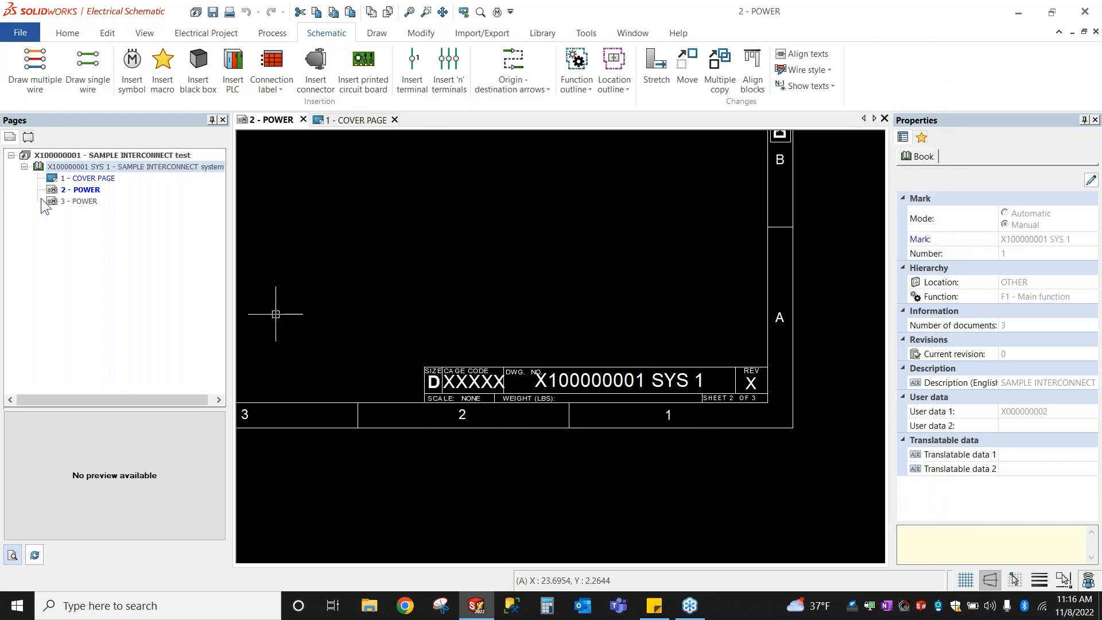
pyautogui.click(77, 201)
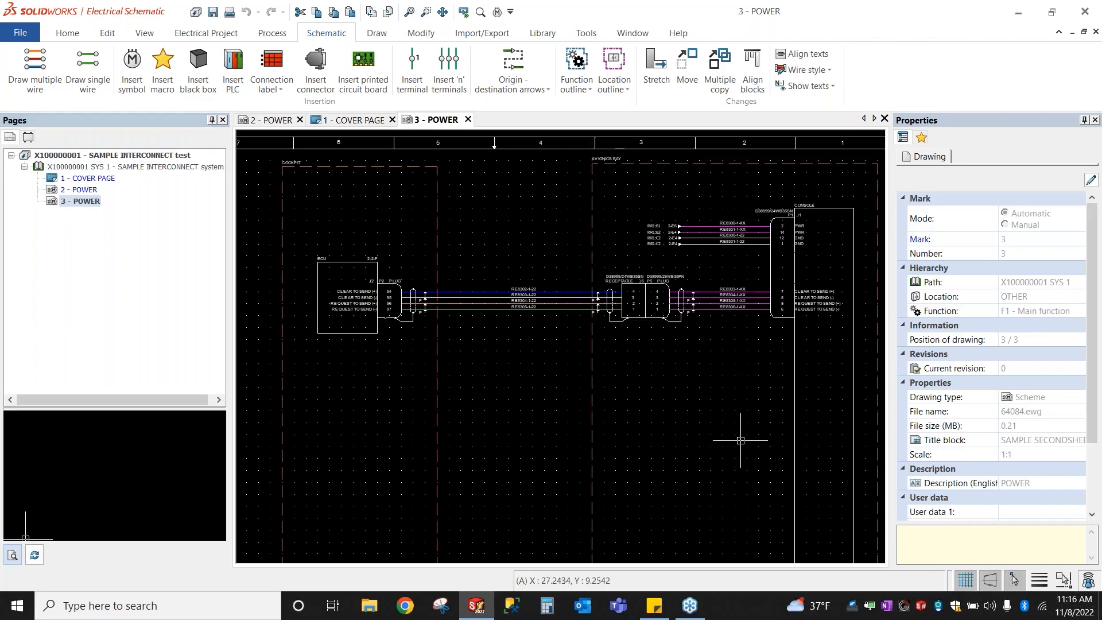
pyautogui.scroll(-2, 588, 432)
pyautogui.moveTo(684, 498); pyautogui.dragTo(658, 430, button='middle')
pyautogui.scroll(5, 658, 431)
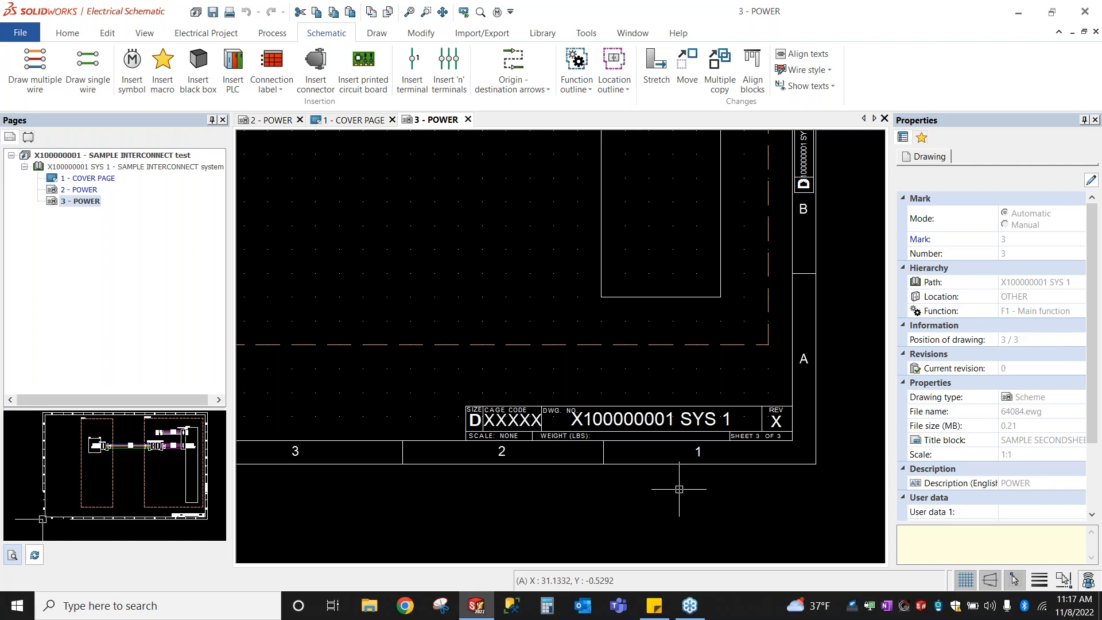
pyautogui.doubleClick(85, 189)
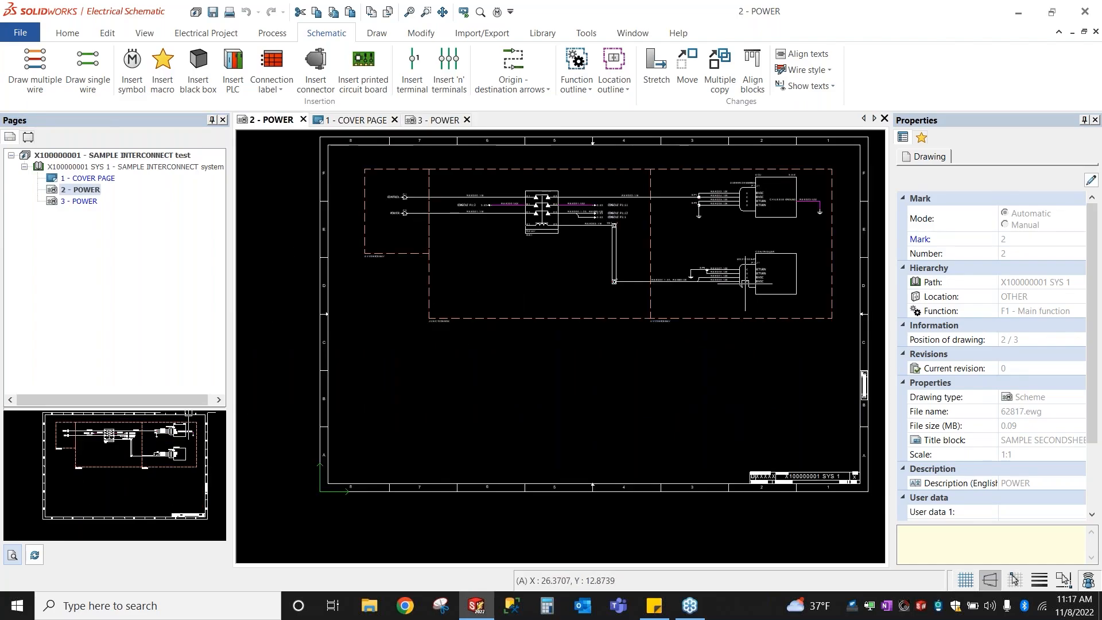
pyautogui.scroll(1, 637, 157)
pyautogui.scroll(2, 351, 258)
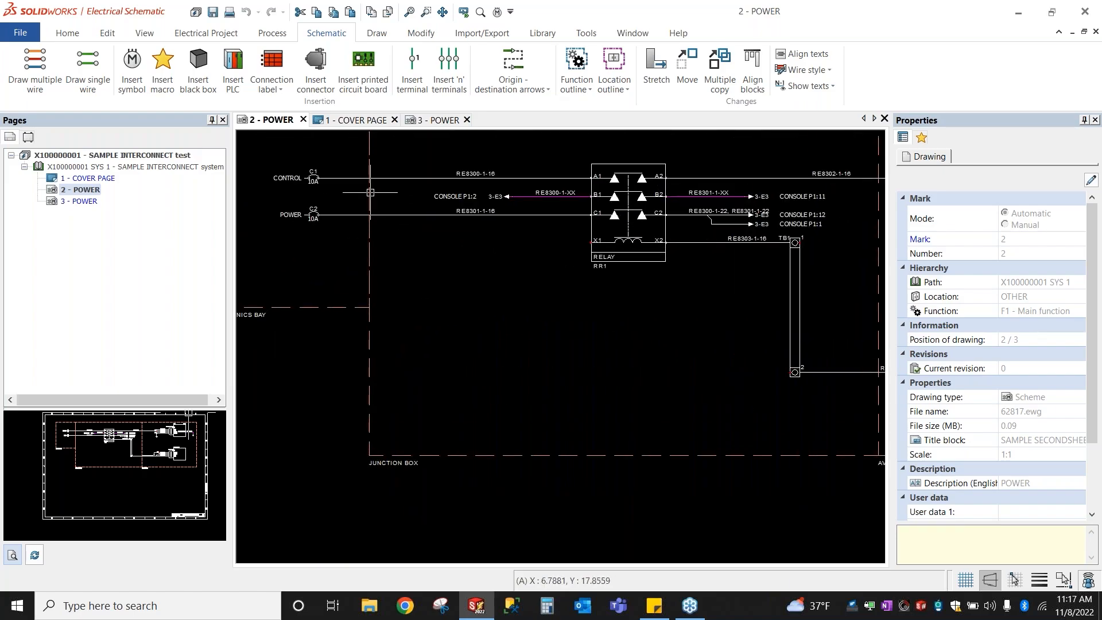
pyautogui.click(469, 197)
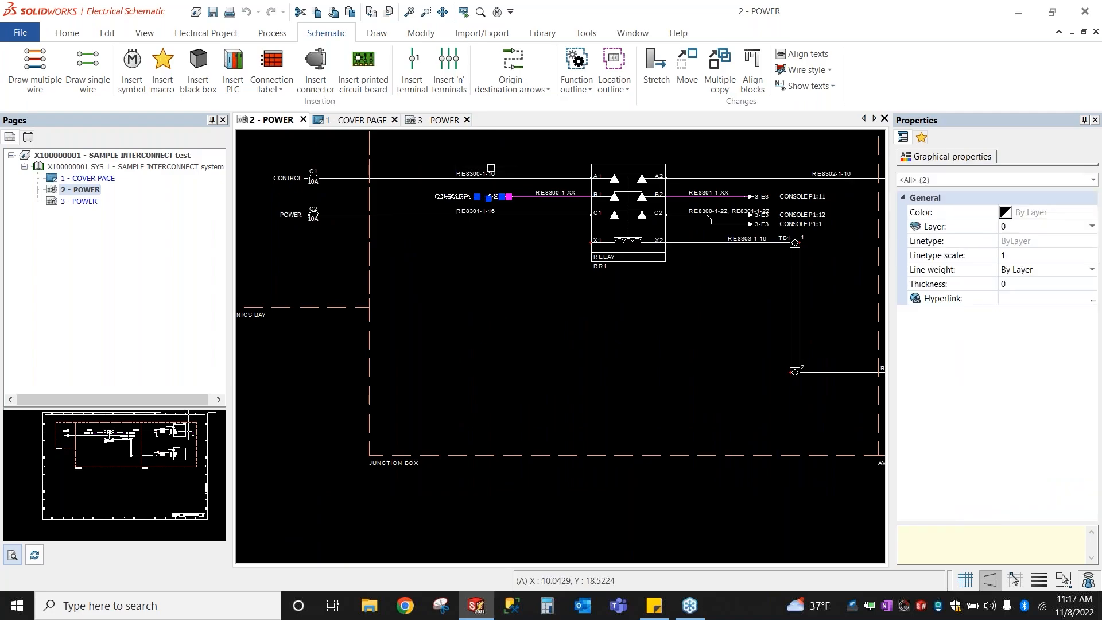
pyautogui.scroll(2, 469, 197)
pyautogui.press('Escape')
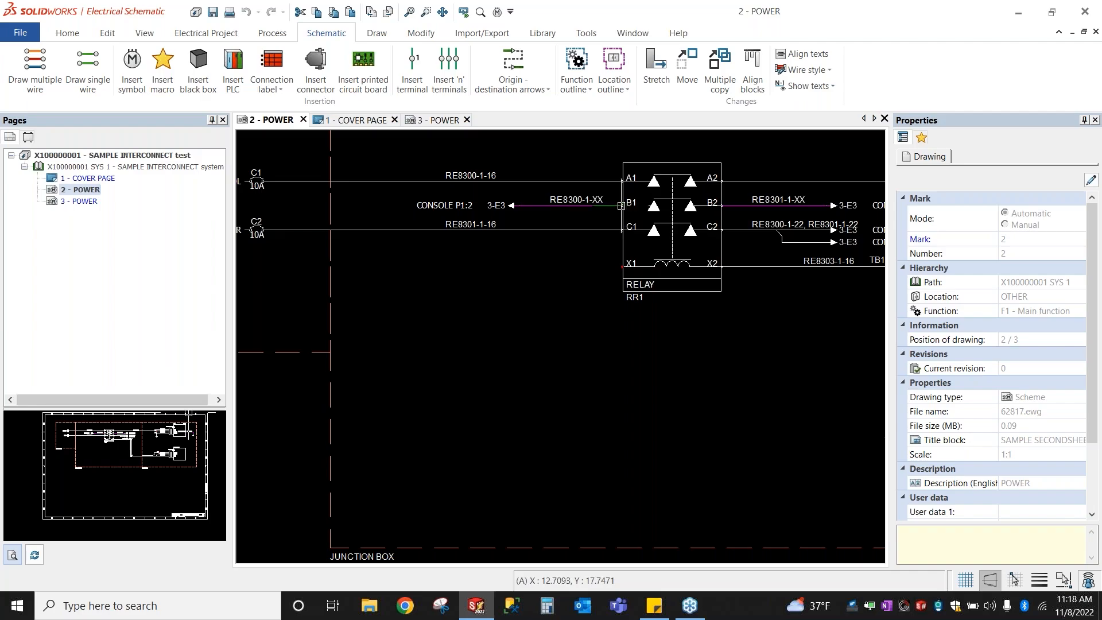
pyautogui.click(512, 206)
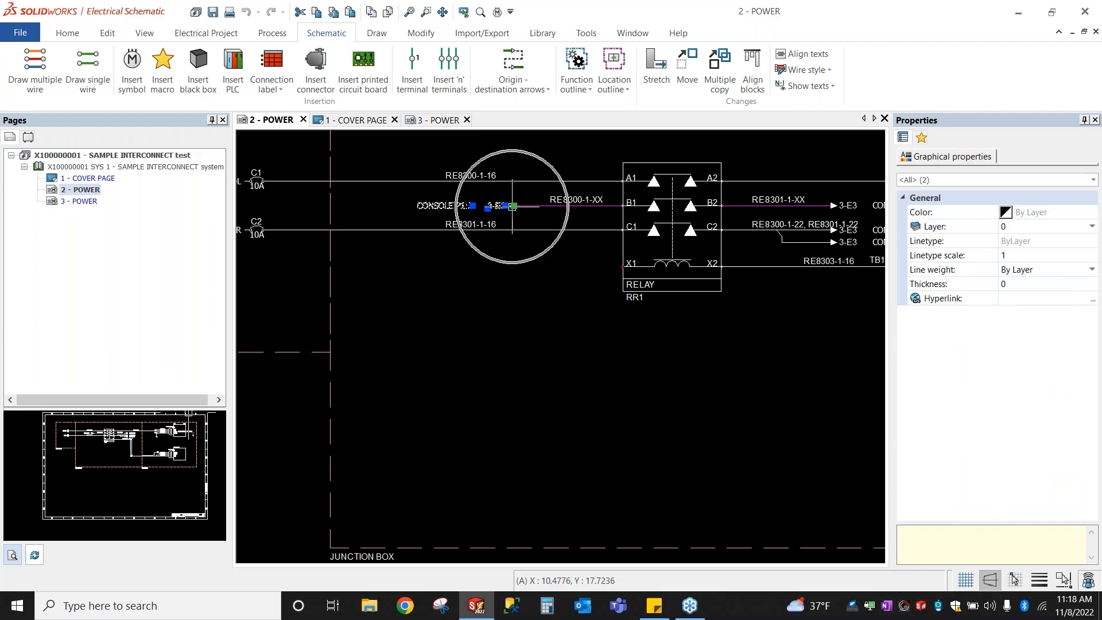
pyautogui.scroll(2, 443, 193)
pyautogui.press('Escape')
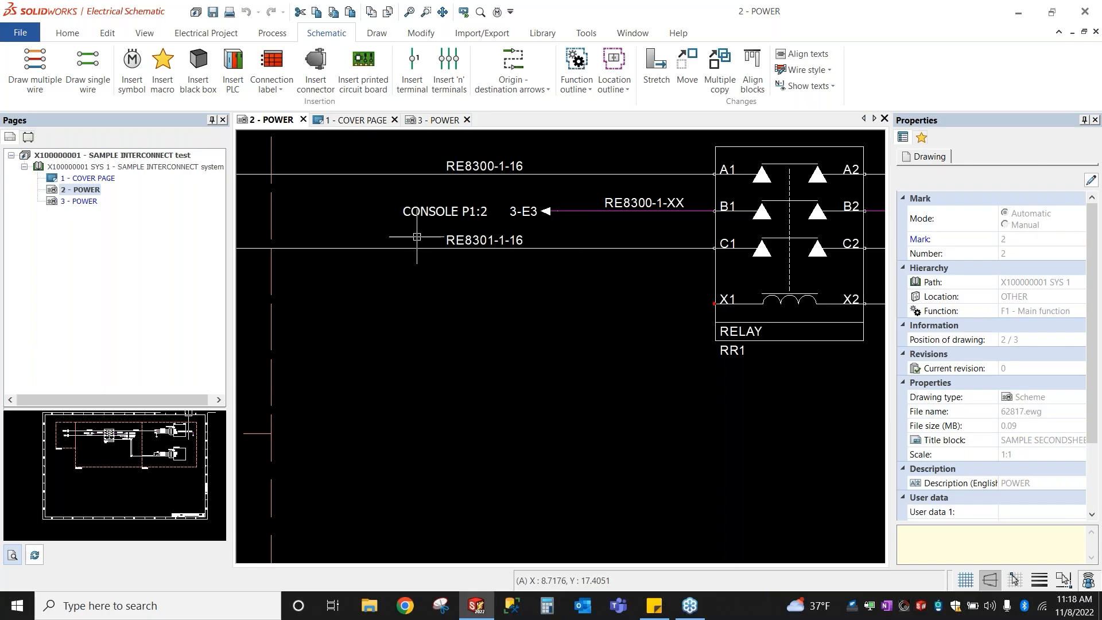
# Step: Follow the CONSOLE P1:2 arrow's 3-E3 link to the RR1:B1 arrow on page 3 - POWER
pyautogui.click(476, 221)
pyautogui.click(805, 399)
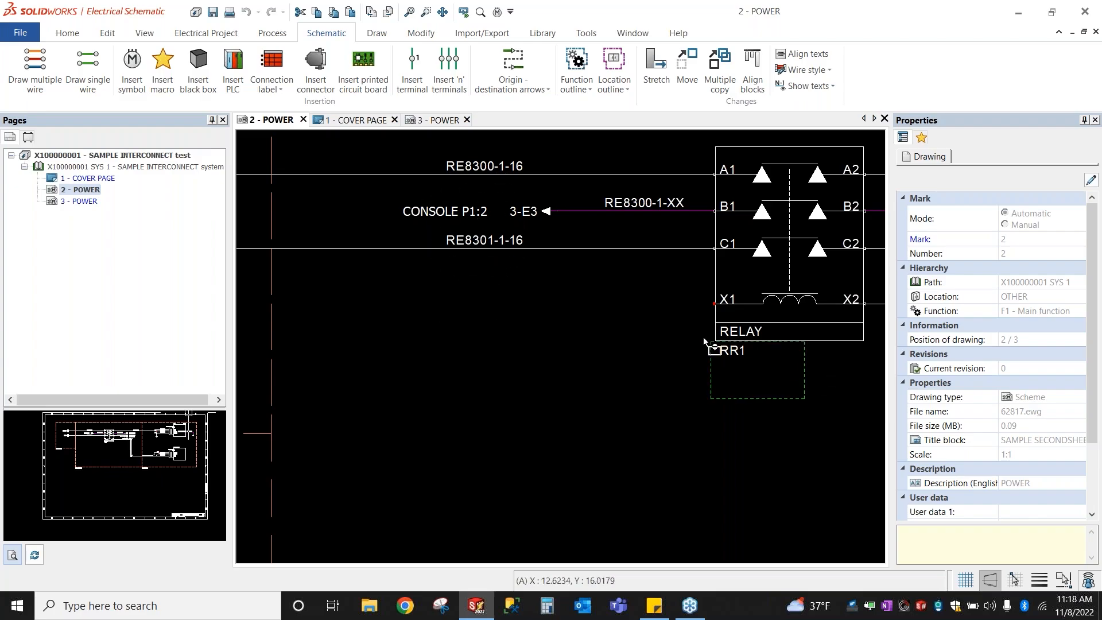
pyautogui.press('Escape')
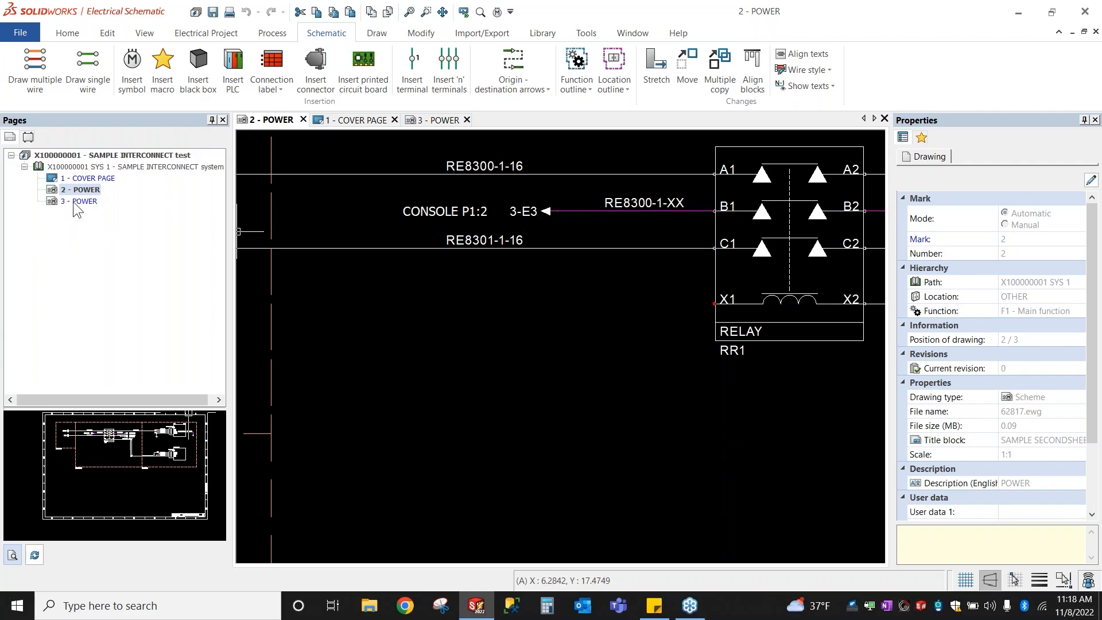
pyautogui.rightClick(526, 211)
pyautogui.press('Escape')
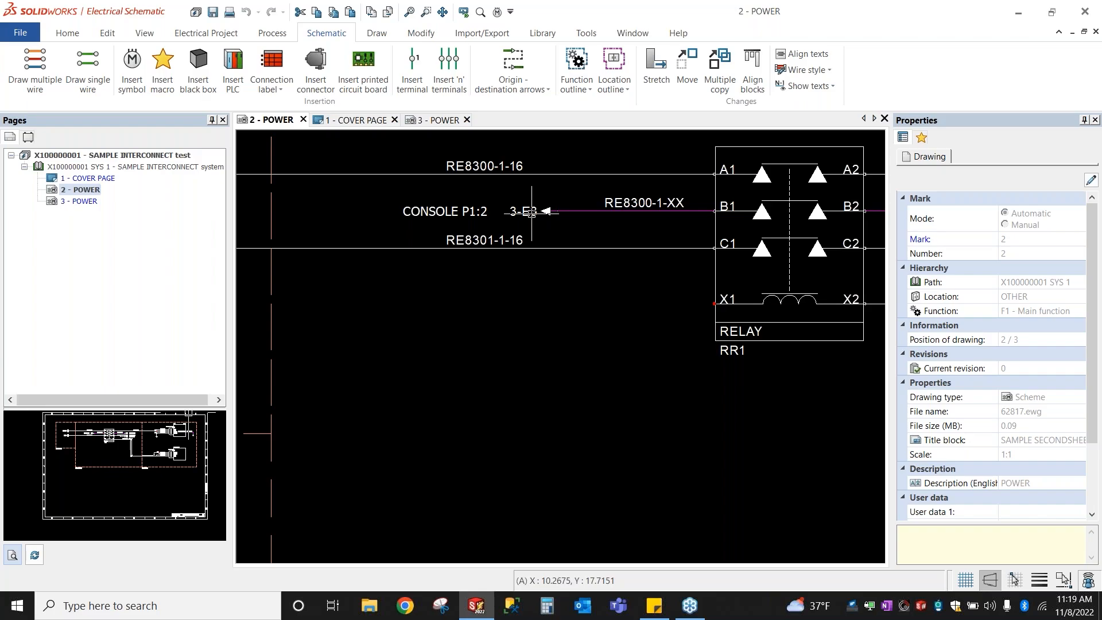
pyautogui.press('ctrl')
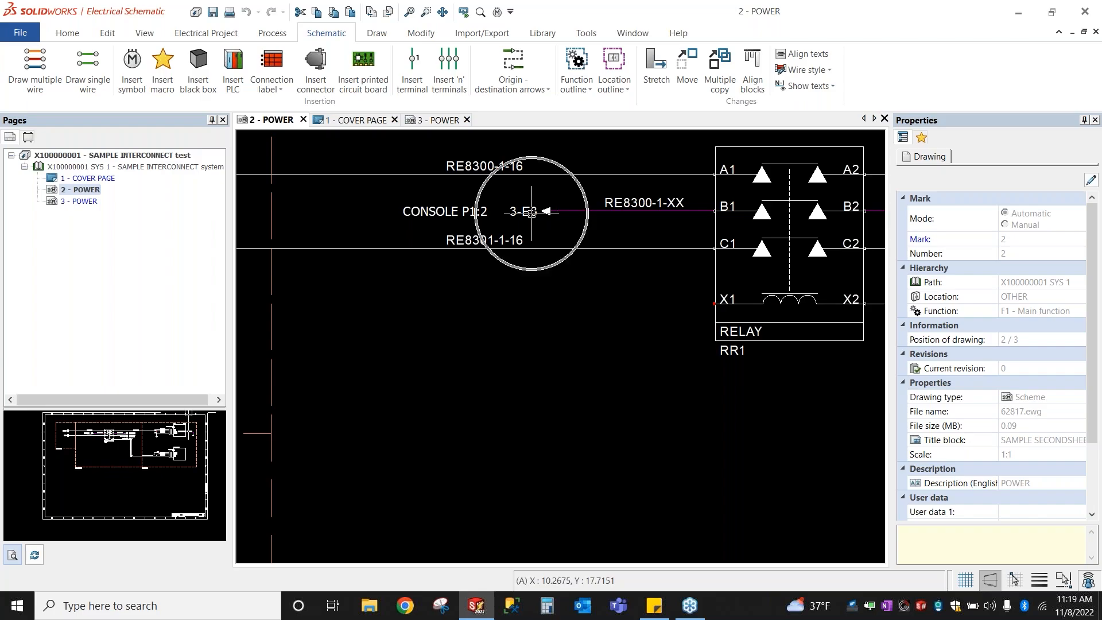
pyautogui.doubleClick(531, 213)
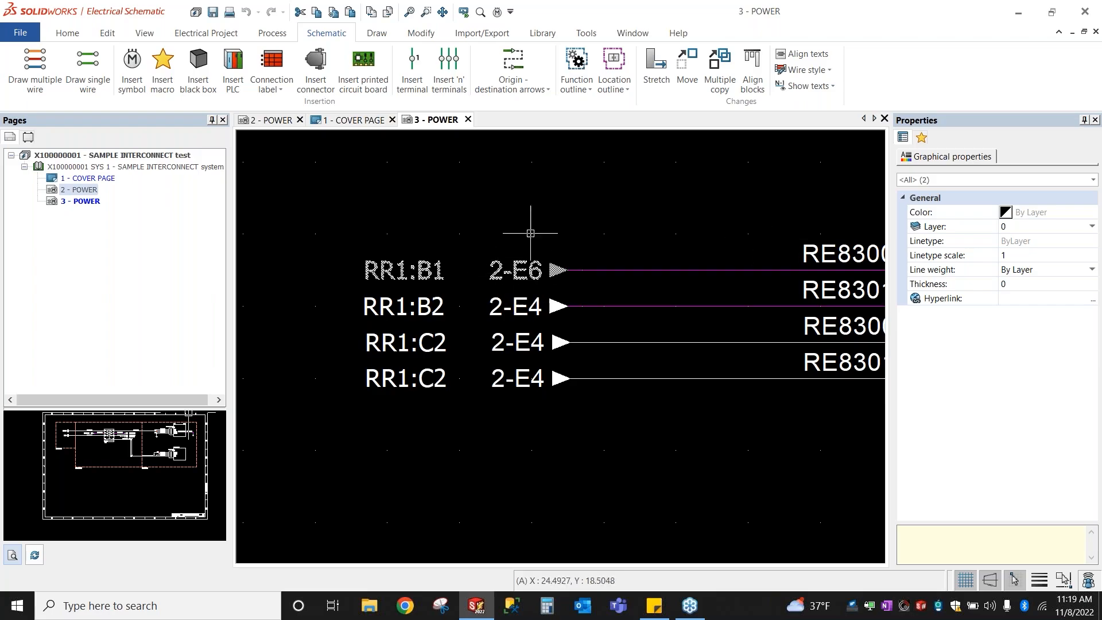
pyautogui.press('Escape')
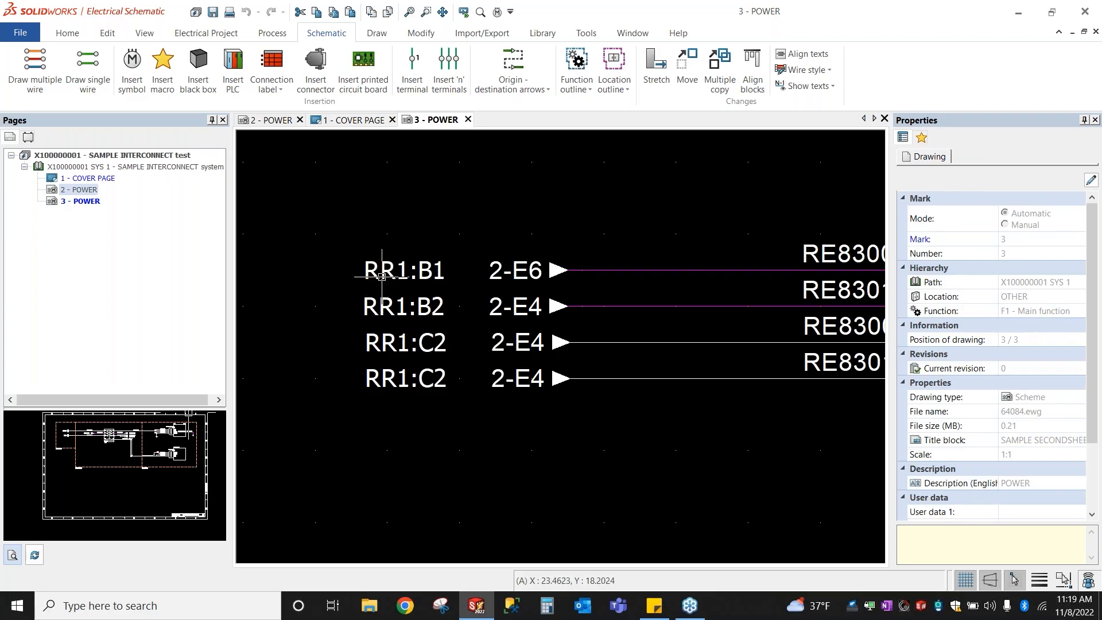
pyautogui.doubleClick(436, 271)
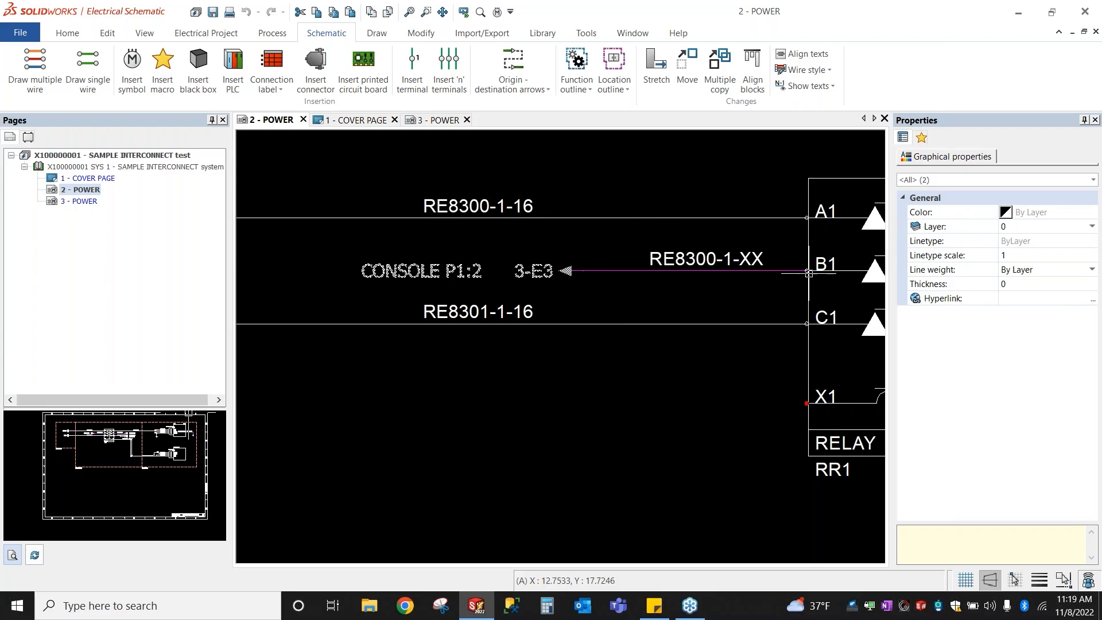
pyautogui.doubleClick(526, 270)
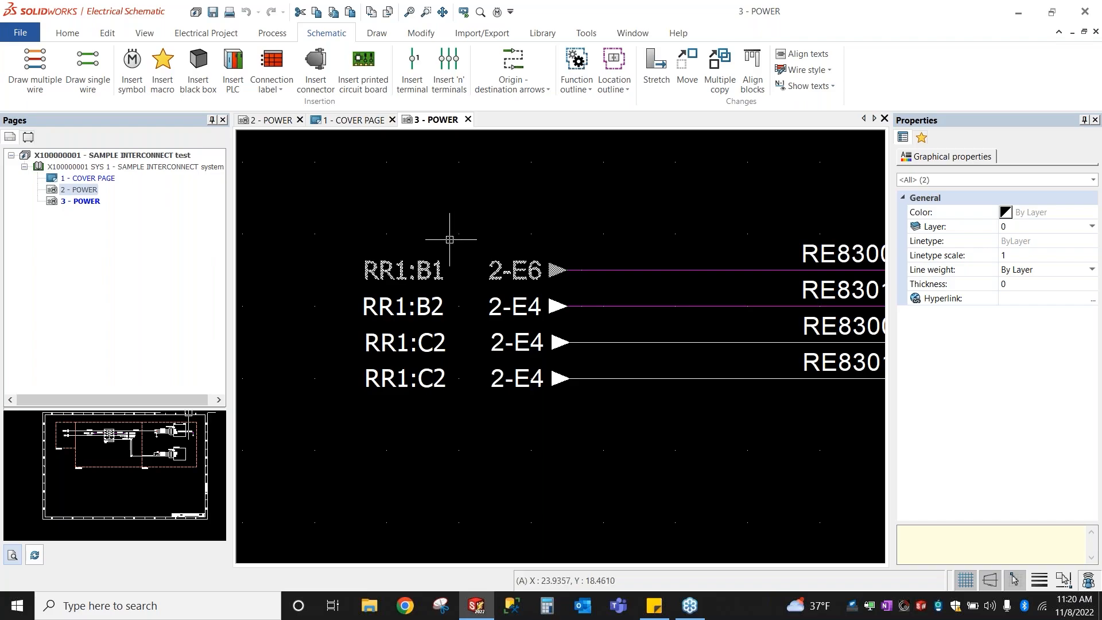
pyautogui.press('ctrl')
pyautogui.scroll(-3, 362, 266)
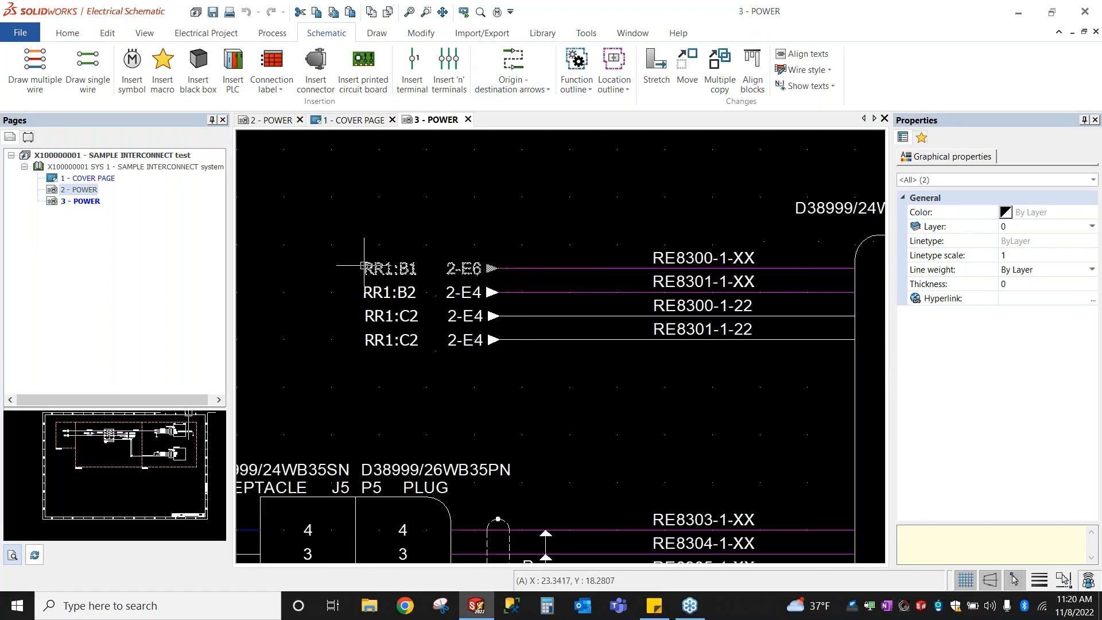
pyautogui.scroll(-2, 363, 265)
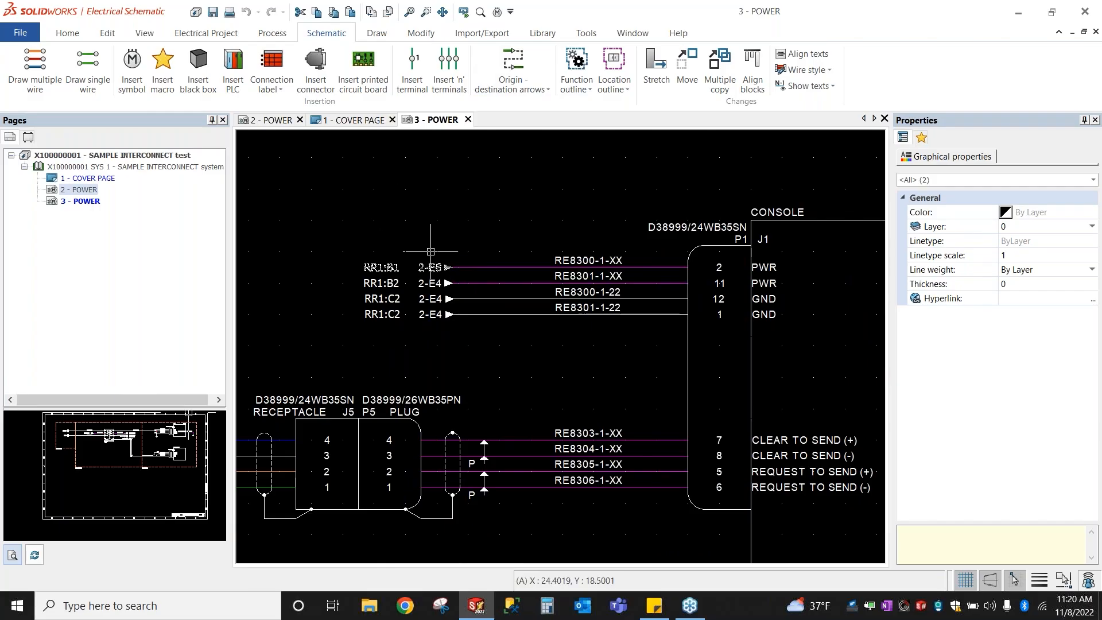
pyautogui.scroll(2, 424, 249)
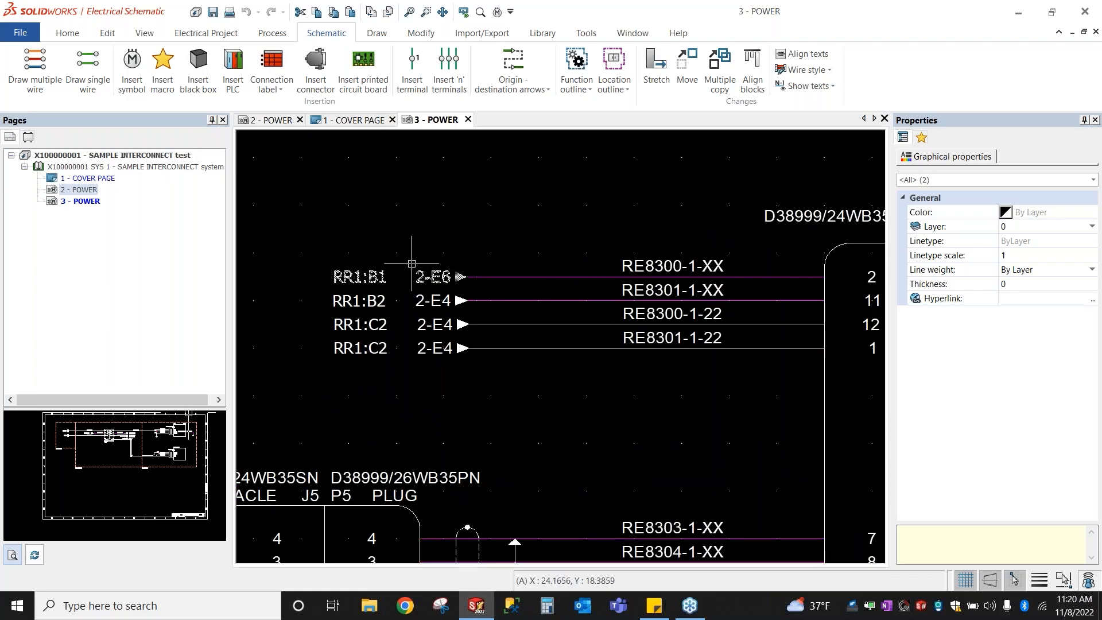
pyautogui.moveTo(398, 248); pyautogui.dragTo(485, 290)
pyautogui.scroll(-3, 485, 289)
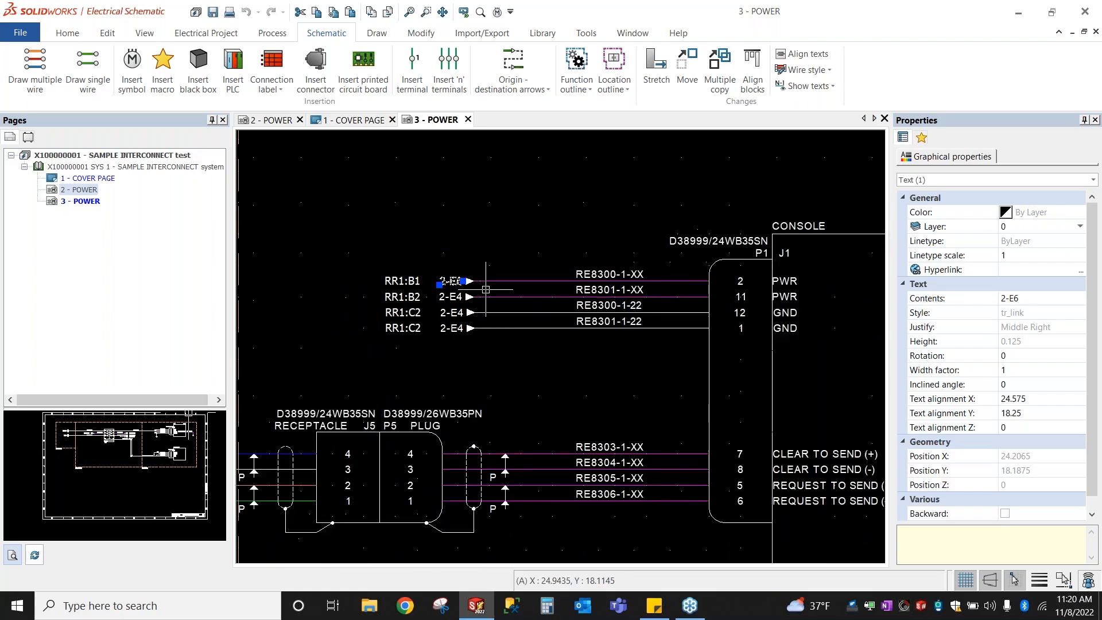
pyautogui.press('Escape')
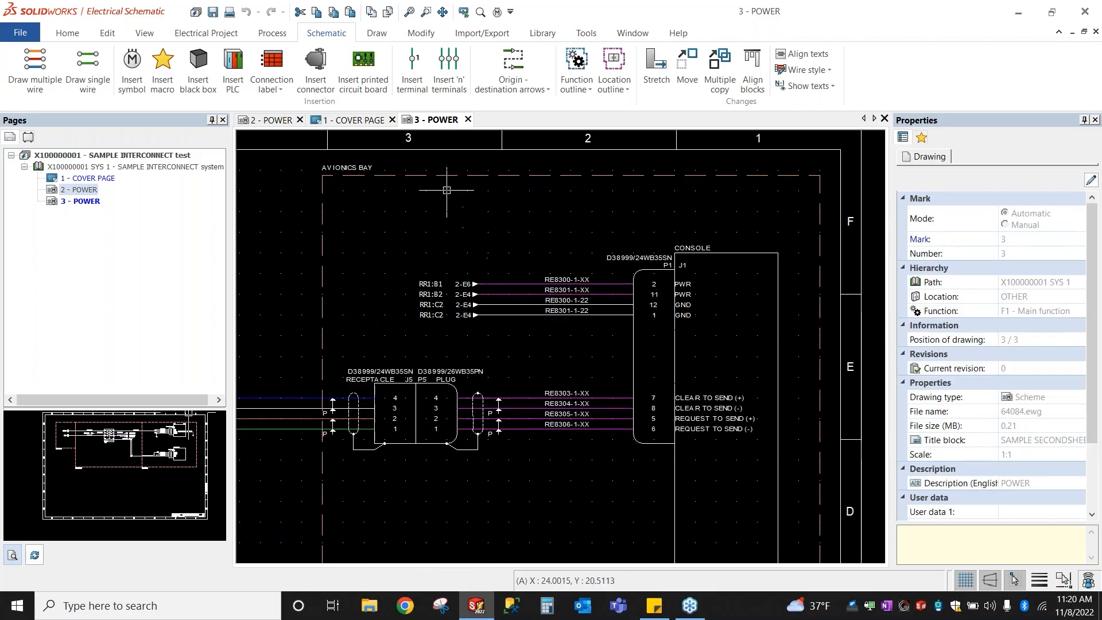
pyautogui.scroll(-2, 452, 142)
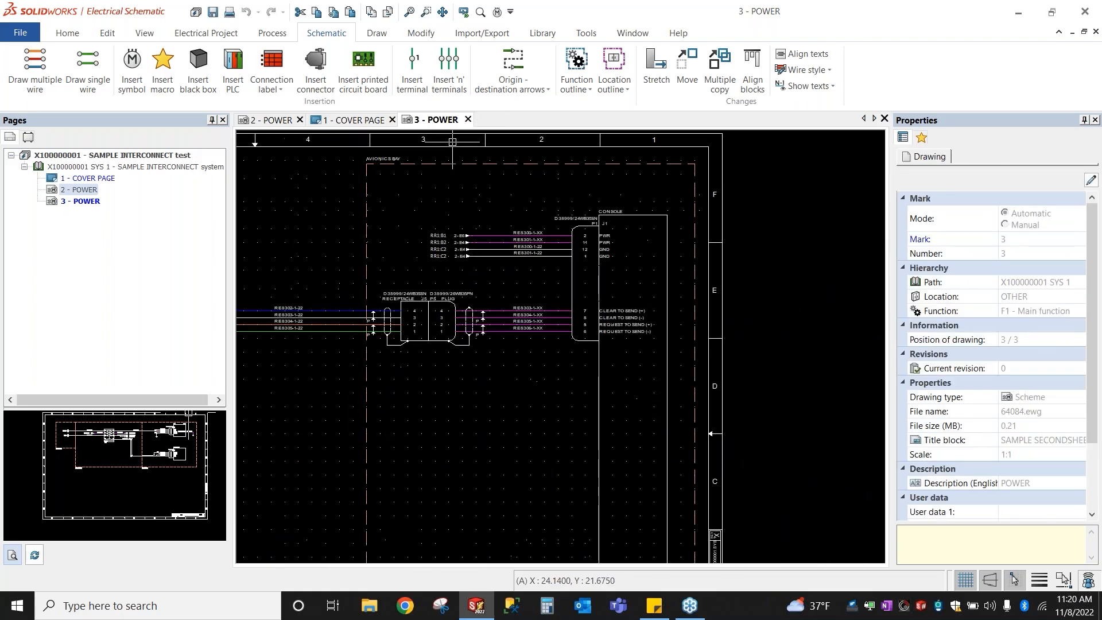
pyautogui.click(729, 261)
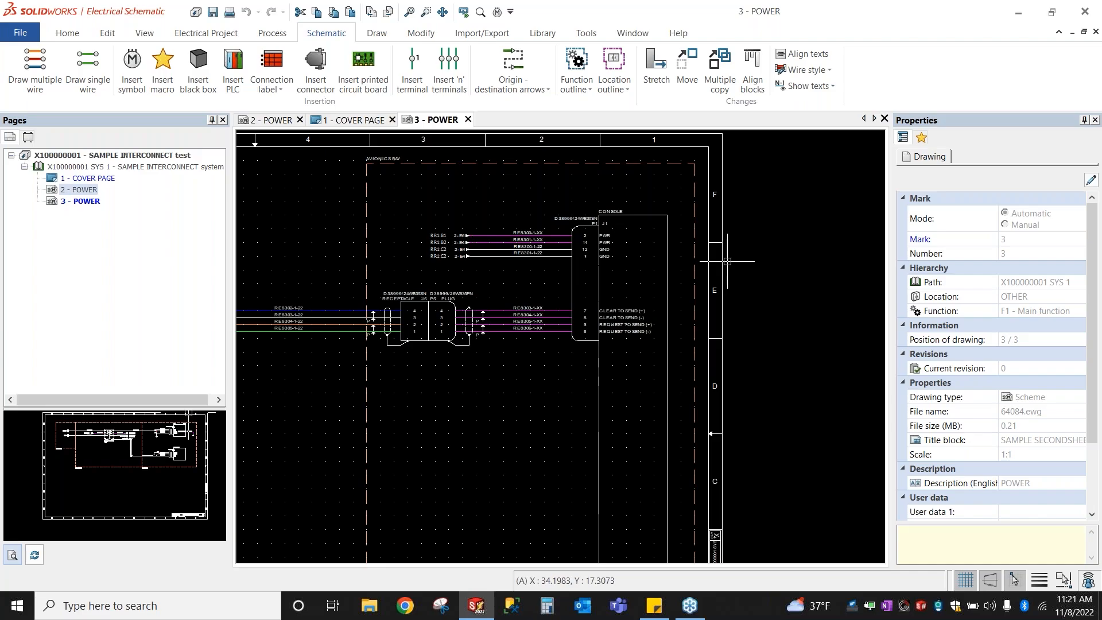
pyautogui.scroll(4, 440, 234)
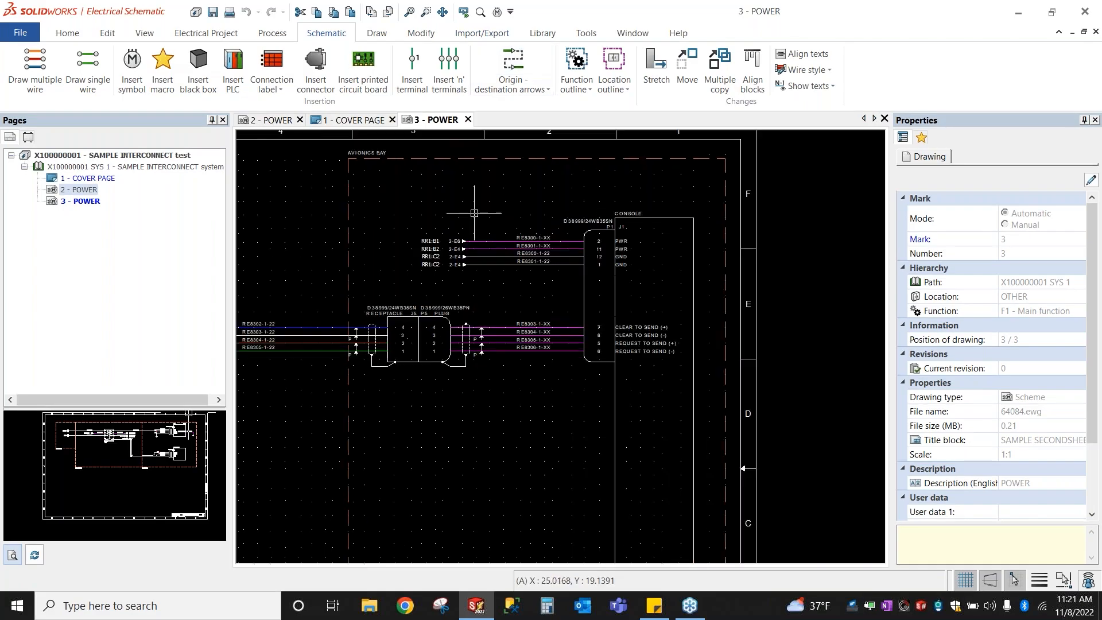
pyautogui.scroll(1, 441, 235)
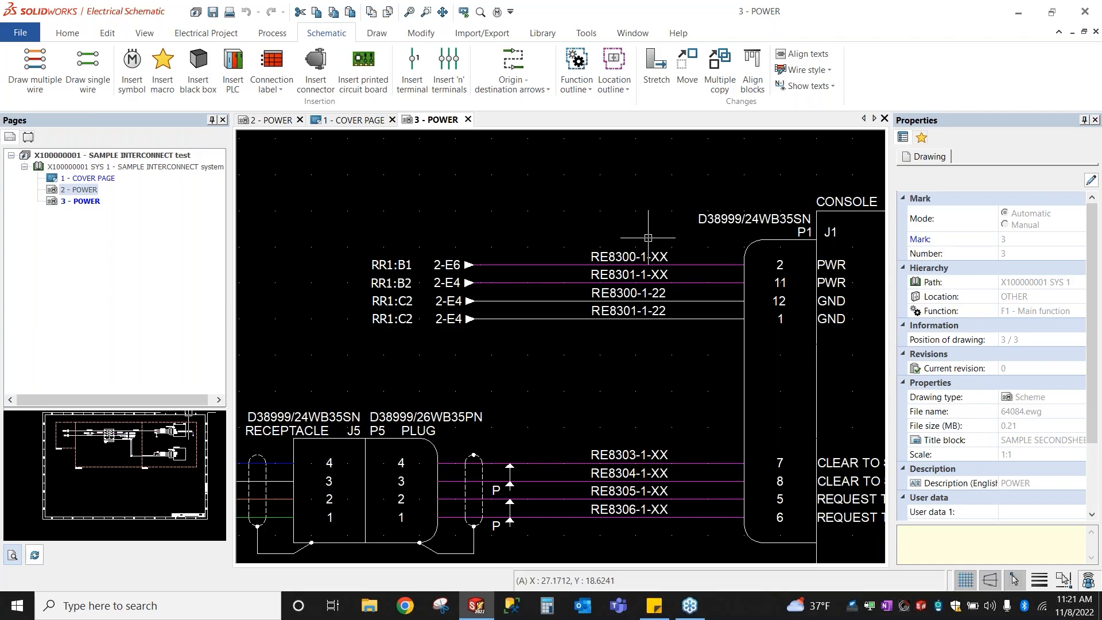
pyautogui.scroll(-2, 312, 403)
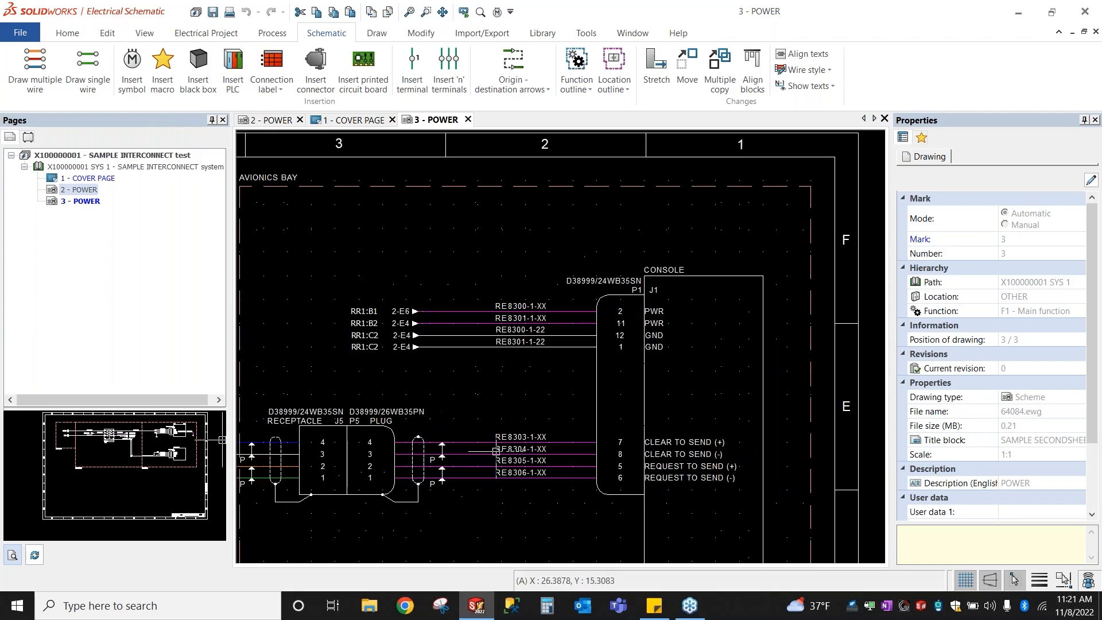
pyautogui.moveTo(458, 404); pyautogui.dragTo(580, 335, button='middle')
pyautogui.scroll(2, 582, 335)
pyautogui.scroll(-1, 571, 334)
pyautogui.scroll(-2, 570, 334)
pyautogui.moveTo(451, 407); pyautogui.dragTo(520, 342, button='middle')
pyautogui.scroll(-2, 520, 341)
pyautogui.scroll(-1, 520, 342)
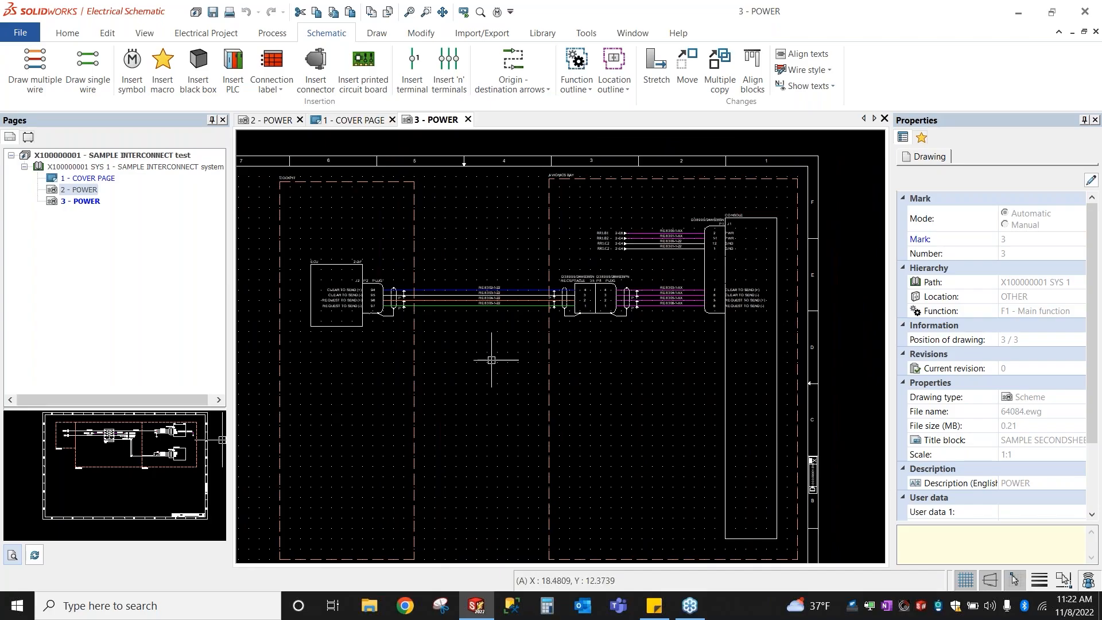
pyautogui.press('ctrl')
pyautogui.scroll(2, 319, 266)
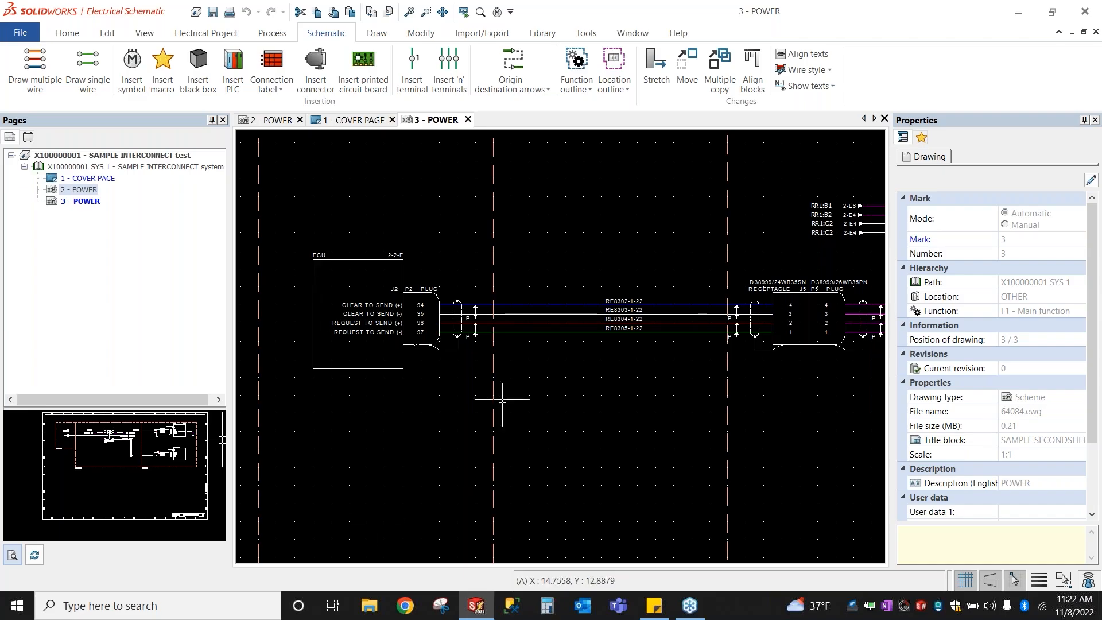
pyautogui.press('ctrl')
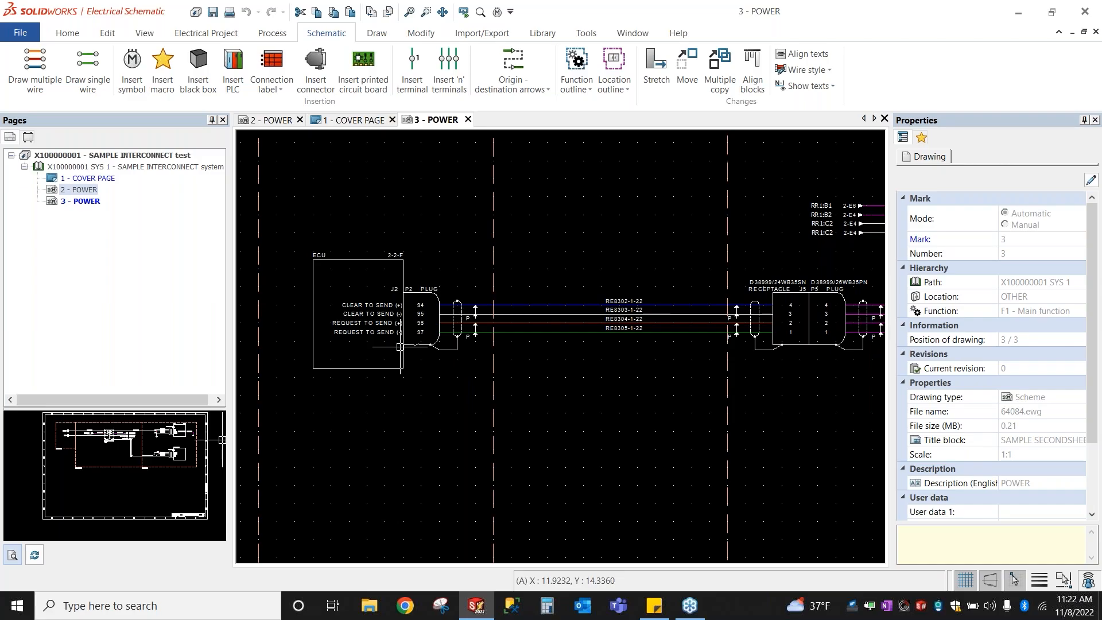
pyautogui.moveTo(561, 467); pyautogui.dragTo(460, 261, button='middle')
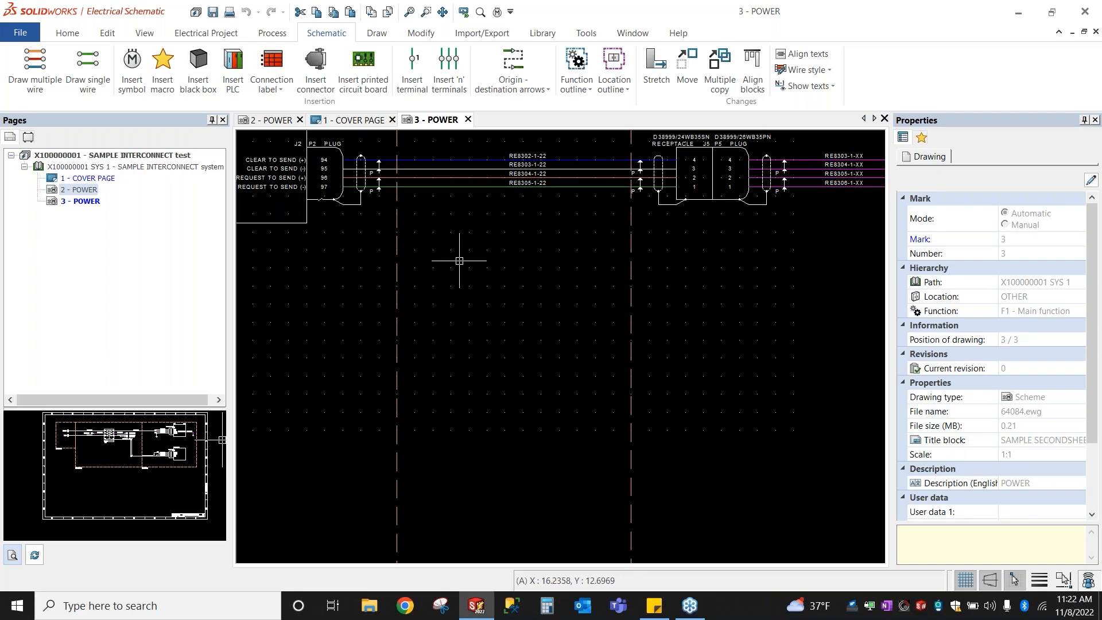
pyautogui.scroll(-3, 492, 290)
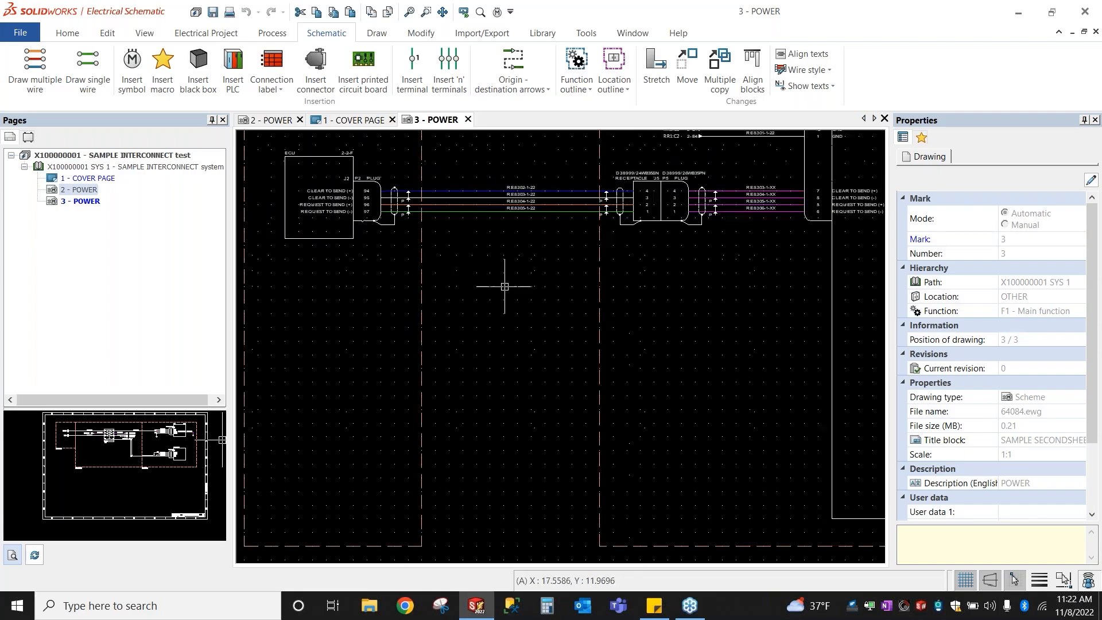
pyautogui.moveTo(536, 336); pyautogui.dragTo(515, 337, button='middle')
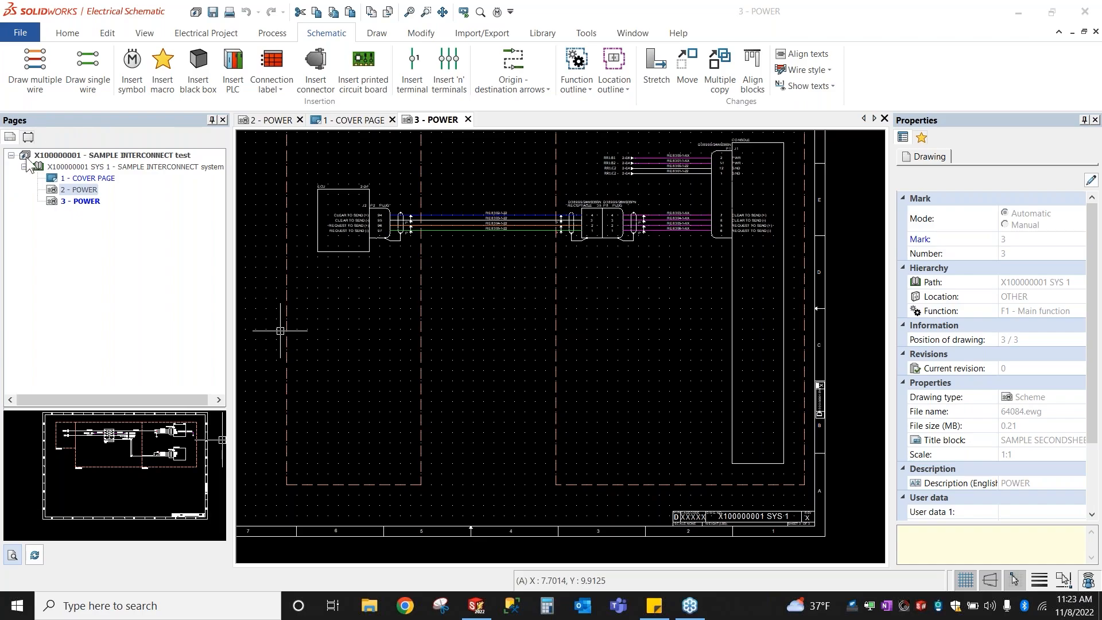
# Step: Switch the left panel from the Pages list to the Components tree
pyautogui.click(28, 137)
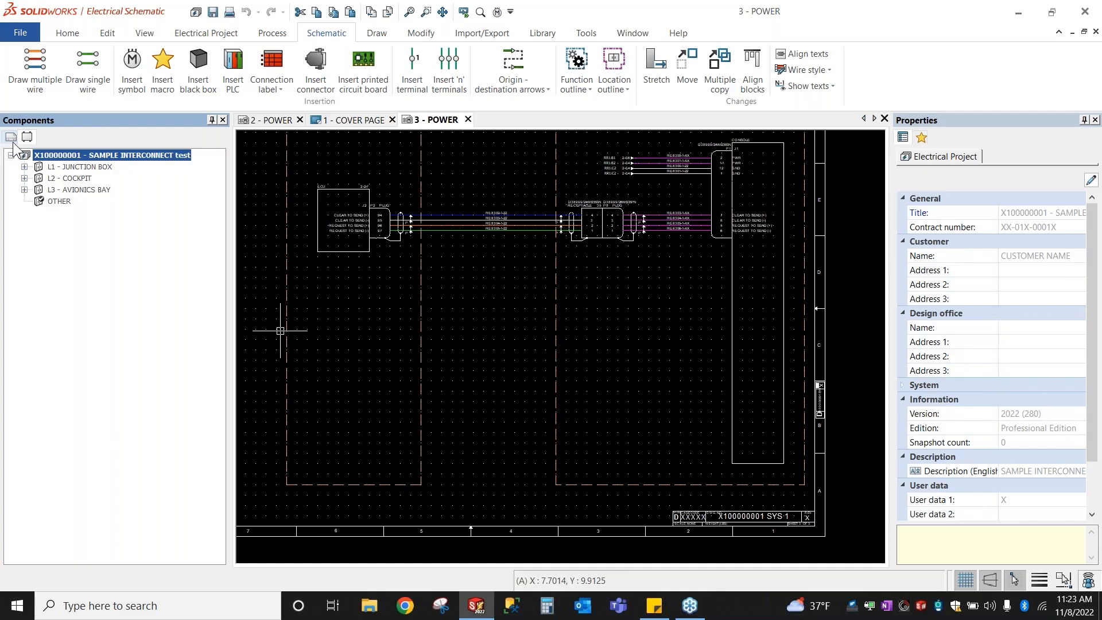
# Step: Expand the L1 - JUNCTION BOX, L2 - COCKPIT and L3 - AVIONICS BAY locations
pyautogui.click(11, 139)
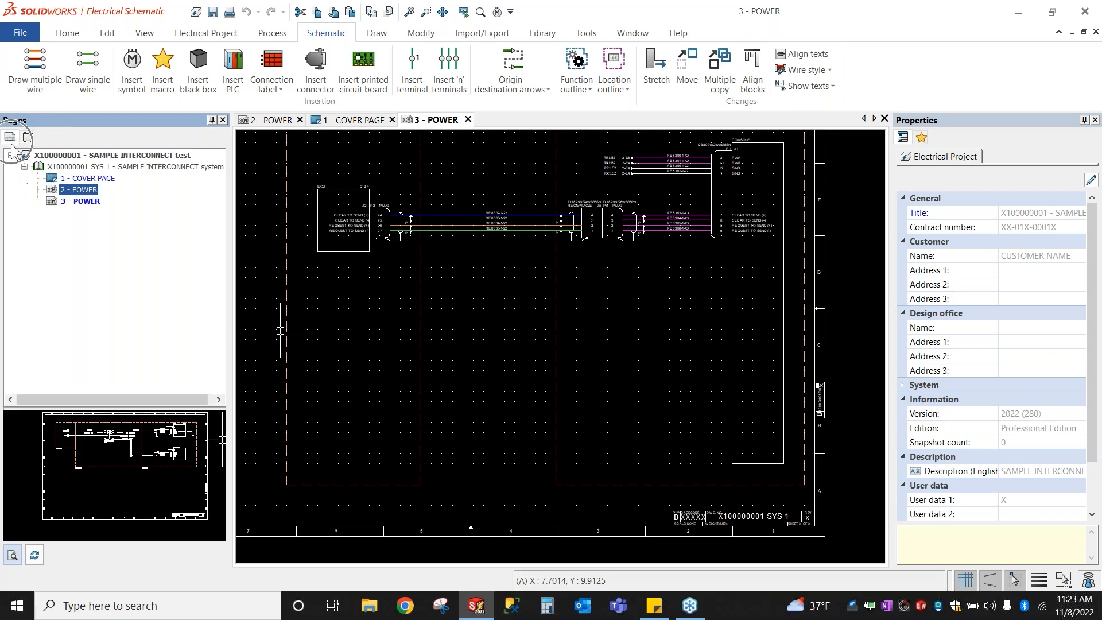
pyautogui.click(27, 140)
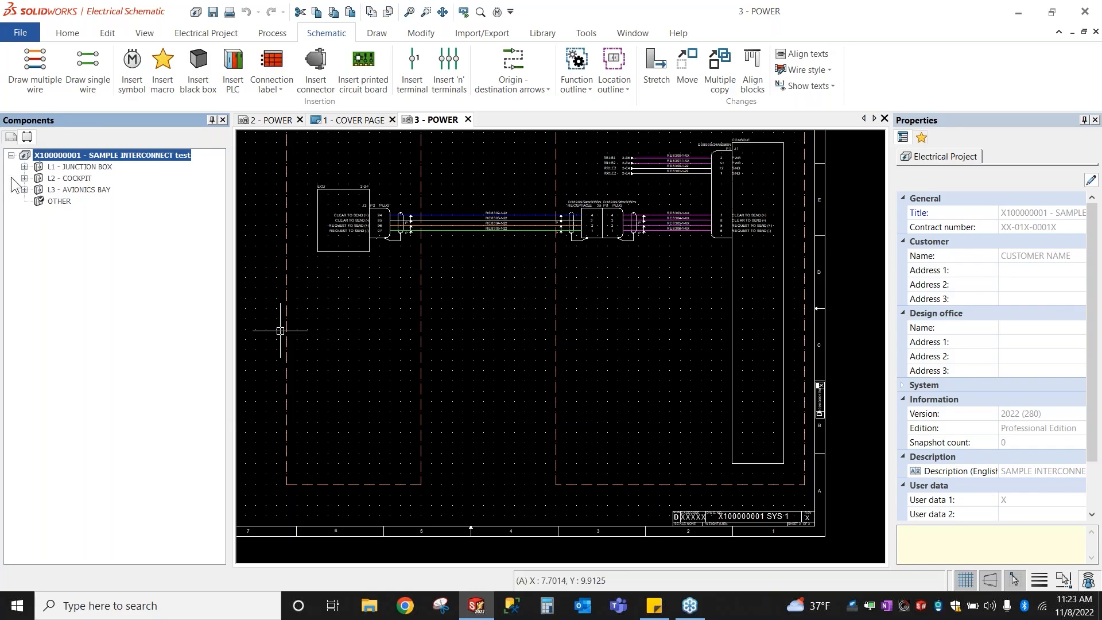
pyautogui.click(24, 167)
pyautogui.click(24, 201)
pyautogui.click(25, 225)
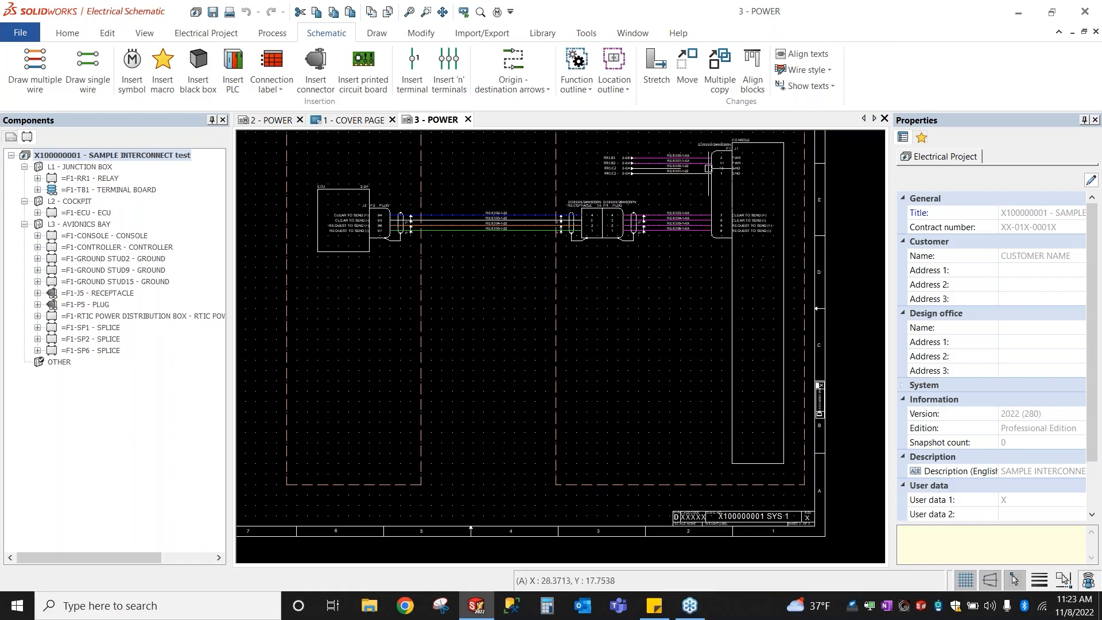
pyautogui.scroll(2, 747, 134)
pyautogui.scroll(2, 744, 144)
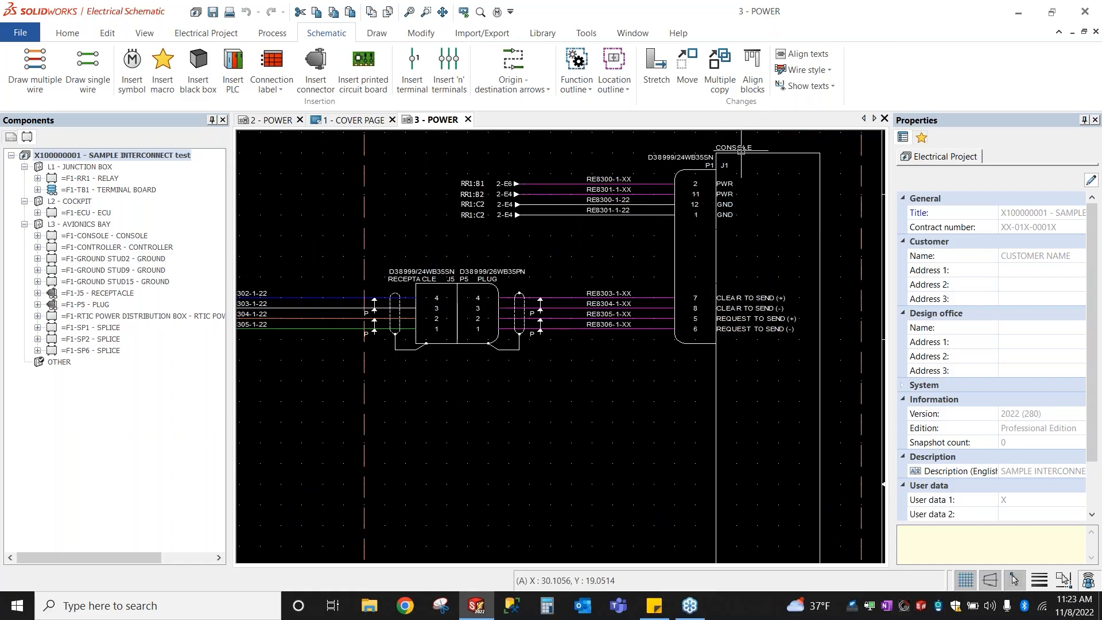
# Step: Expand =F1-CONSOLE and select its P1 - PLUG to show the connector's properties
pyautogui.press('ctrl')
pyautogui.press('ctrl')
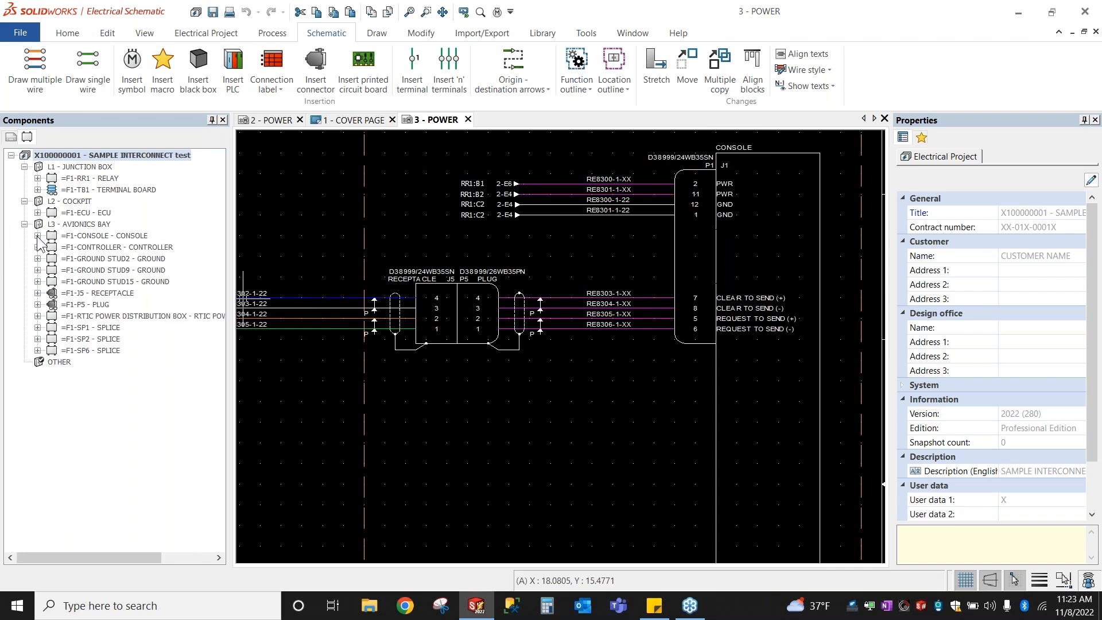
pyautogui.click(108, 237)
pyautogui.press('ctrl')
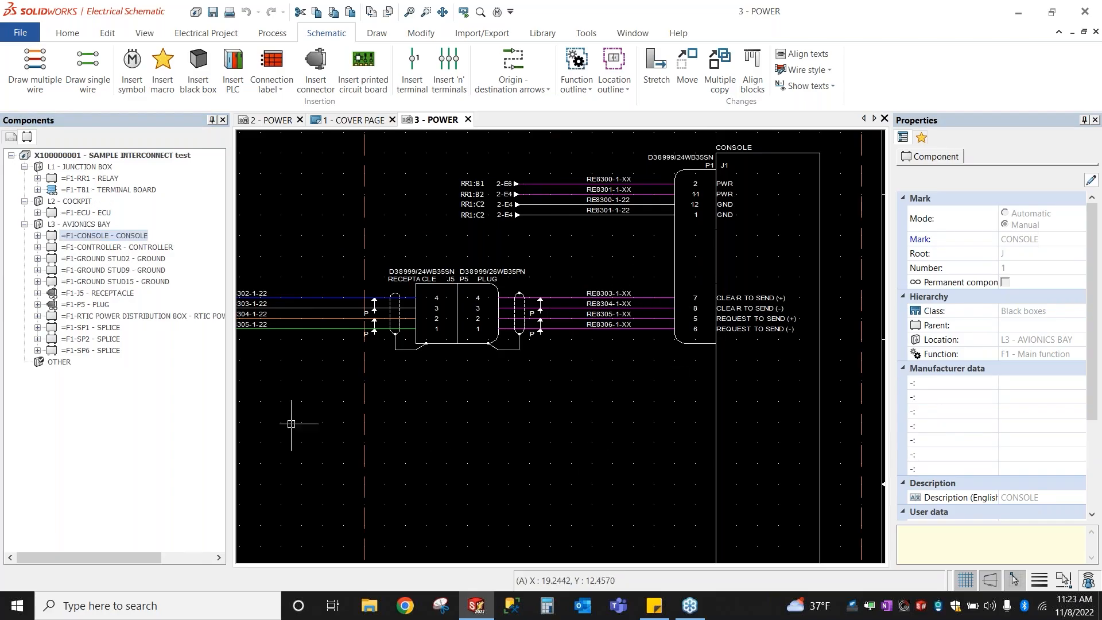
pyautogui.click(37, 235)
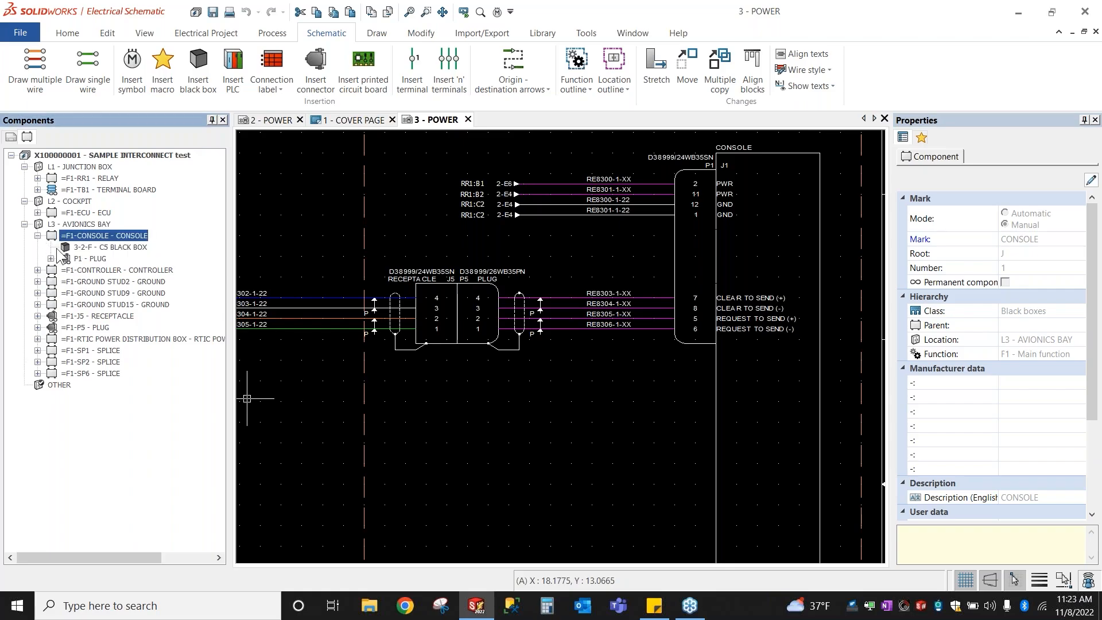
pyautogui.click(87, 259)
pyautogui.press('ctrl')
pyautogui.press('ctrl')
pyautogui.press('ctrl')
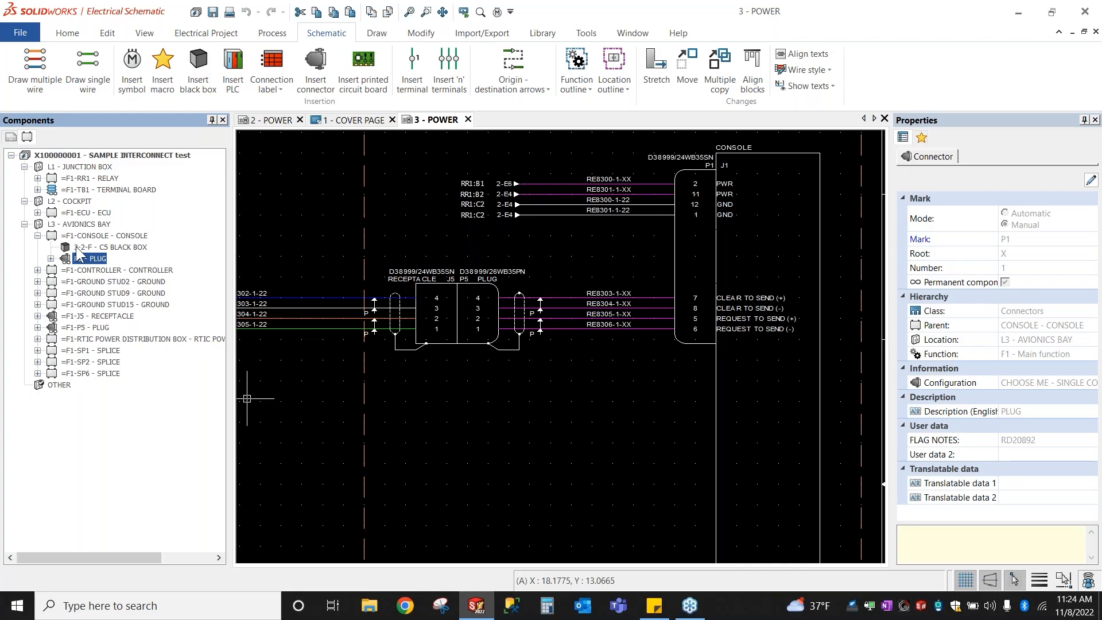
pyautogui.click(706, 177)
pyautogui.scroll(-4, 436, 446)
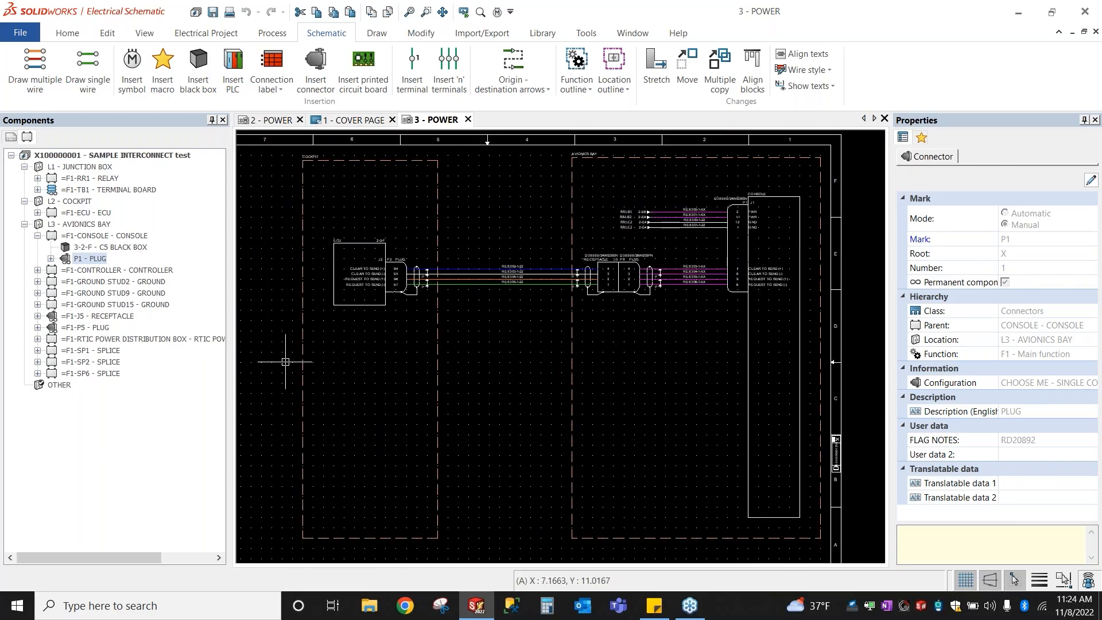
# Step: Clear the schematic selection and start Insert black box with the C5_BLACKBOX symbol loaded
pyautogui.click(325, 358)
pyautogui.press('ctrl')
pyautogui.press('ctrl')
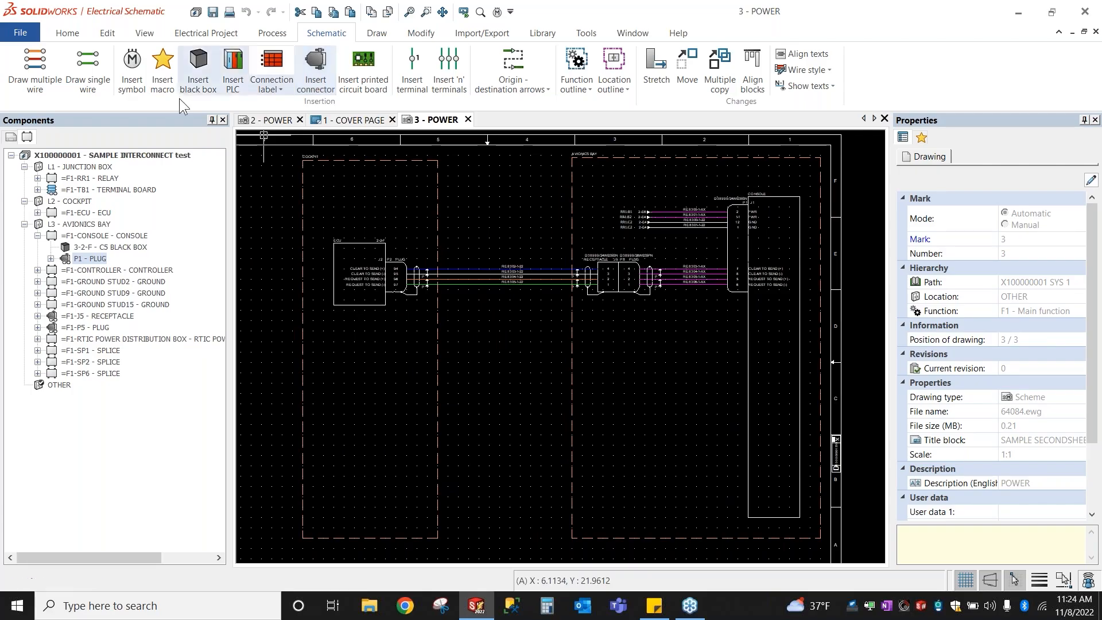
pyautogui.press('ctrl')
pyautogui.click(204, 77)
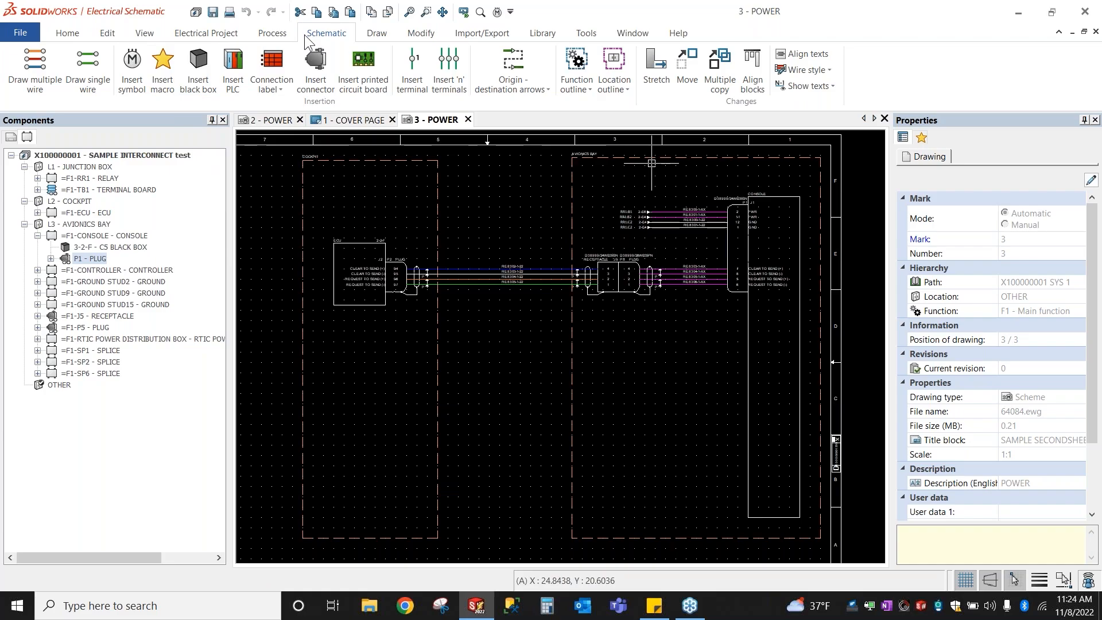
pyautogui.click(208, 85)
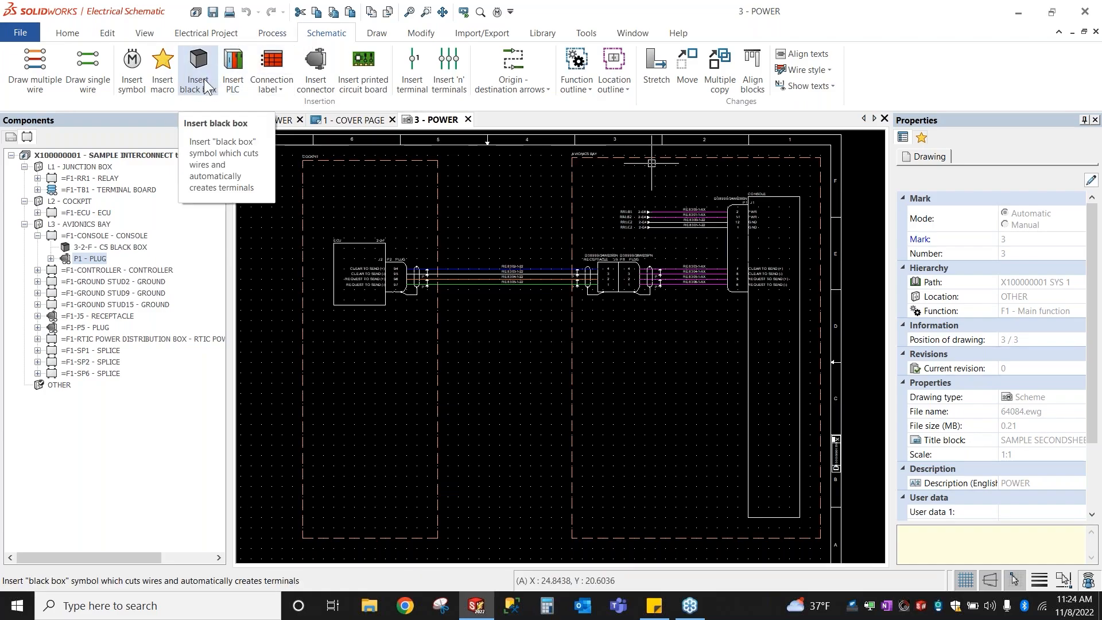
pyautogui.click(203, 78)
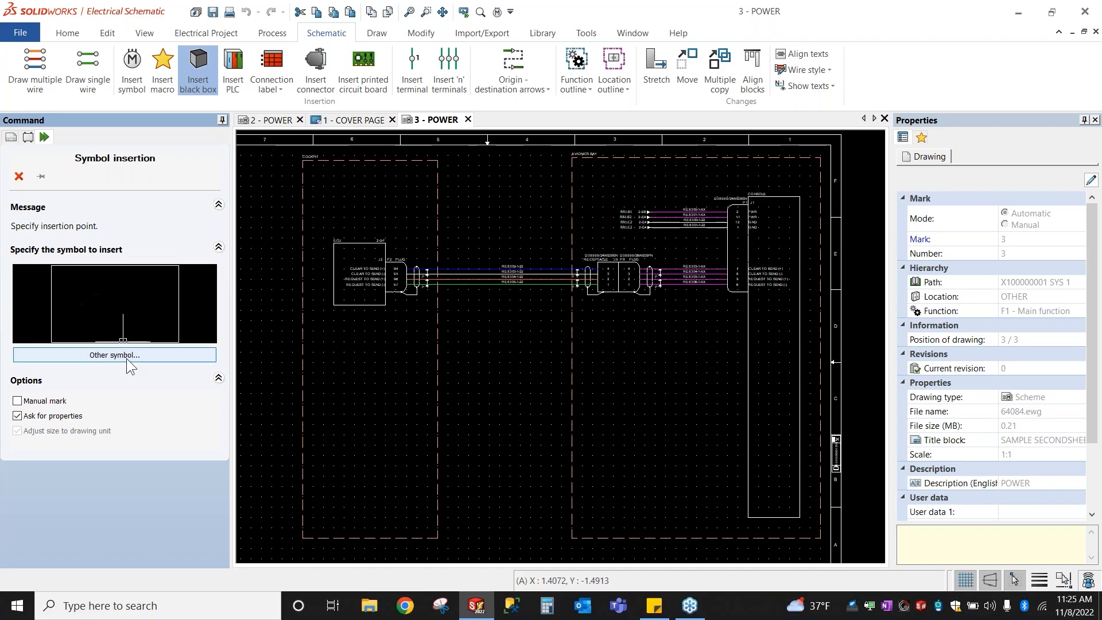
pyautogui.scroll(3, 321, 261)
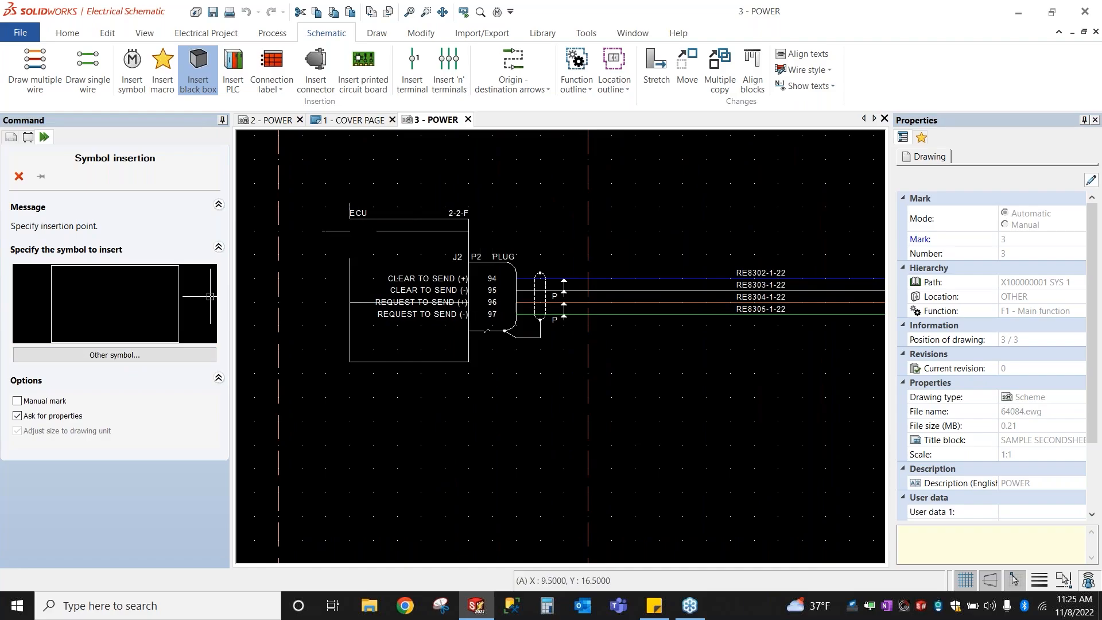
pyautogui.click(350, 207)
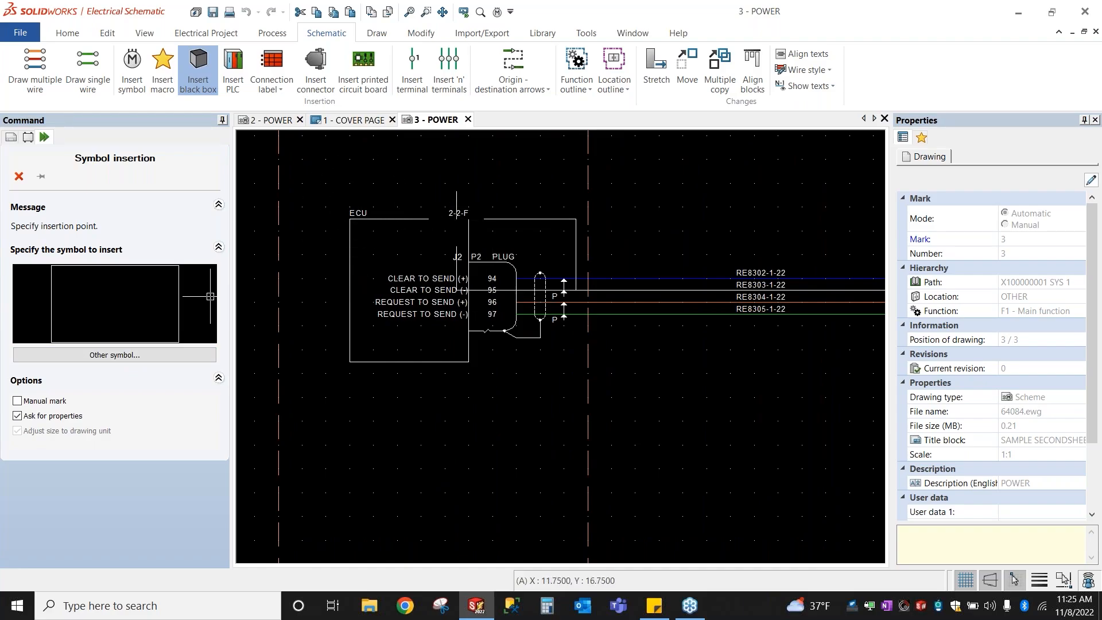
pyautogui.press('ctrl')
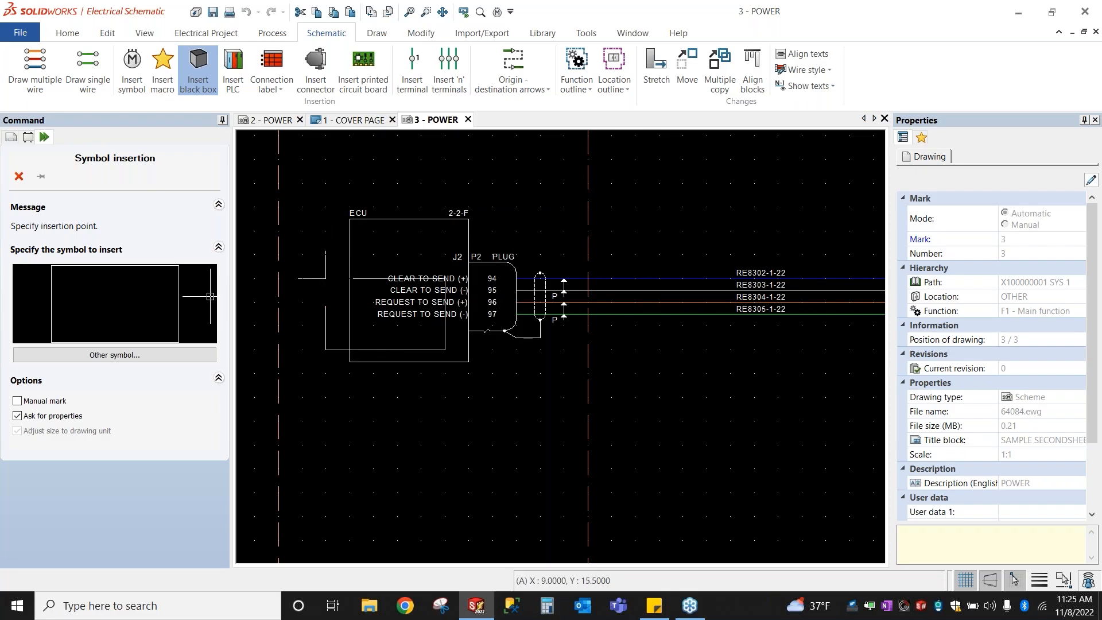
pyautogui.press('ctrl')
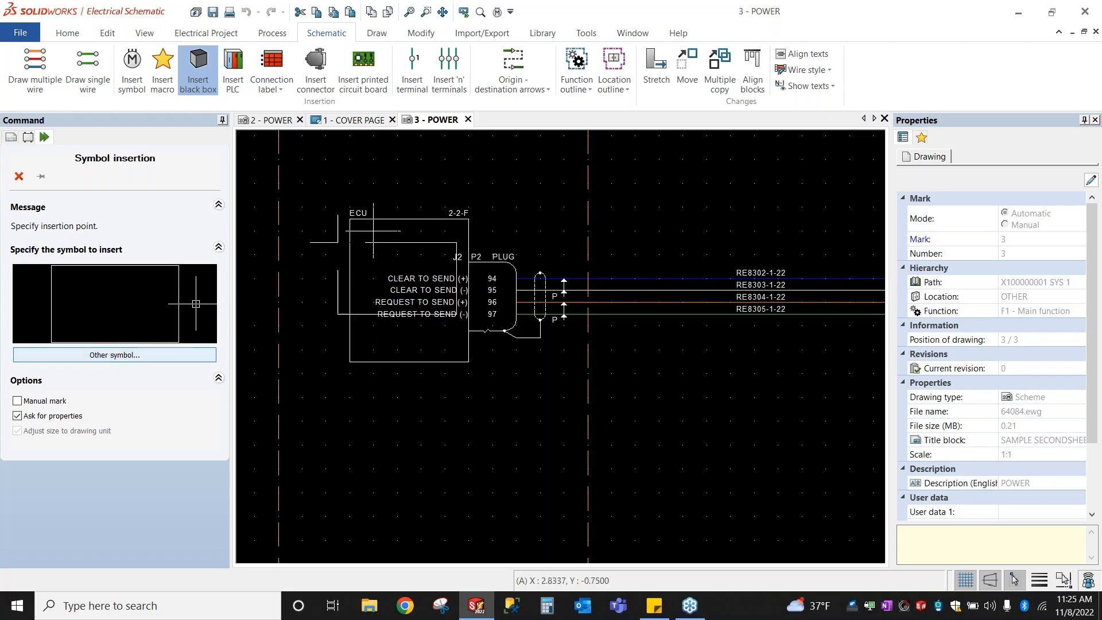
pyautogui.scroll(-2, 403, 258)
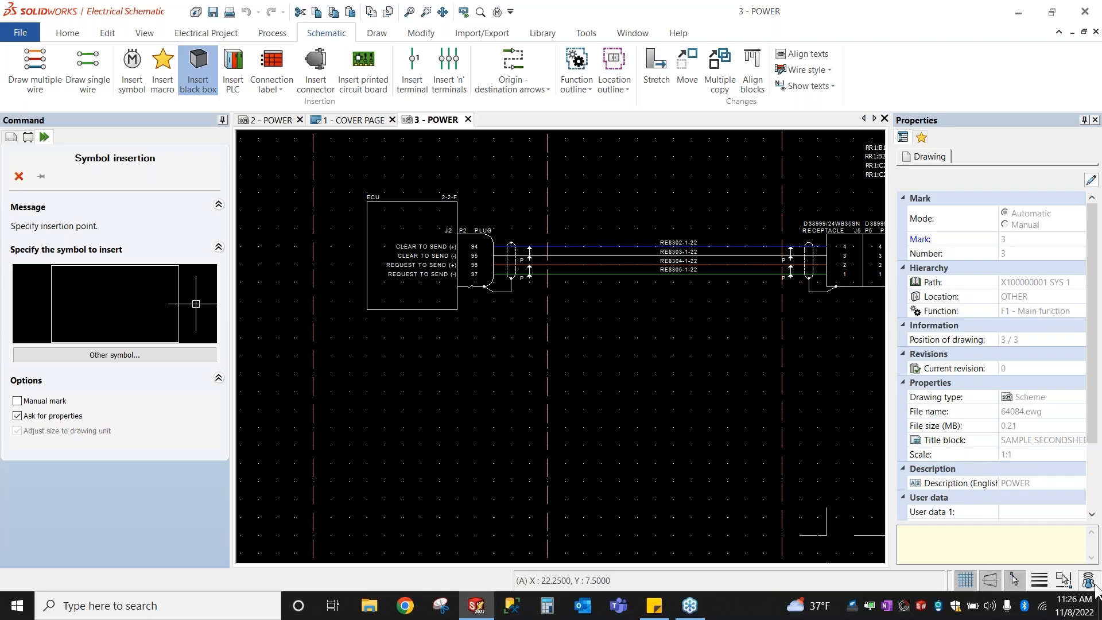
pyautogui.rightClick(1016, 580)
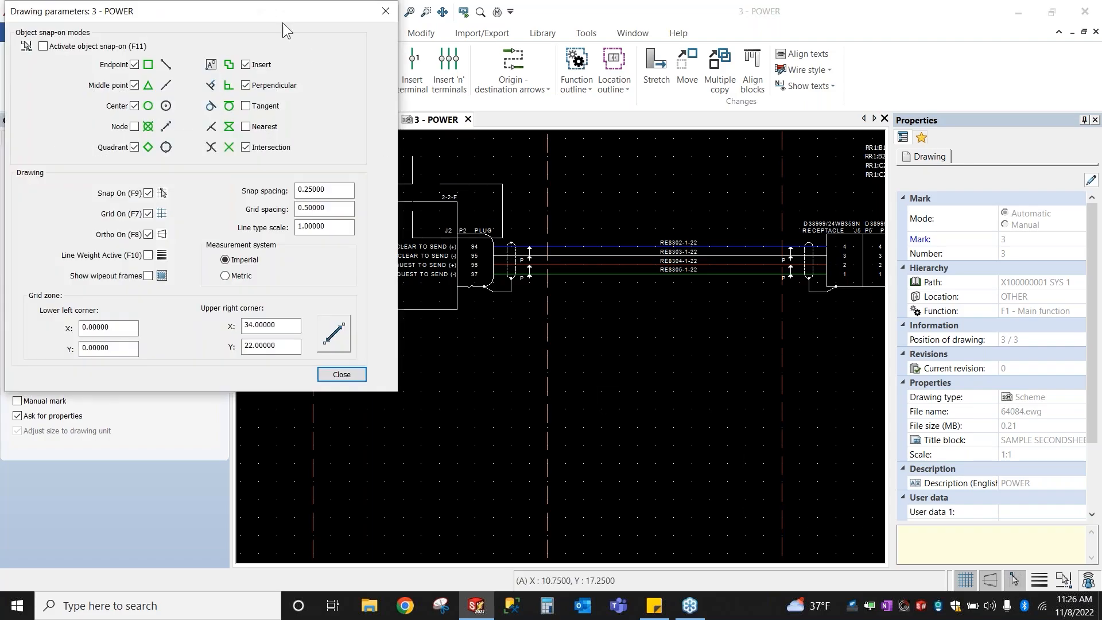
pyautogui.moveTo(248, 16); pyautogui.dragTo(471, 86)
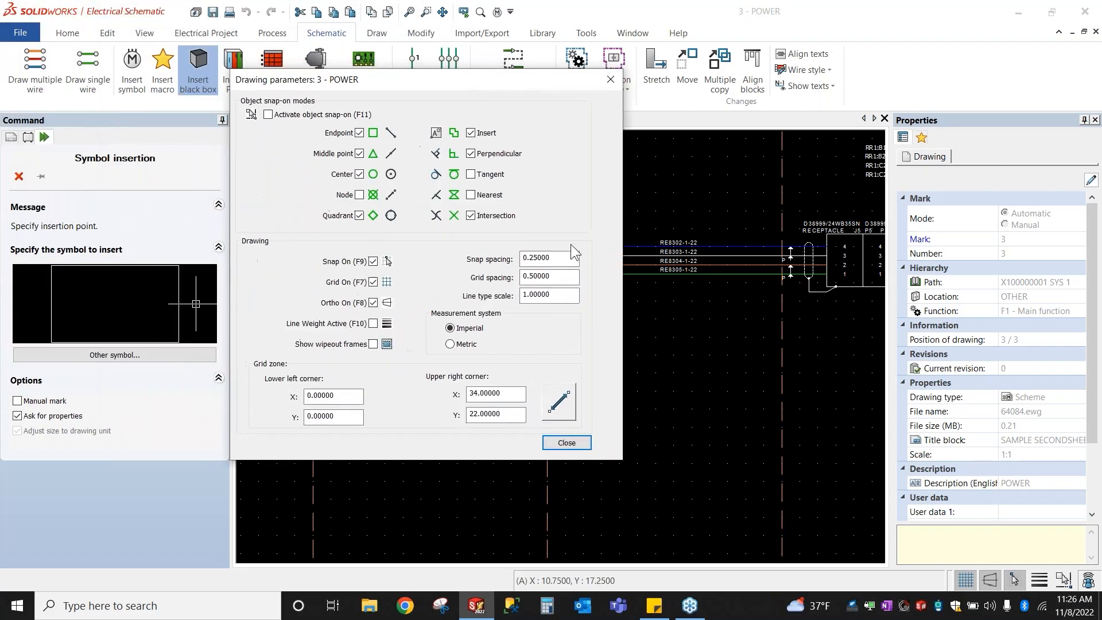
pyautogui.click(574, 264)
pyautogui.click(556, 281)
pyautogui.click(557, 281)
pyautogui.click(737, 320)
pyautogui.moveTo(574, 276); pyautogui.dragTo(501, 271)
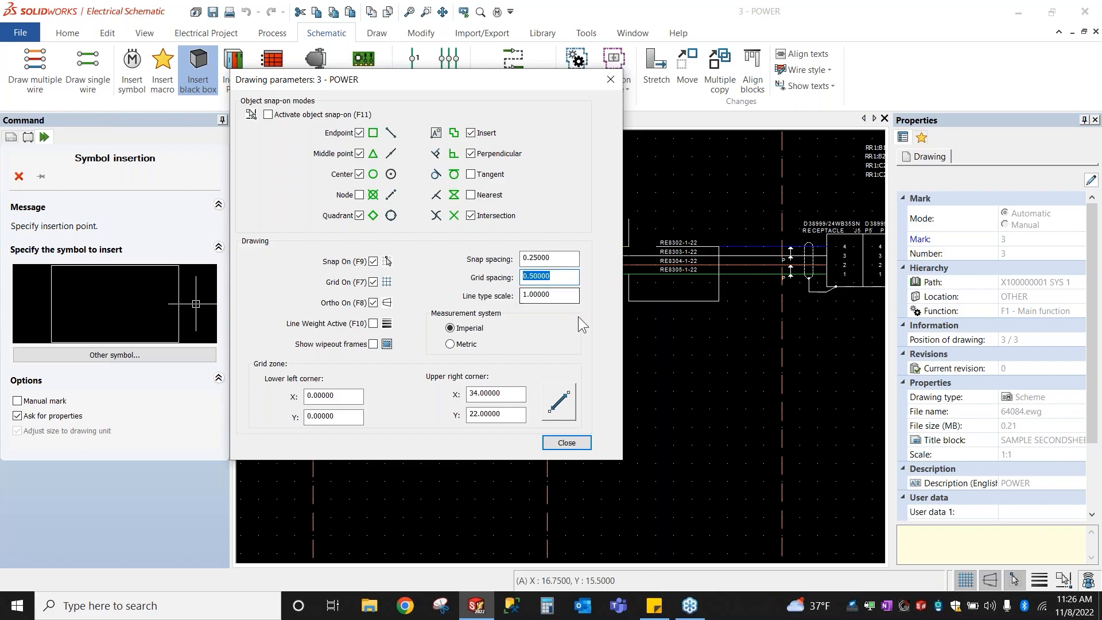
pyautogui.doubleClick(555, 260)
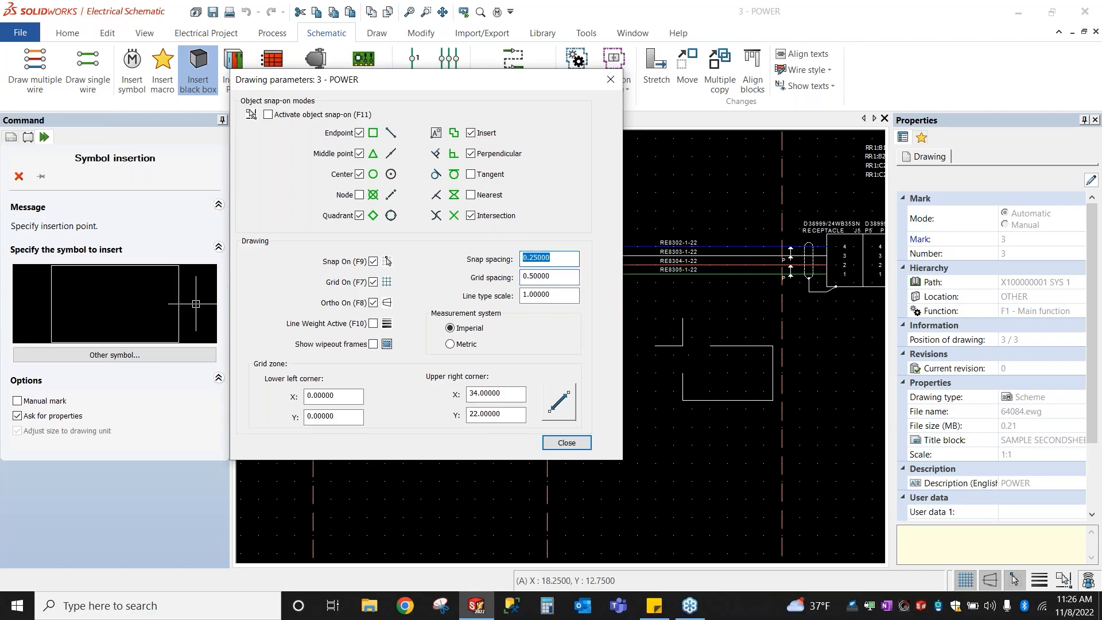
pyautogui.scroll(1, 683, 346)
pyautogui.scroll(3, 683, 346)
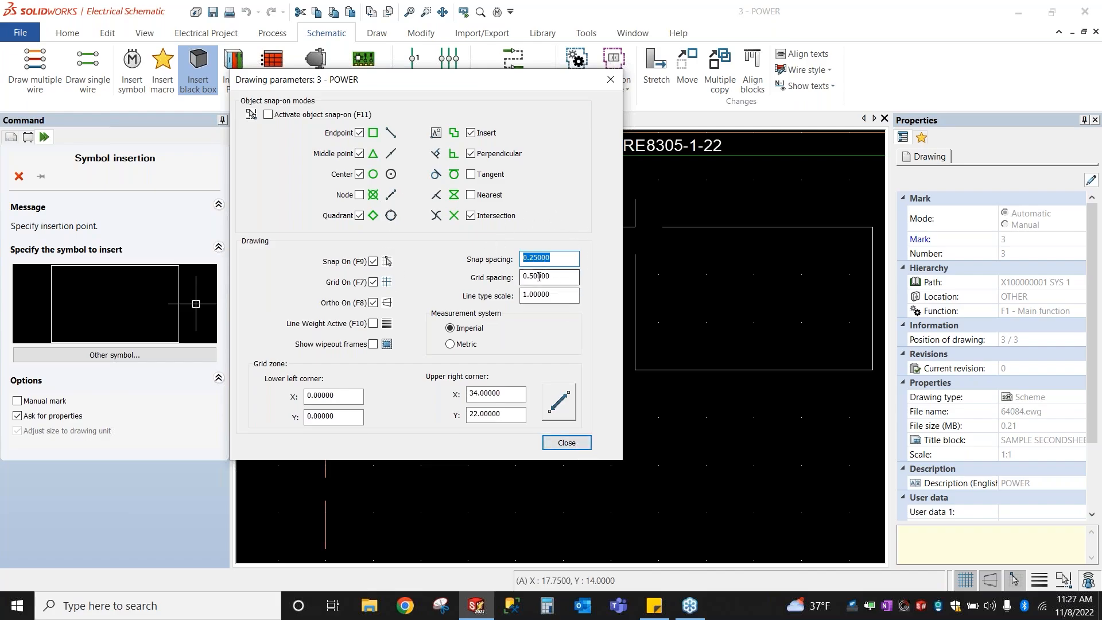
pyautogui.click(571, 446)
pyautogui.scroll(-3, 631, 344)
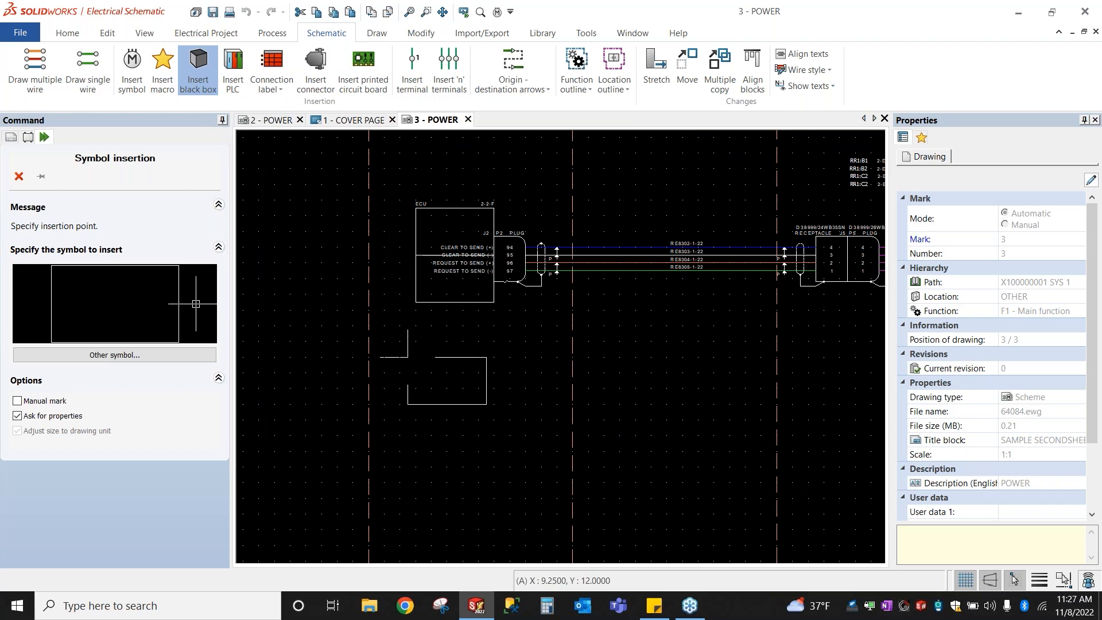
# Step: Draw the black box below the ECU block by setting two opposite corners
pyautogui.scroll(2, 416, 357)
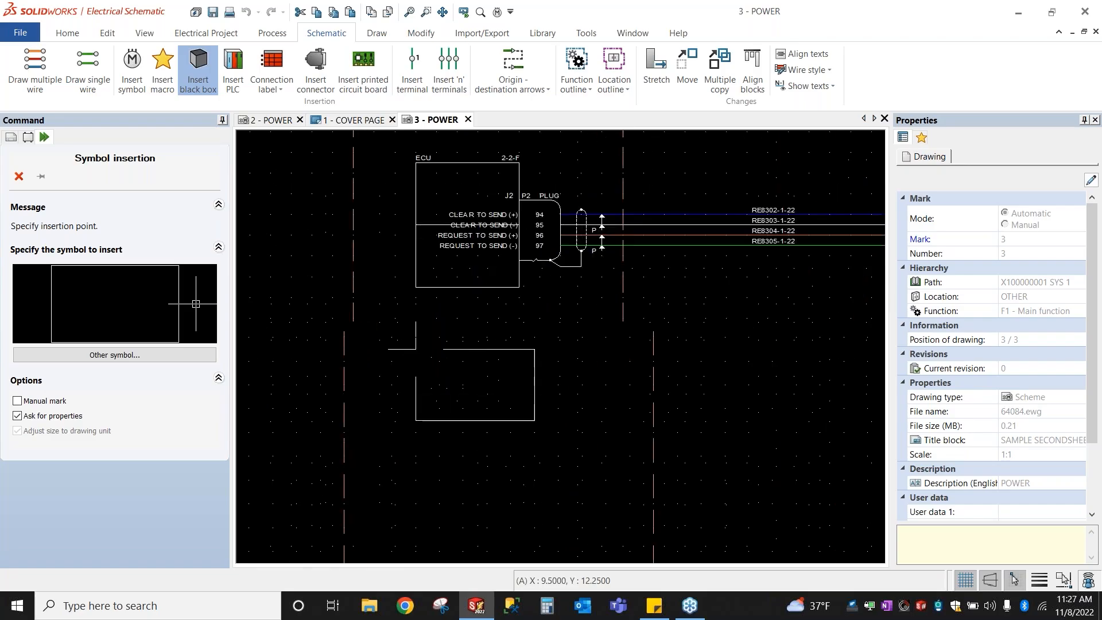
pyautogui.click(416, 361)
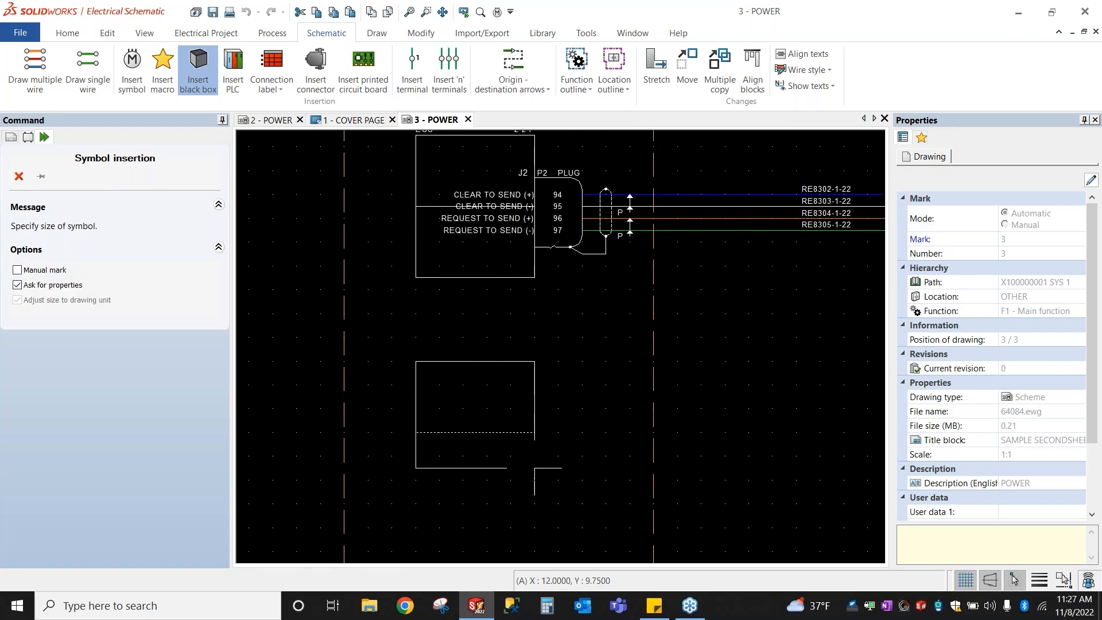
pyautogui.click(534, 480)
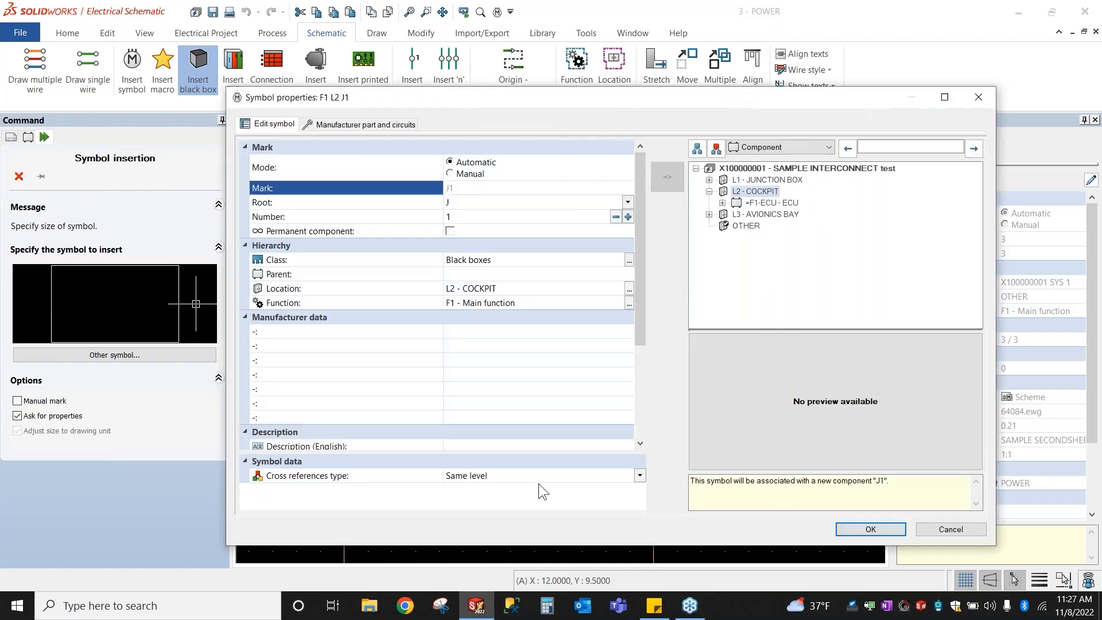
# Step: Give the black box the manual mark PILOT ECU and English description PILOT ECU, then confirm
pyautogui.click(452, 174)
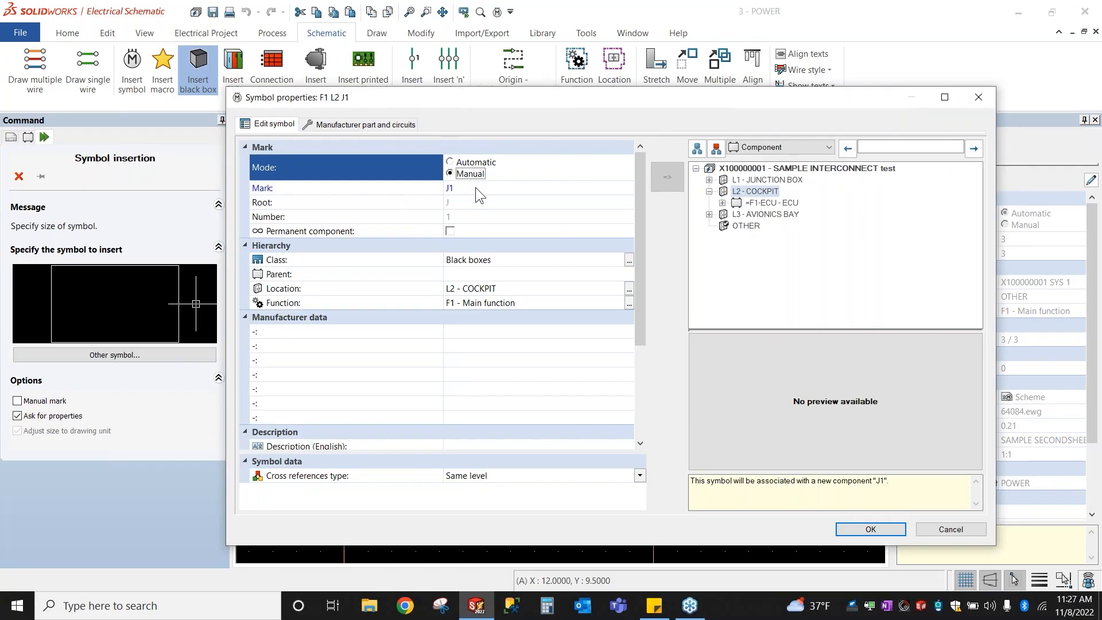
pyautogui.click(475, 187)
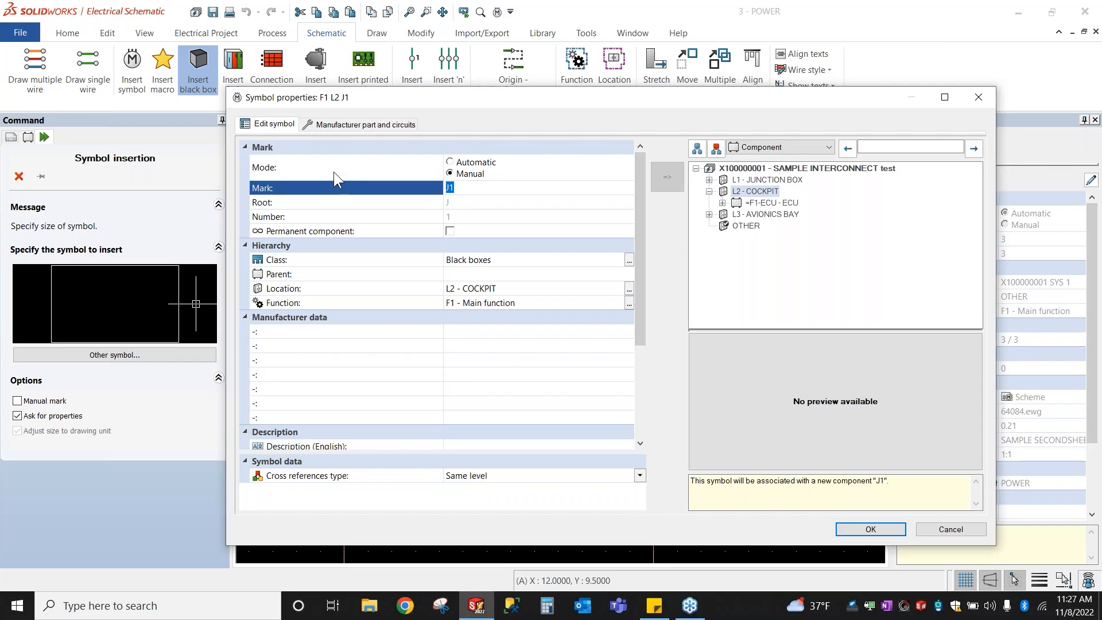
pyautogui.write('p')
pyautogui.write('PILOT EC')
pyautogui.write('U')
pyautogui.click(491, 445)
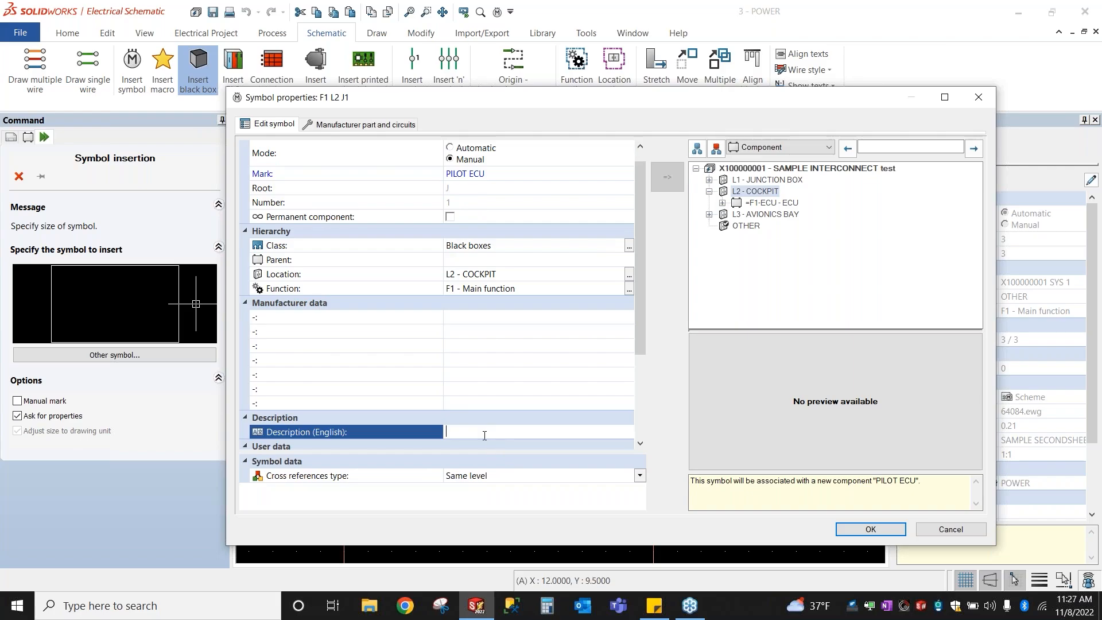
pyautogui.write('PILOT ECU')
pyautogui.click(889, 532)
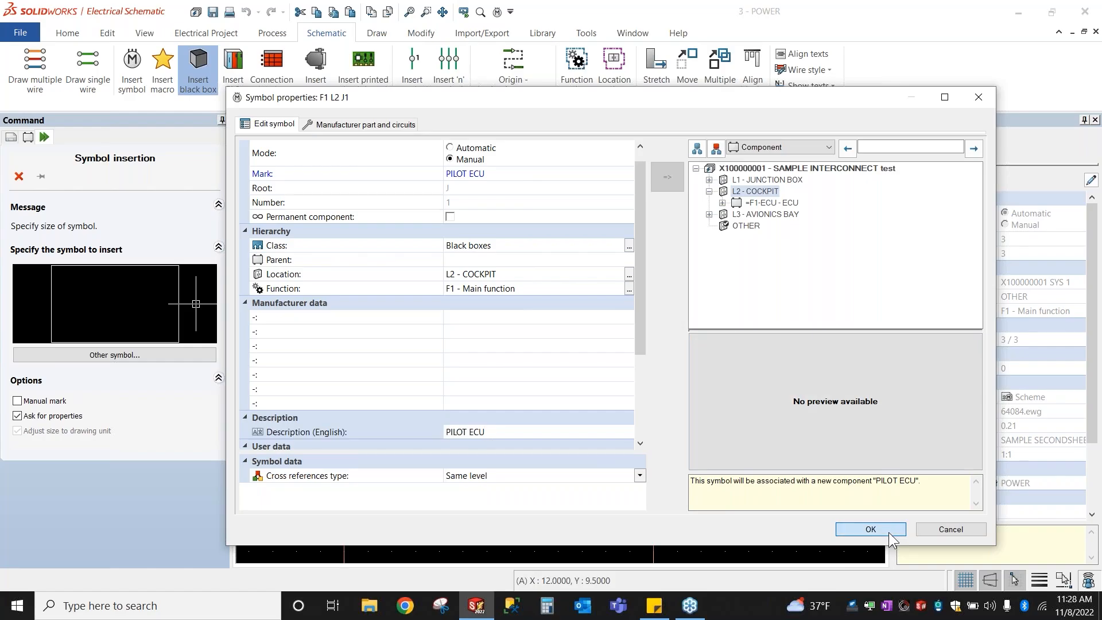
# Step: Zoom and pan to the PILOT ECU box, select it, then clear the selection
pyautogui.scroll(-2, 569, 383)
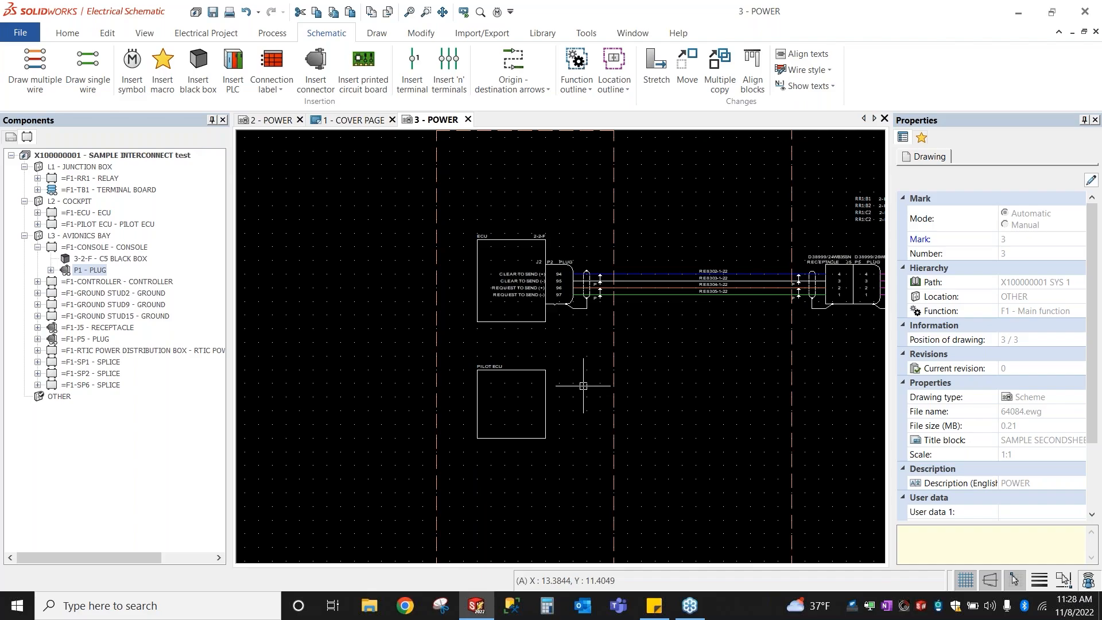
pyautogui.moveTo(583, 386); pyautogui.dragTo(545, 321, button='middle')
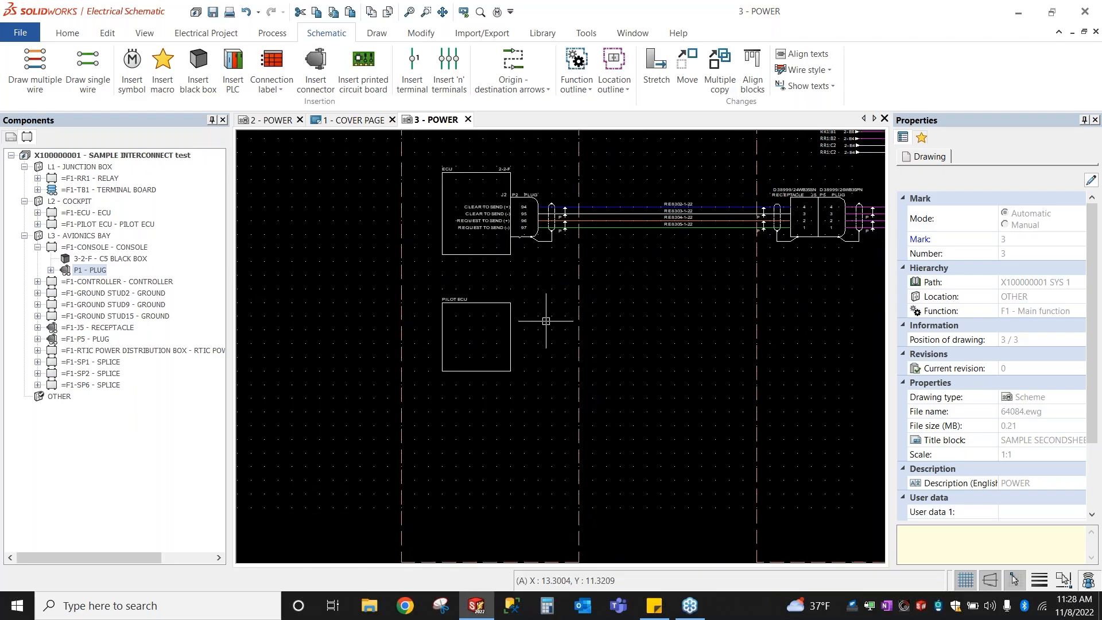
pyautogui.scroll(4, 465, 313)
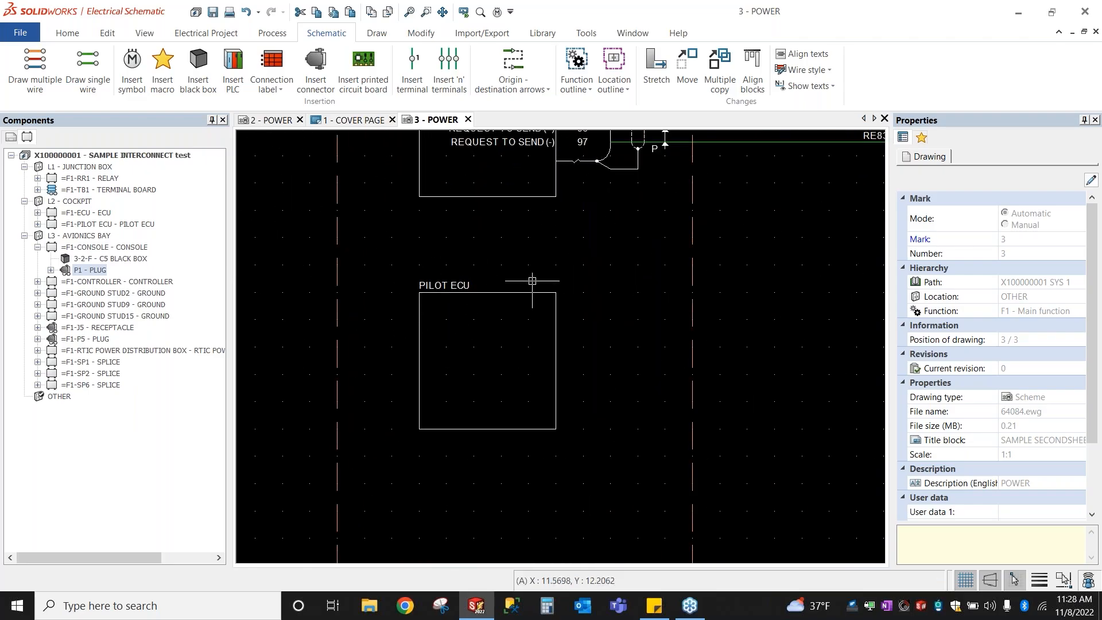
pyautogui.moveTo(498, 248); pyautogui.dragTo(580, 319)
pyautogui.click(508, 293)
pyautogui.click(508, 293)
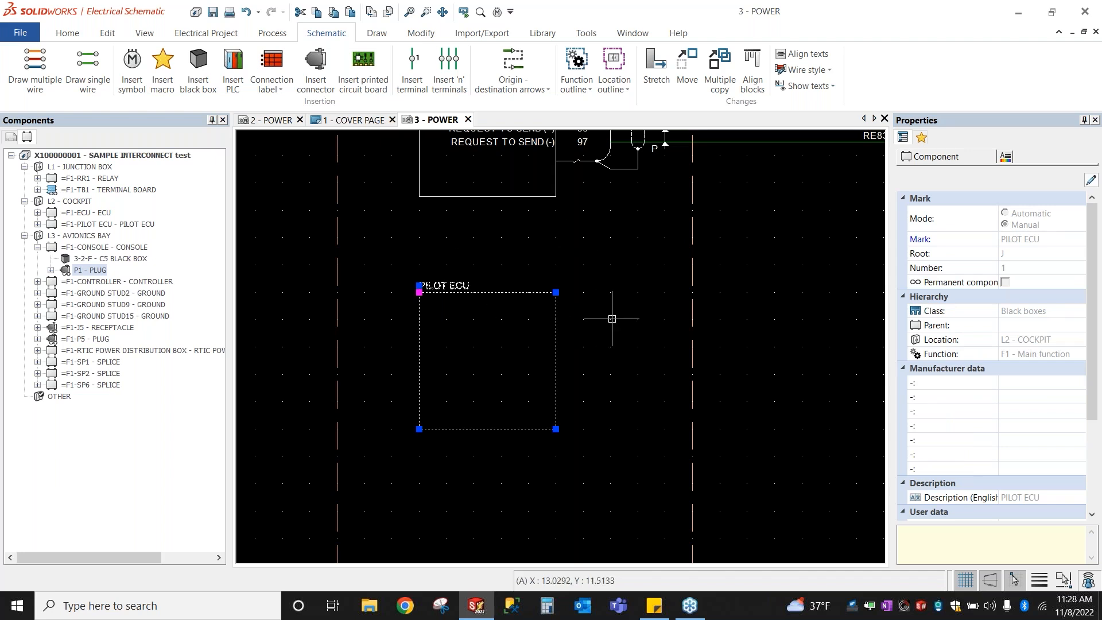
pyautogui.press('Escape')
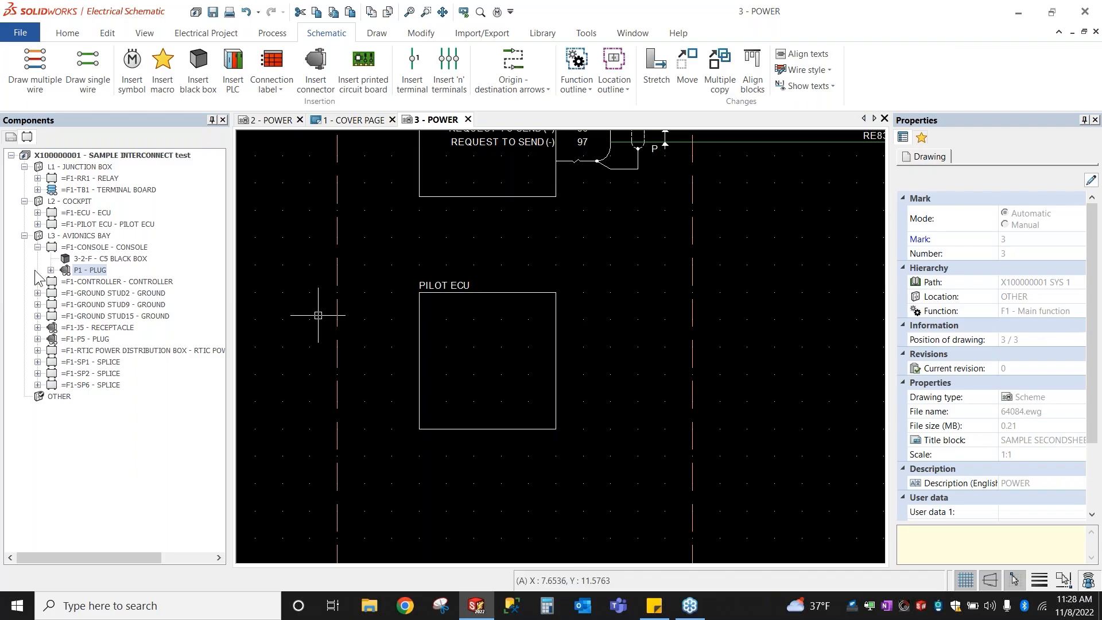
# Step: Collapse the =F1-CONSOLE tree branch and pan the ECU and COCKPIT outline back into view
pyautogui.click(38, 247)
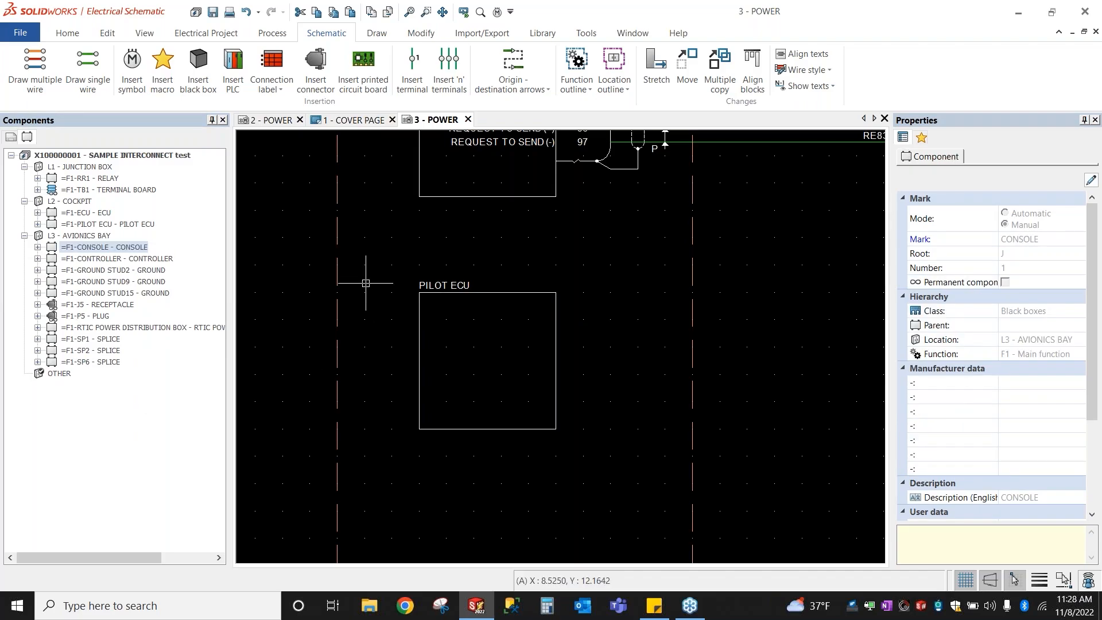
pyautogui.scroll(-2, 658, 238)
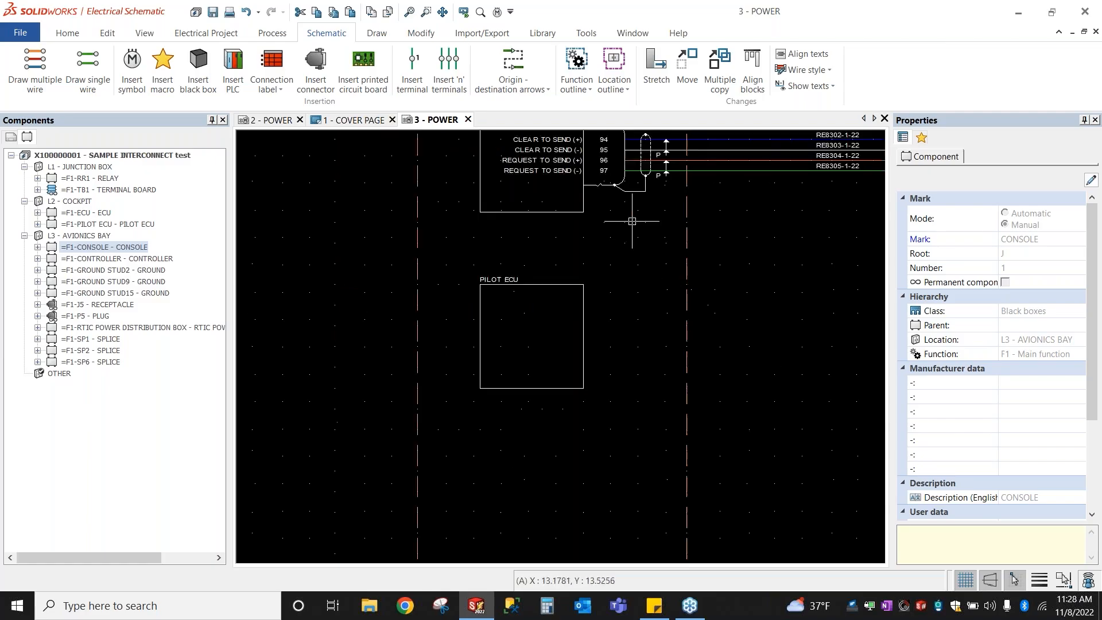
pyautogui.moveTo(659, 385); pyautogui.dragTo(586, 560, button='middle')
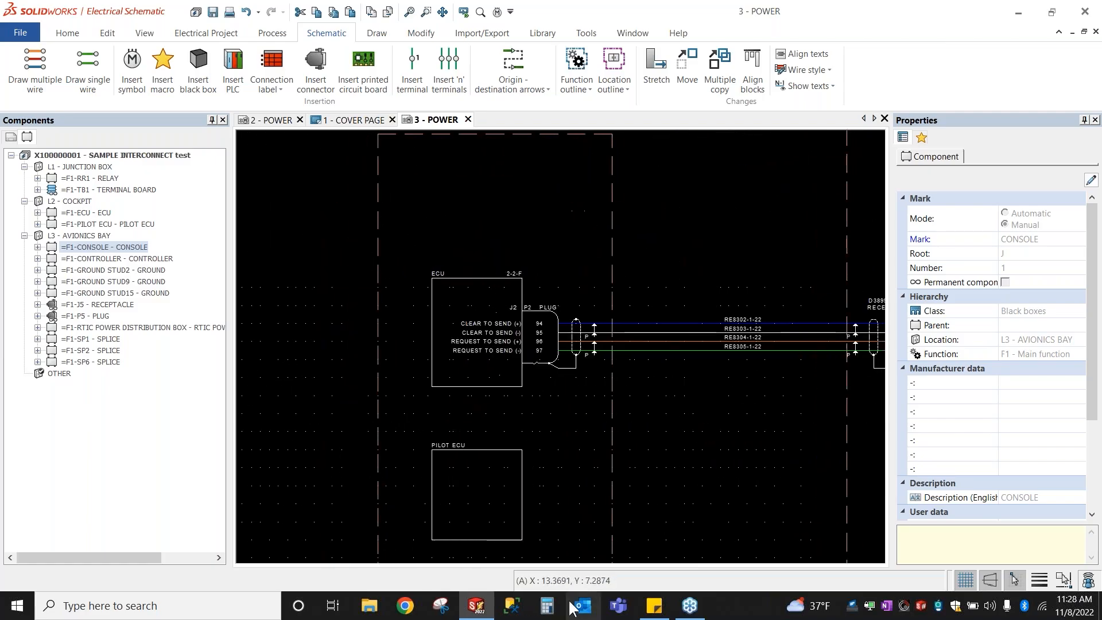
pyautogui.moveTo(425, 204); pyautogui.dragTo(416, 273, button='middle')
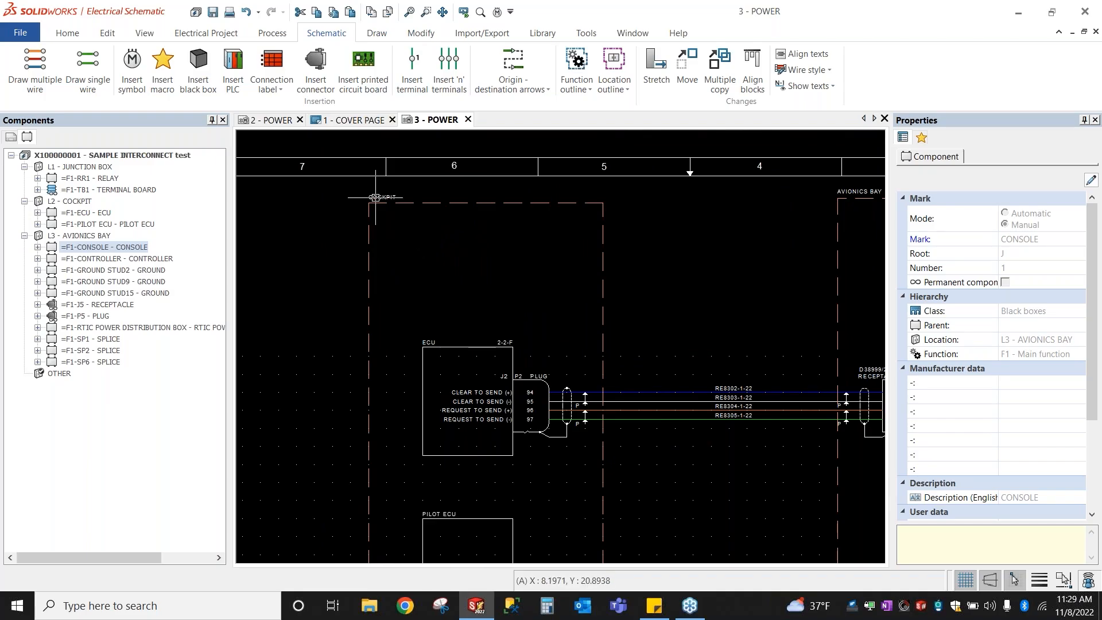
pyautogui.click(369, 219)
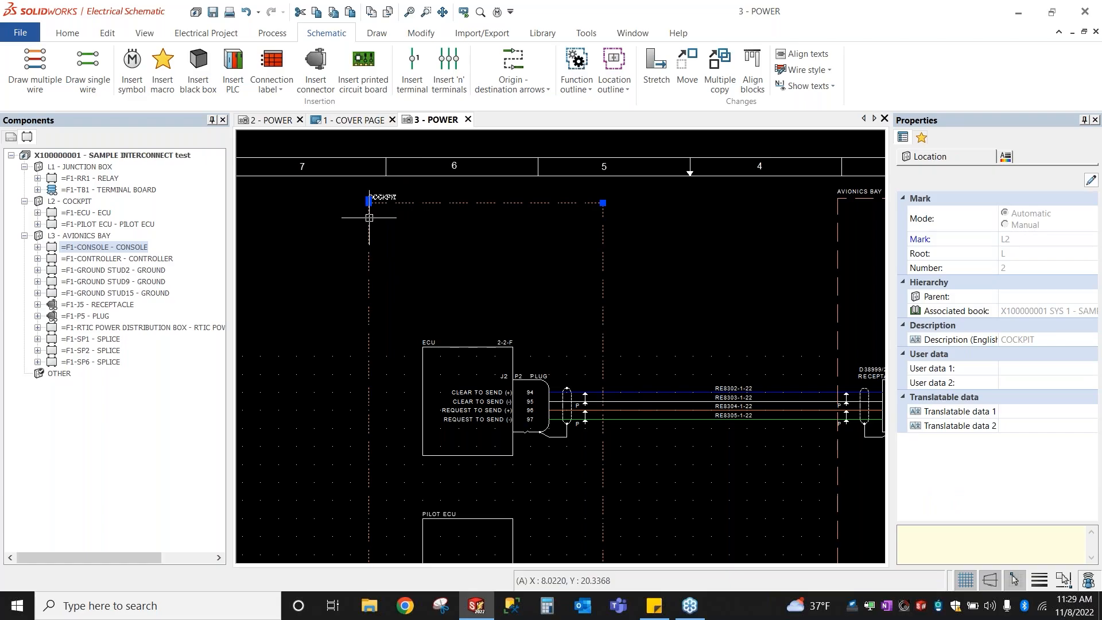
pyautogui.click(86, 167)
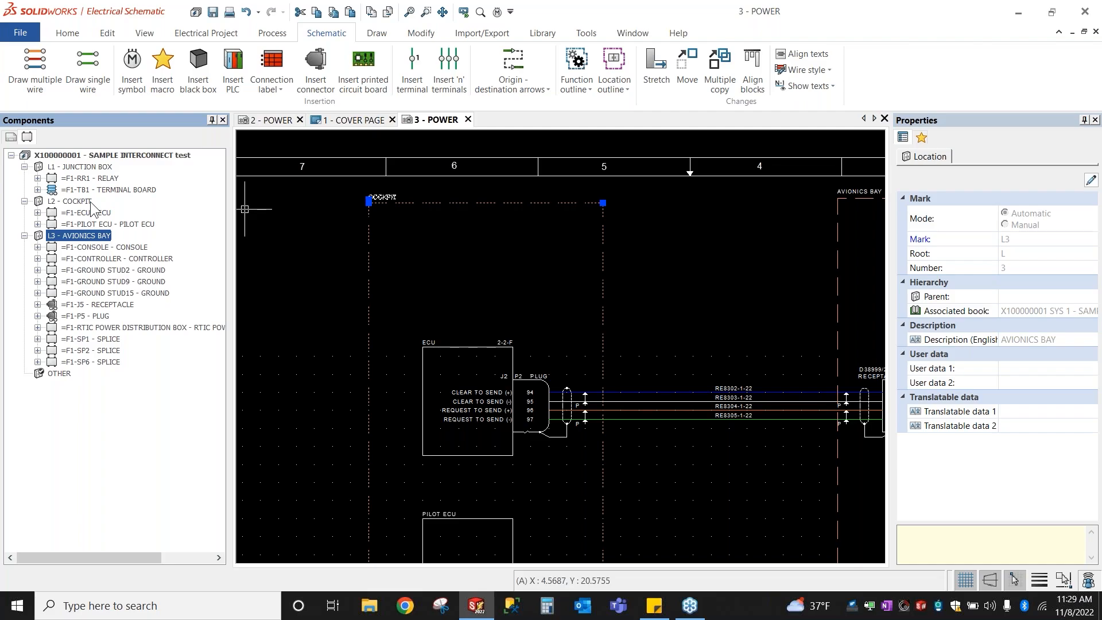
pyautogui.click(81, 201)
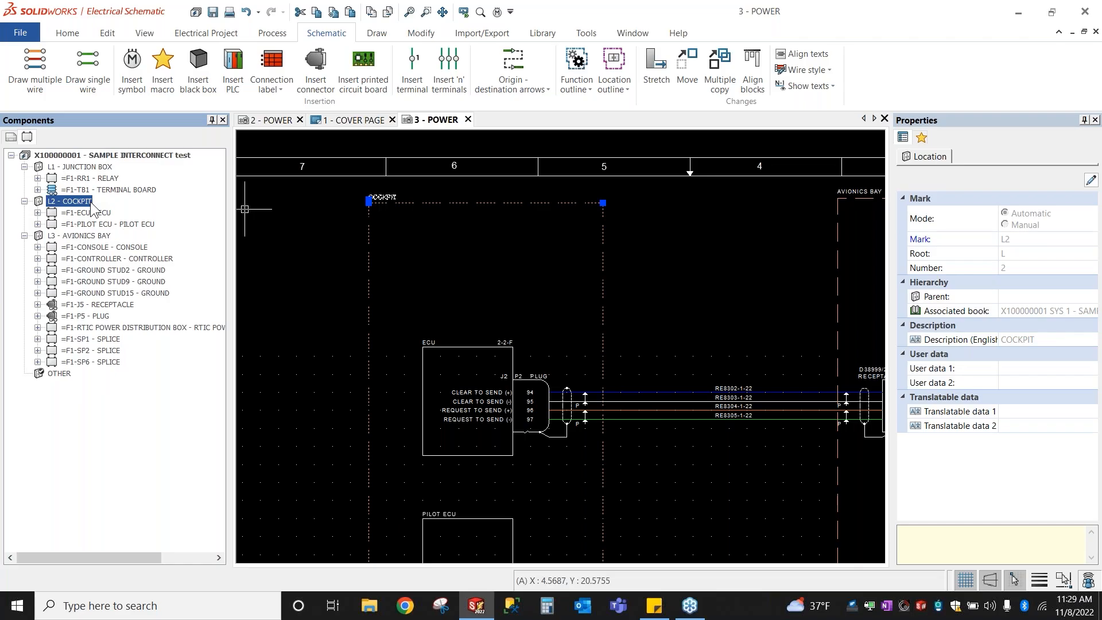
pyautogui.rightClick(91, 203)
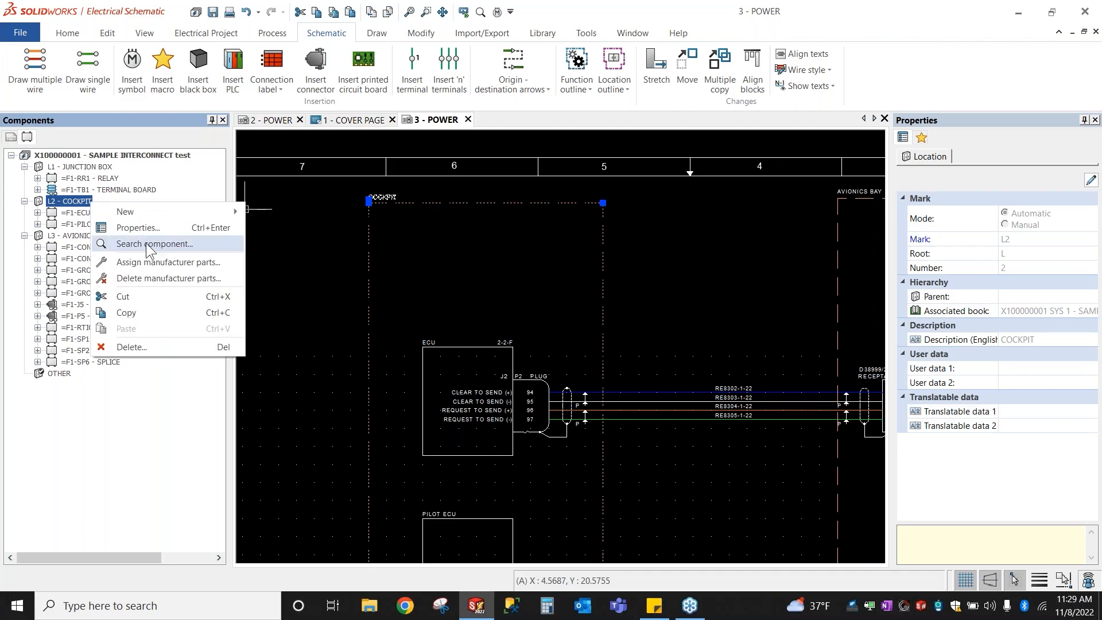
pyautogui.click(416, 170)
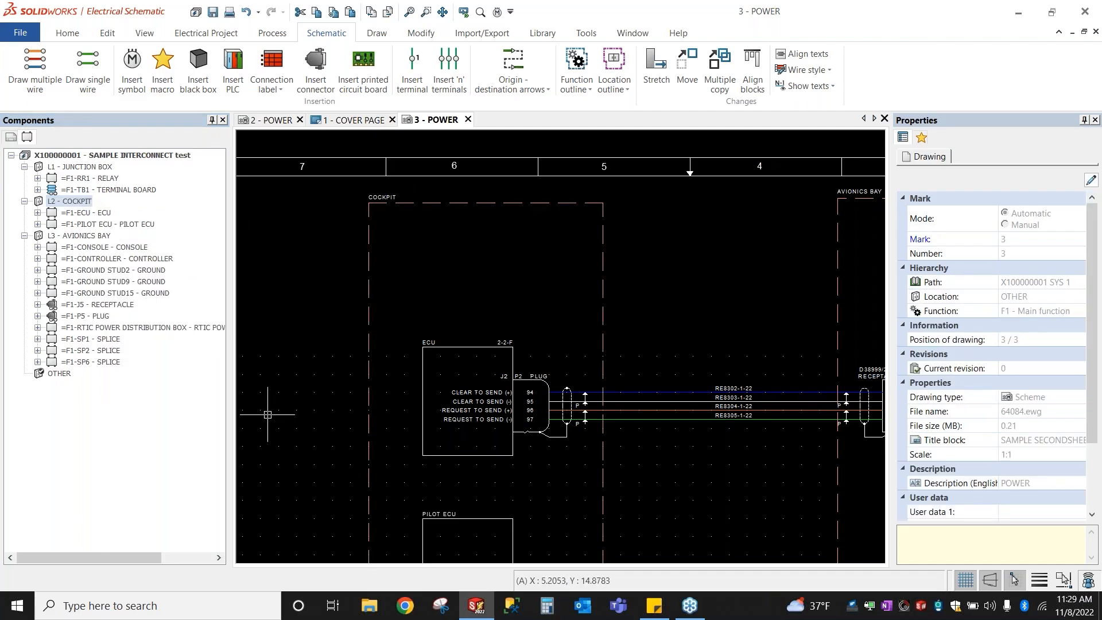
pyautogui.moveTo(281, 410); pyautogui.dragTo(281, 289, button='middle')
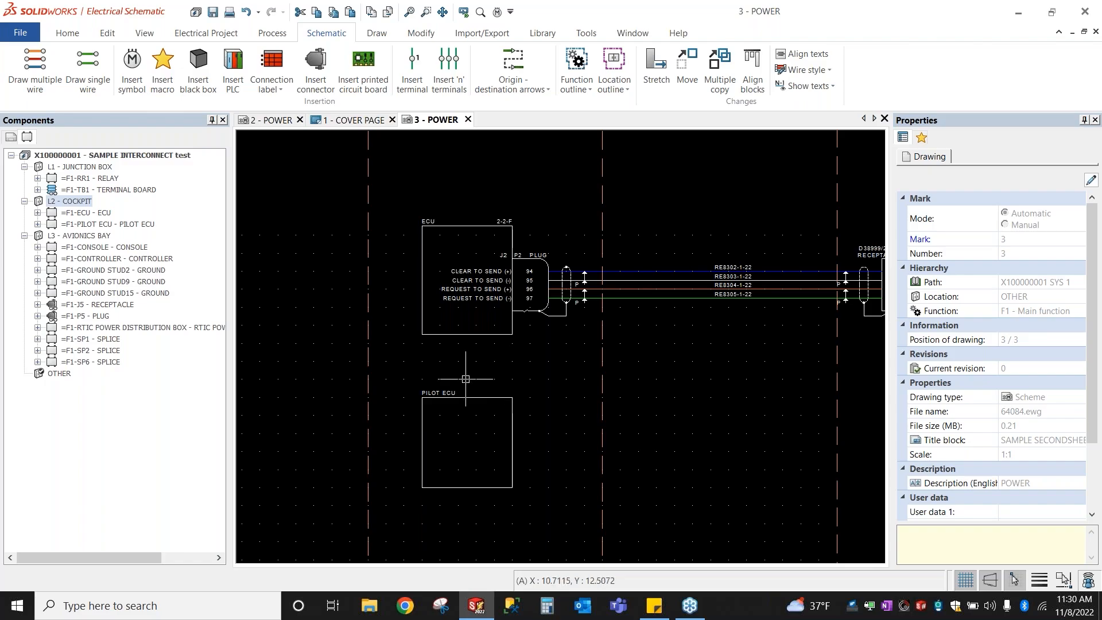
pyautogui.moveTo(465, 377); pyautogui.dragTo(450, 328, button='middle')
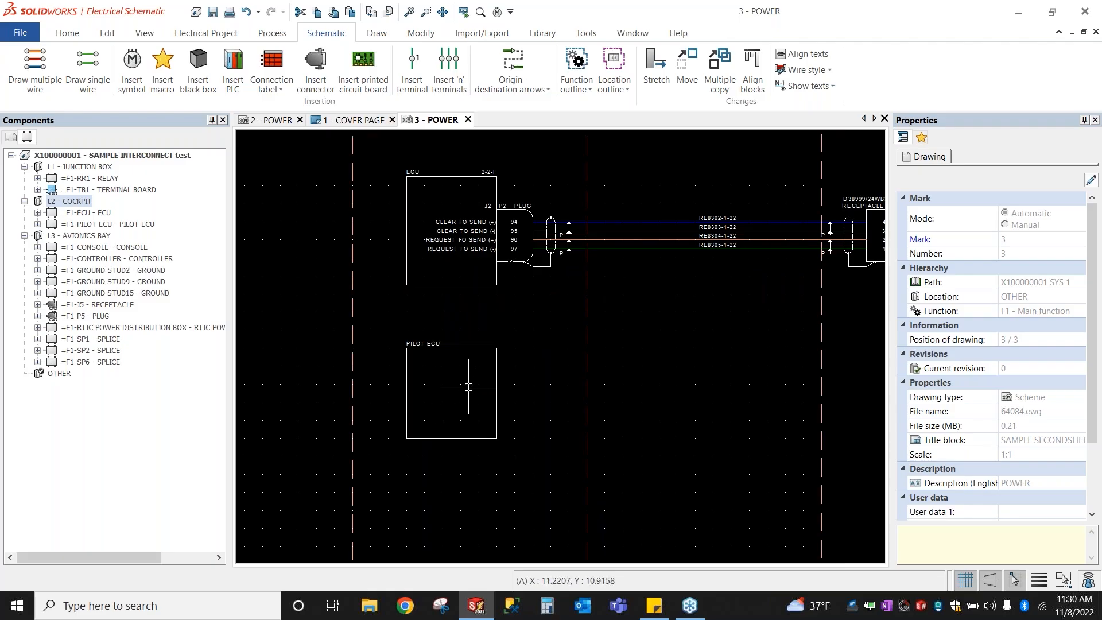
# Step: Launch Insert connector from the Schematic tab
pyautogui.click(320, 84)
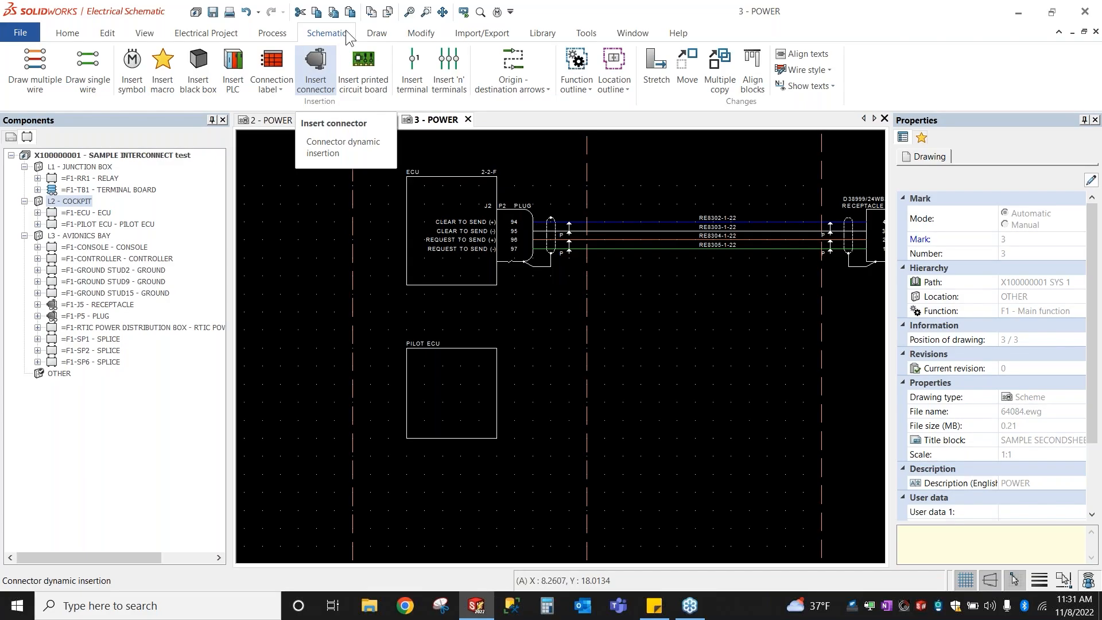
pyautogui.click(327, 57)
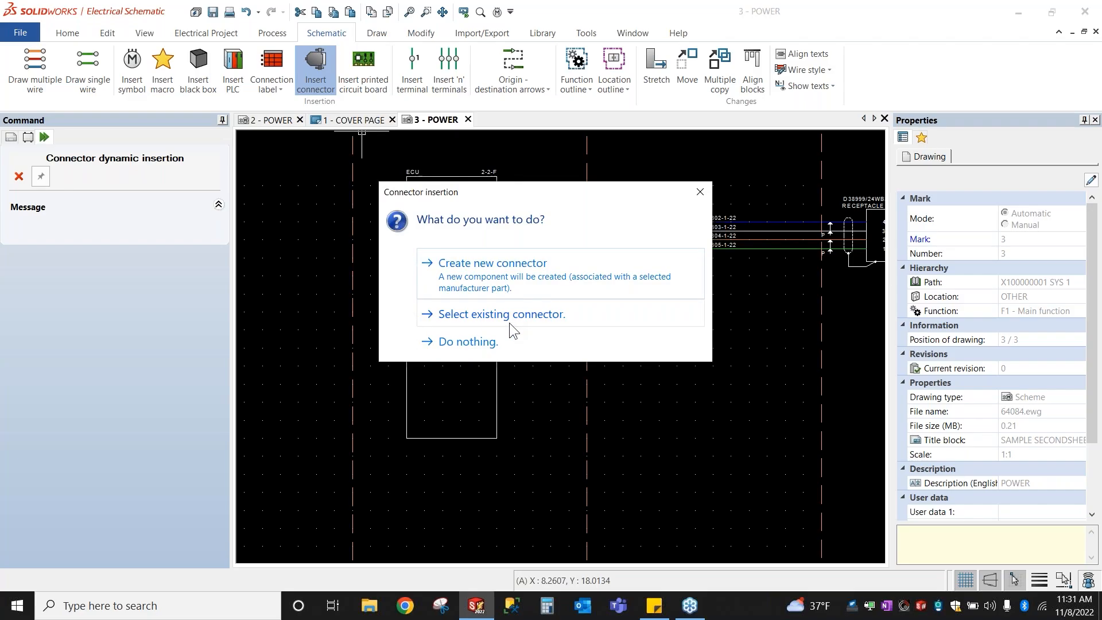
# Step: Choose Create new connector and view the Classification and Filters tabs of the part list
pyautogui.click(475, 270)
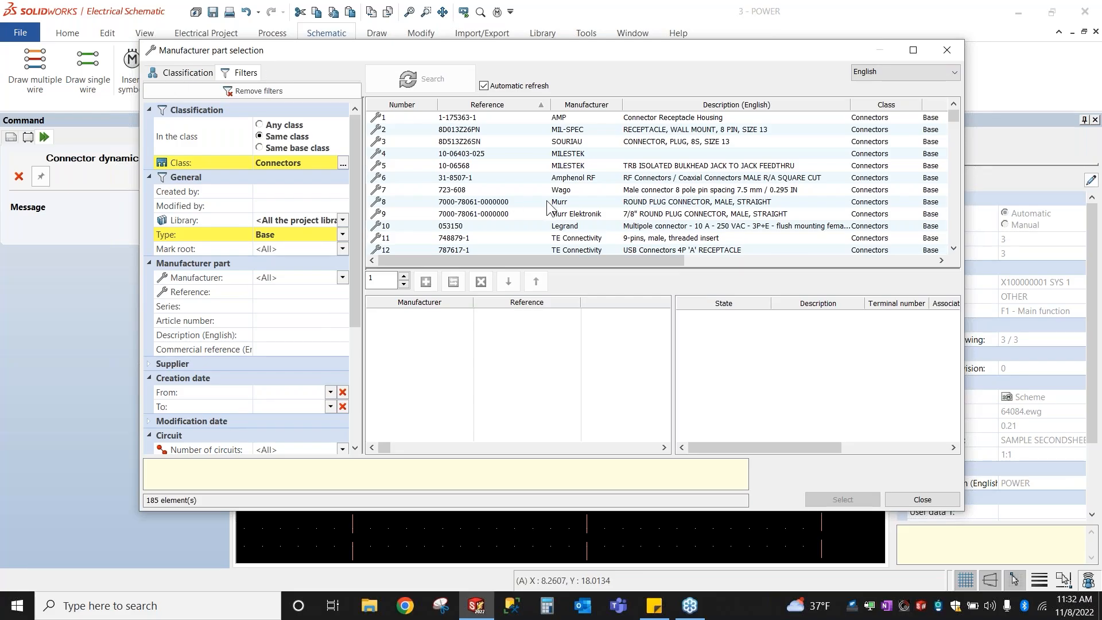
pyautogui.click(189, 73)
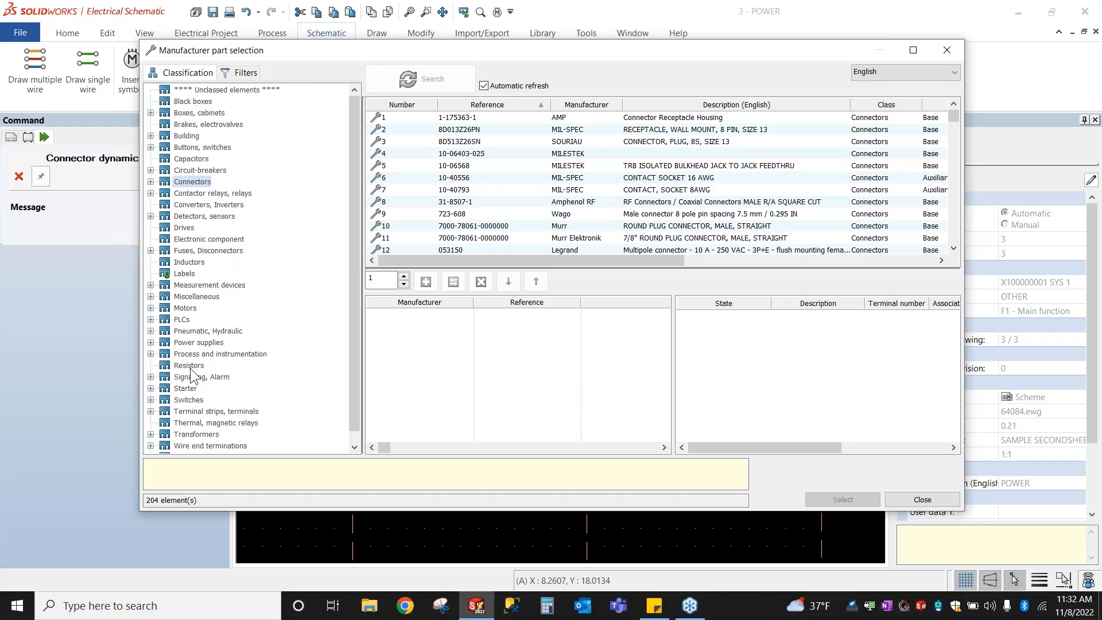
pyautogui.click(241, 75)
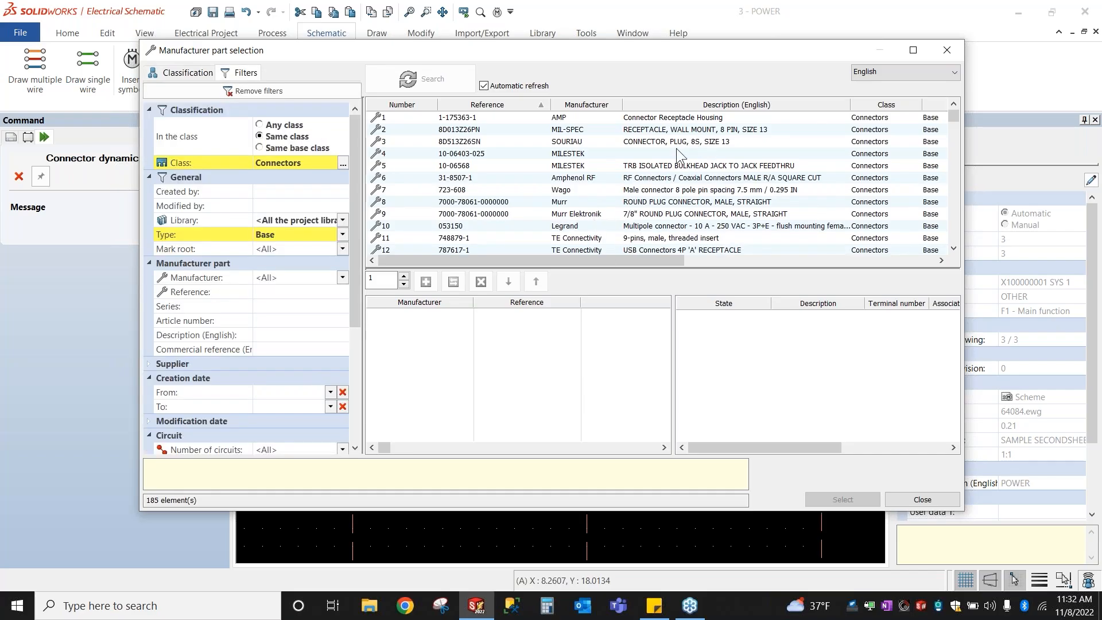
# Step: Filter manufacturer parts to the Connectors class and GMRE library, keeping all manufacturers
pyautogui.click(267, 90)
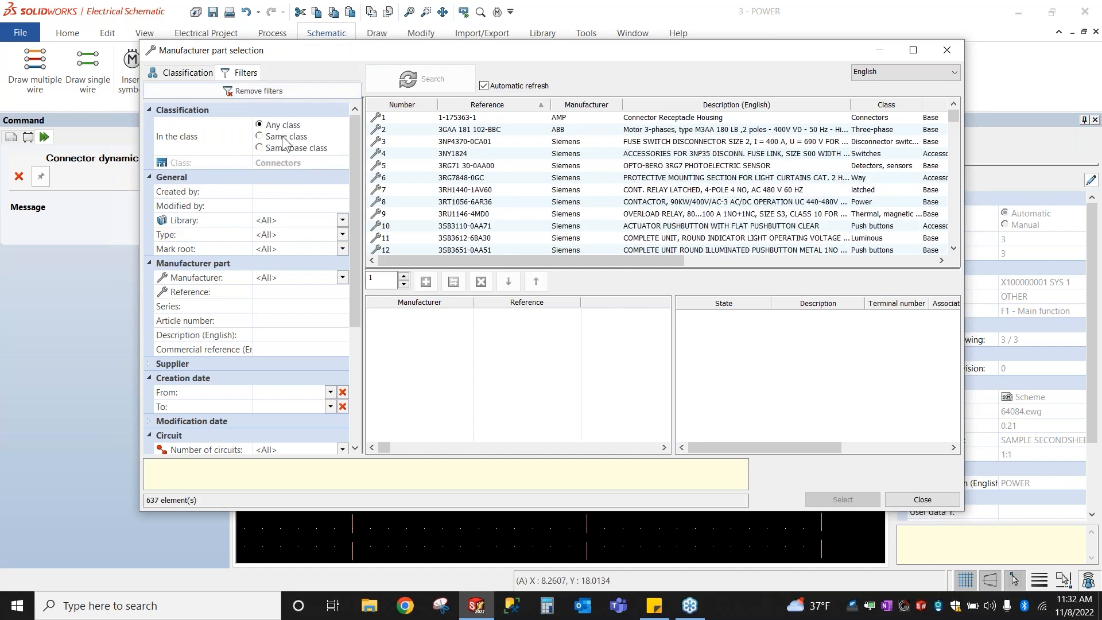
pyautogui.click(287, 136)
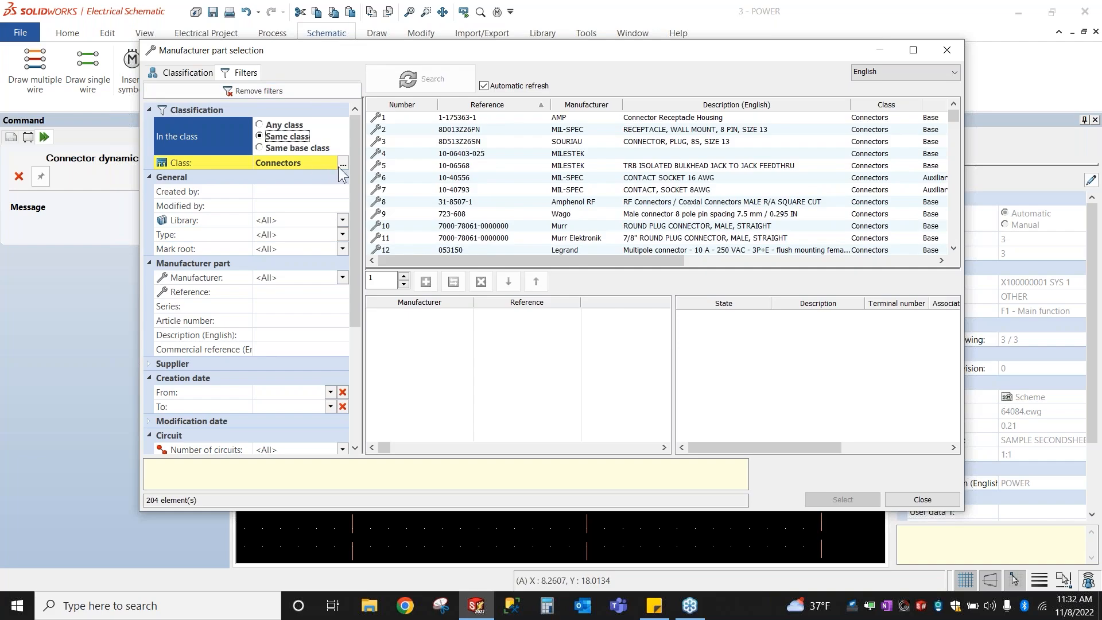
pyautogui.click(342, 164)
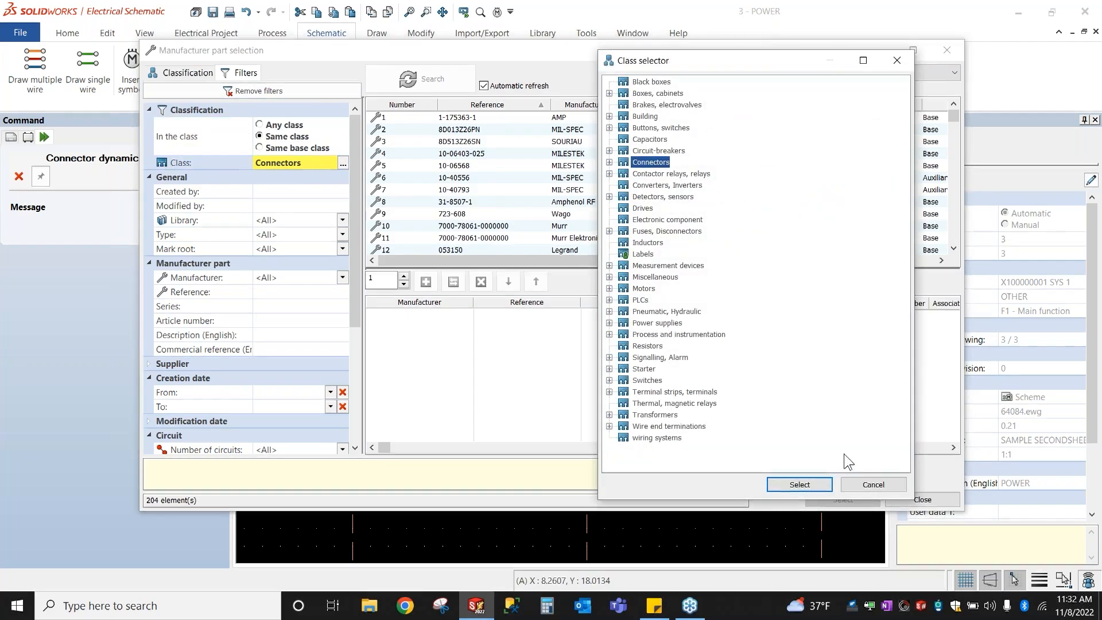
pyautogui.click(798, 488)
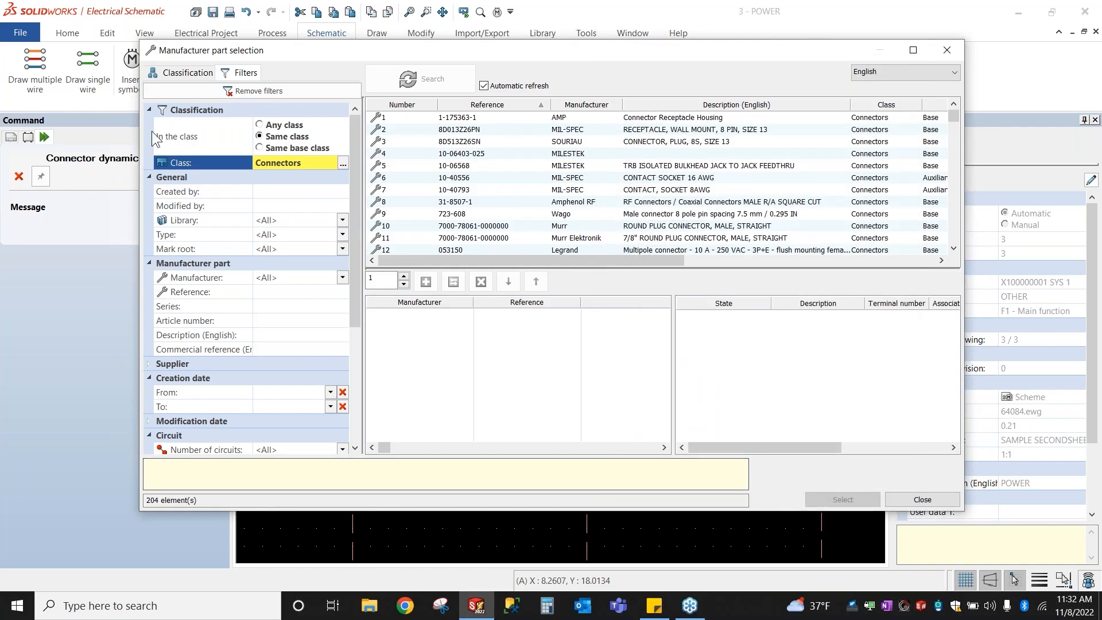
pyautogui.click(265, 222)
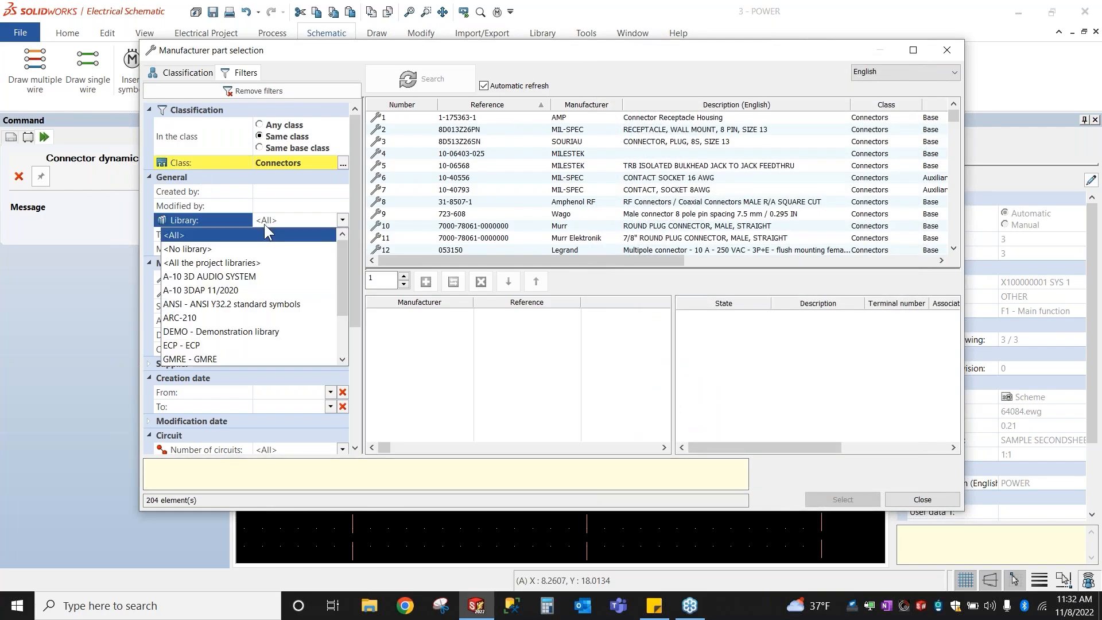
pyautogui.click(195, 357)
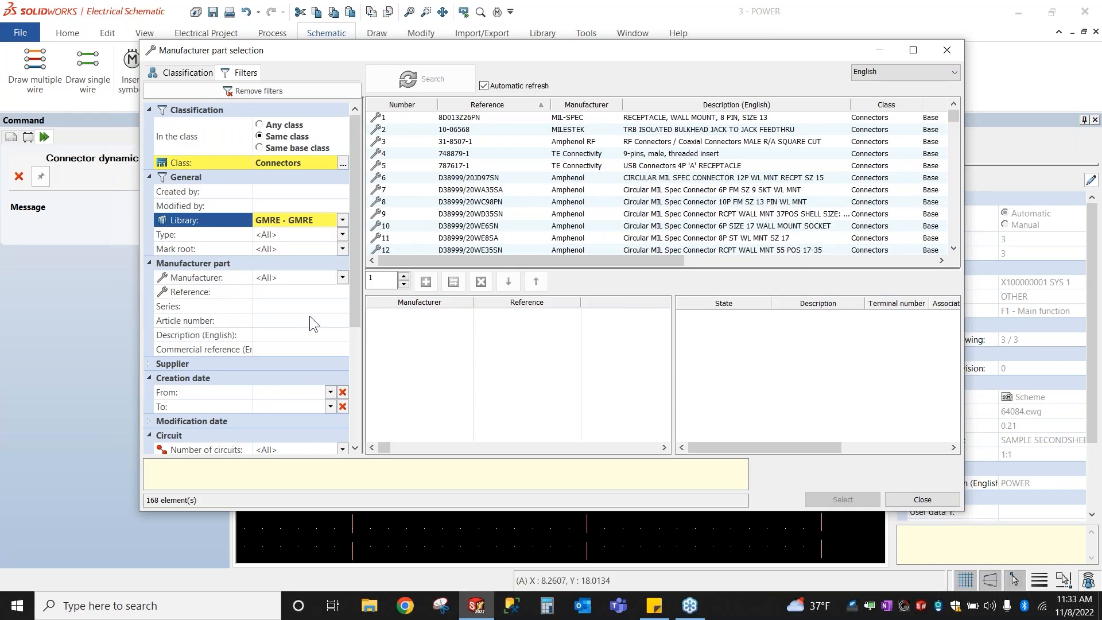
pyautogui.click(321, 280)
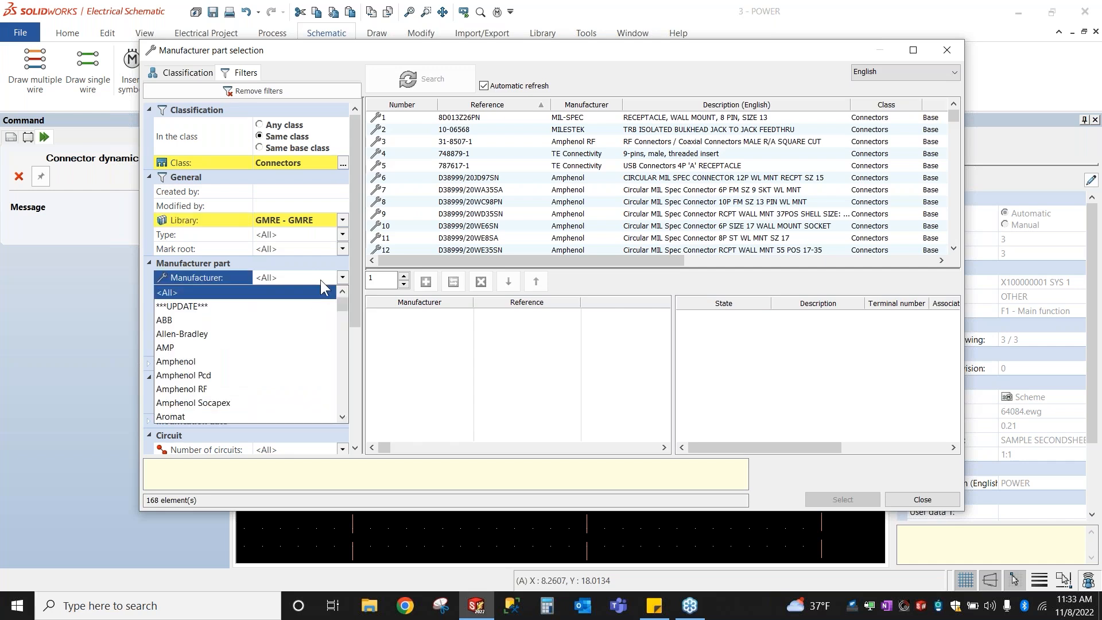
pyautogui.click(320, 280)
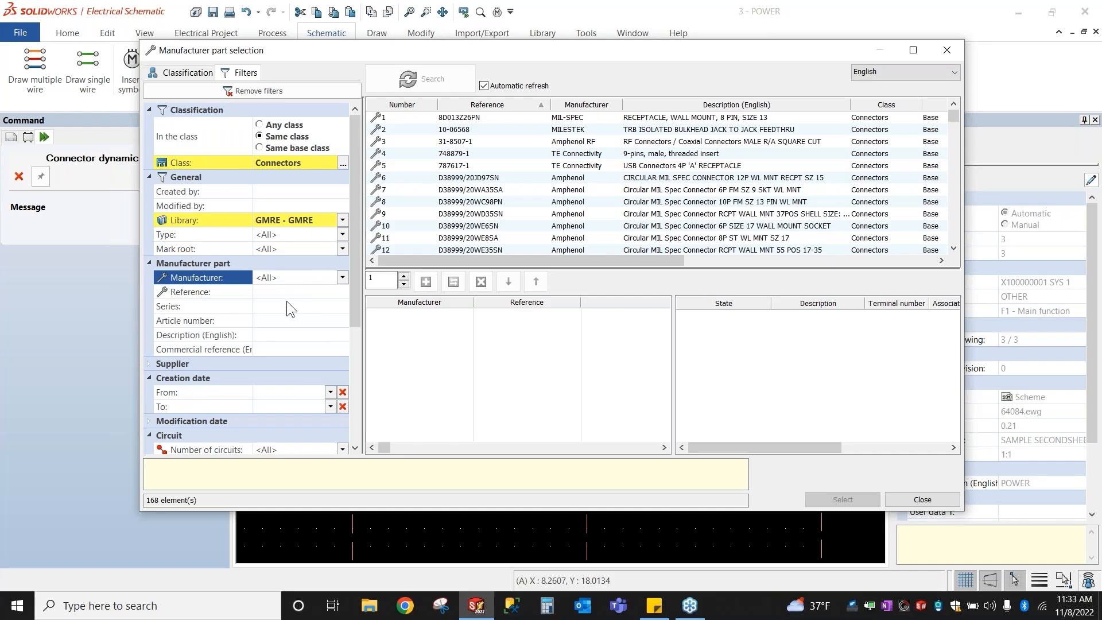
# Step: Filter the part reference to TBD
pyautogui.click(265, 294)
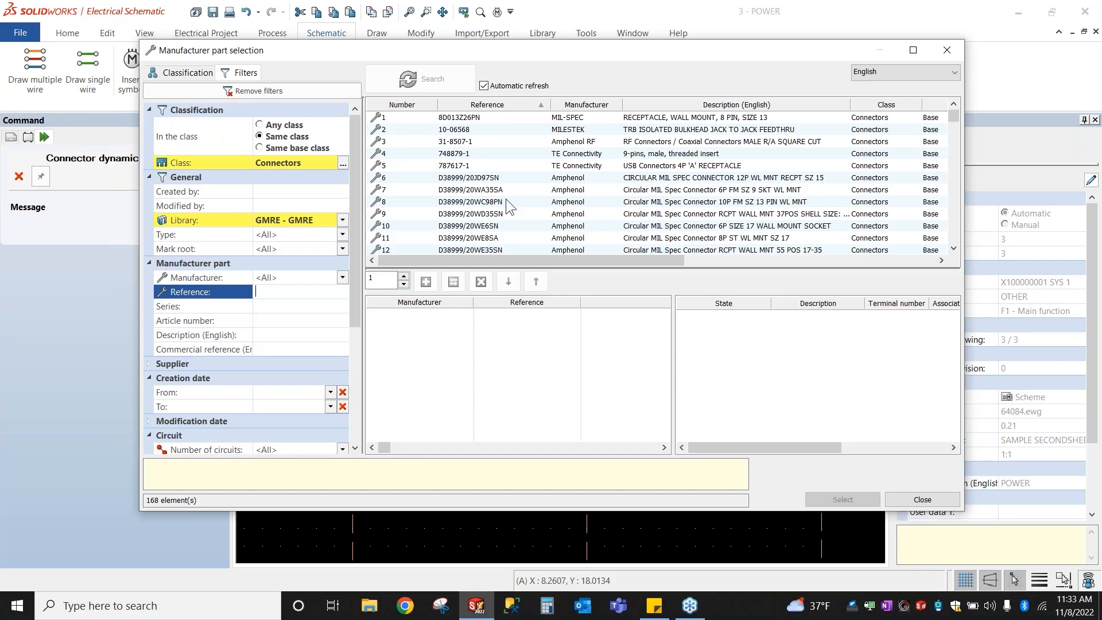
pyautogui.write('TBD')
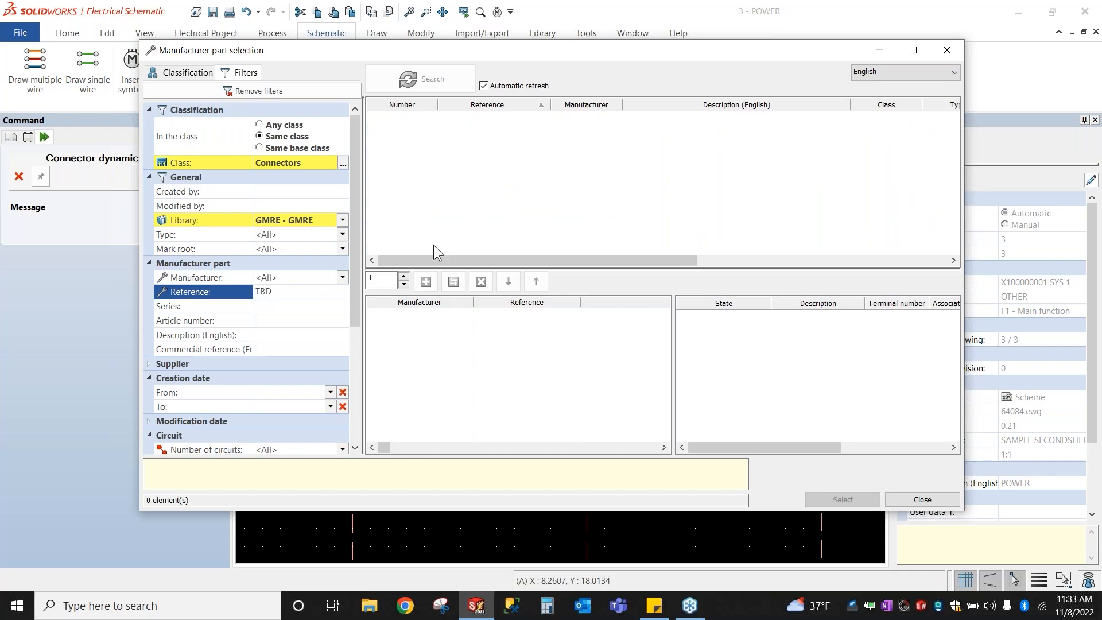
pyautogui.click(297, 89)
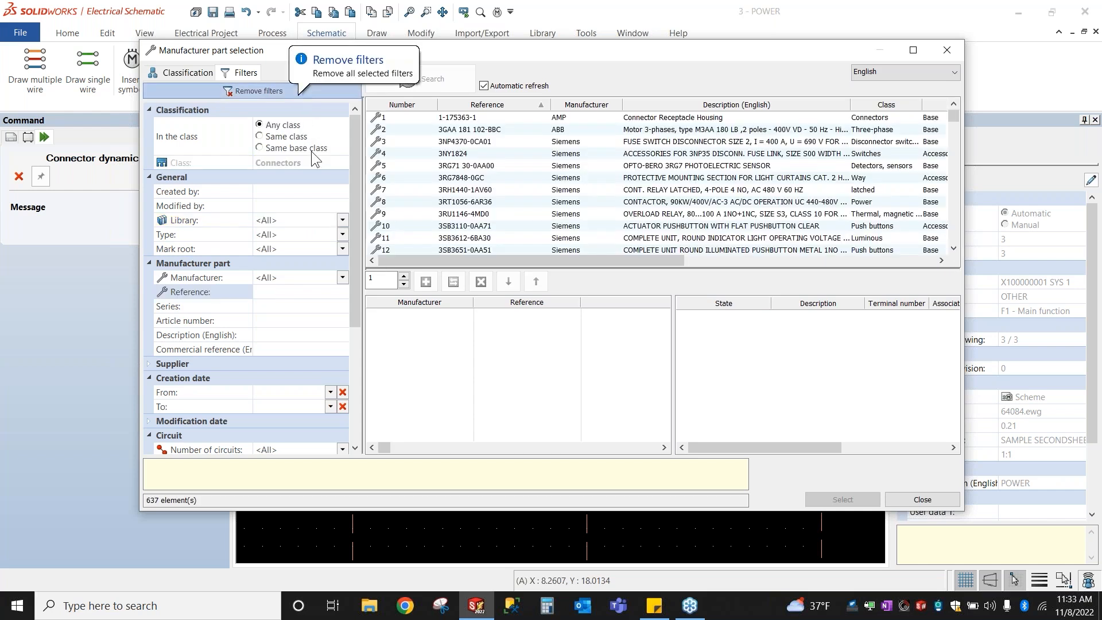
pyautogui.click(294, 295)
pyautogui.write('TBD')
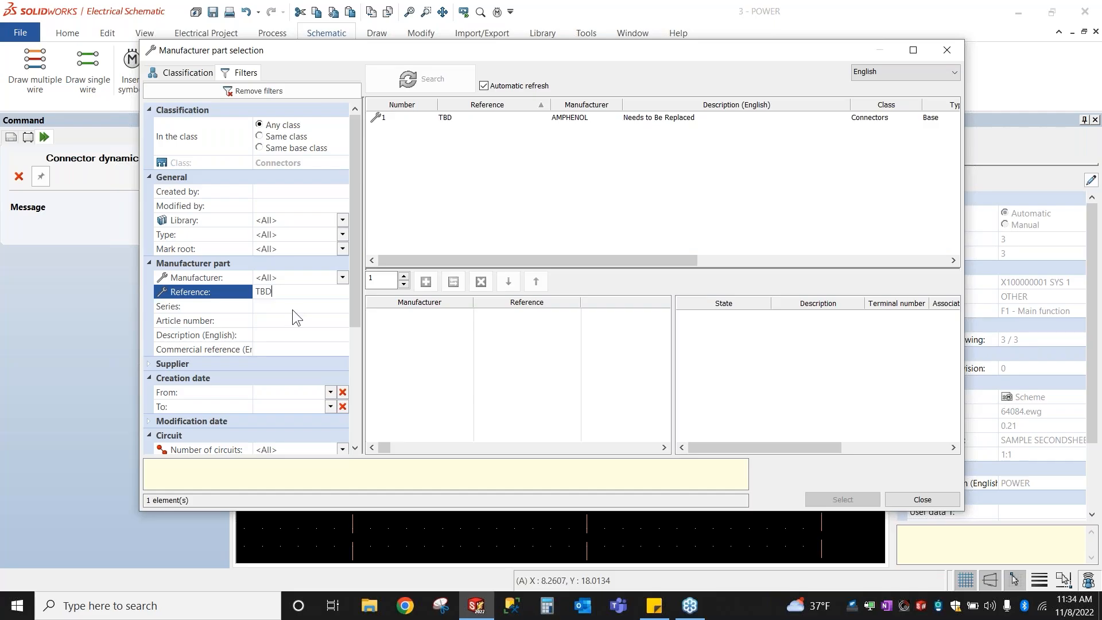
# Step: Add the AMPHENOL TBD part to the chosen parts and confirm the selection
pyautogui.click(432, 120)
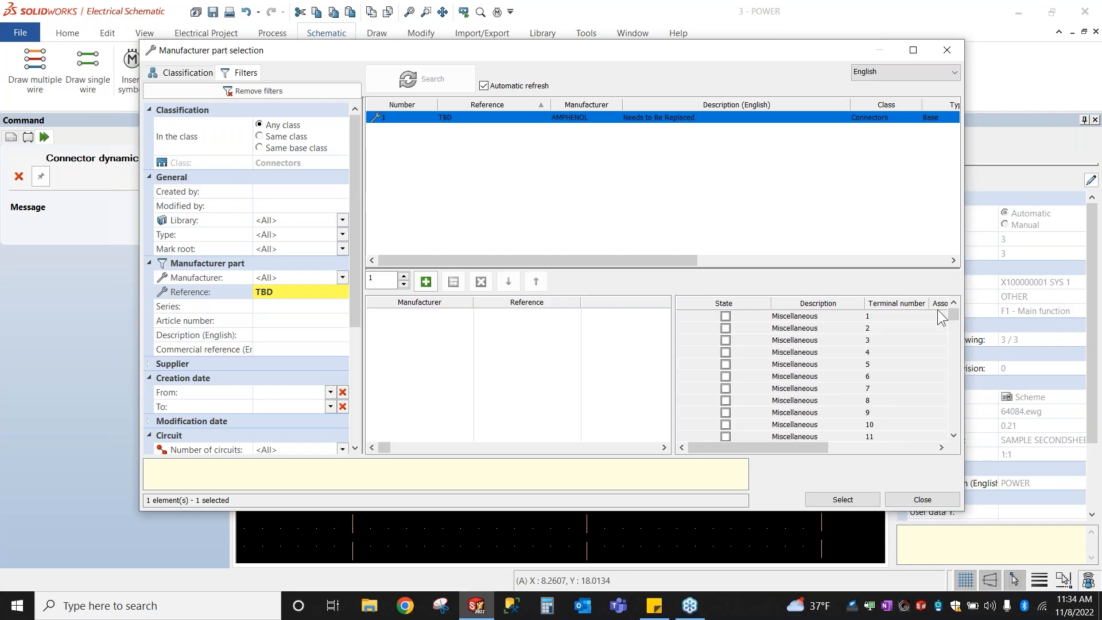
pyautogui.moveTo(951, 317); pyautogui.dragTo(952, 446)
pyautogui.click(835, 424)
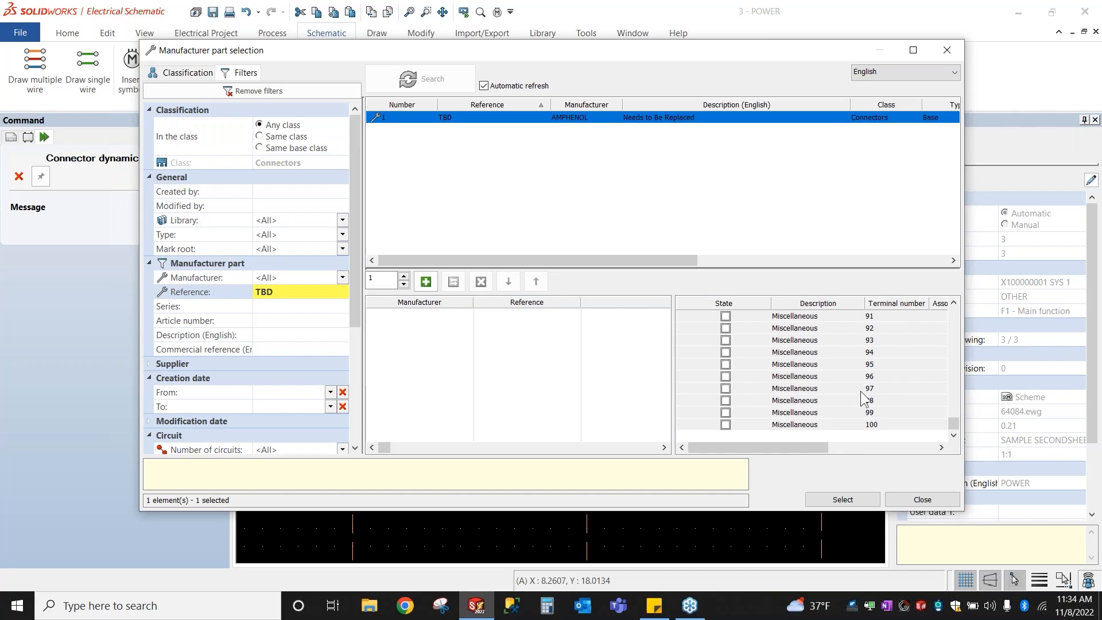
pyautogui.doubleClick(500, 121)
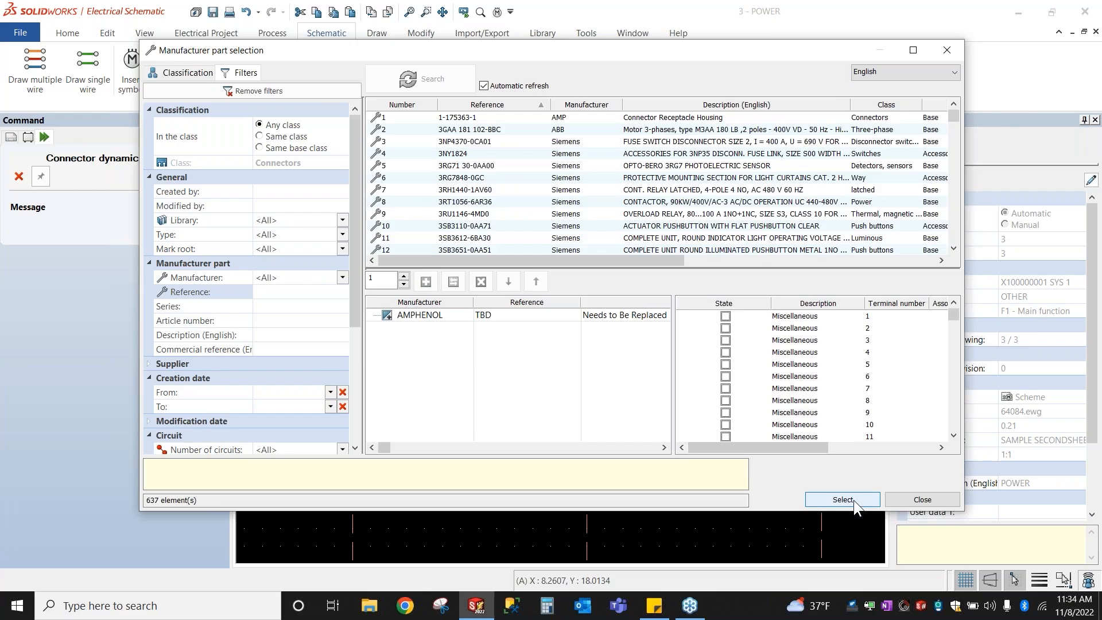
pyautogui.click(430, 314)
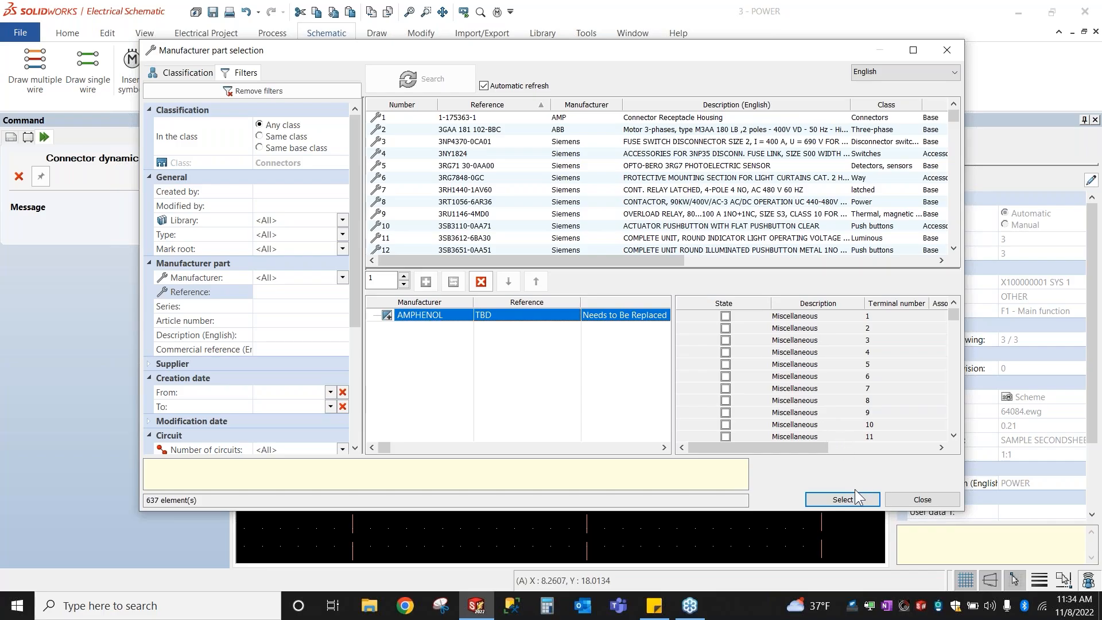
pyautogui.click(843, 499)
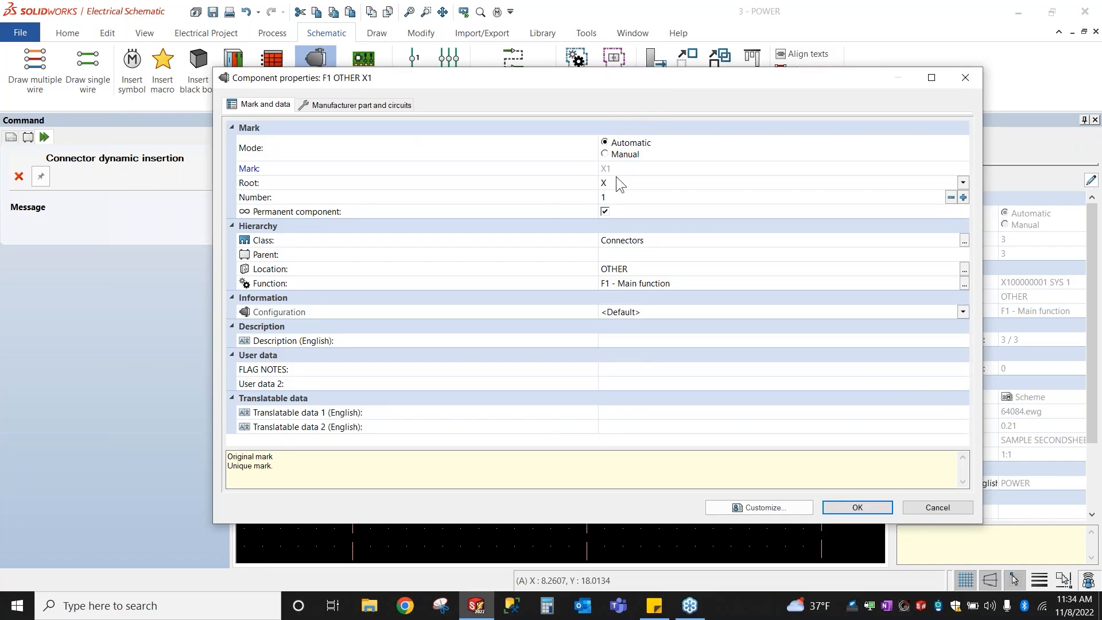
# Step: Change the connector root from X to P and set its English description to PLUG
pyautogui.click(603, 182)
pyautogui.write('P')
pyautogui.click(797, 342)
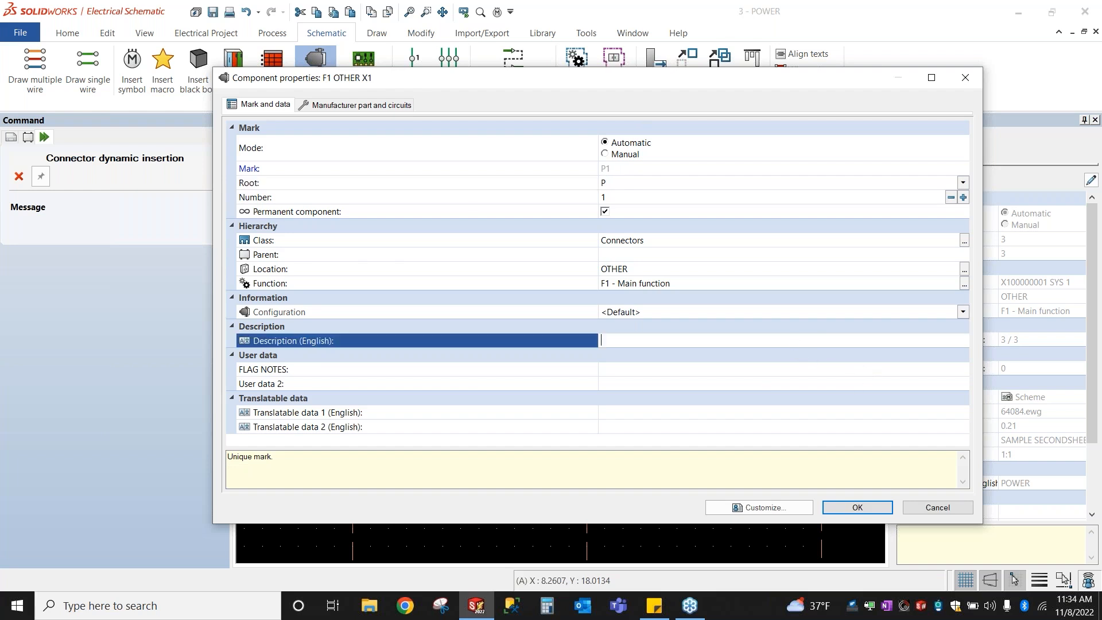
pyautogui.write('PLUG')
pyautogui.click(877, 508)
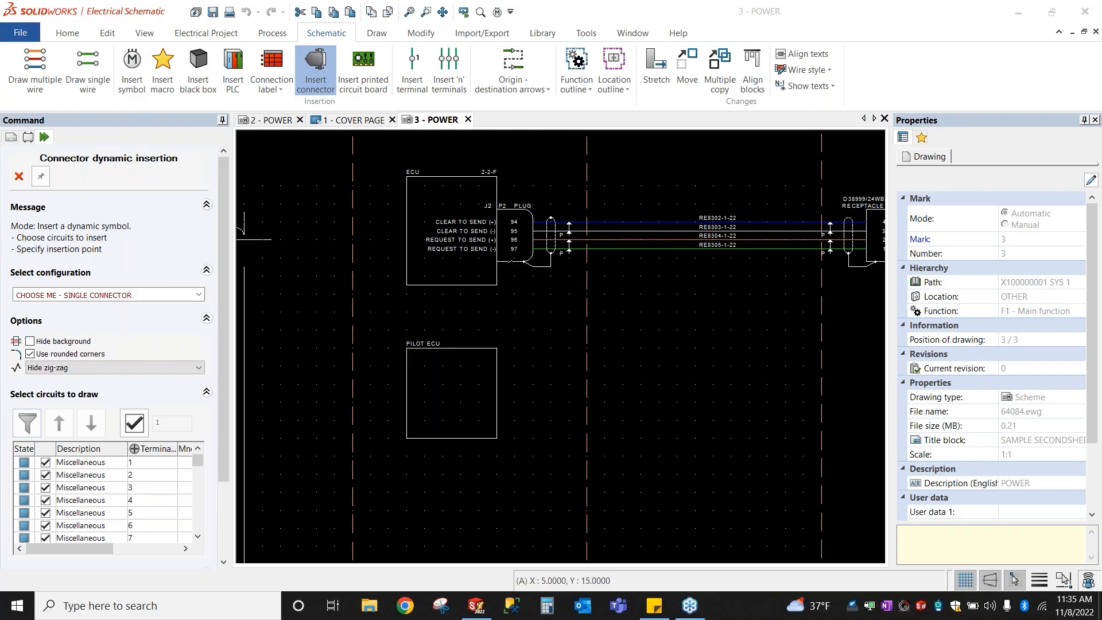
# Step: Zoom out to the full POWER page showing the ECU and PILOT ECU blocks
pyautogui.scroll(-5, 473, 227)
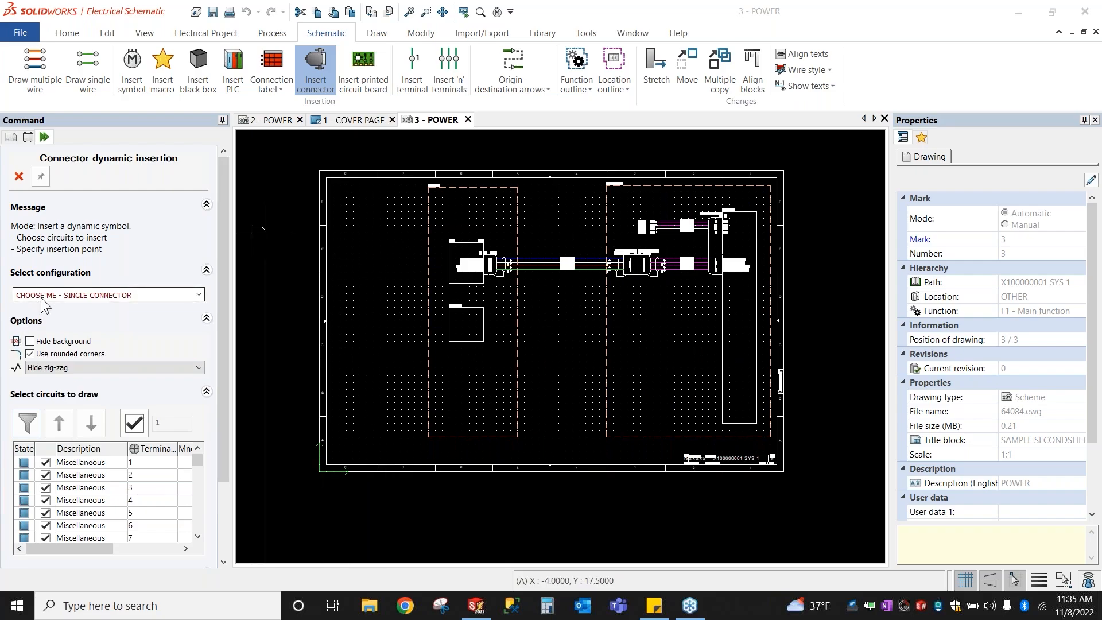
pyautogui.press('ctrl')
pyautogui.press('ctrl')
pyautogui.press('ctrl')
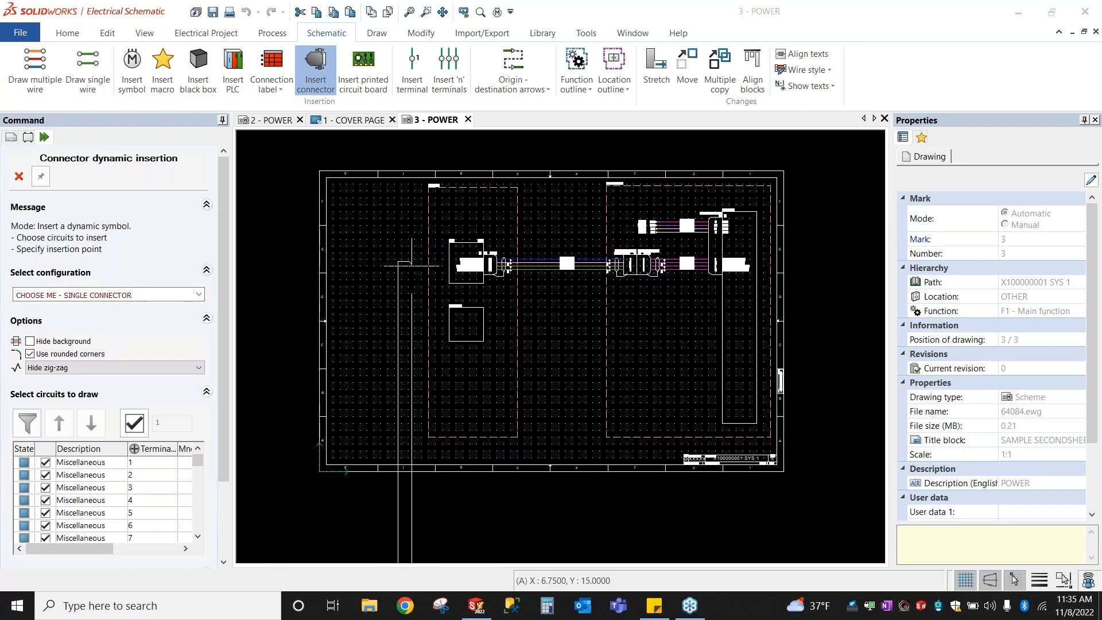
pyautogui.click(113, 294)
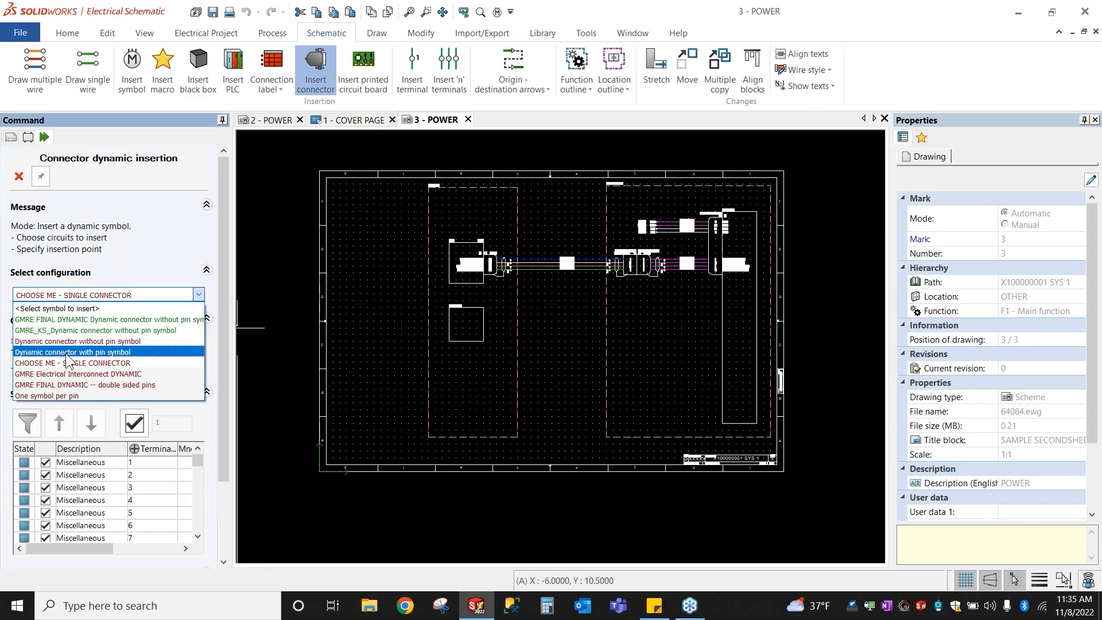
pyautogui.press('ctrl')
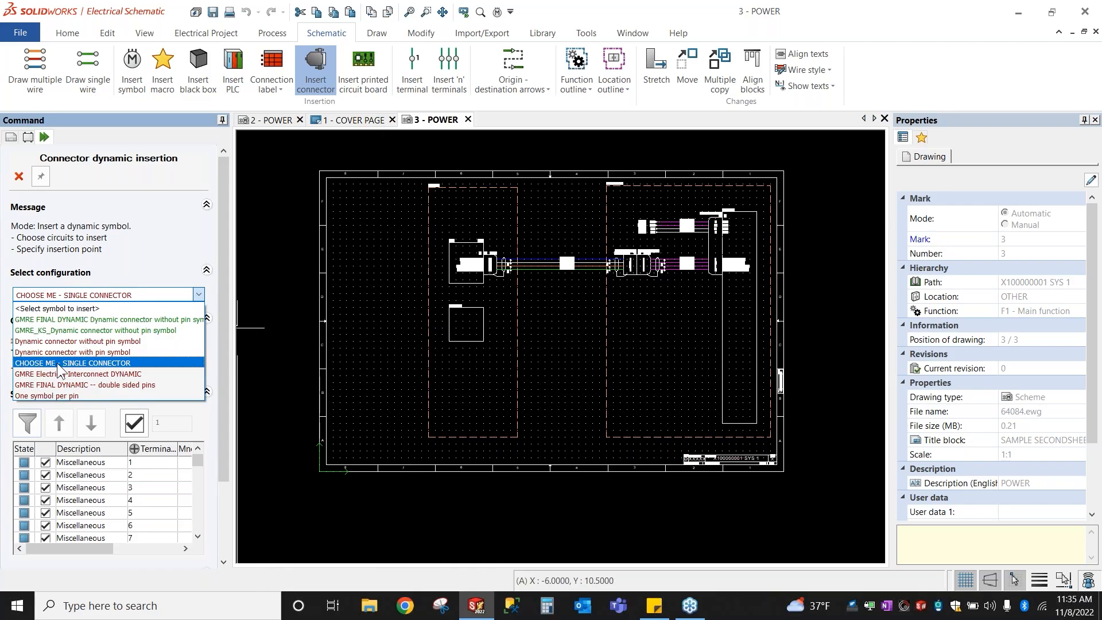
pyautogui.click(57, 363)
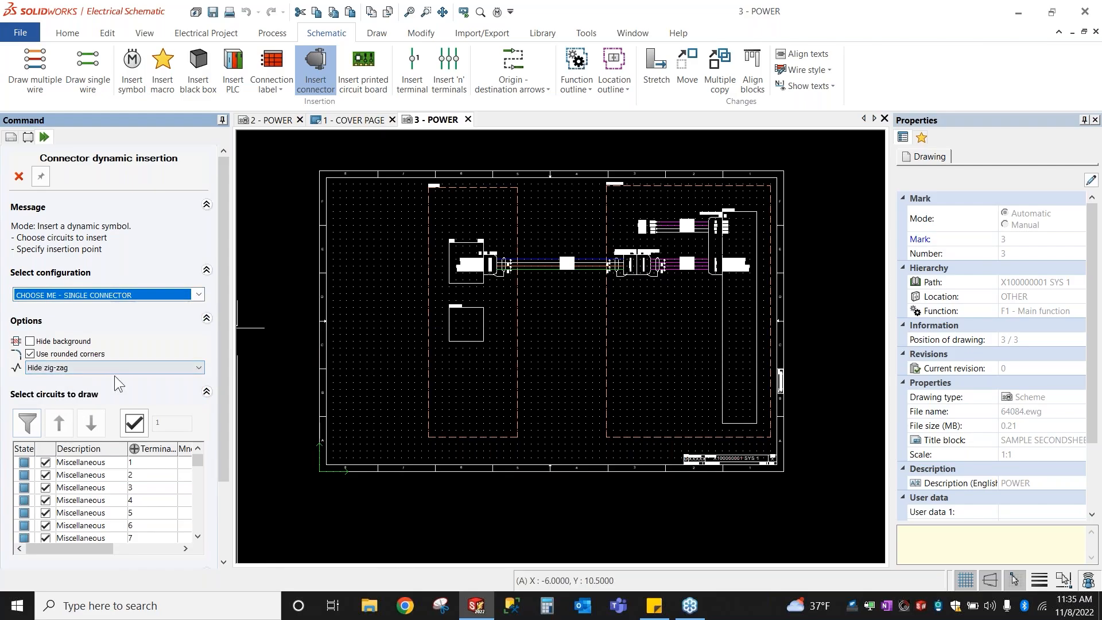
pyautogui.click(30, 354)
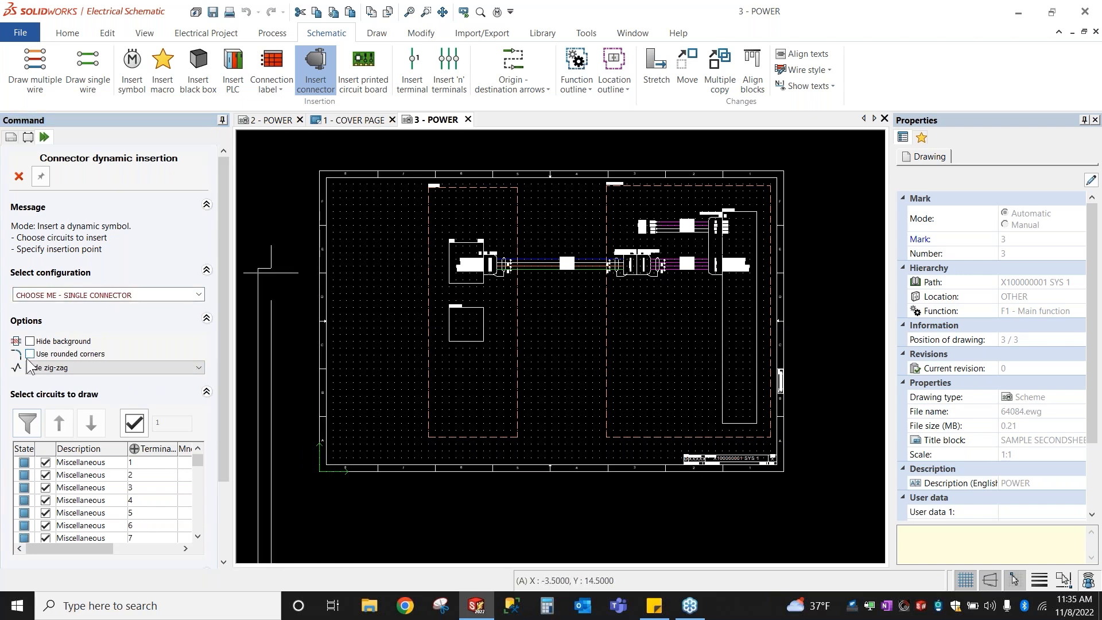
pyautogui.click(30, 354)
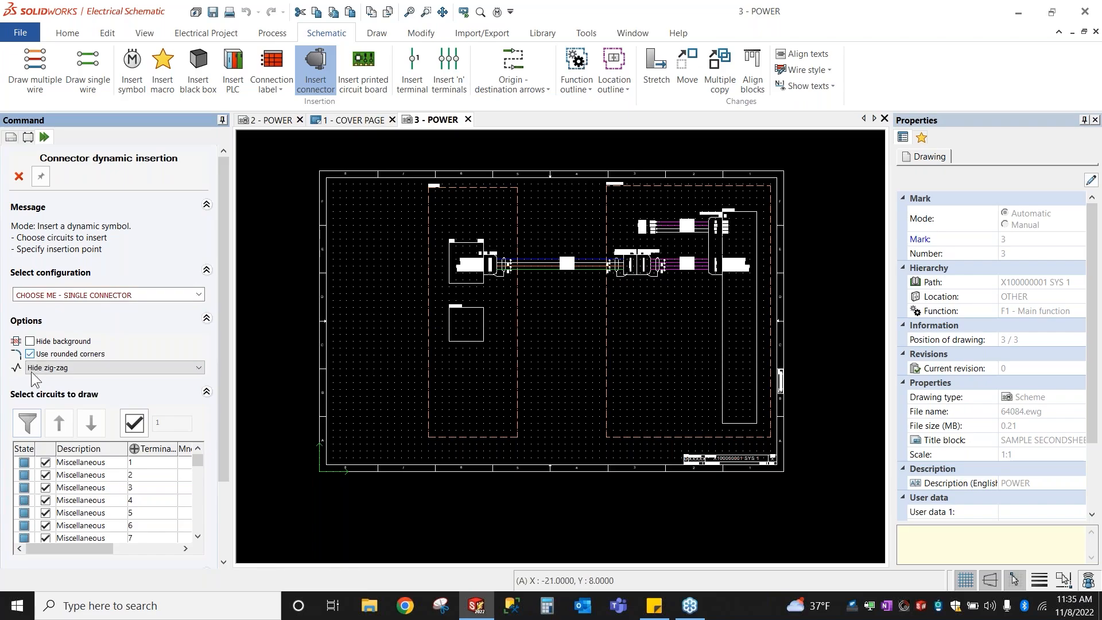
pyautogui.click(40, 366)
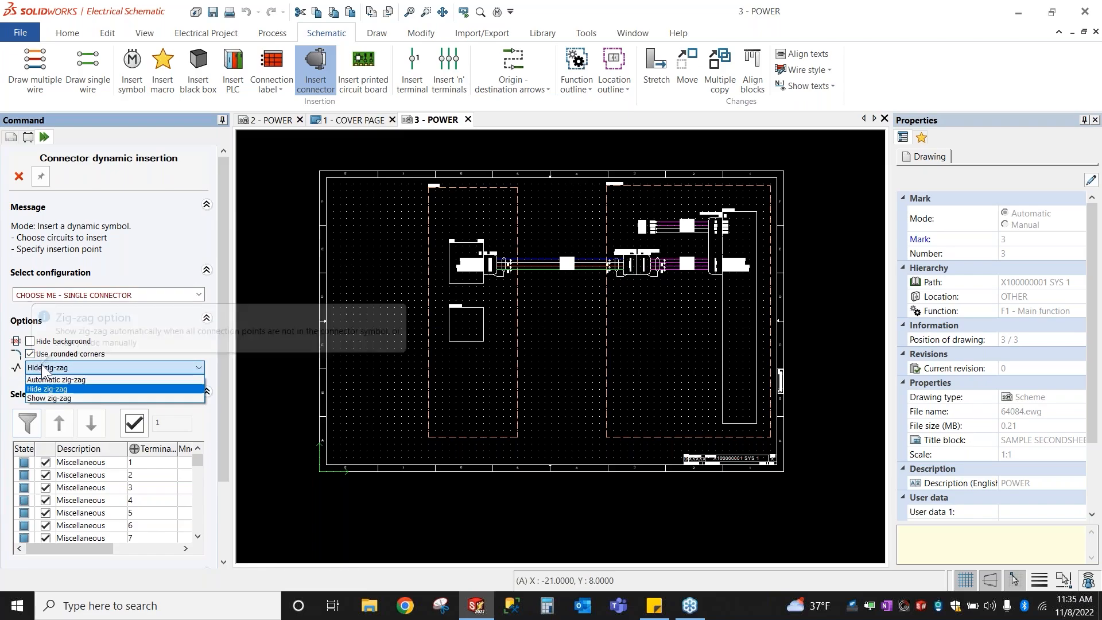
pyautogui.click(65, 389)
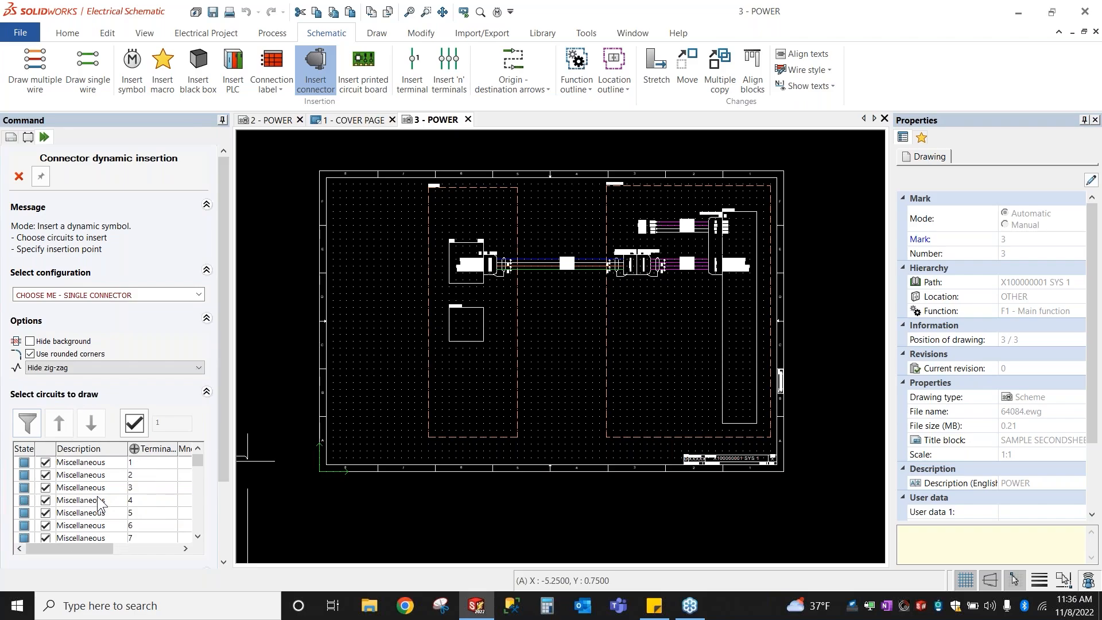
# Step: Untick circuits 2, 4 and 6 and toggle the single-circuit limit
pyautogui.click(46, 474)
pyautogui.click(45, 500)
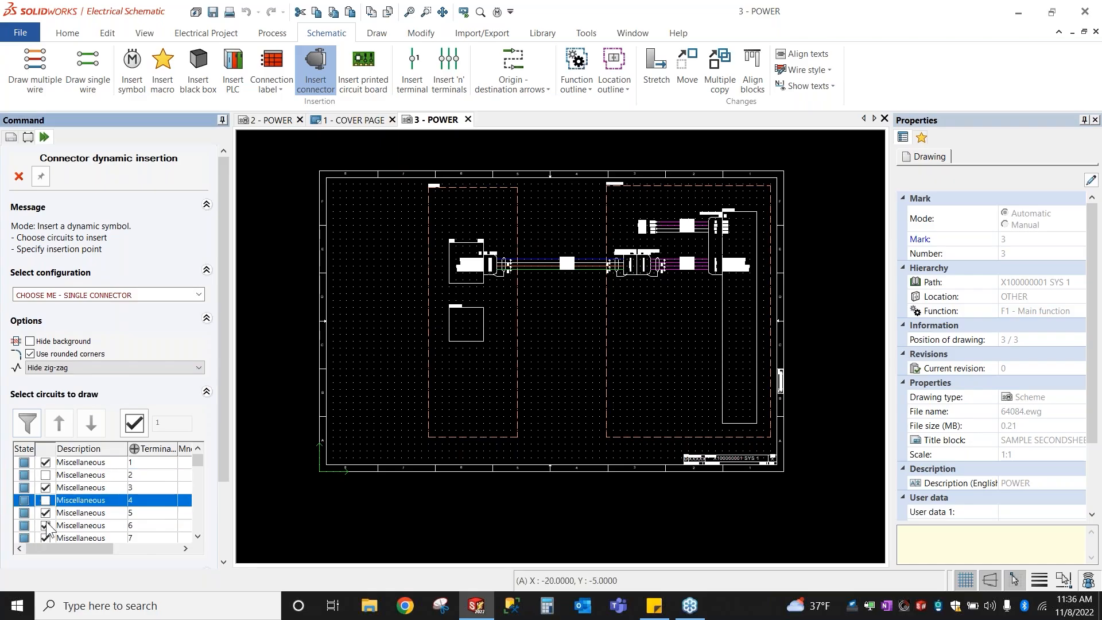
pyautogui.click(46, 524)
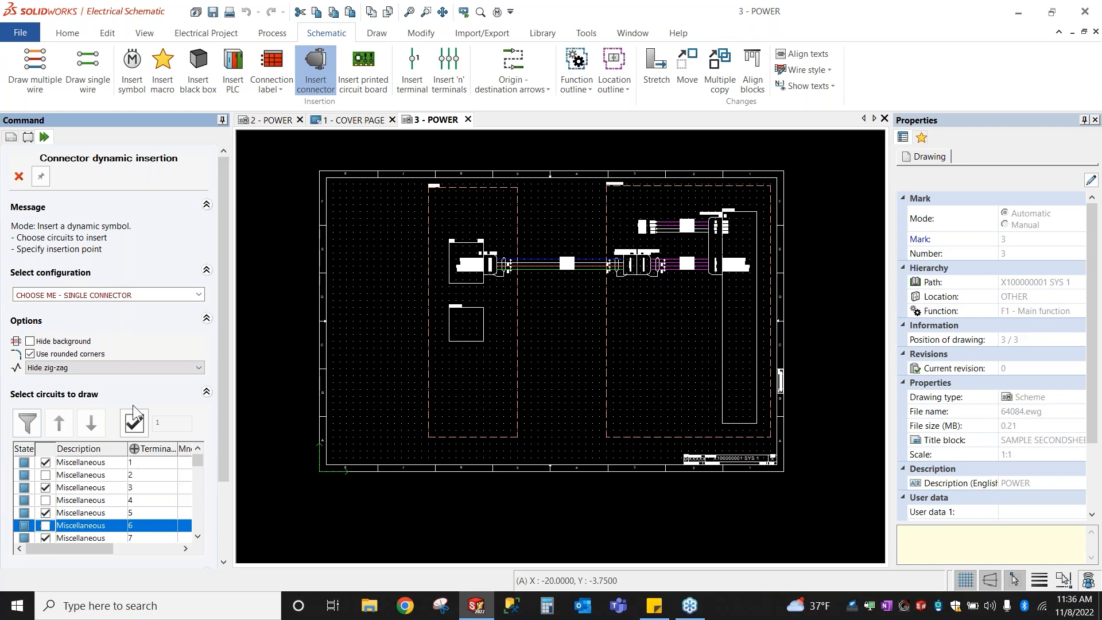
pyautogui.click(133, 423)
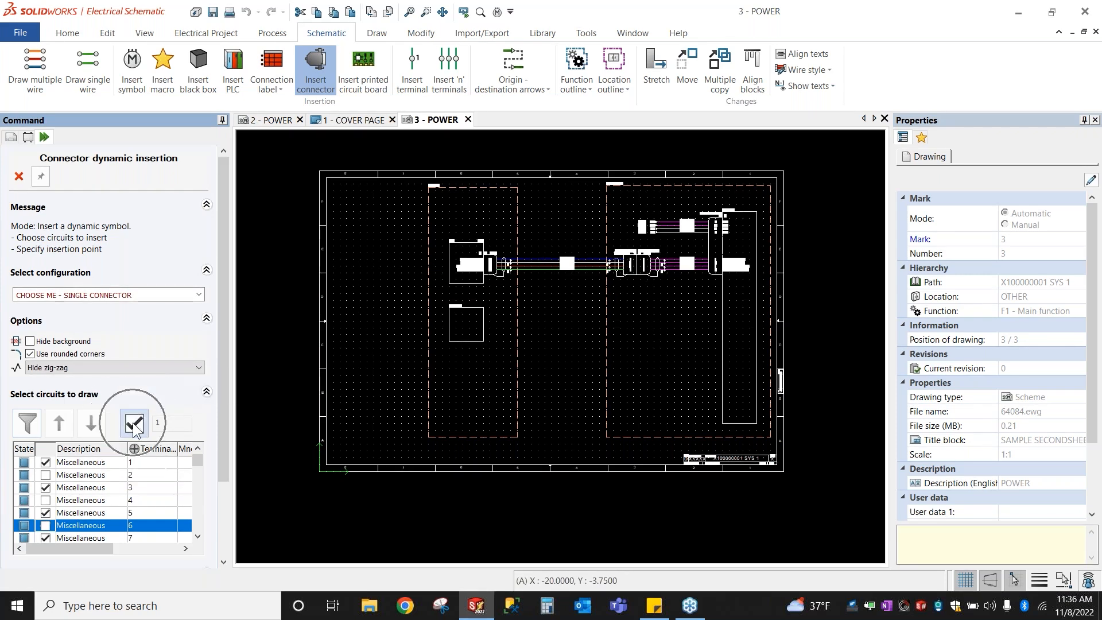
pyautogui.click(134, 424)
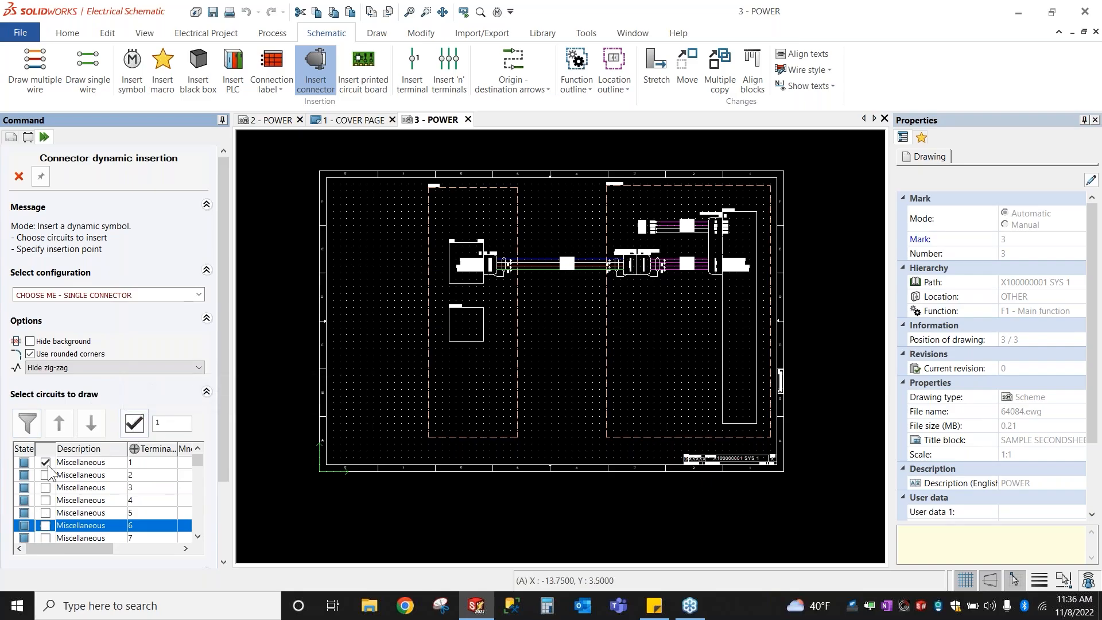
# Step: Toggle several circuit checkboxes in the Select circuits to draw list
pyautogui.press('ctrl')
pyautogui.press('ctrl')
pyautogui.press('ctrl')
pyautogui.click(47, 488)
pyautogui.click(47, 514)
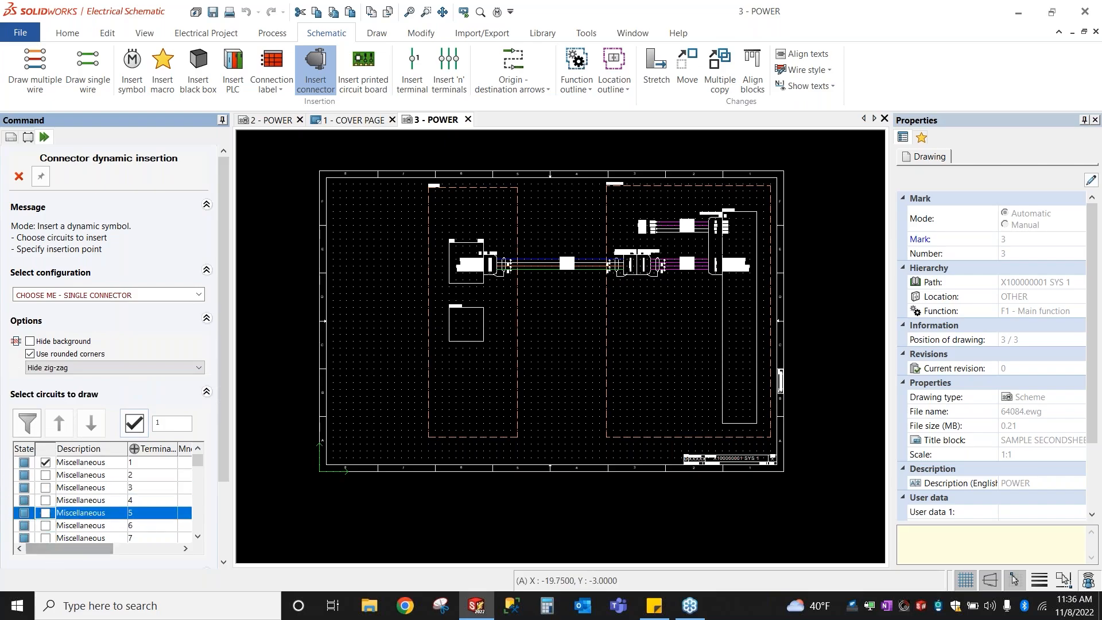
pyautogui.click(48, 501)
pyautogui.click(46, 487)
pyautogui.click(45, 513)
pyautogui.click(45, 525)
pyautogui.click(47, 501)
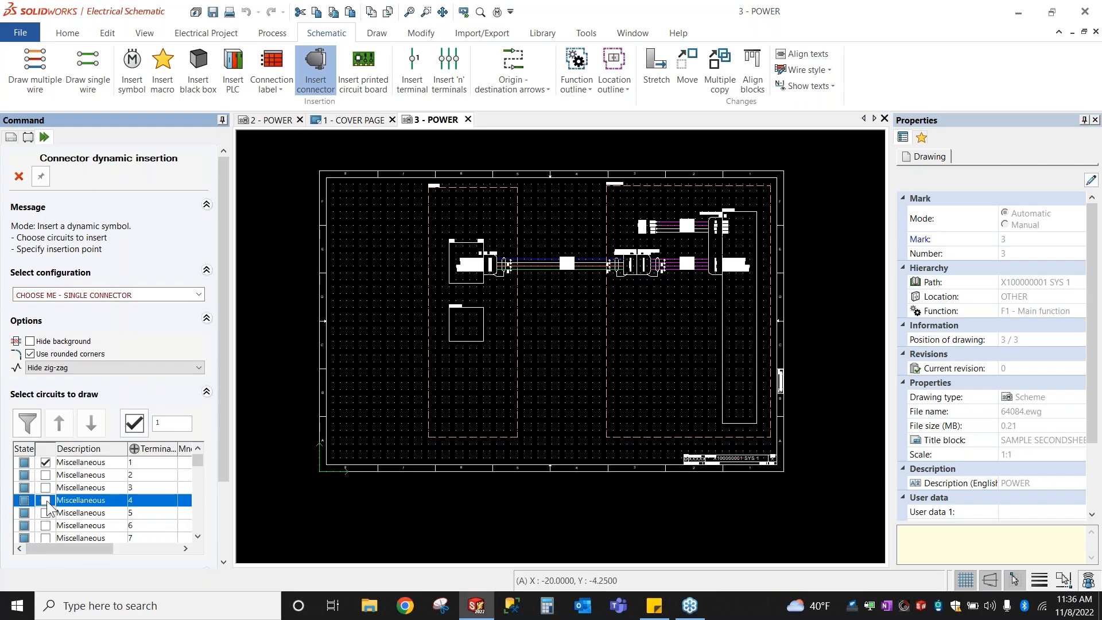
pyautogui.click(48, 487)
pyautogui.press('ctrl')
# Step: Remove the circuit-count limit and tick circuits 3, 5, 10, 11, 12, 14 and 15
pyautogui.click(136, 420)
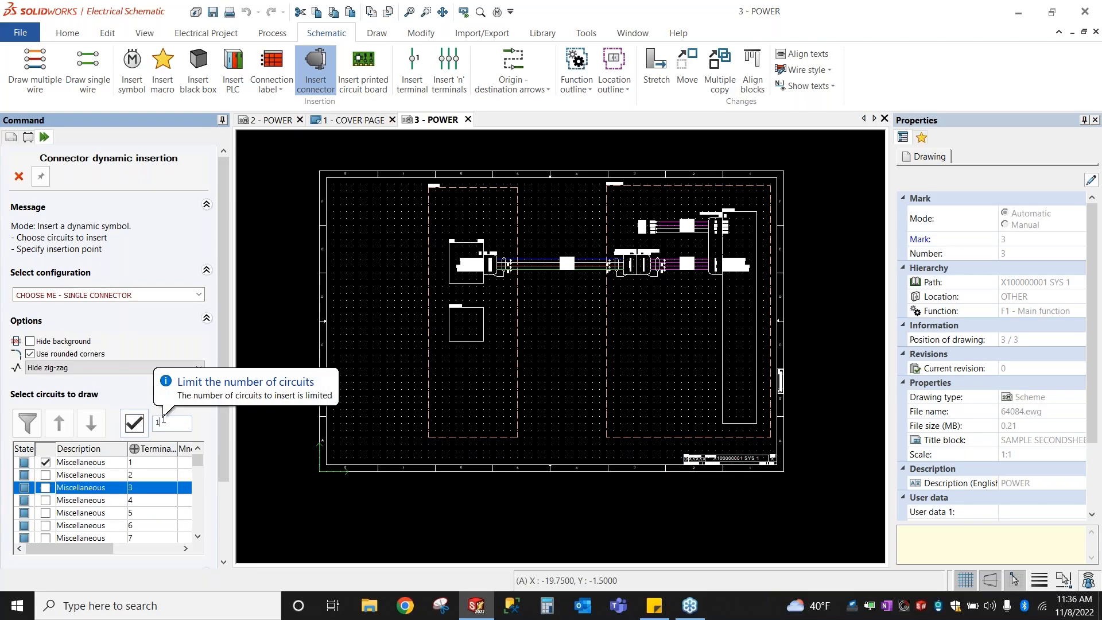
pyautogui.click(135, 424)
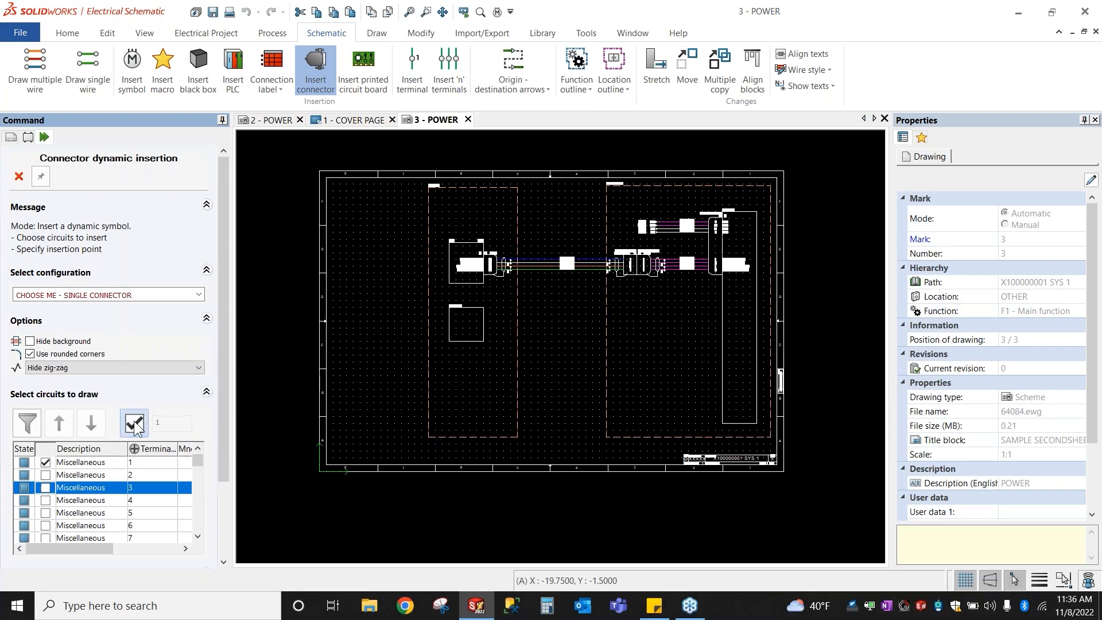
pyautogui.click(45, 487)
pyautogui.click(47, 513)
pyautogui.scroll(-4, 47, 515)
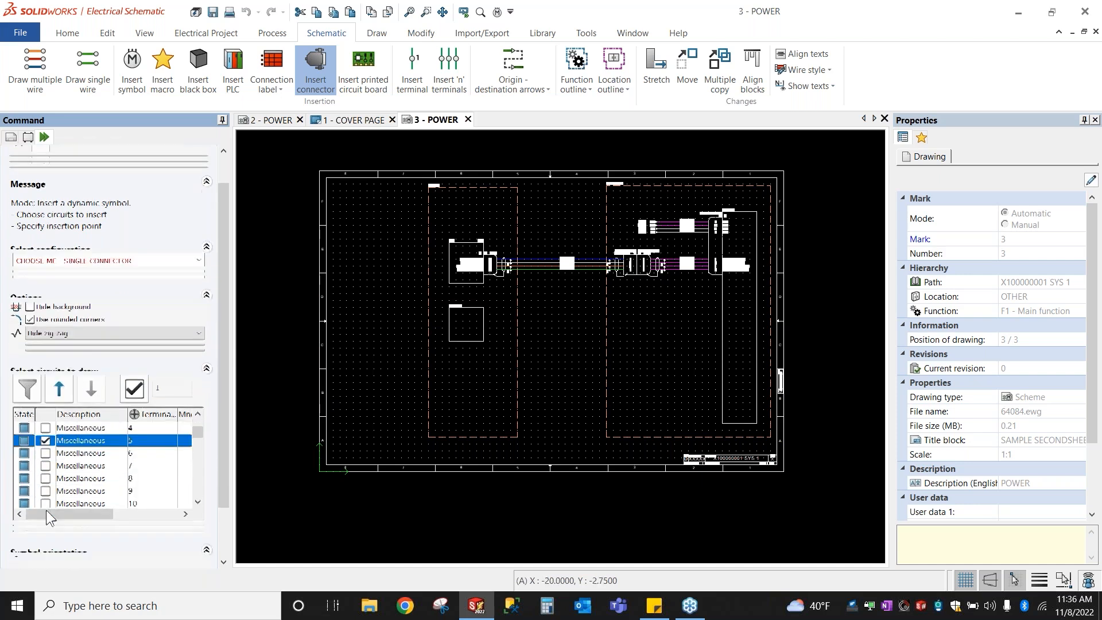
pyautogui.click(47, 453)
pyautogui.click(46, 440)
pyautogui.click(45, 427)
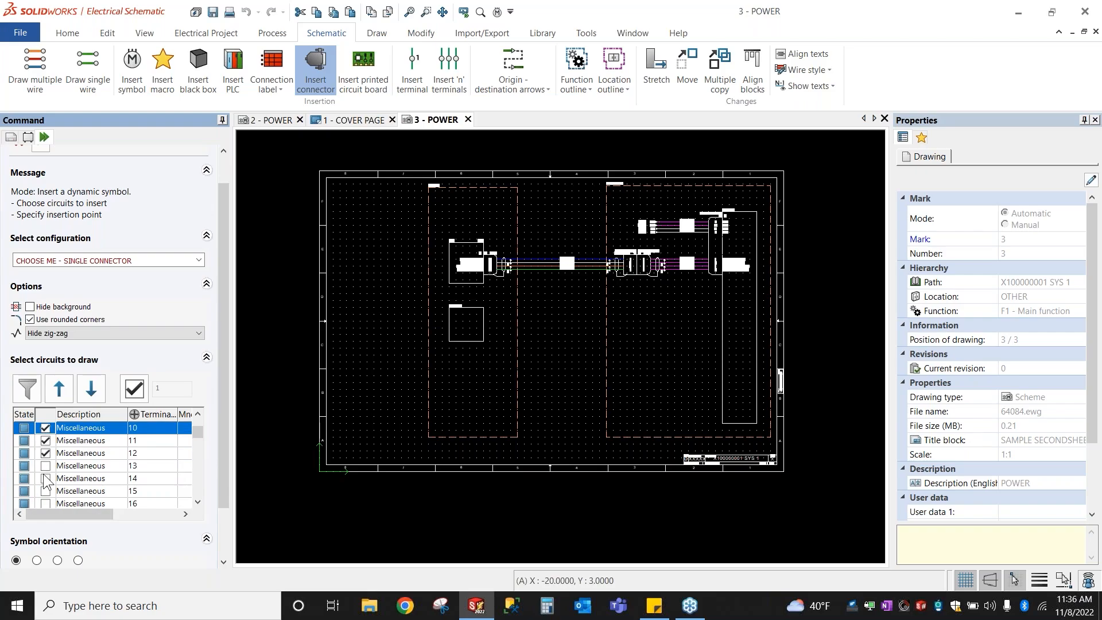
pyautogui.click(46, 478)
pyautogui.click(45, 491)
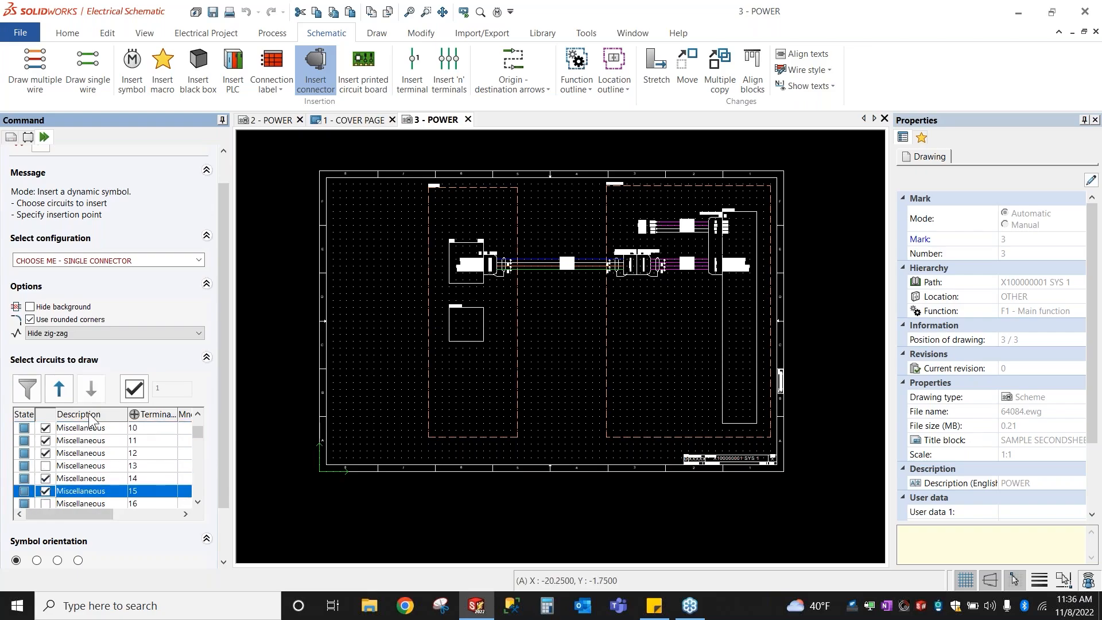
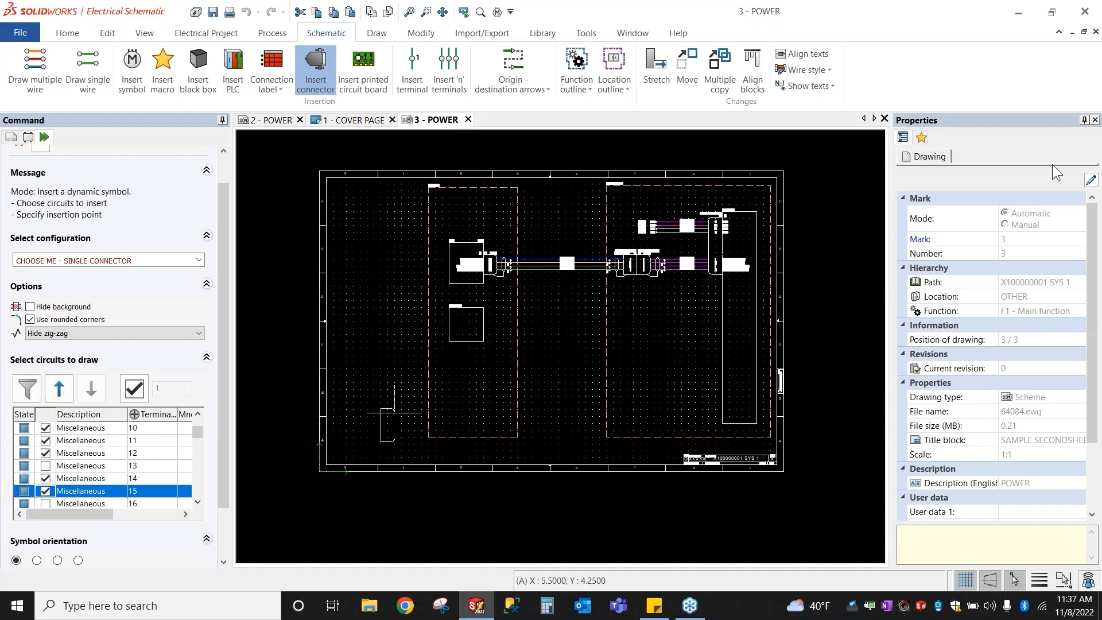
# Step: Move circuit 5 to the top of the P1 connector's circuit order
pyautogui.scroll(2, 470, 277)
pyautogui.scroll(5, 490, 267)
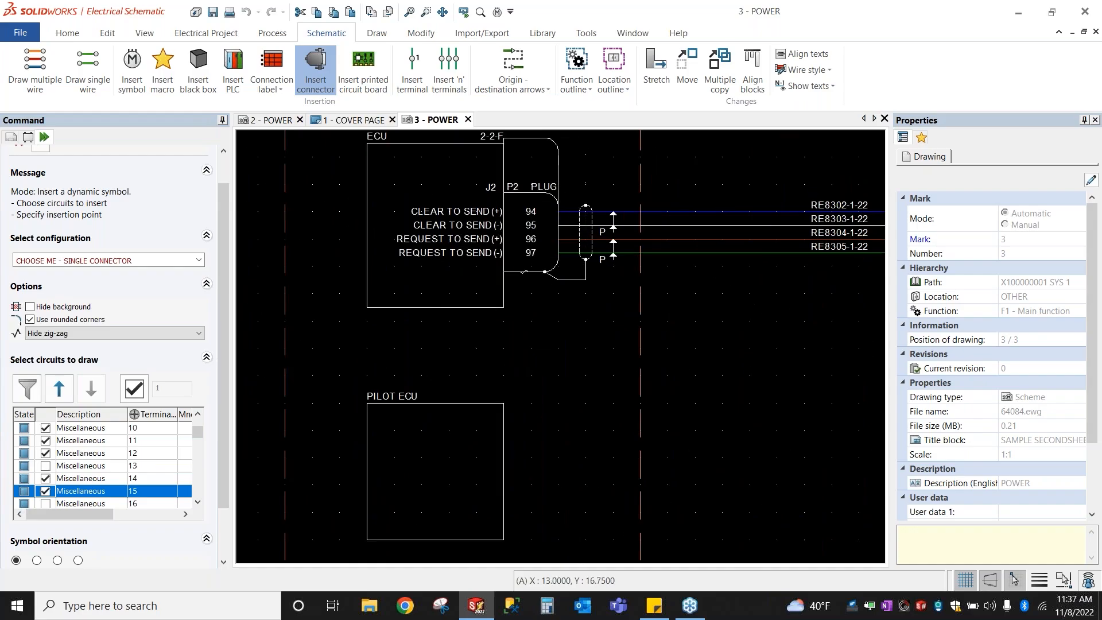
pyautogui.moveTo(758, 312); pyautogui.dragTo(360, 358, button='middle')
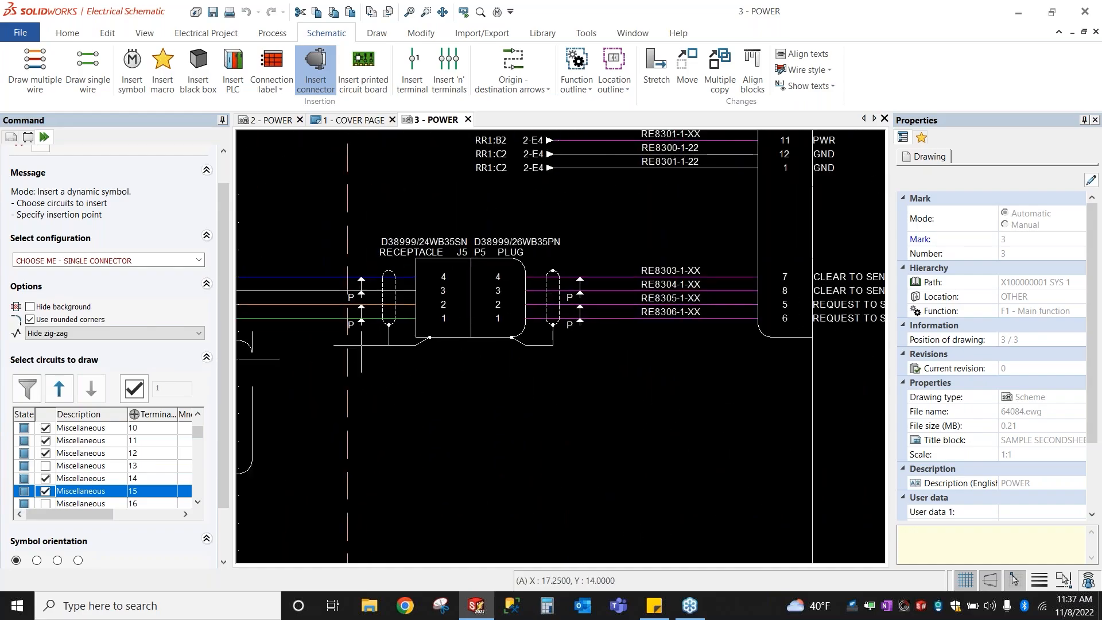
pyautogui.scroll(-5, 730, 250)
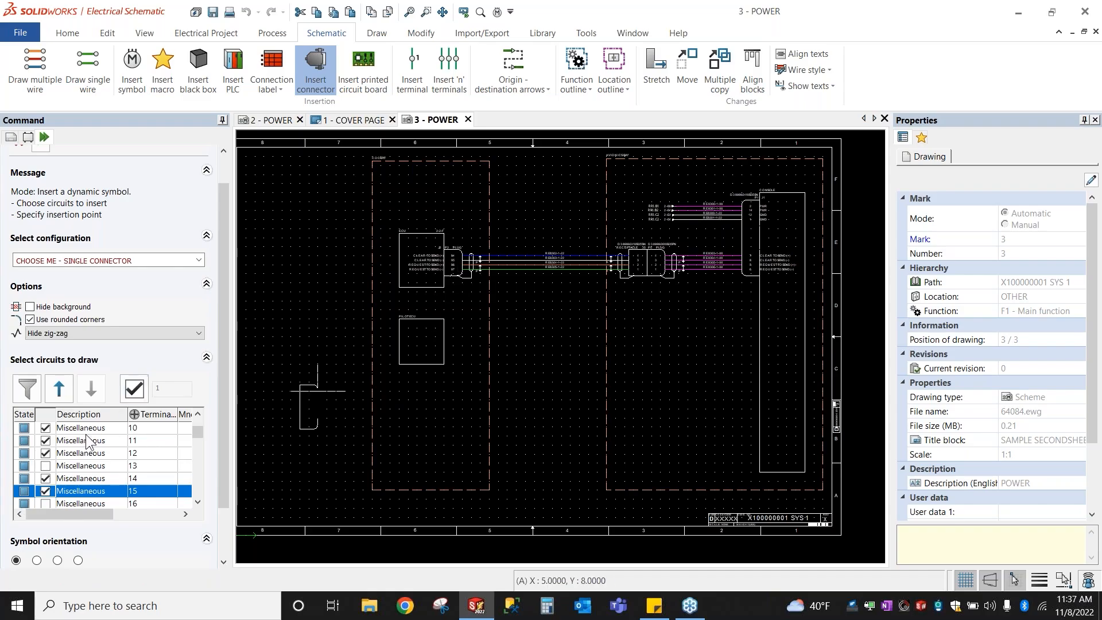
pyautogui.click(60, 388)
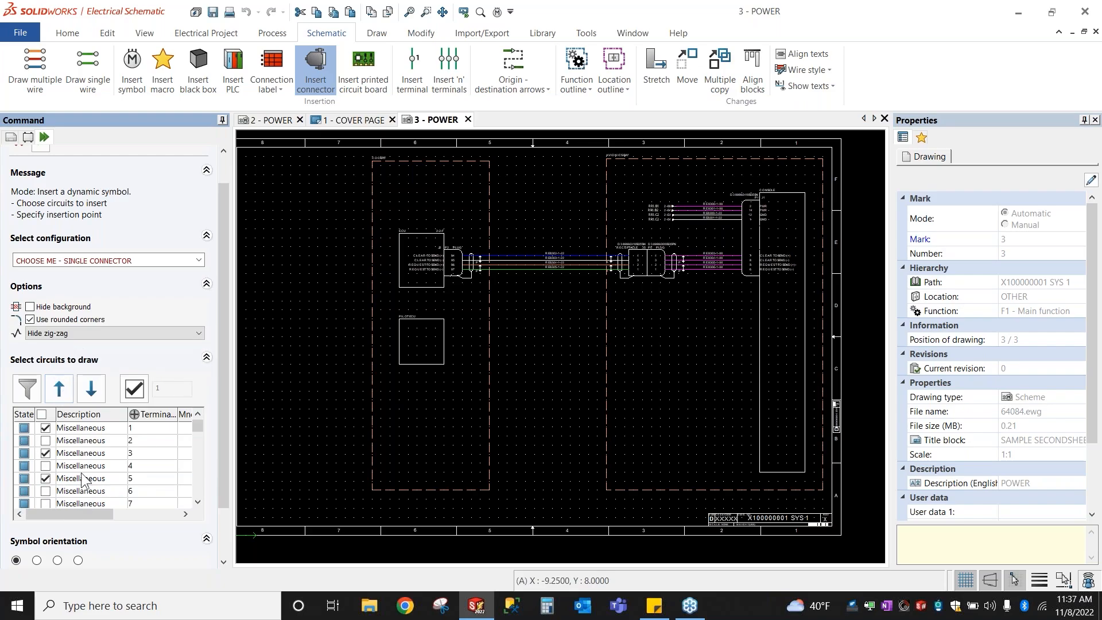
pyautogui.click(60, 388)
pyautogui.click(60, 388)
pyautogui.click(59, 388)
pyautogui.click(59, 388)
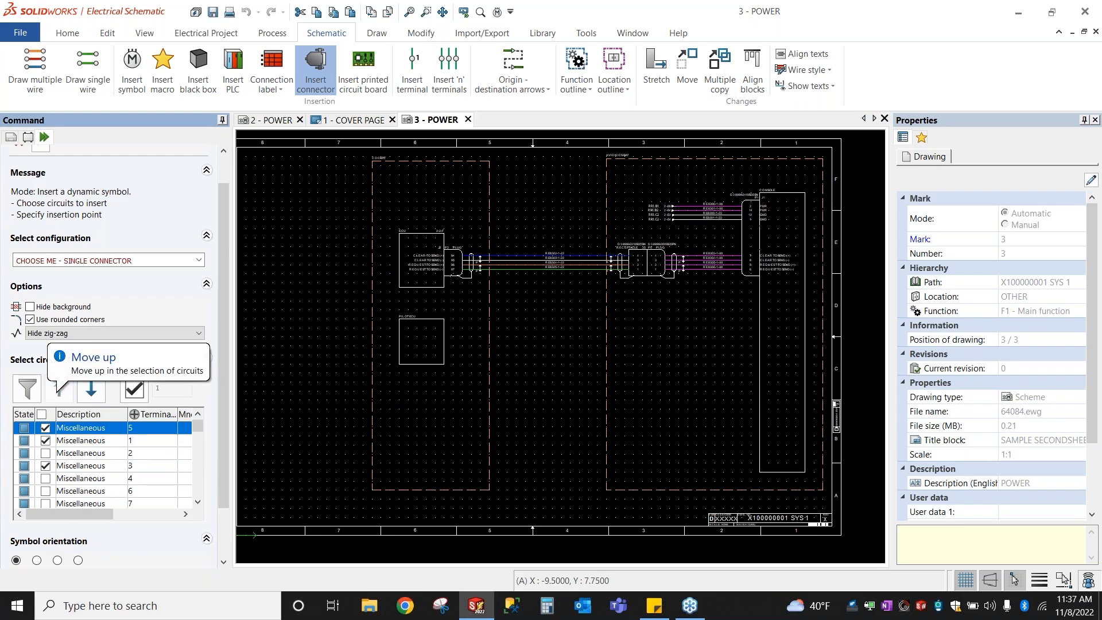
# Step: Flip the connector symbol and place it beside the PILOT ECU
pyautogui.scroll(3, 480, 338)
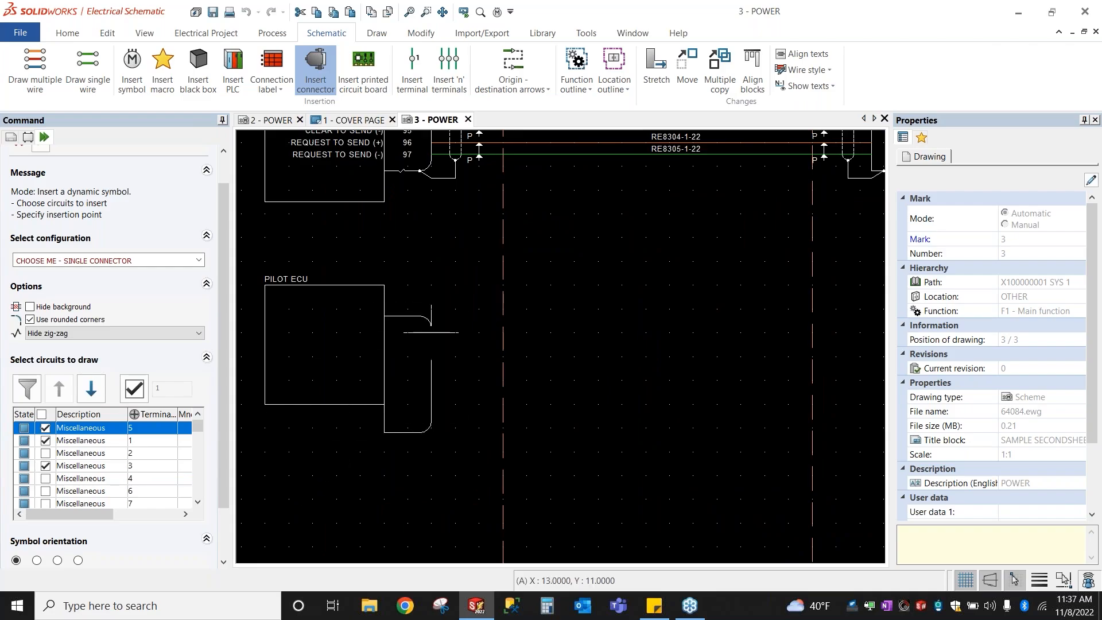
pyautogui.scroll(-5, 119, 501)
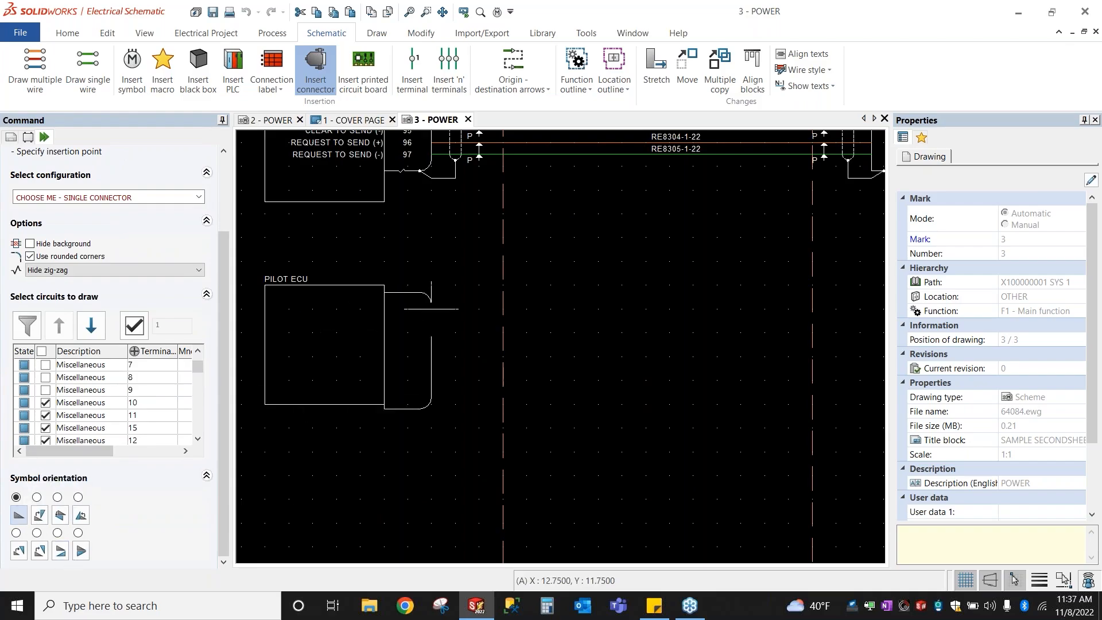
pyautogui.press('space')
pyautogui.press('space')
pyautogui.press('space')
pyautogui.press('space')
pyautogui.press('space')
pyautogui.press('space')
pyautogui.press('space')
pyautogui.press('space')
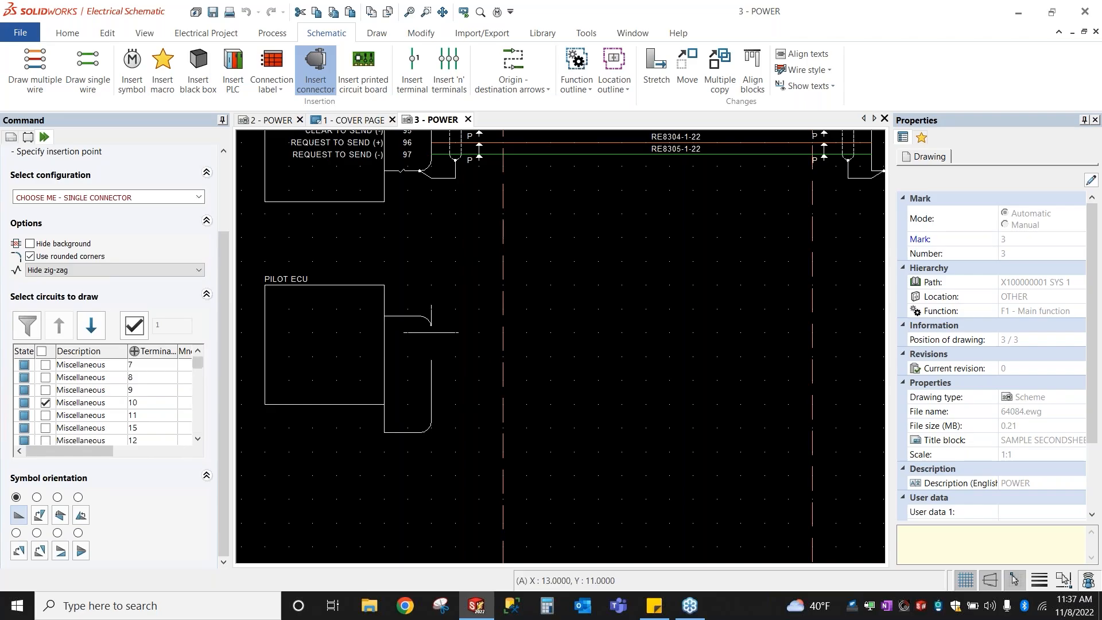
pyautogui.click(431, 332)
# Step: Stretch the PILOT ECU black box's bottom corner down past the P1 plug
pyautogui.scroll(1, 337, 441)
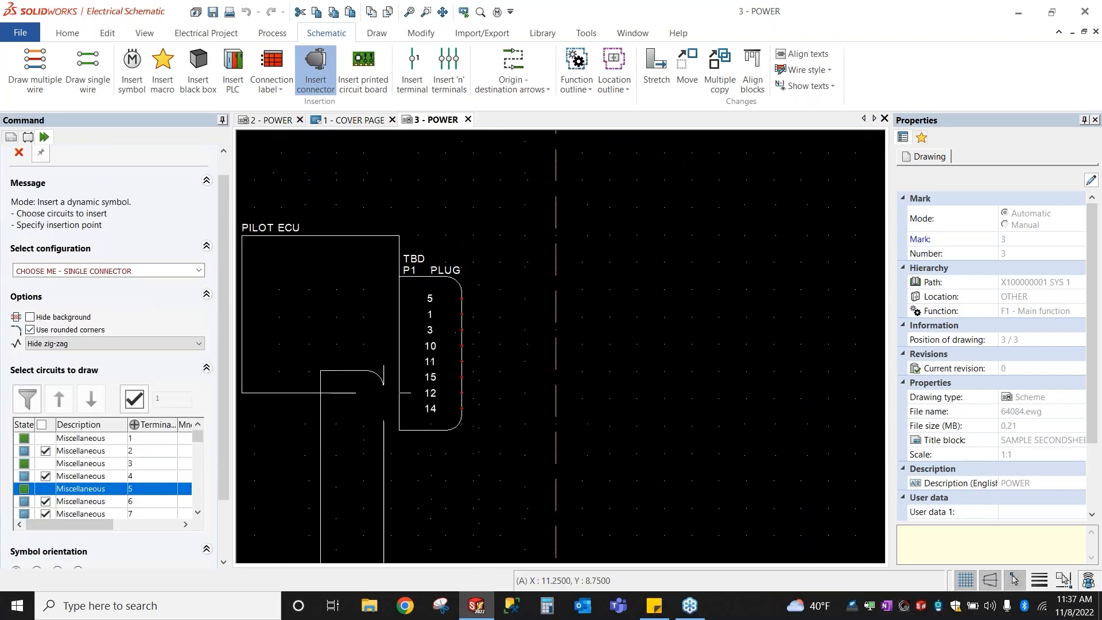
pyautogui.press('Escape')
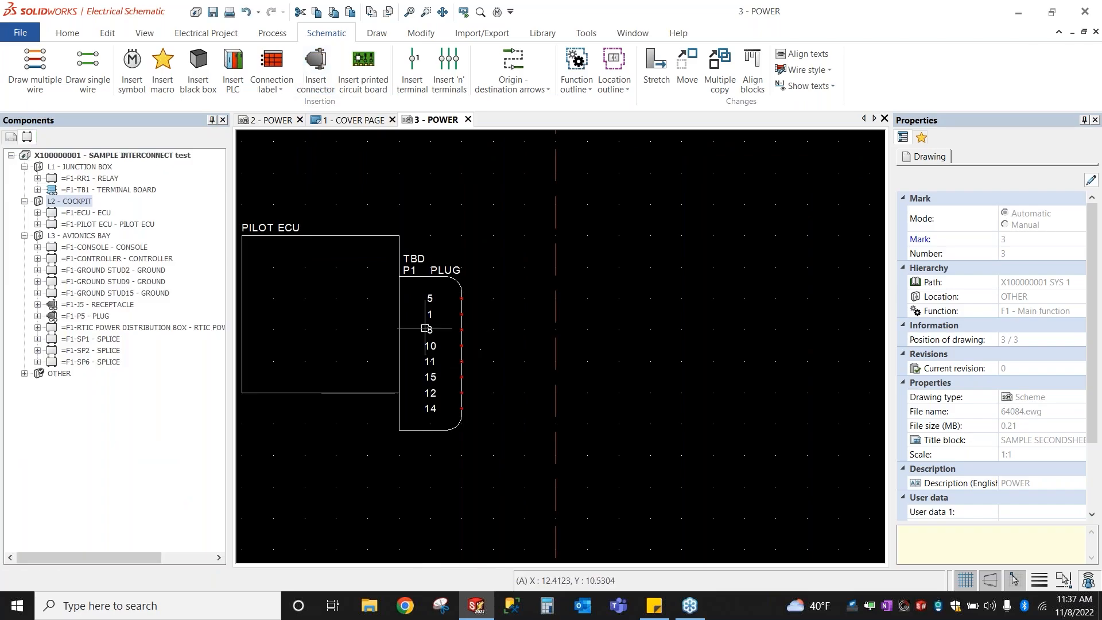
pyautogui.click(319, 393)
pyautogui.click(399, 393)
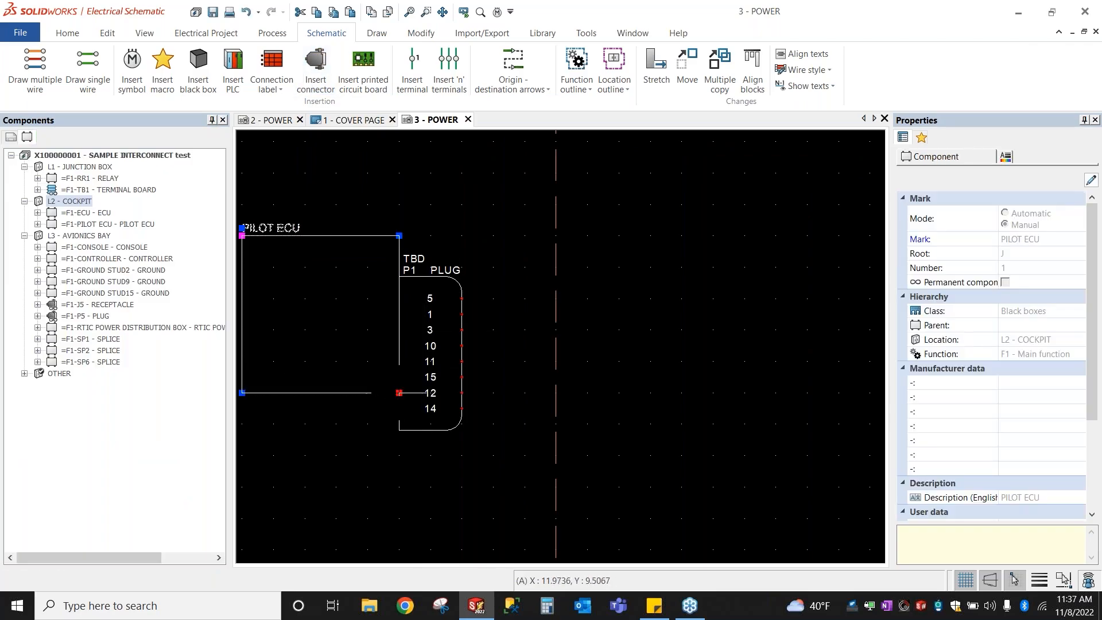
pyautogui.click(399, 455)
pyautogui.scroll(1, 453, 333)
pyautogui.scroll(1, 452, 334)
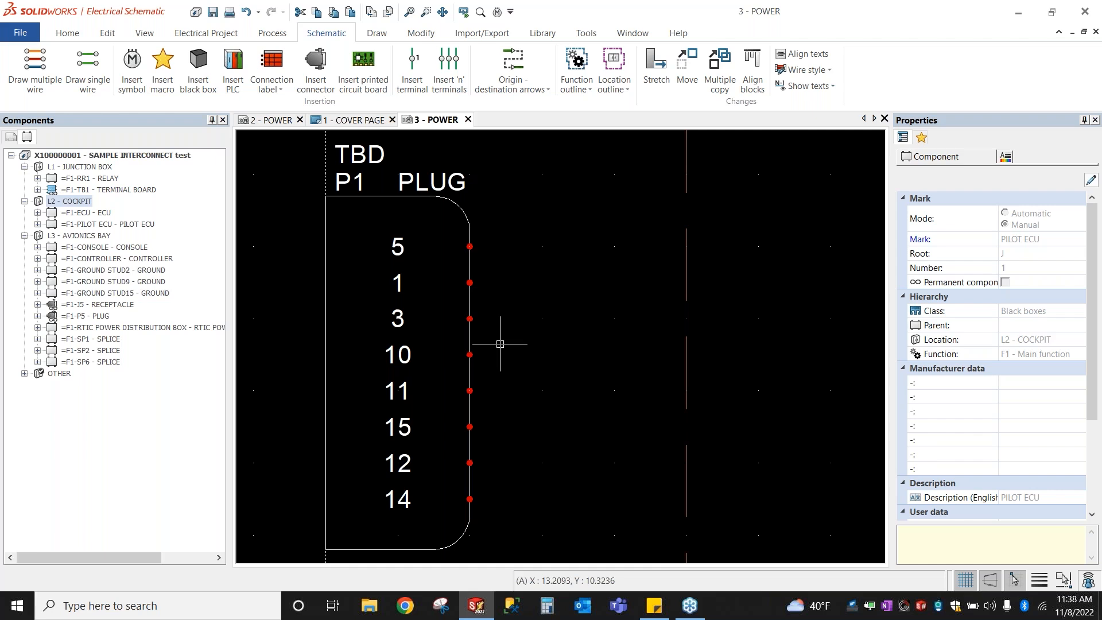
# Step: Select the P1 PLUG connector on the drawing
pyautogui.scroll(-2, 494, 344)
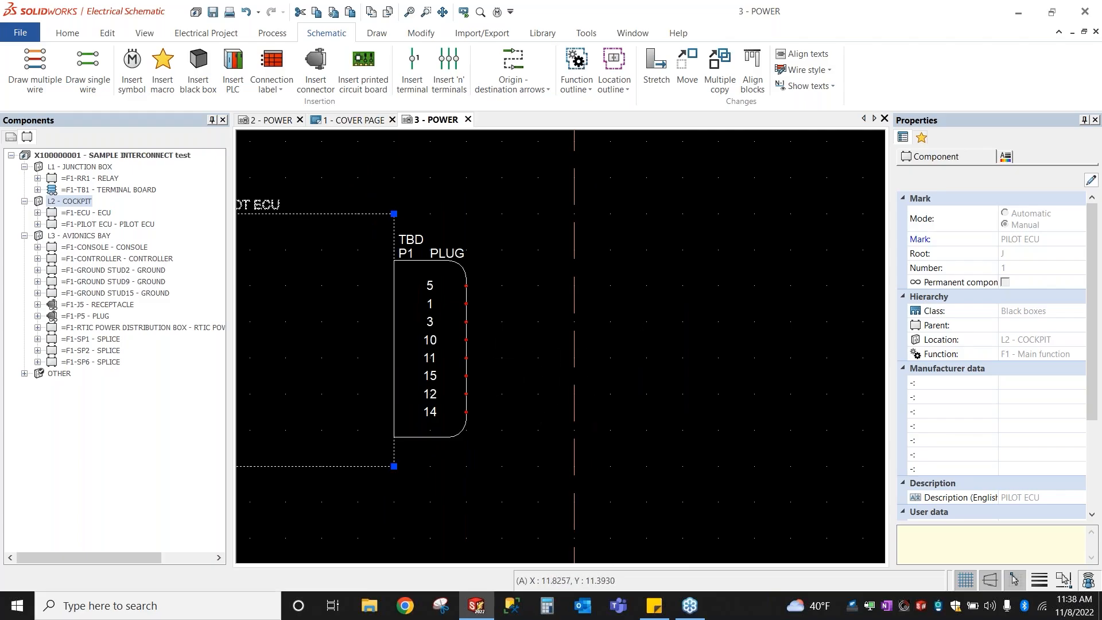
pyautogui.click(418, 263)
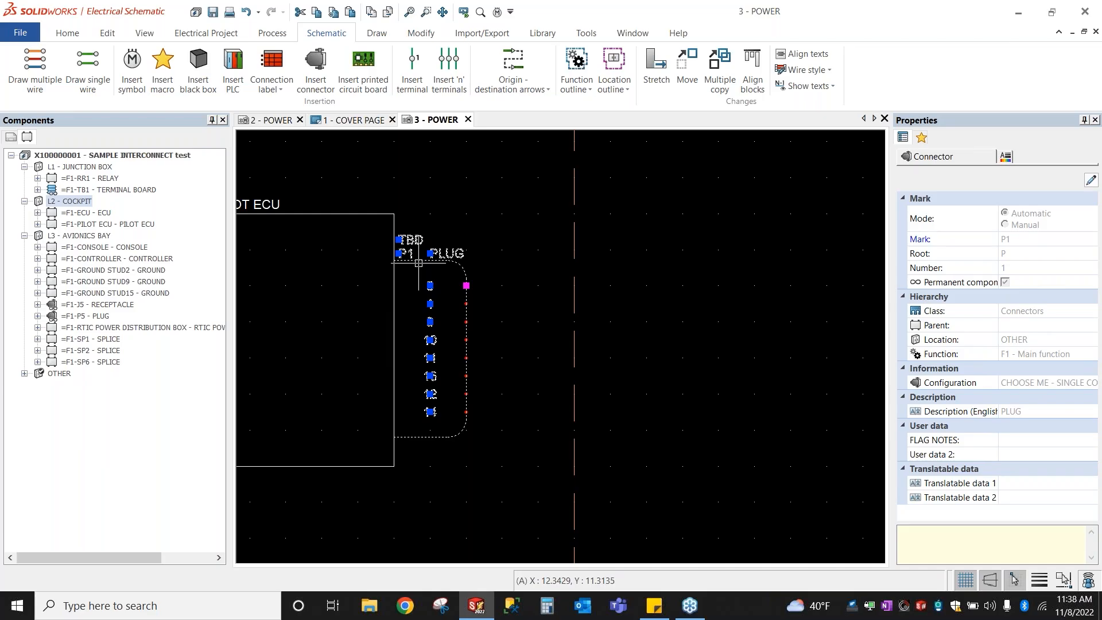
pyautogui.click(419, 263)
# Step: Delete the placeholder AMPHENOL TBD part from P1's manufacturer parts
pyautogui.doubleClick(419, 263)
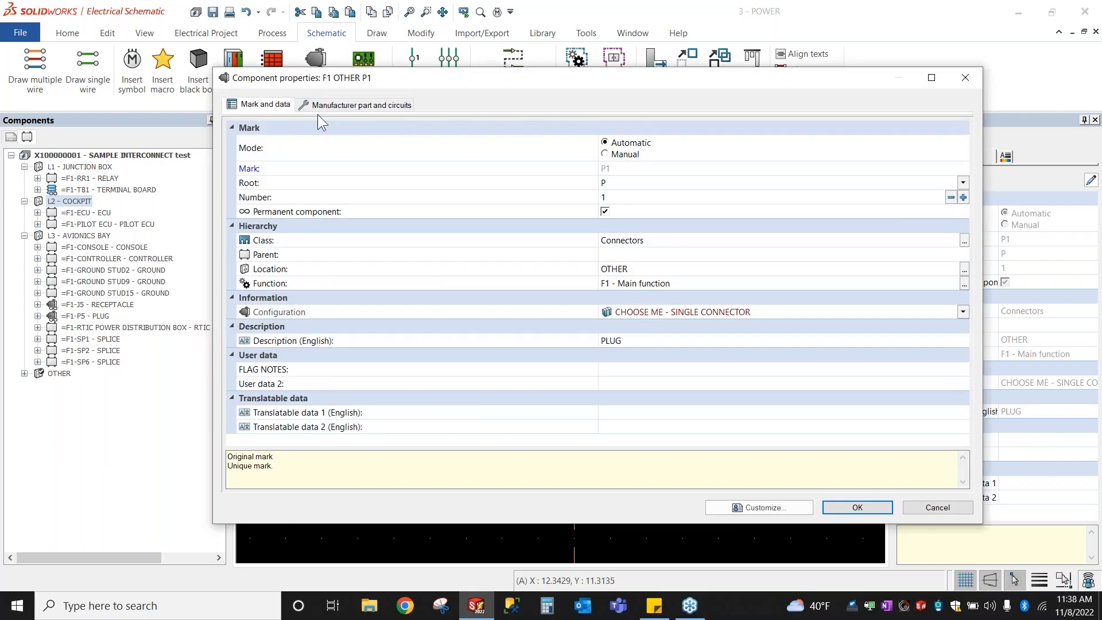
pyautogui.click(318, 105)
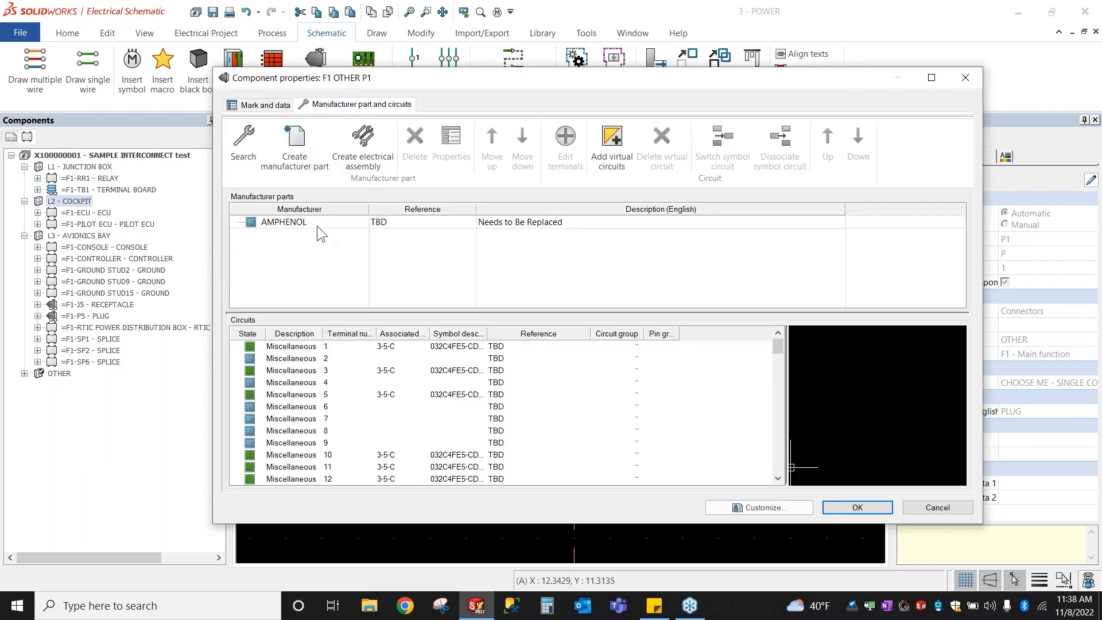
pyautogui.click(317, 225)
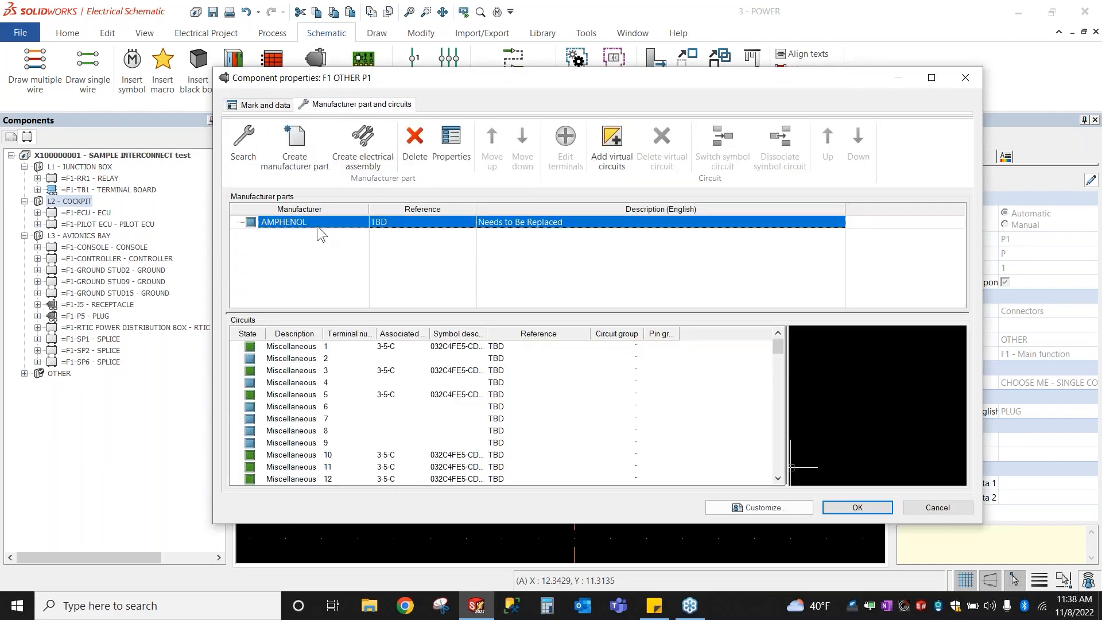
pyautogui.click(415, 148)
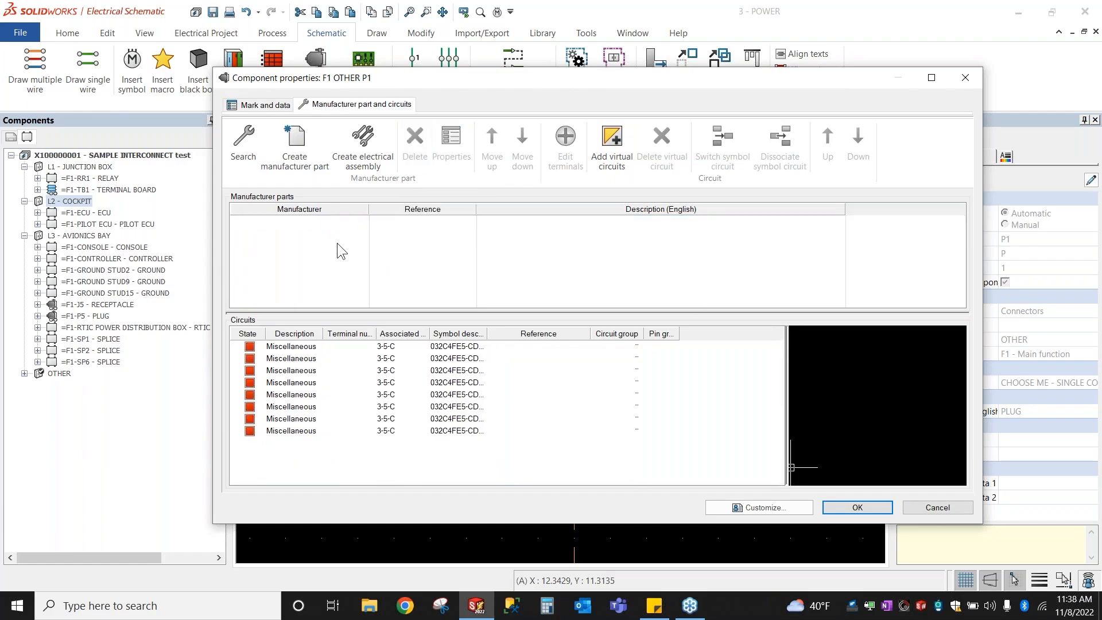
# Step: Search the catalogue with filters cleared and Reference set to M83723/75W
pyautogui.click(236, 146)
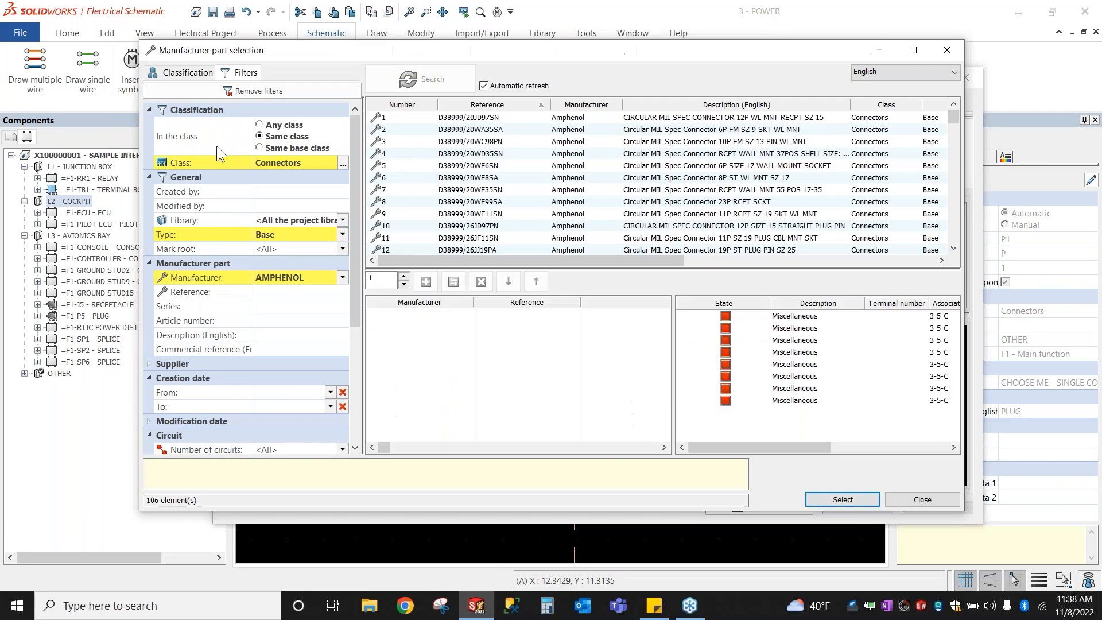
pyautogui.click(264, 93)
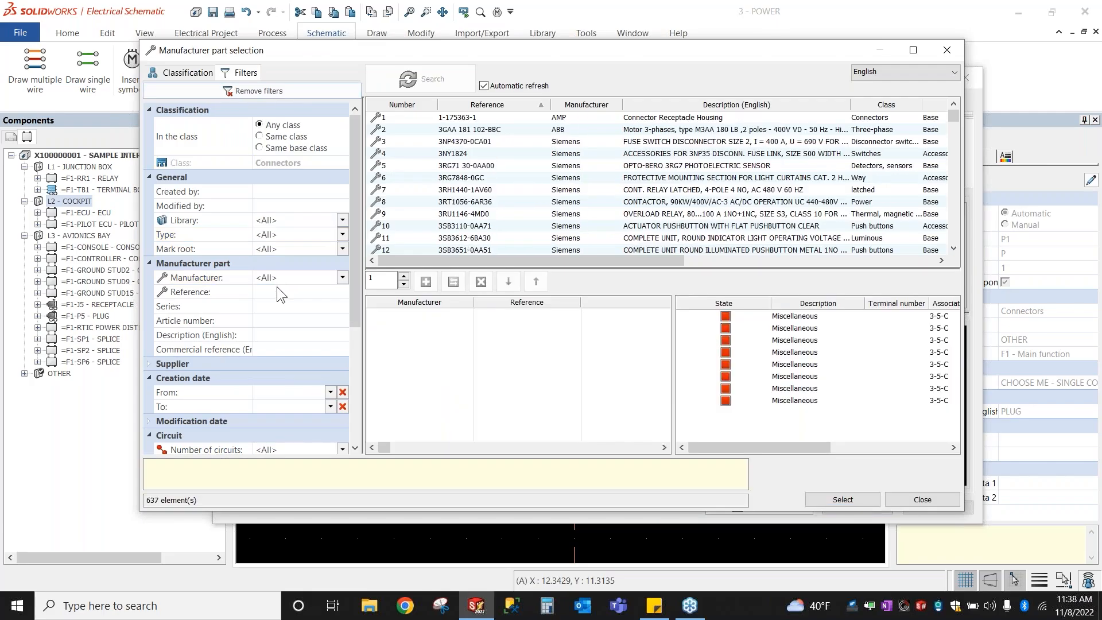
pyautogui.click(293, 291)
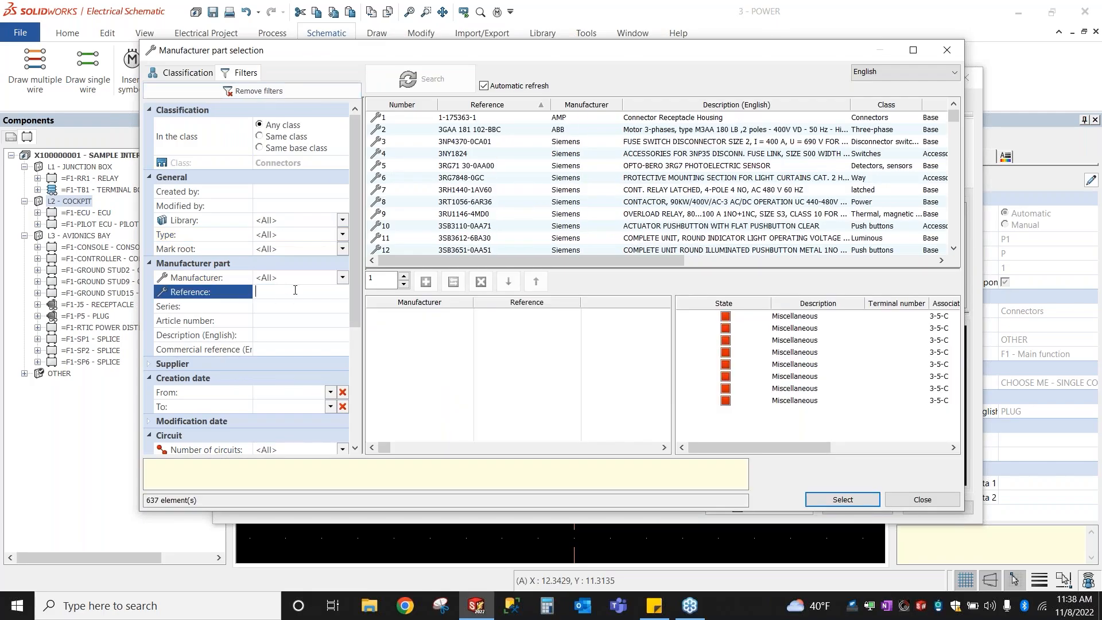
pyautogui.write('M83723')
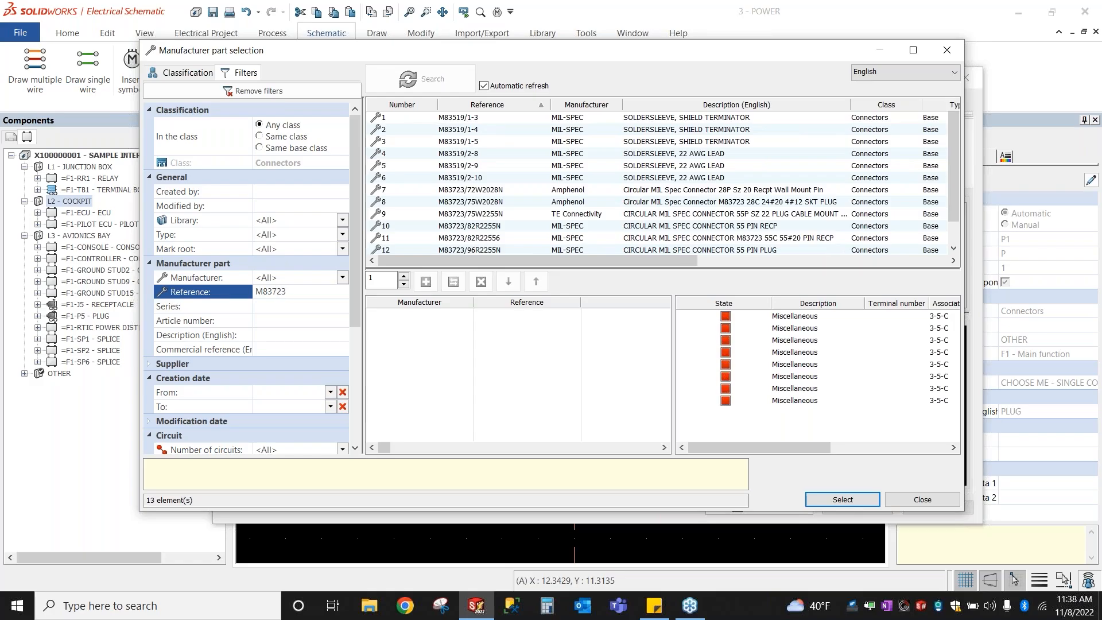
pyautogui.write('_')
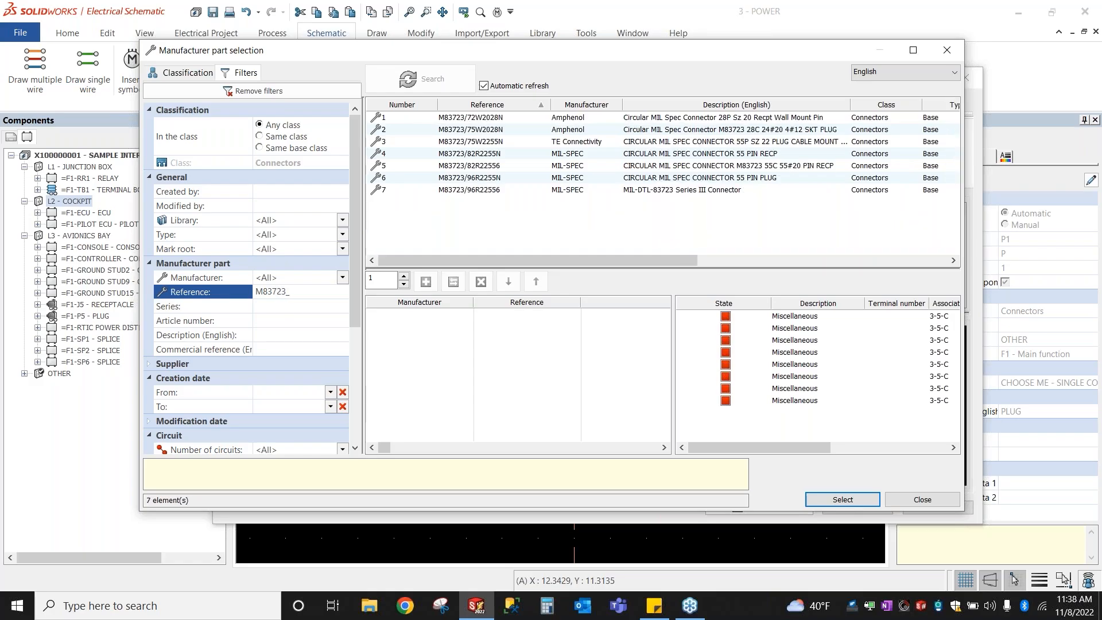
pyautogui.write('75')
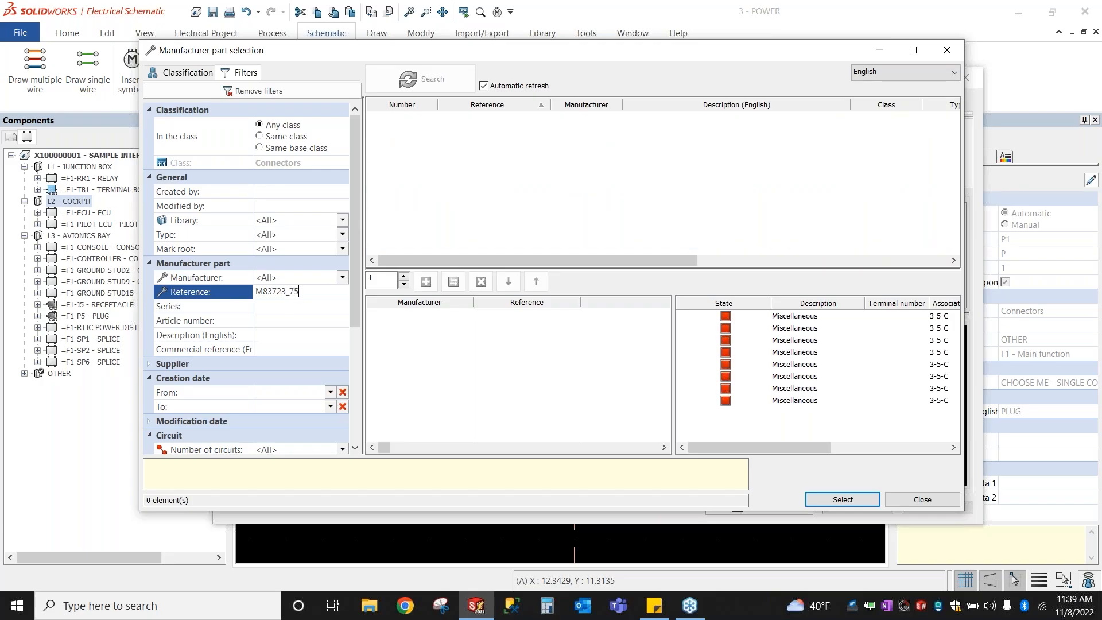
pyautogui.write('W225')
pyautogui.press('BackSpace')
pyautogui.press('BackSpace')
pyautogui.press('BackSpace')
pyautogui.press('BackSpace')
pyautogui.press('BackSpace')
pyautogui.press('BackSpace')
pyautogui.write('/')
pyautogui.write('75W')
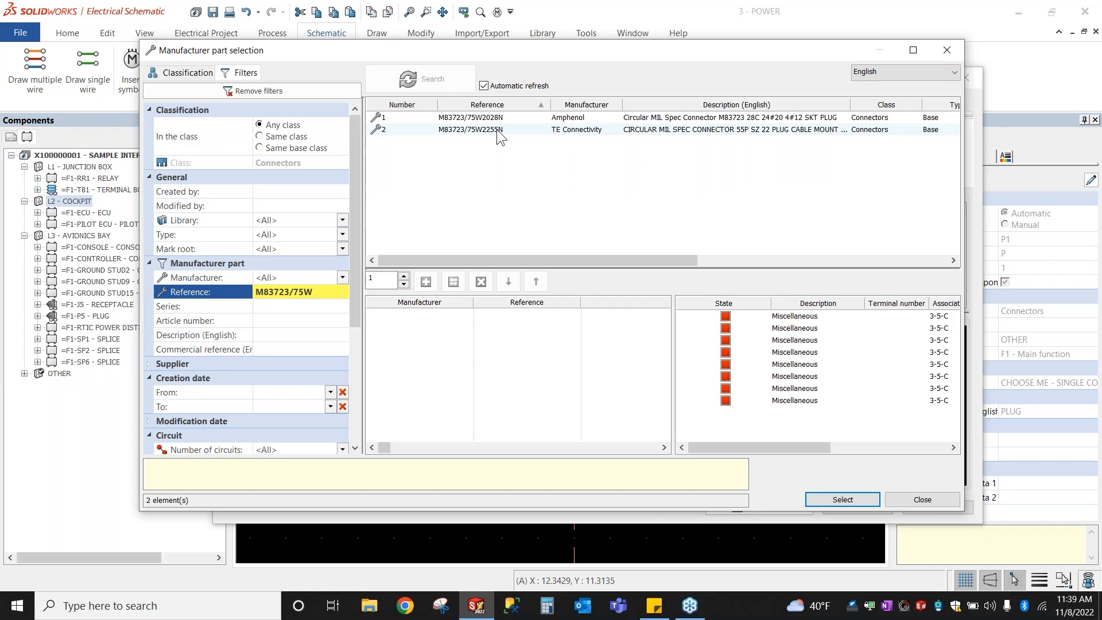
# Step: Add TE Connectivity M83723/75W2255N to plug P1 and apply the component properties
pyautogui.click(495, 130)
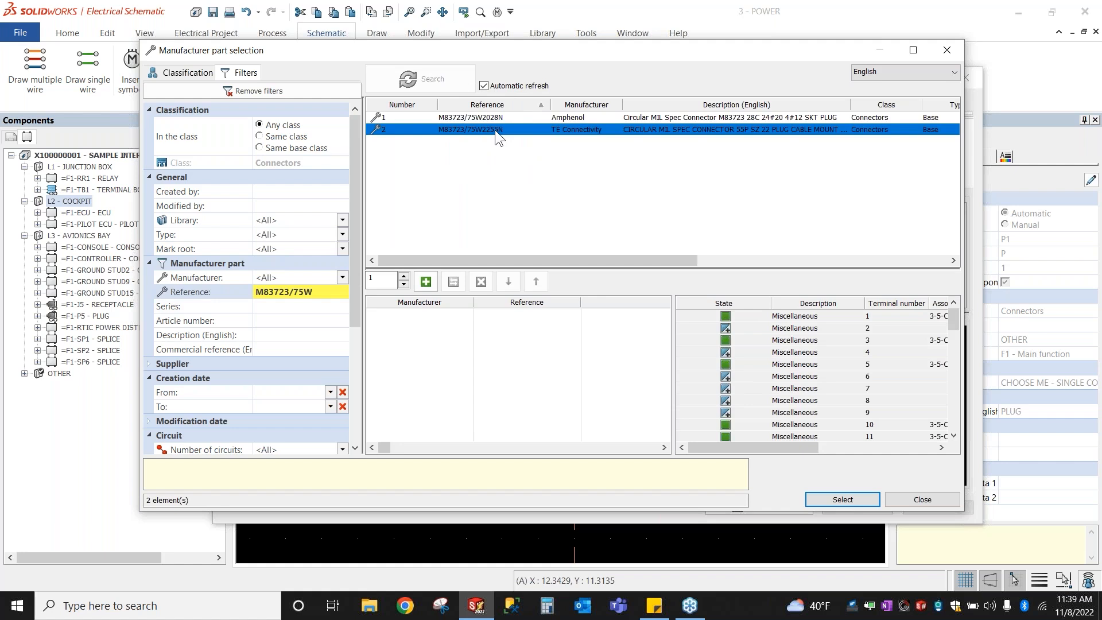
pyautogui.click(805, 319)
pyautogui.click(728, 319)
pyautogui.click(729, 374)
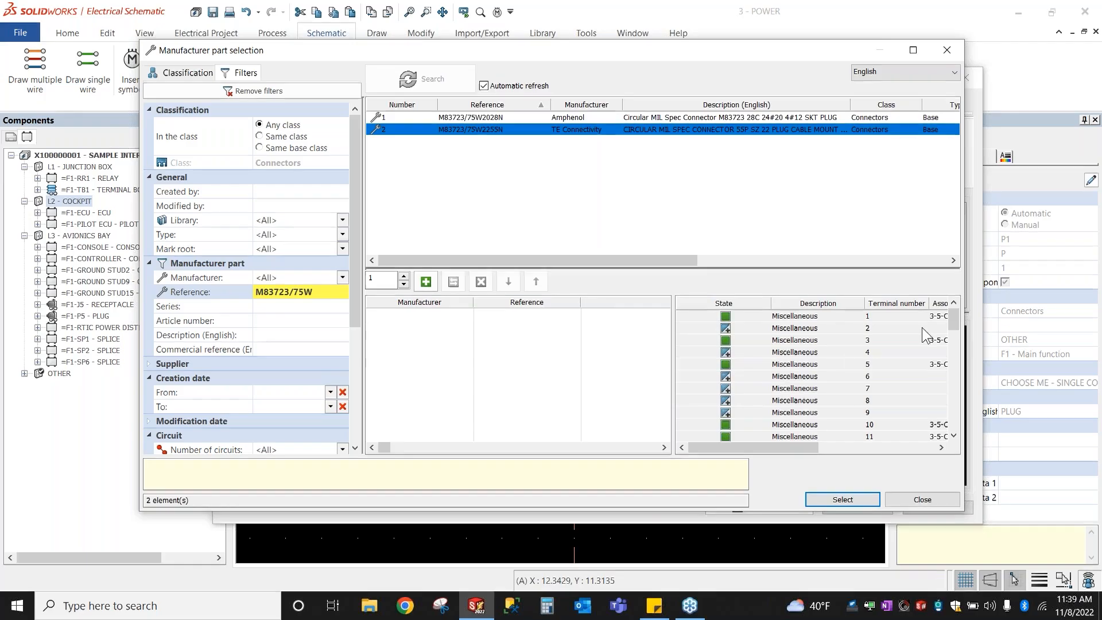
pyautogui.moveTo(950, 322); pyautogui.dragTo(950, 419)
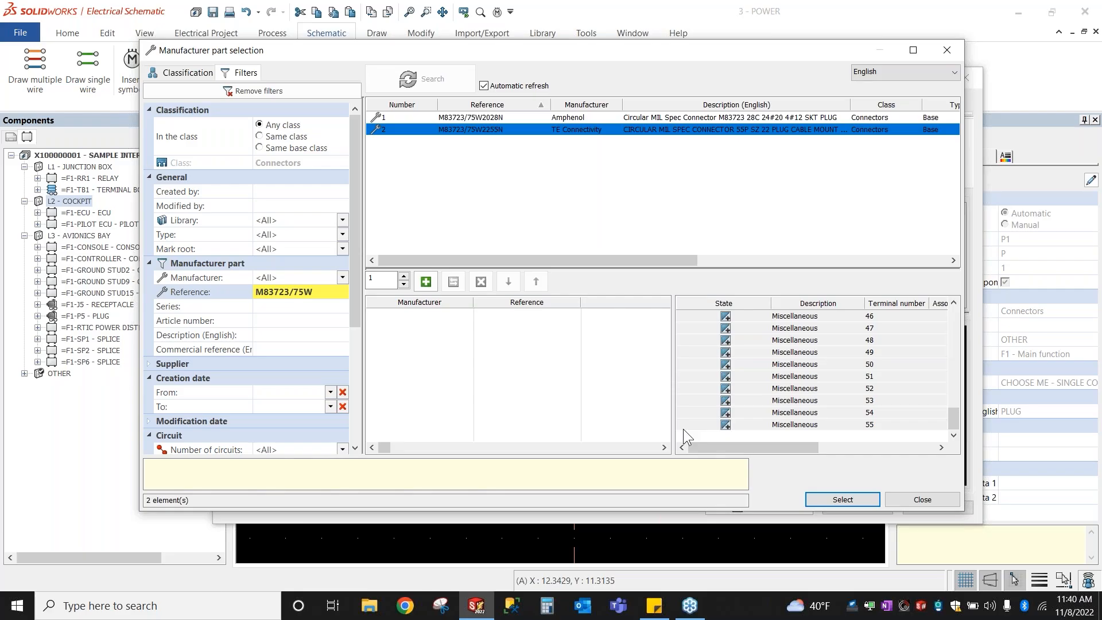
pyautogui.doubleClick(674, 130)
pyautogui.click(842, 500)
pyautogui.click(860, 510)
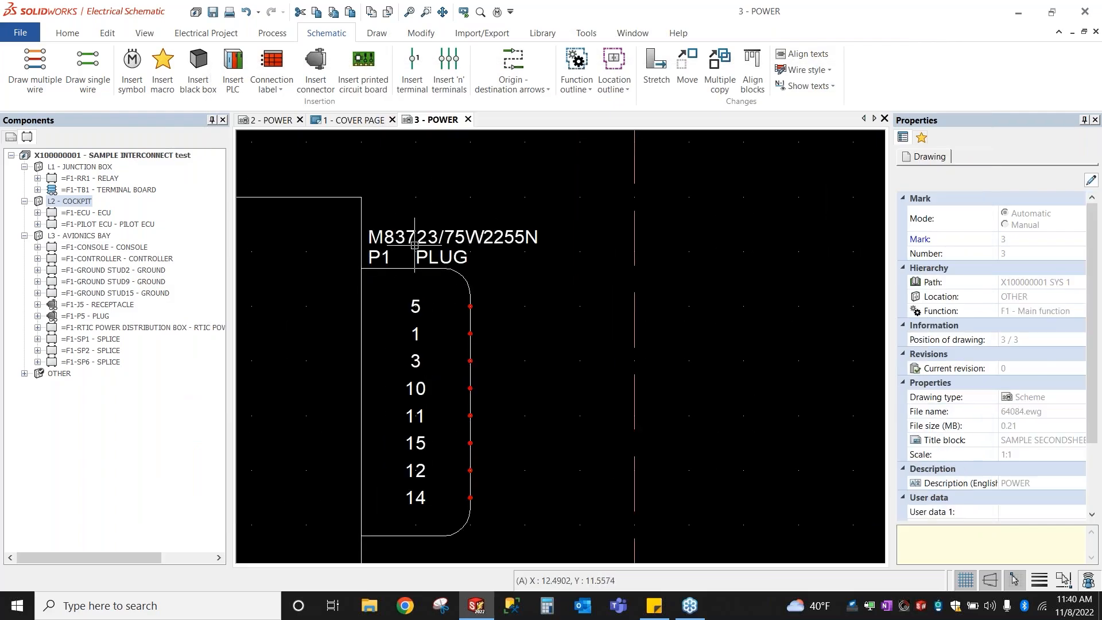
# Step: Pan and zoom around the P1 PLUG pins and the top of the sheet
pyautogui.moveTo(394, 300); pyautogui.dragTo(439, 253, button='middle')
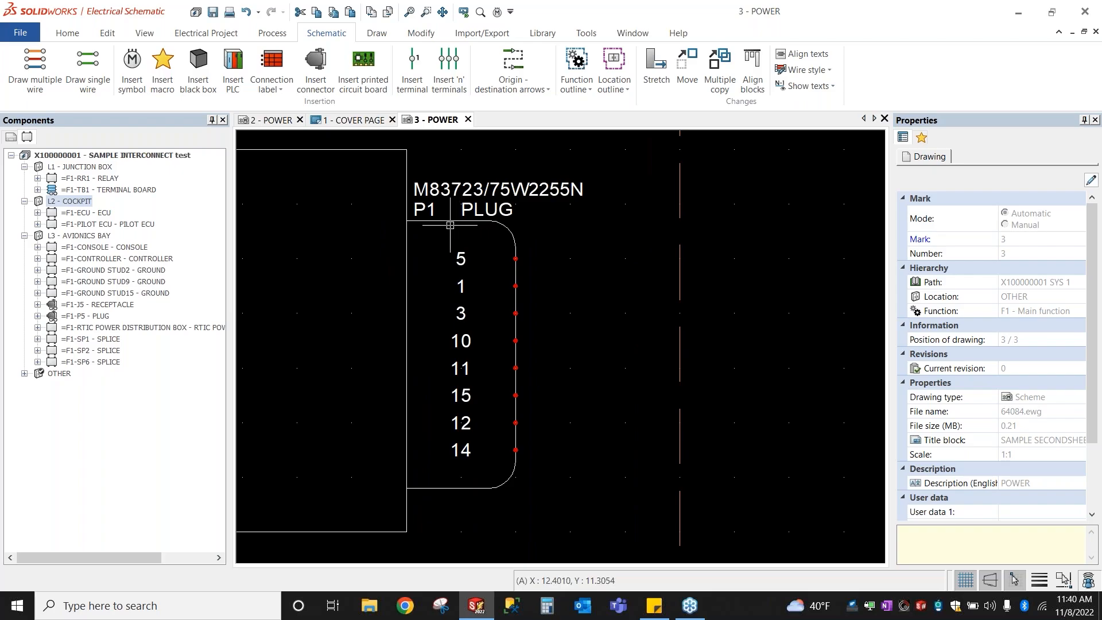
pyautogui.moveTo(432, 231); pyautogui.dragTo(493, 479)
pyautogui.scroll(-3, 573, 241)
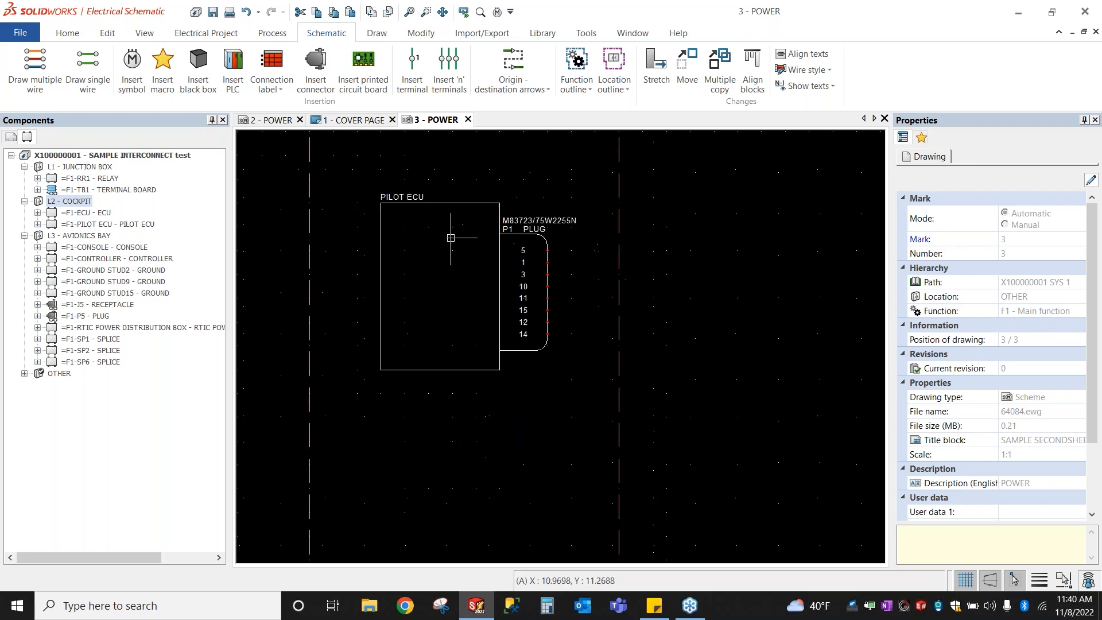
pyautogui.scroll(-1, 672, 370)
pyautogui.scroll(-1, 425, 360)
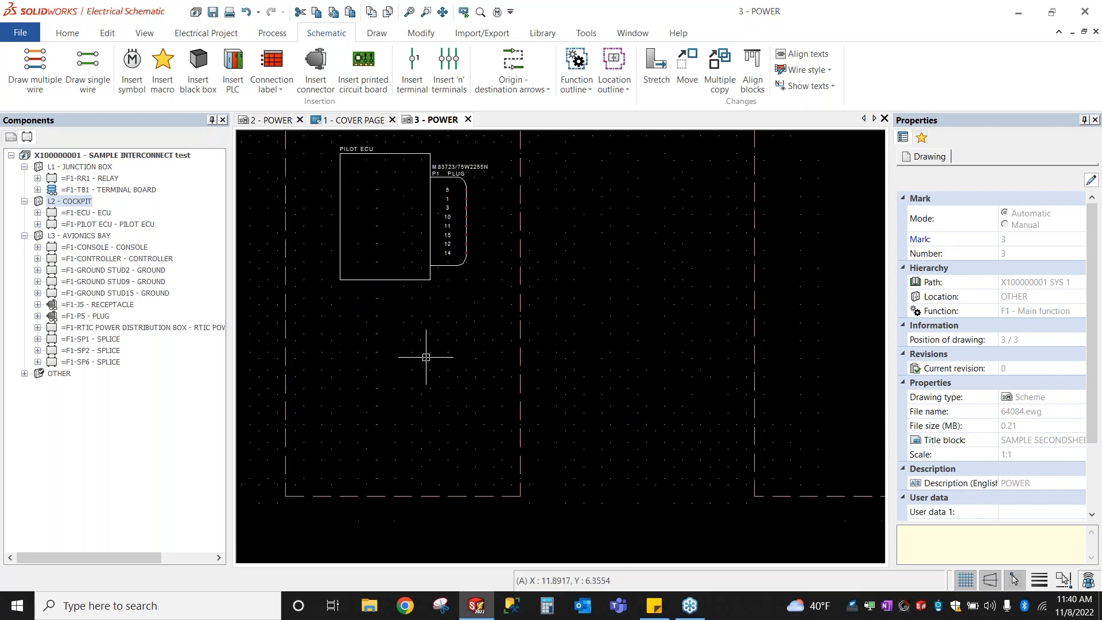
pyautogui.scroll(-1, 385, 404)
pyautogui.scroll(-1, 386, 403)
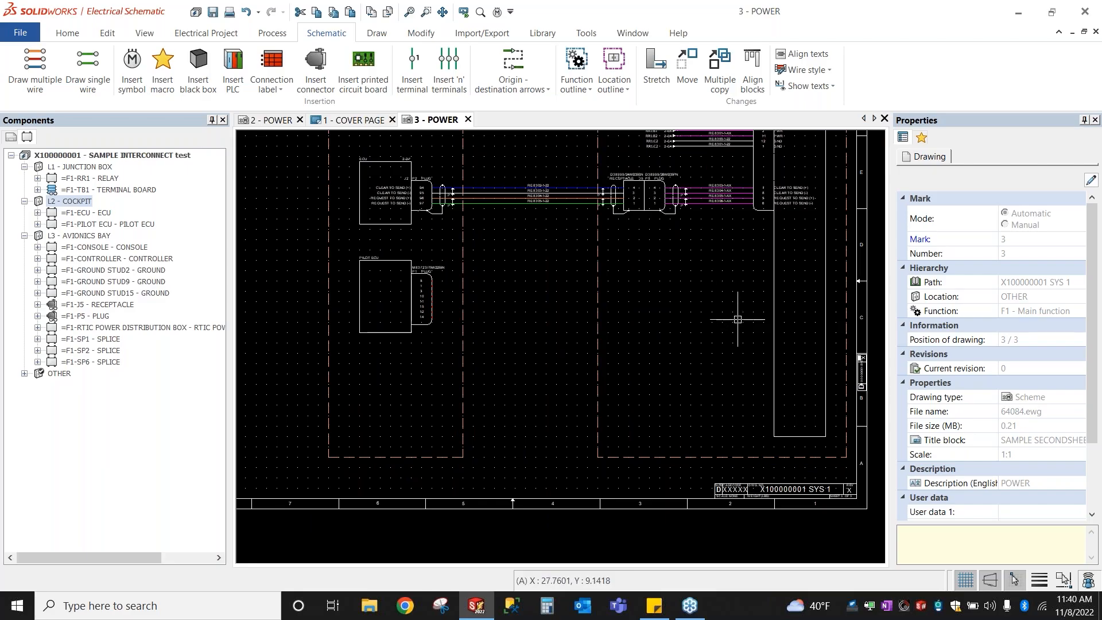
pyautogui.moveTo(744, 307); pyautogui.dragTo(684, 384, button='middle')
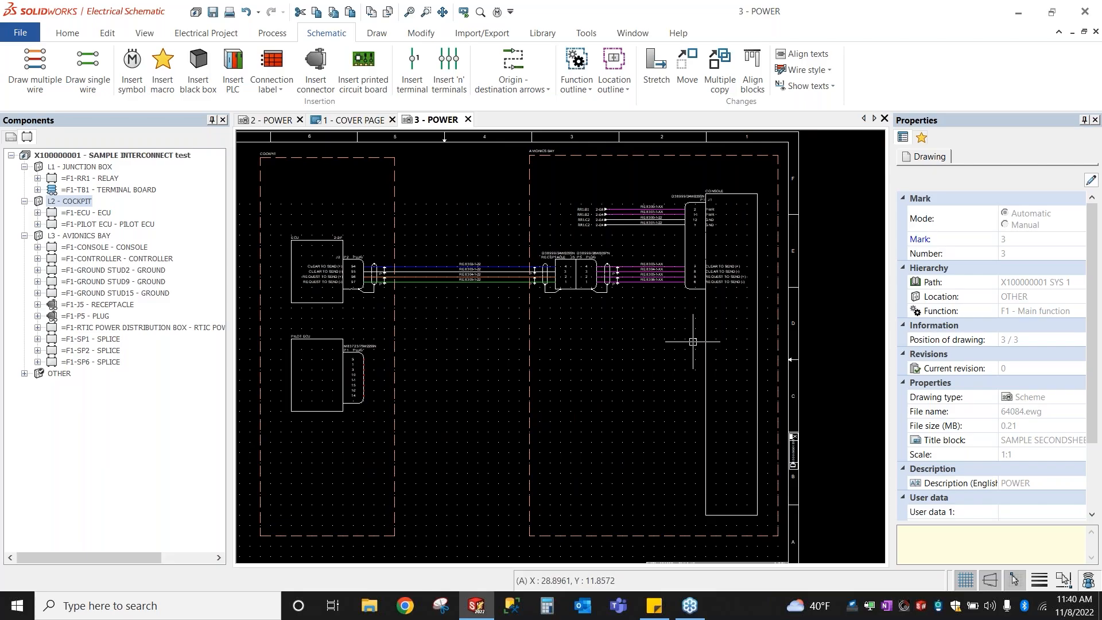
pyautogui.scroll(1, 331, 373)
pyautogui.scroll(2, 331, 374)
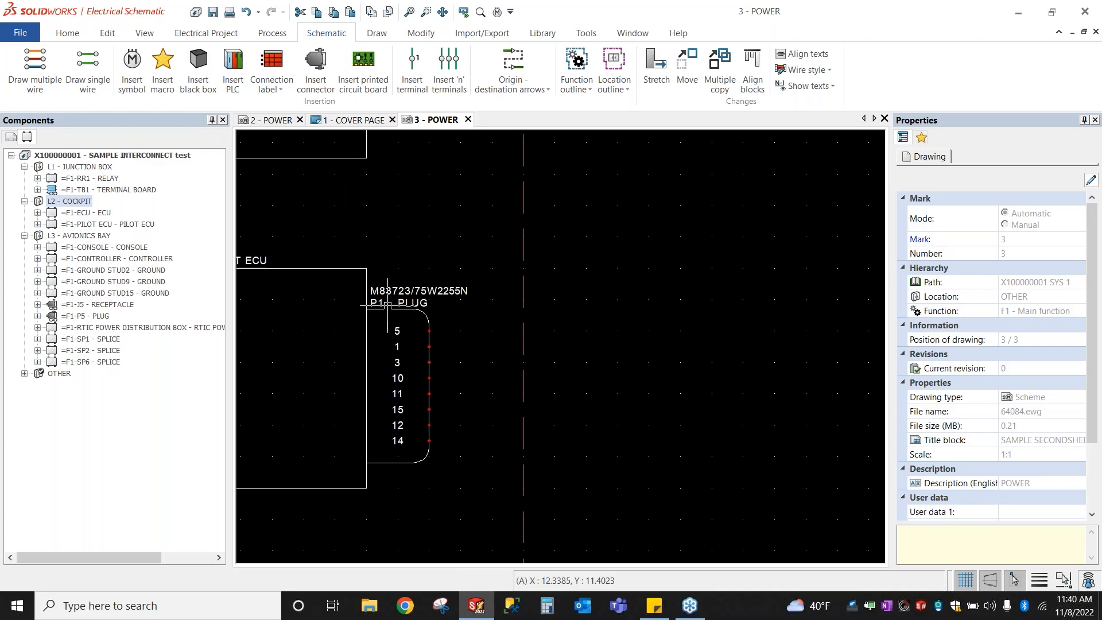
# Step: Locate the P1 PLUG connector in the Components tree via Go to browser
pyautogui.click(388, 304)
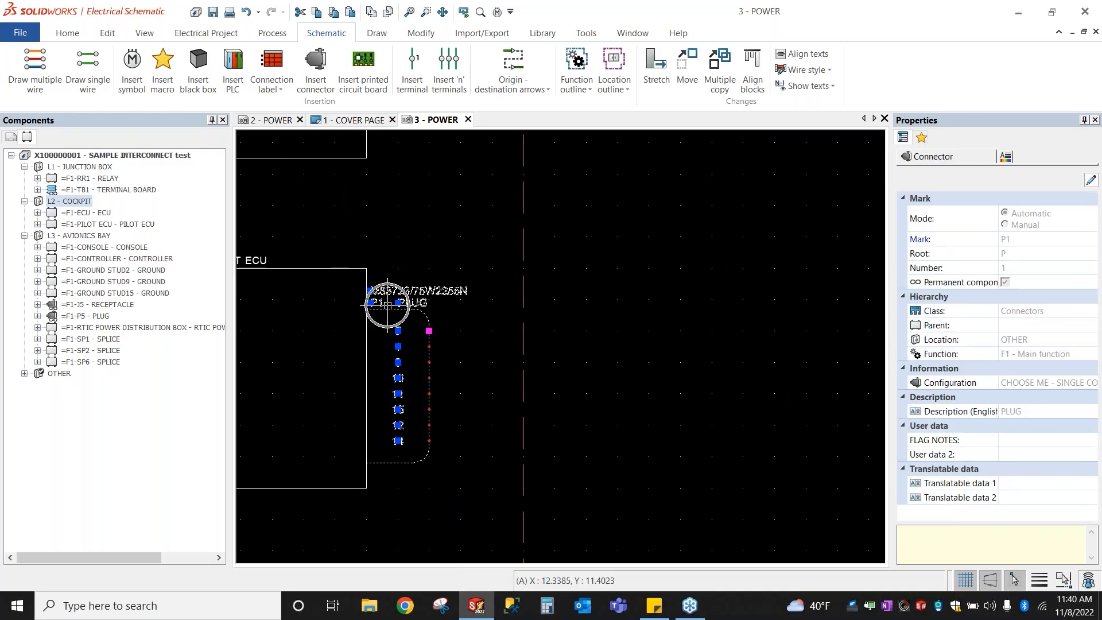
pyautogui.moveTo(341, 232); pyautogui.dragTo(440, 230, button='middle')
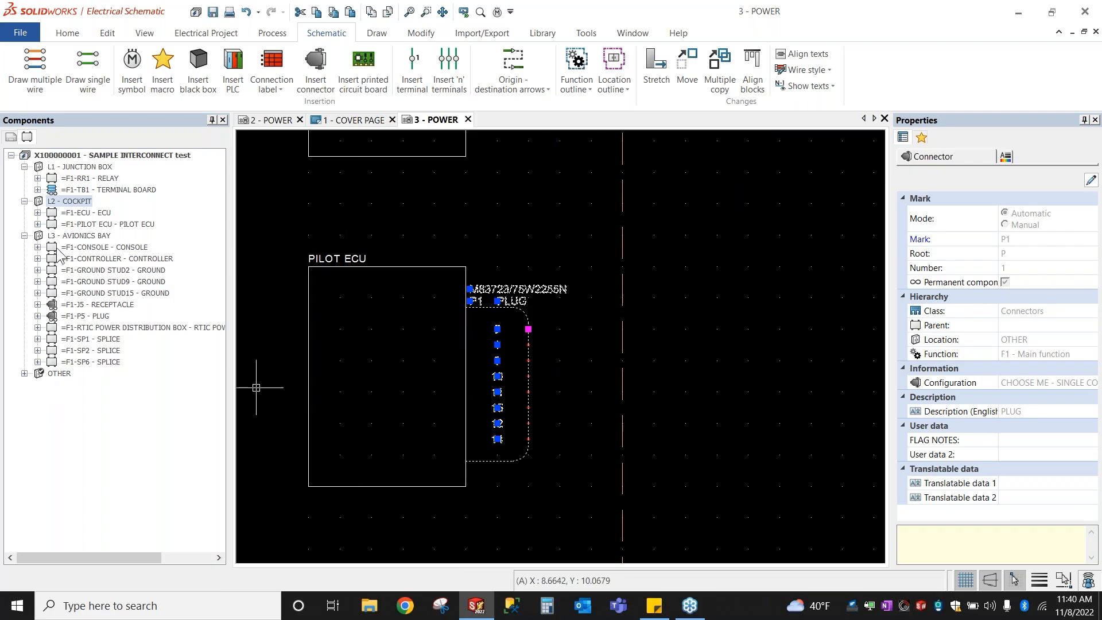
pyautogui.click(568, 234)
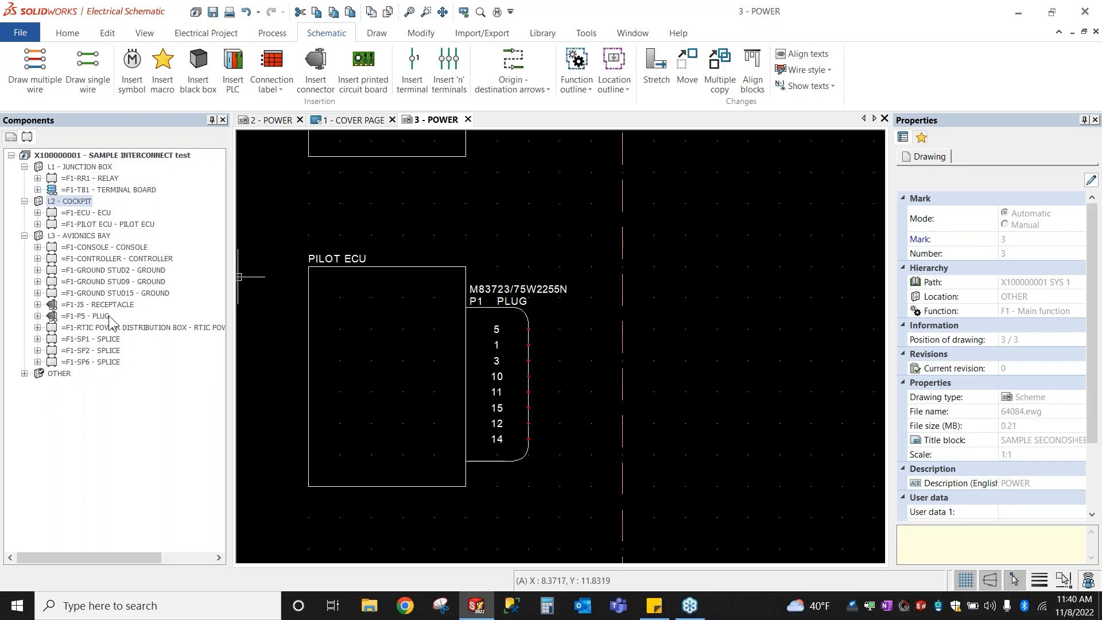
pyautogui.rightClick(511, 302)
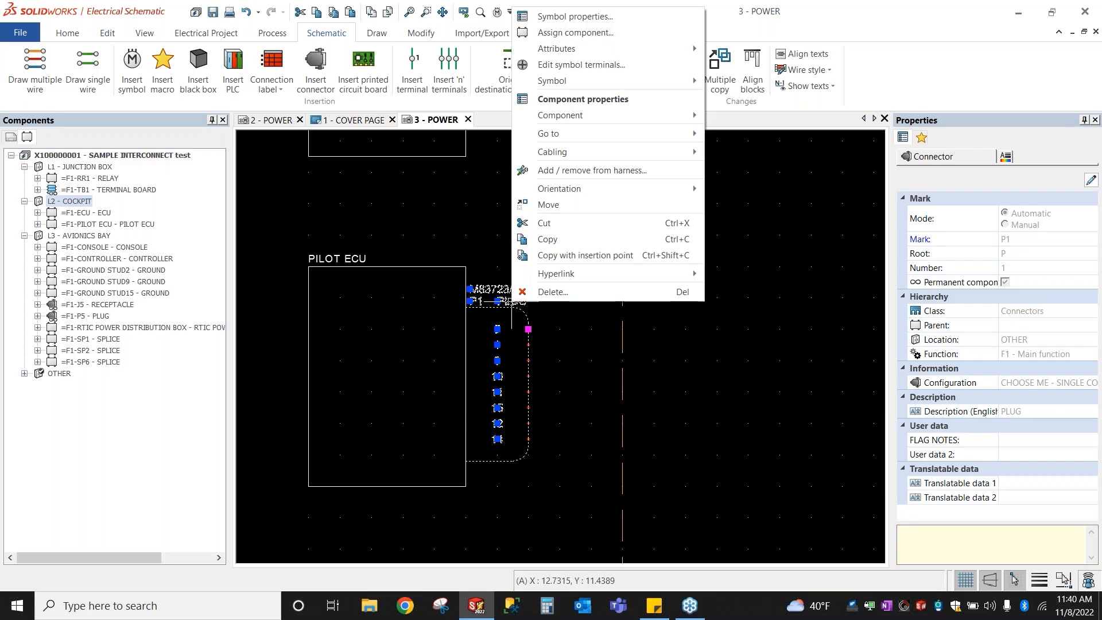
pyautogui.moveTo(655, 136)
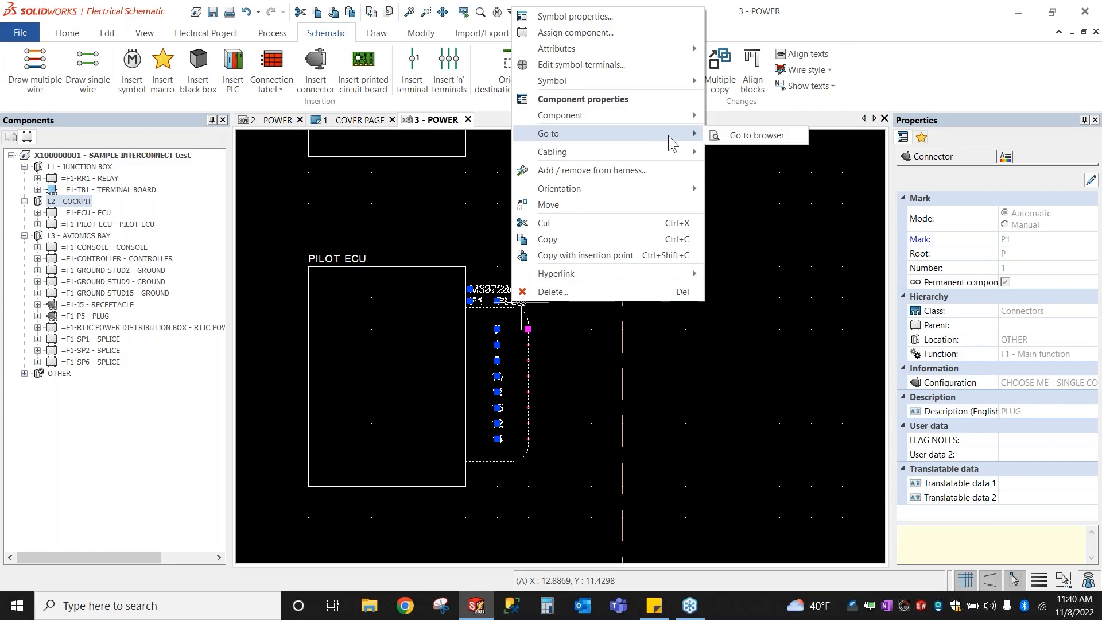
pyautogui.click(730, 135)
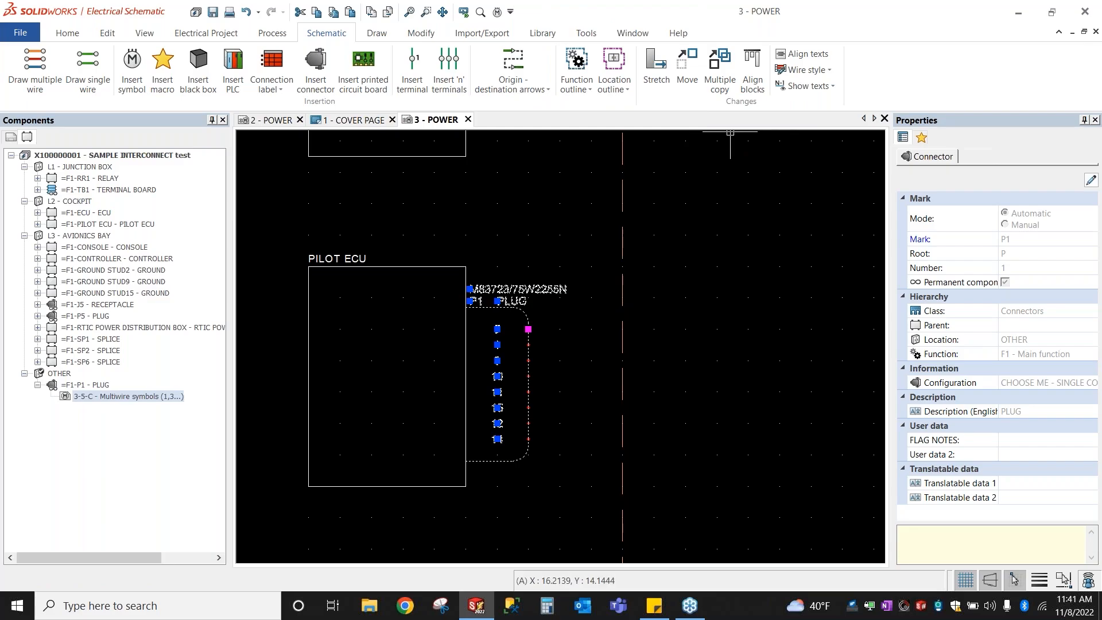
# Step: Drag =F1-P1 - PLUG onto =F1-PILOT ECU and check both entries' properties
pyautogui.click(89, 388)
pyautogui.click(81, 388)
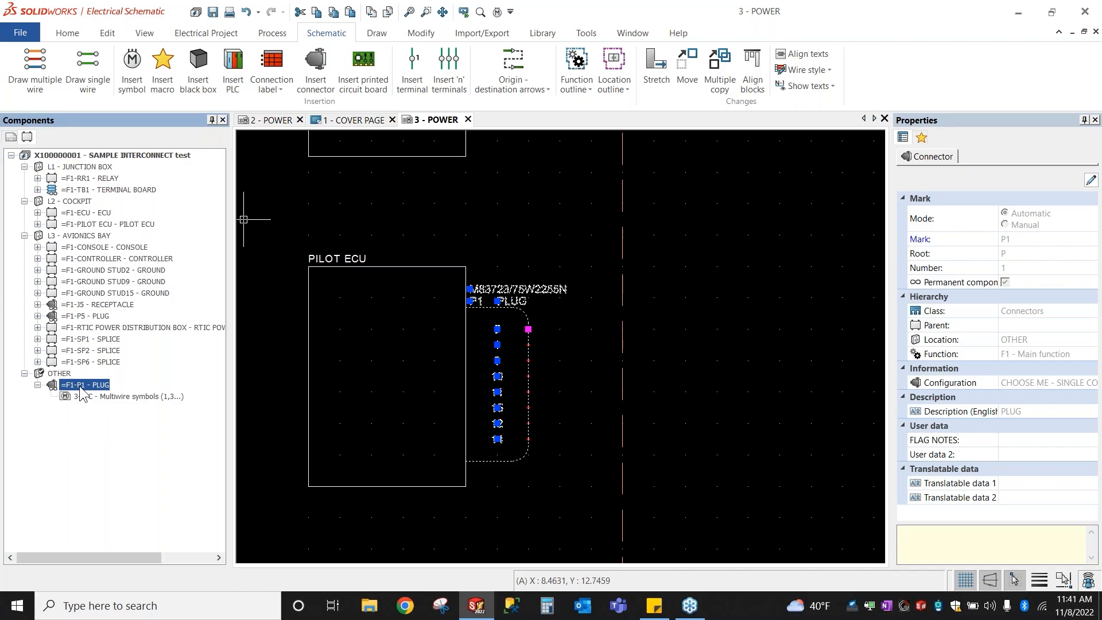
pyautogui.click(81, 389)
pyautogui.moveTo(88, 392); pyautogui.dragTo(113, 229)
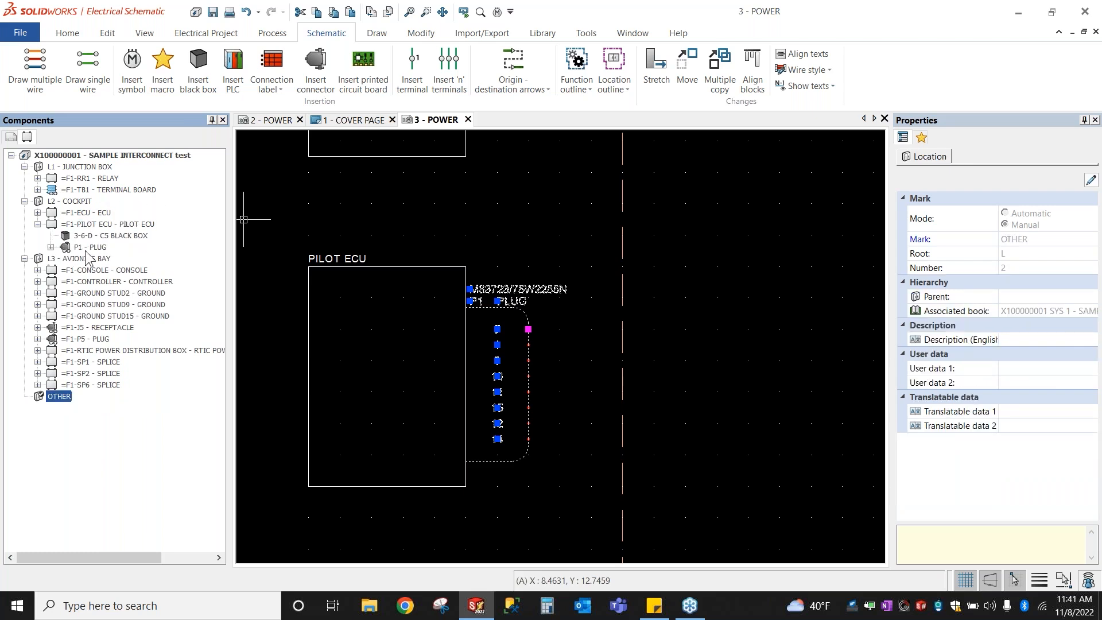
pyautogui.click(86, 250)
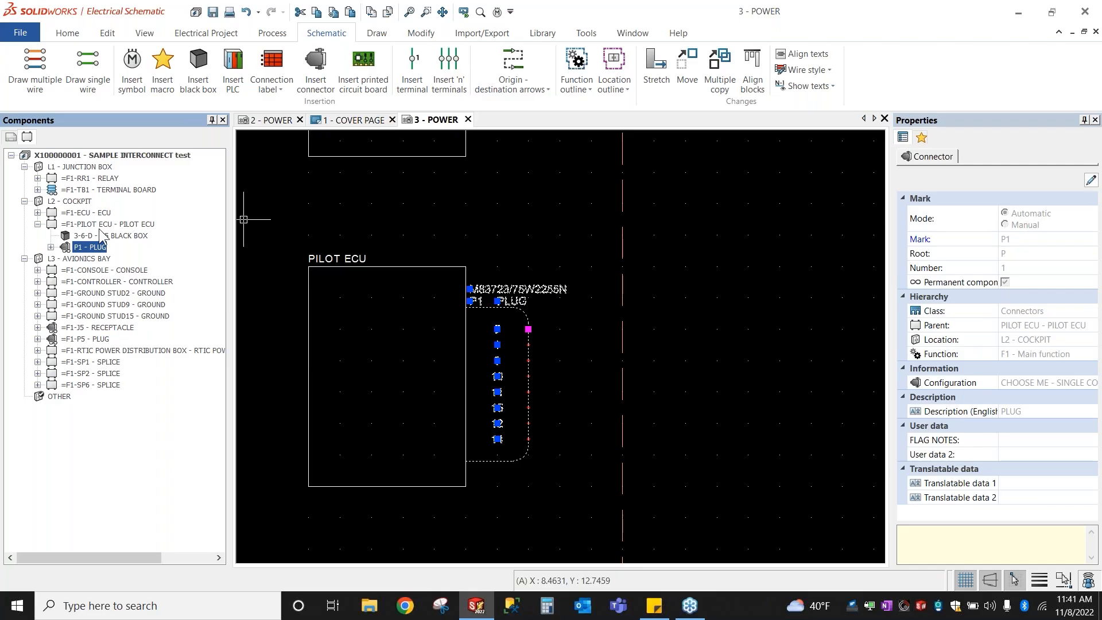
pyautogui.click(98, 225)
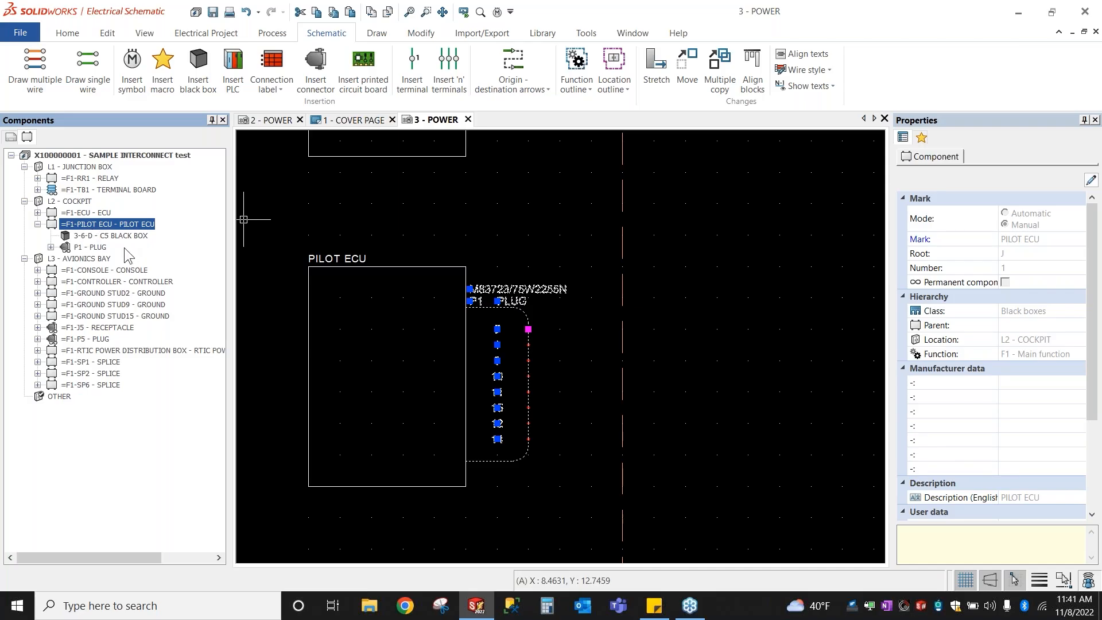
pyautogui.click(538, 256)
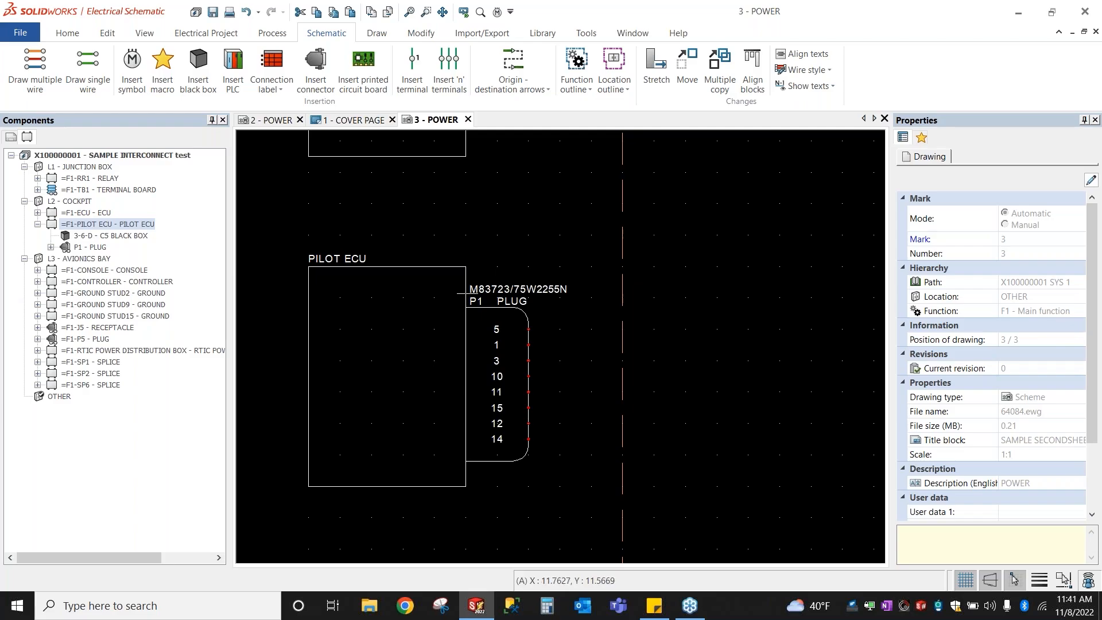
# Step: Select the P1 - PLUG entry and pan across the schematic sheet
pyautogui.scroll(-1, 610, 334)
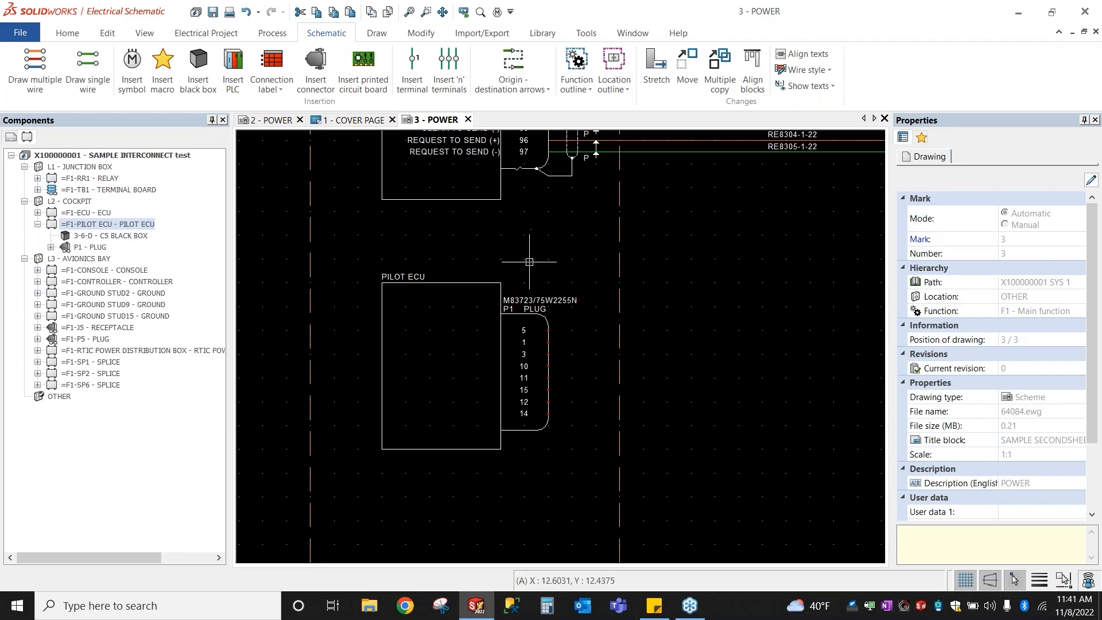
pyautogui.click(84, 247)
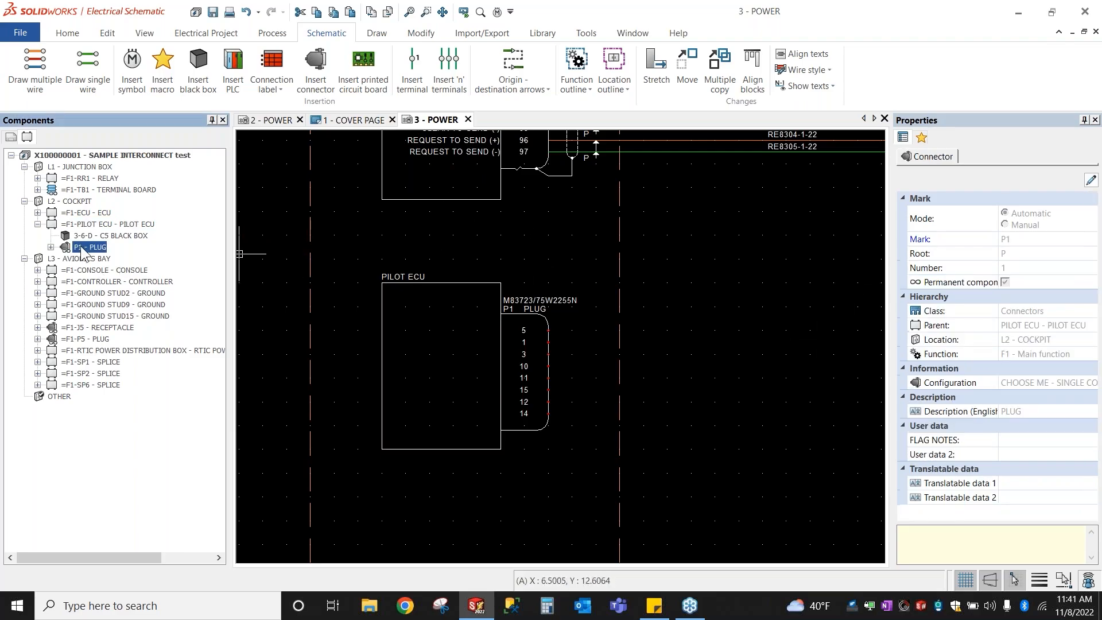
pyautogui.press('ctrl')
pyautogui.moveTo(90, 251)
pyautogui.mouseDown()
pyautogui.moveTo(187, 402)
pyautogui.moveTo(138, 278)
pyautogui.moveTo(122, 313)
pyautogui.moveTo(99, 242)
pyautogui.moveTo(95, 255)
pyautogui.mouseUp()
pyautogui.scroll(-1, 767, 313)
pyautogui.moveTo(733, 322); pyautogui.dragTo(488, 280, button='middle')
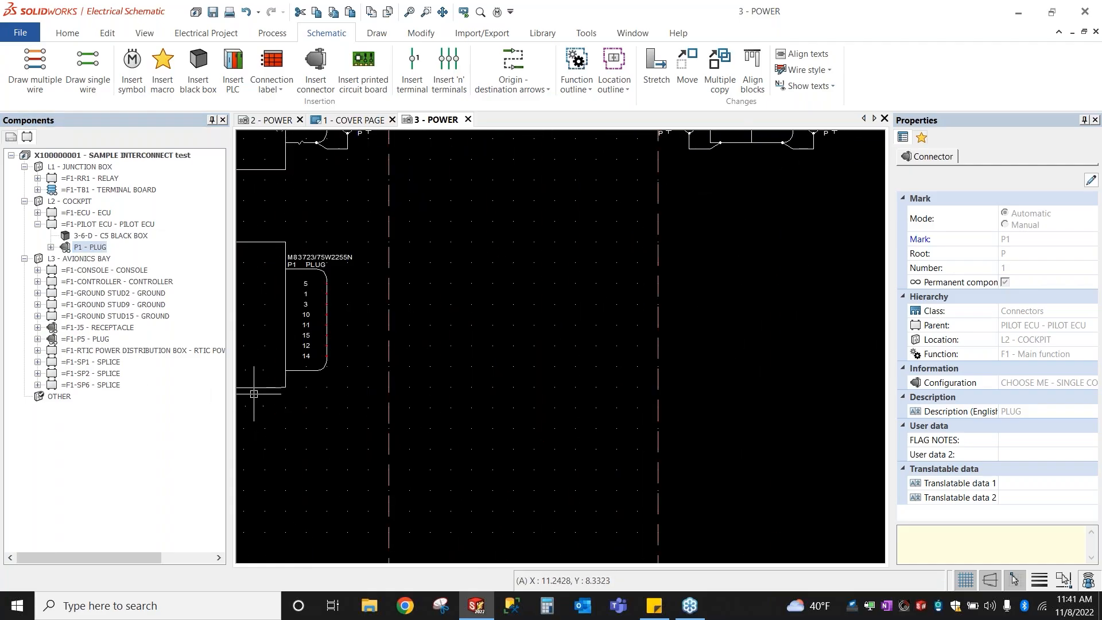
pyautogui.scroll(-1, 255, 395)
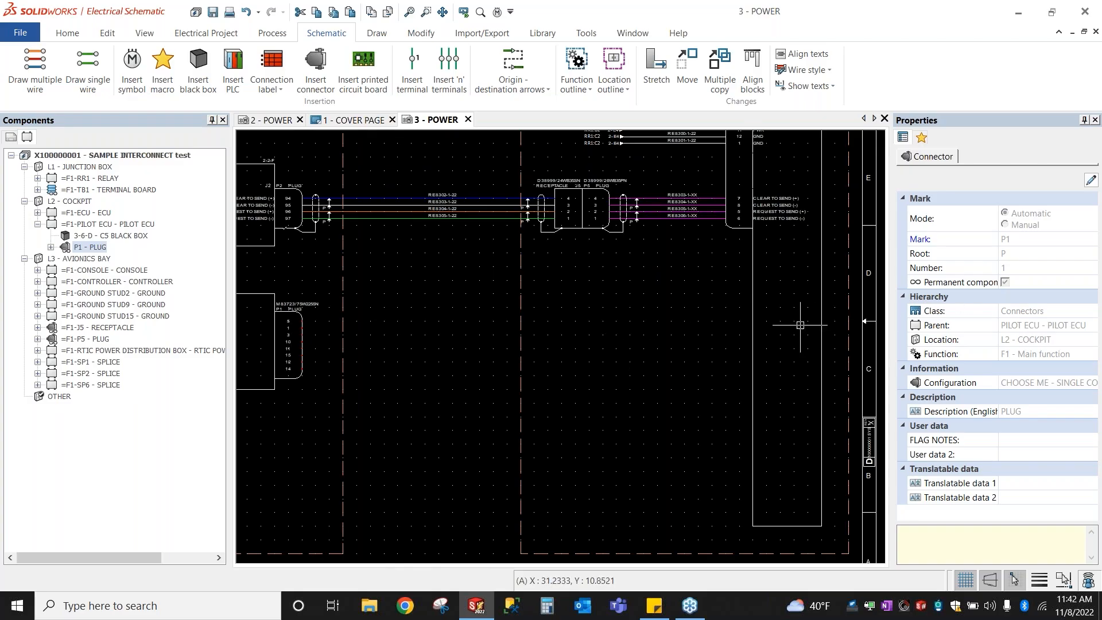
# Step: Select the CONSOLE black box and expand =F1-CONSOLE in the Components tree
pyautogui.click(751, 300)
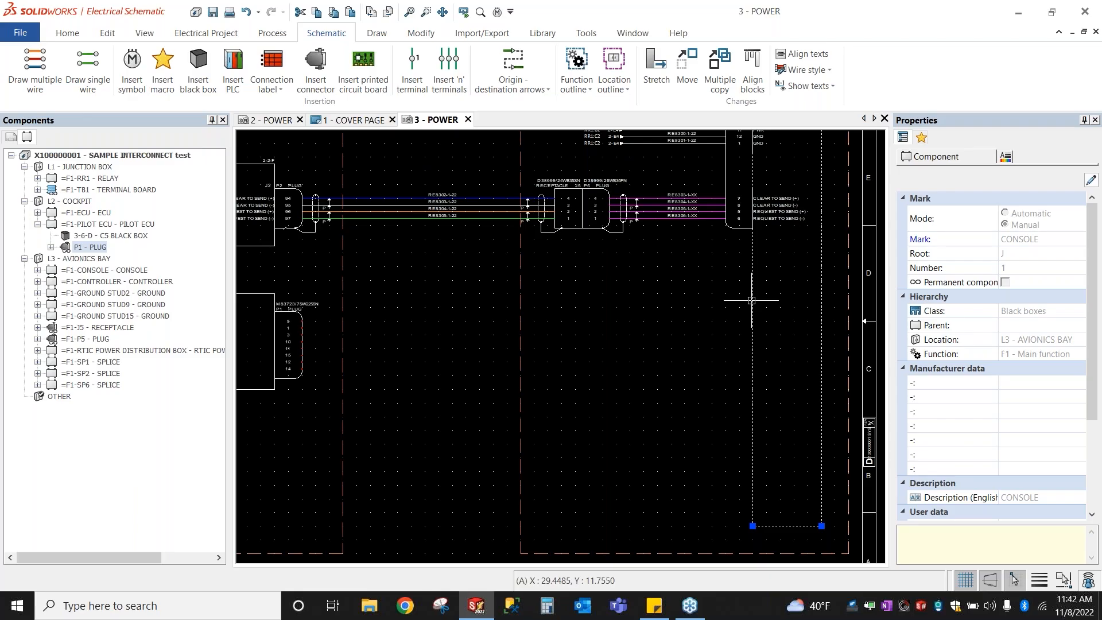
pyautogui.click(87, 270)
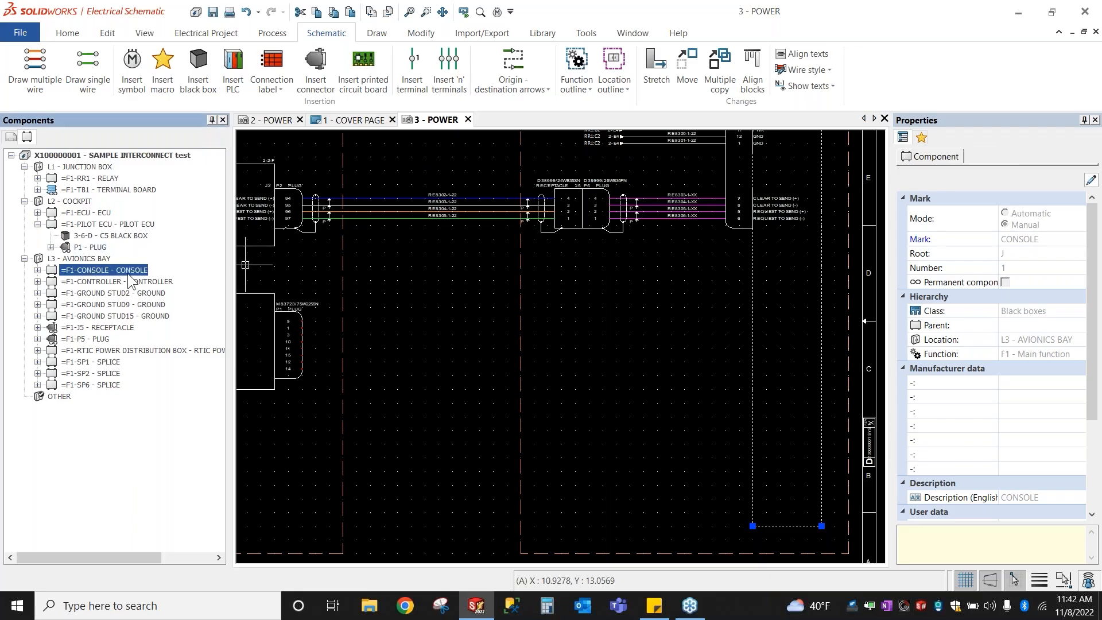
pyautogui.click(37, 270)
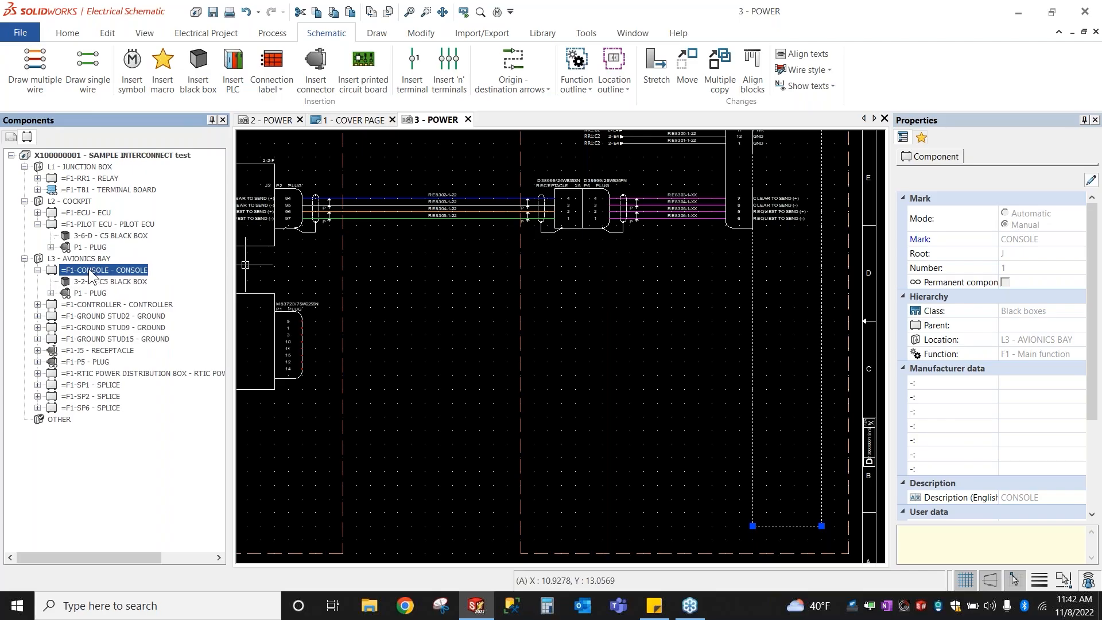
pyautogui.press('ctrl')
pyautogui.press('ctrl')
# Step: Create a new connector under the CONSOLE component
pyautogui.rightClick(93, 269)
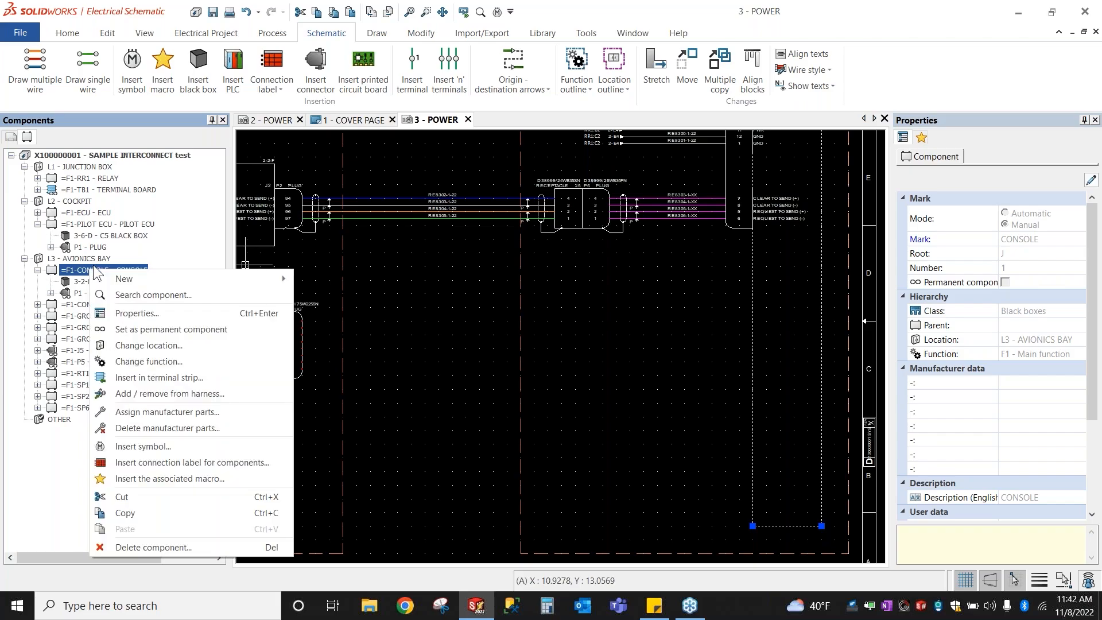
pyautogui.press('ctrl')
pyautogui.press('ctrl')
pyautogui.moveTo(124, 279)
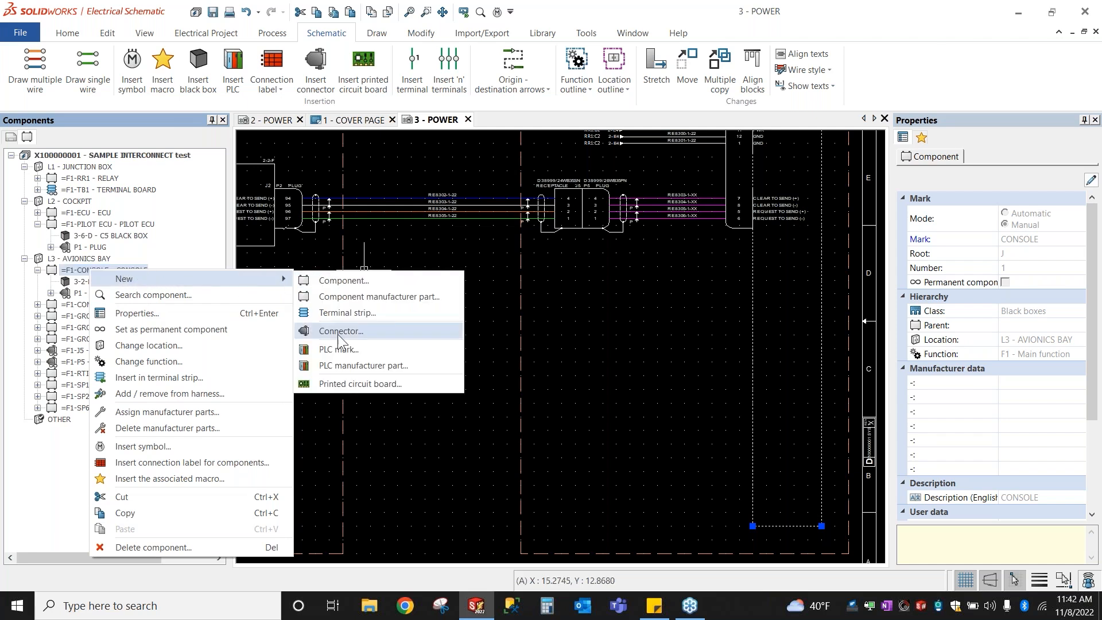
pyautogui.press('ctrl')
pyautogui.click(333, 335)
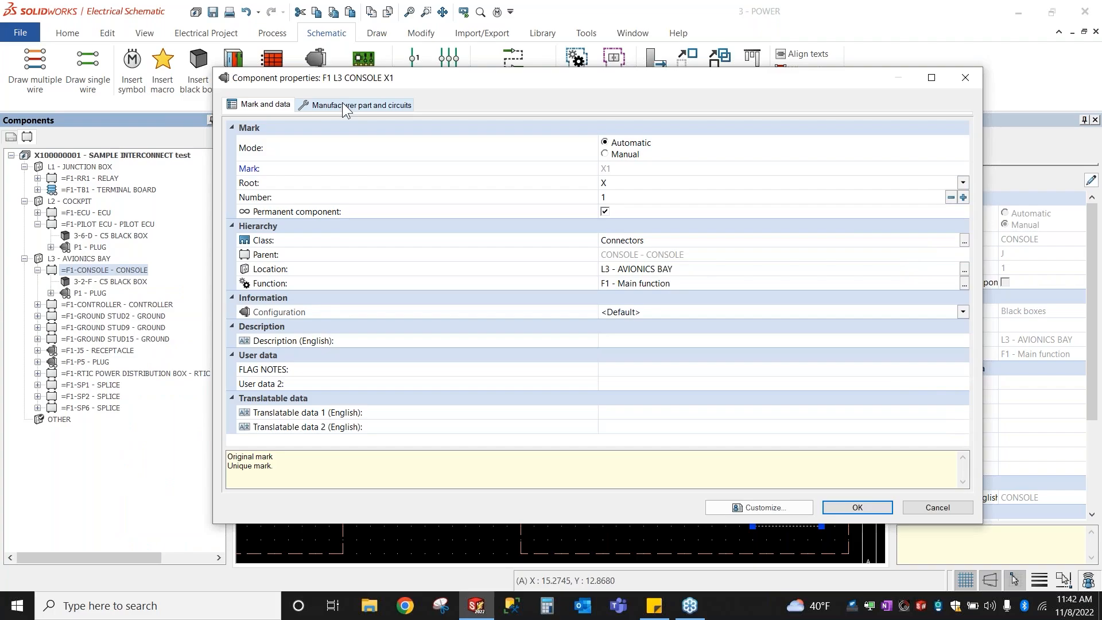
# Step: Give the new connector Root P and description PLUG, then view its manufacturer parts
pyautogui.click(624, 161)
pyautogui.click(632, 181)
pyautogui.write('P')
pyautogui.click(626, 335)
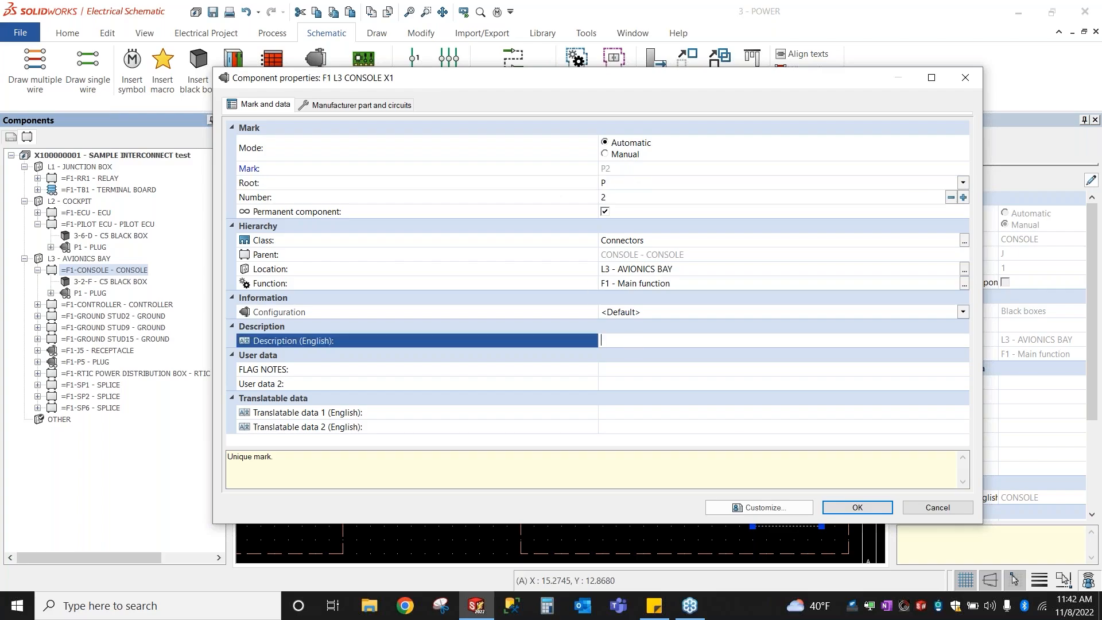
pyautogui.write('PLUG')
pyautogui.click(637, 373)
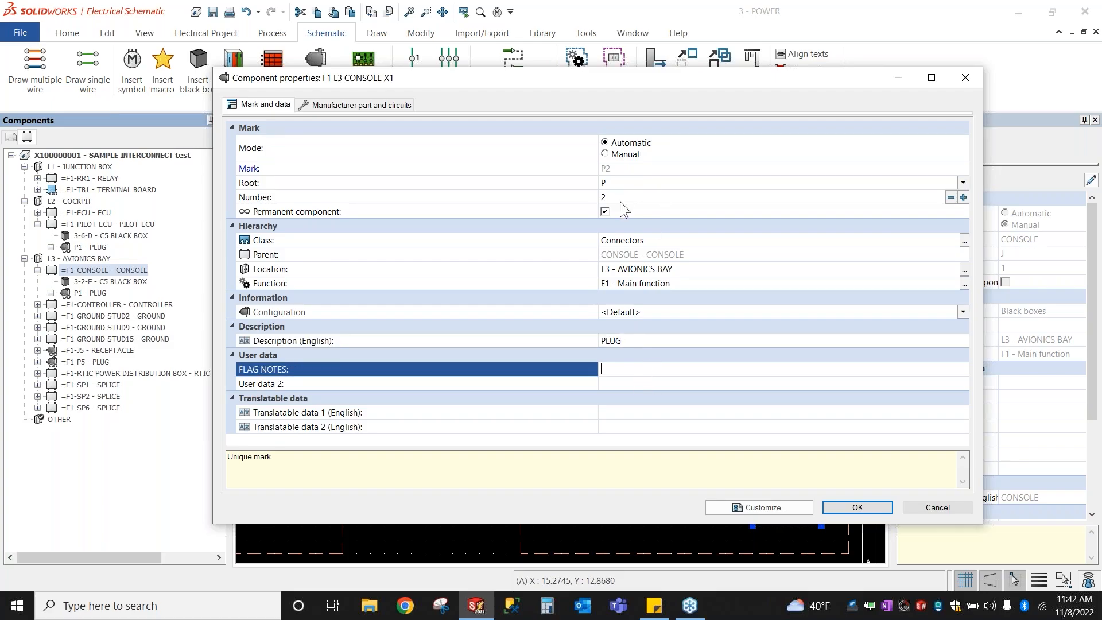
pyautogui.click(343, 104)
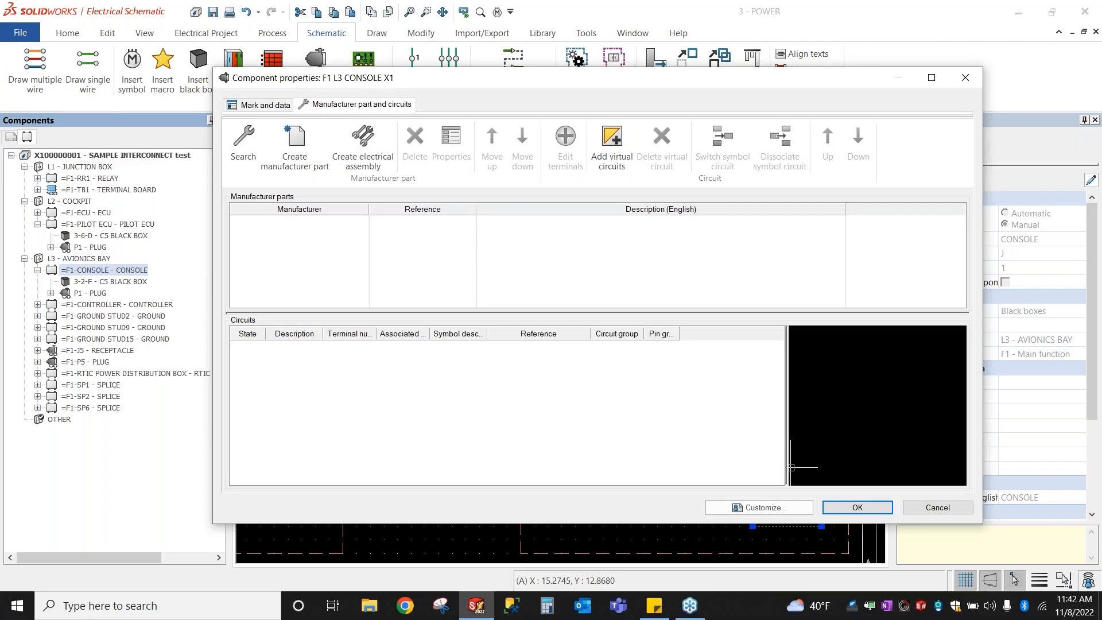
# Step: Filter parts by reference M83723/75 and assign TE Connectivity M83723/75W2255N
pyautogui.click(246, 142)
pyautogui.click(254, 91)
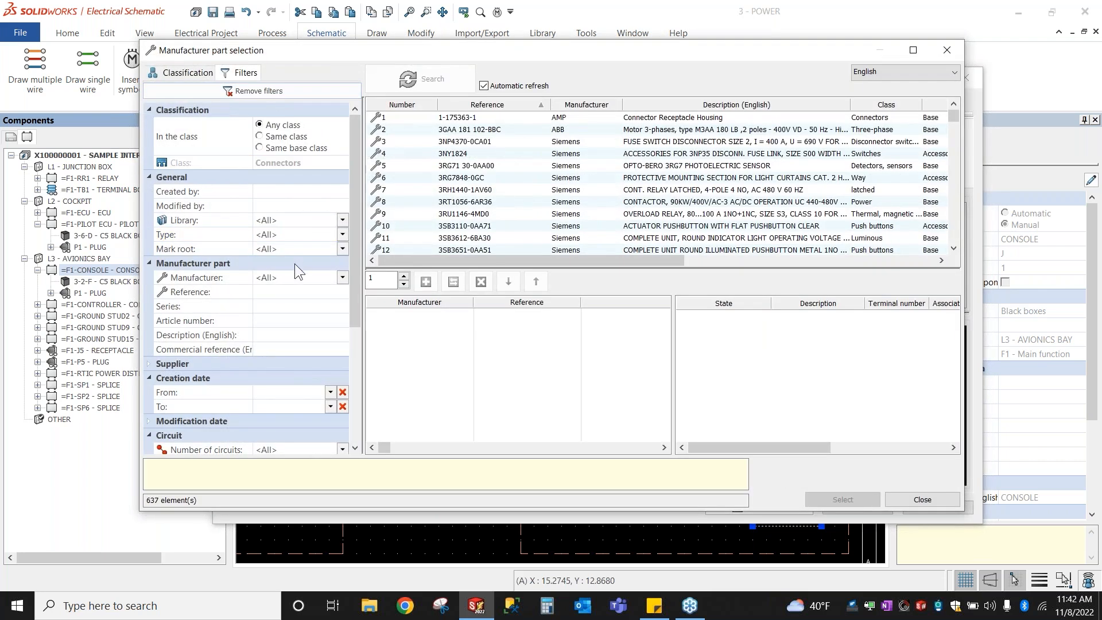
pyautogui.click(294, 291)
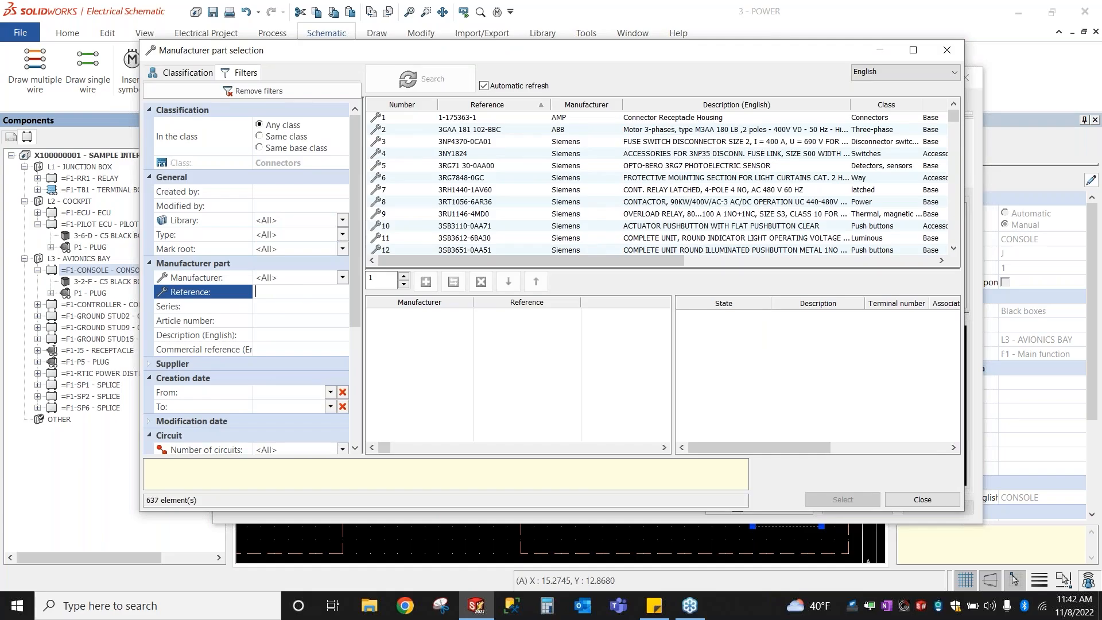
pyautogui.write('M8')
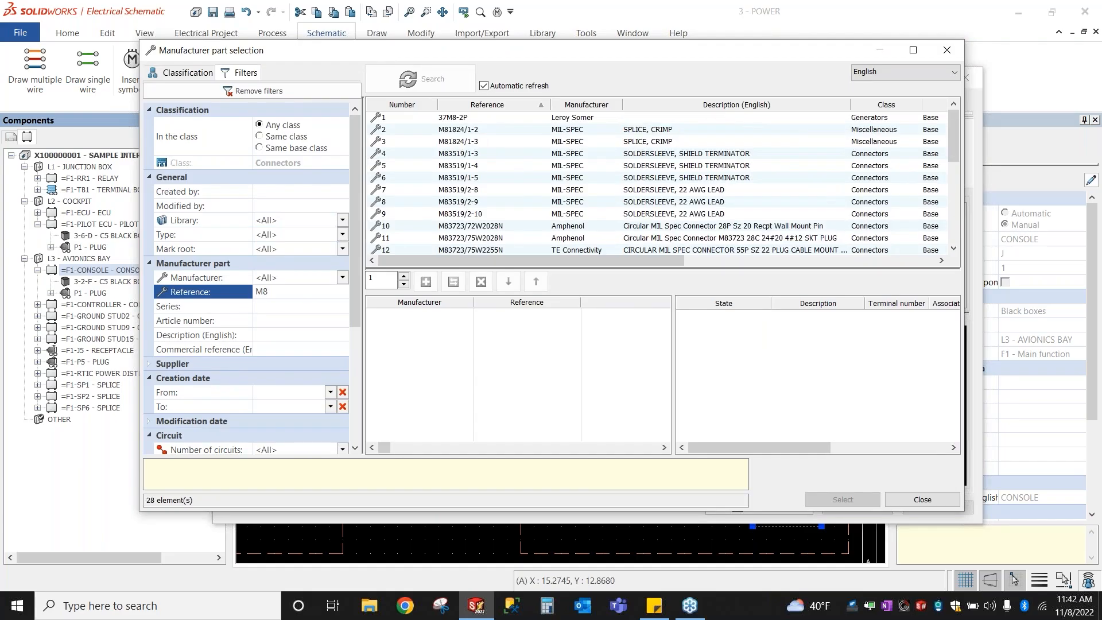
pyautogui.write('3723')
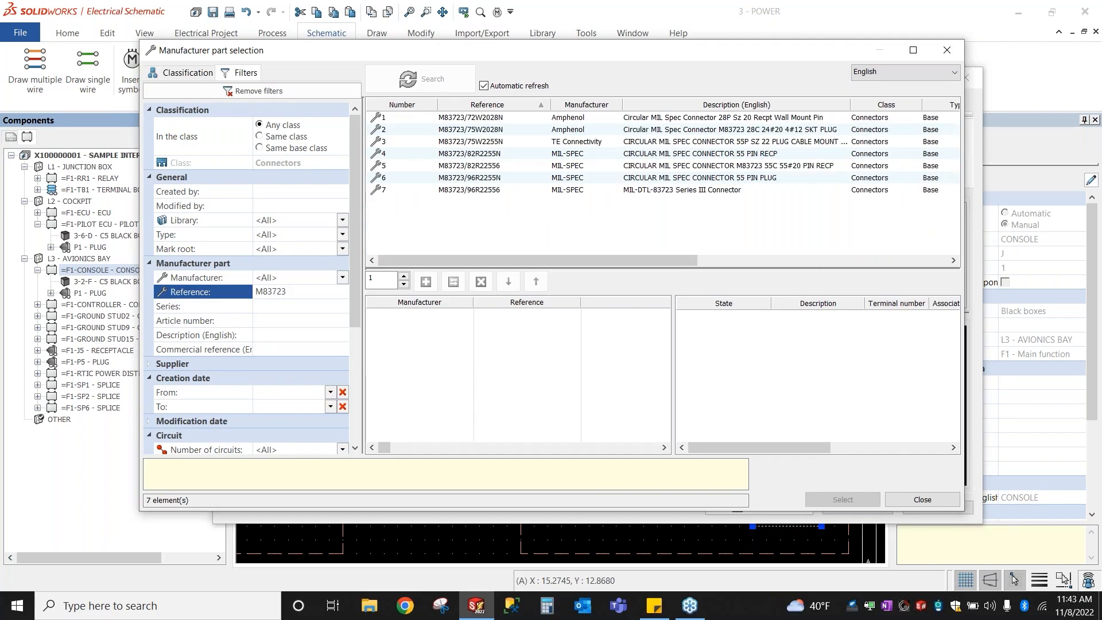
pyautogui.write('/75')
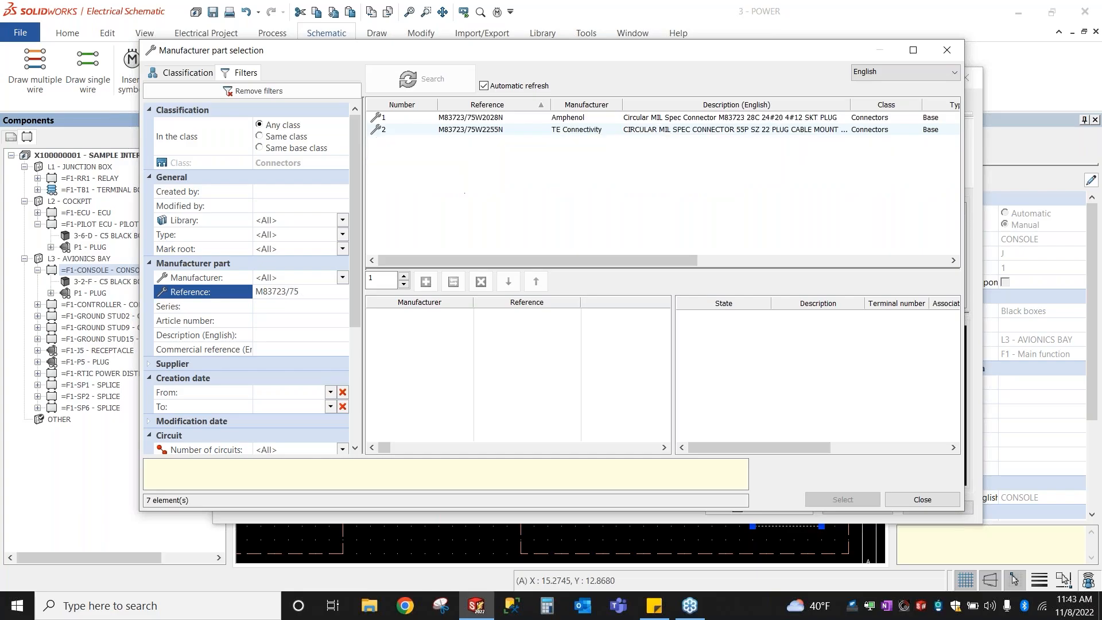
pyautogui.click(483, 129)
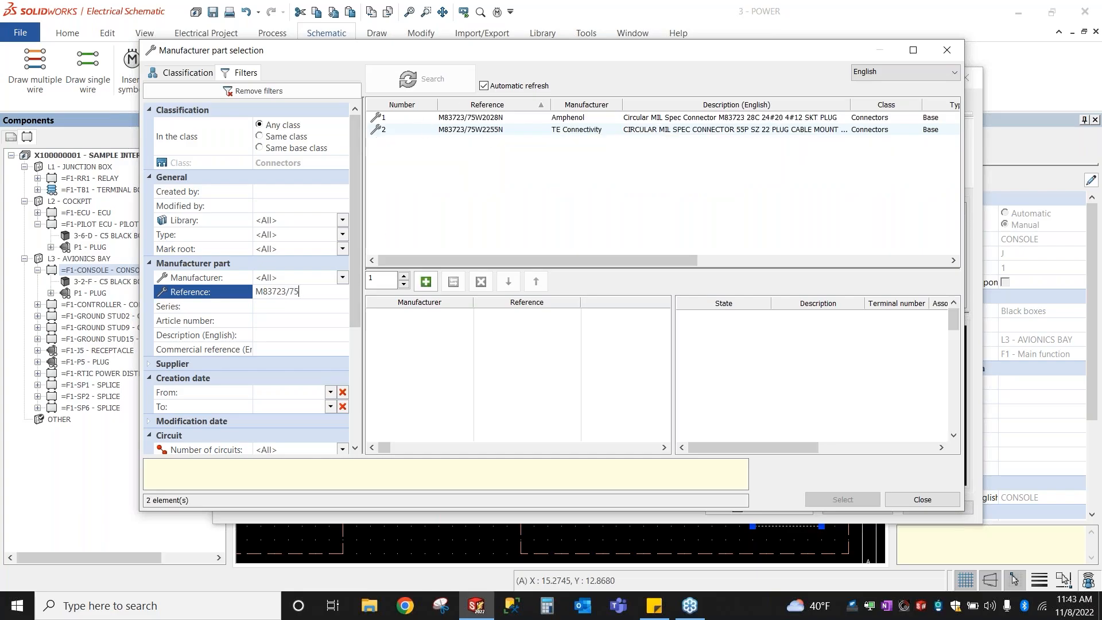
pyautogui.doubleClick(483, 129)
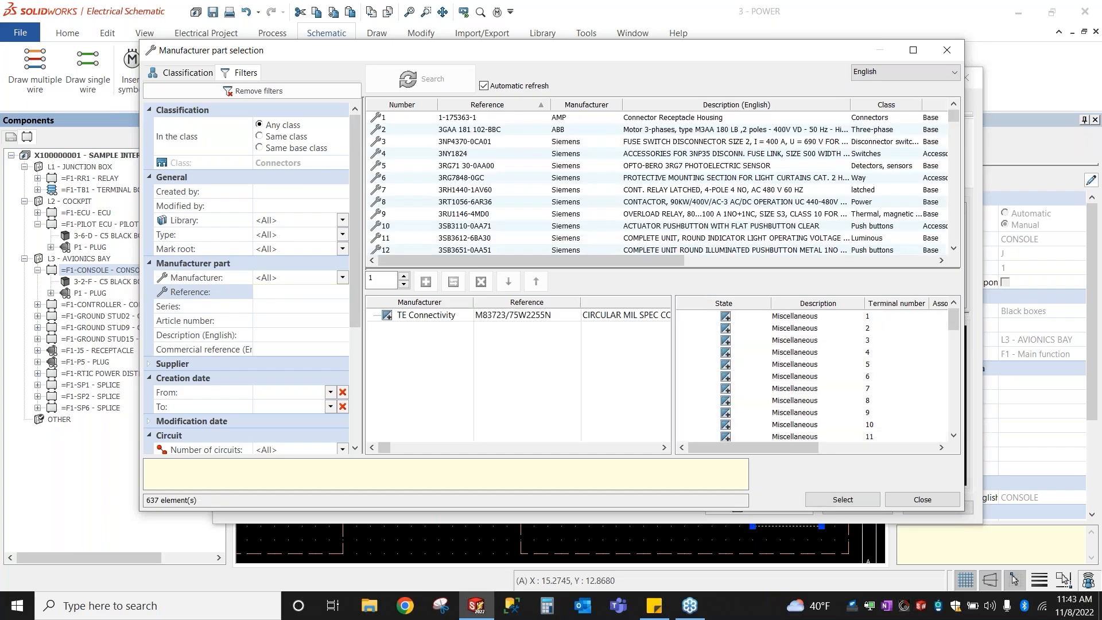
pyautogui.click(835, 501)
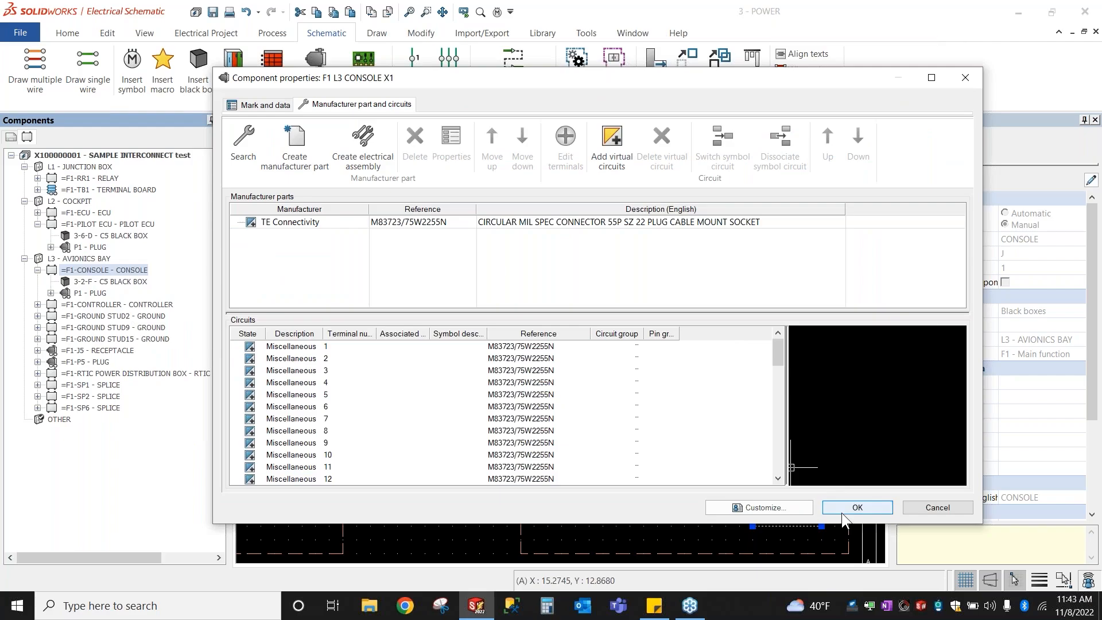
# Step: Confirm the connector properties and inspect P2, CONSOLE and OTHER in the tree
pyautogui.click(842, 511)
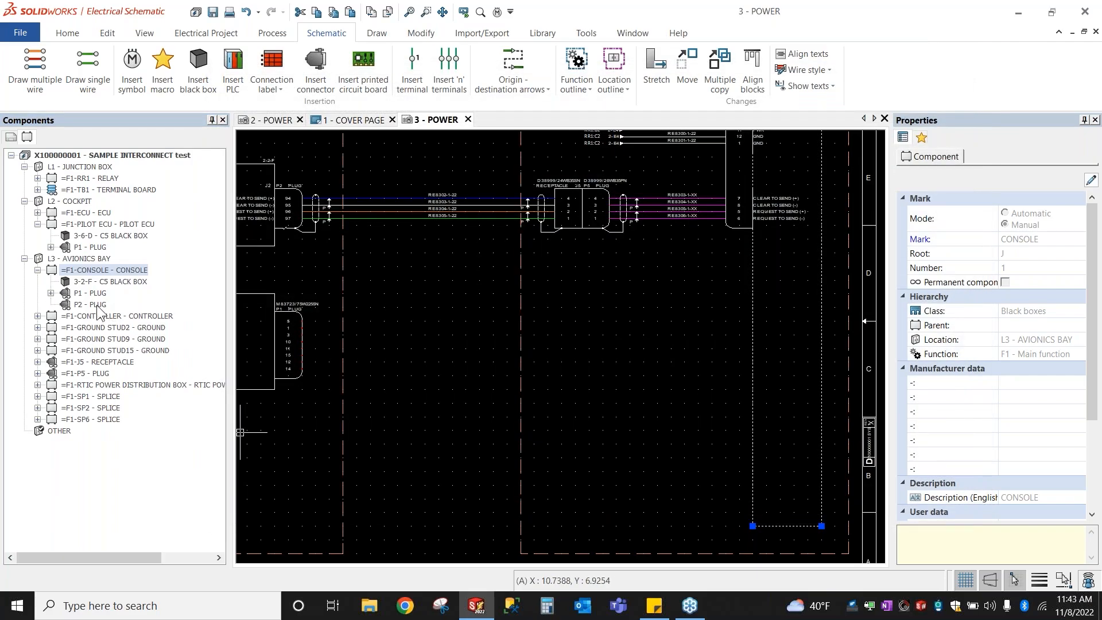
pyautogui.click(97, 306)
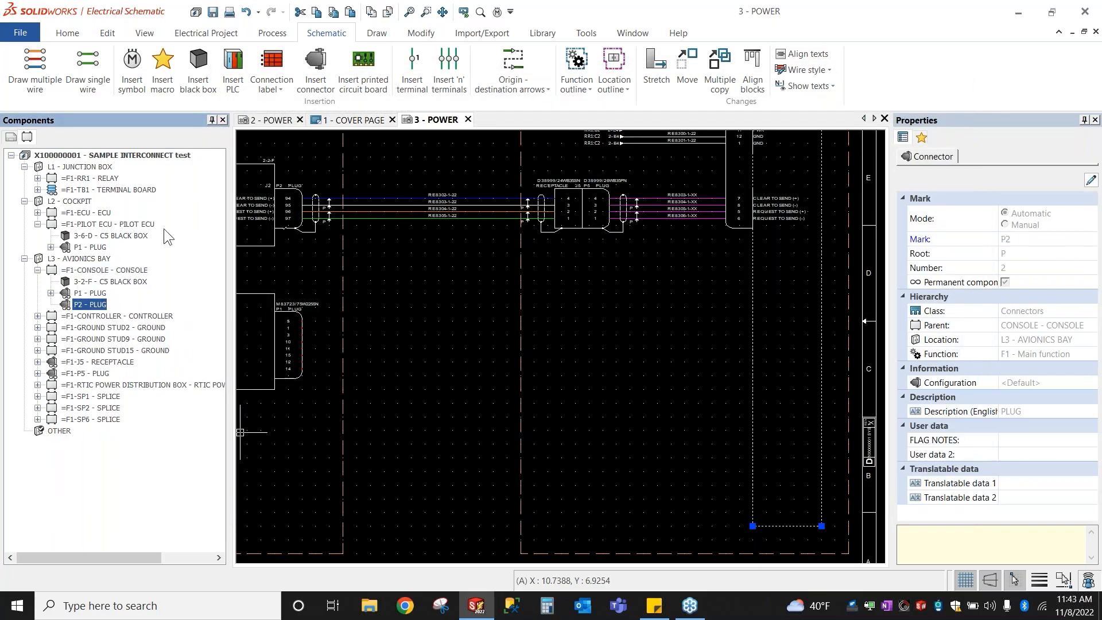
pyautogui.click(129, 271)
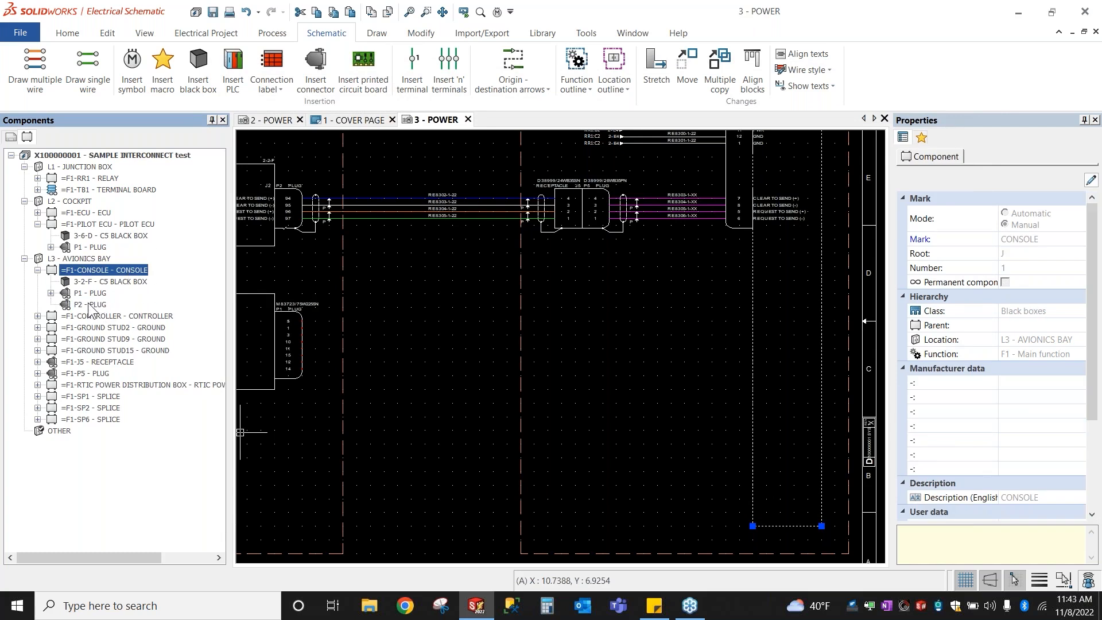
pyautogui.click(58, 432)
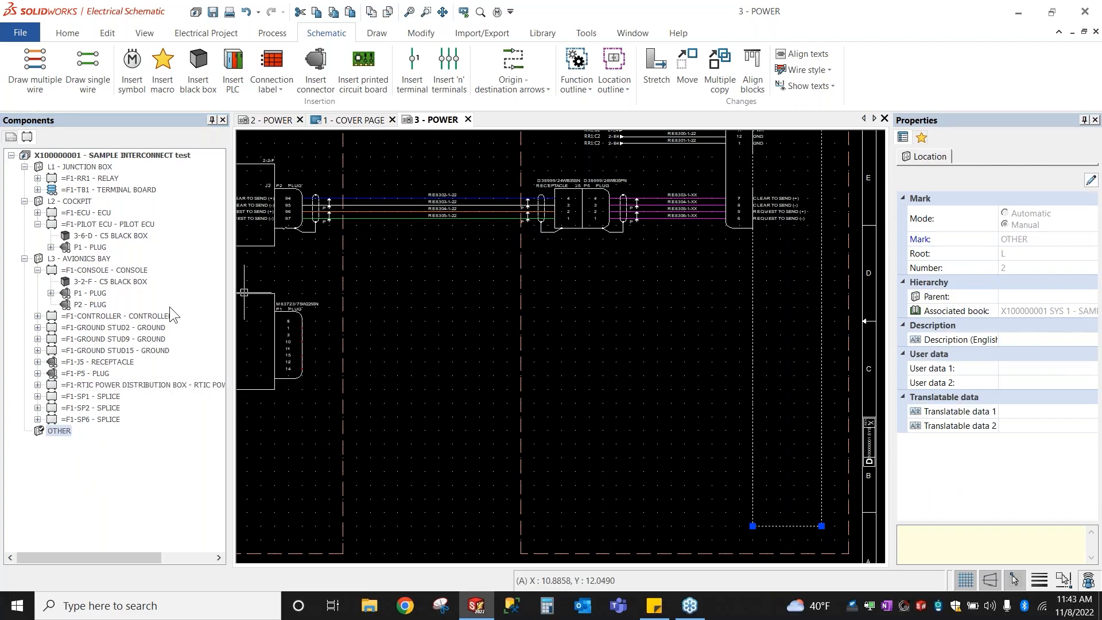
pyautogui.click(70, 305)
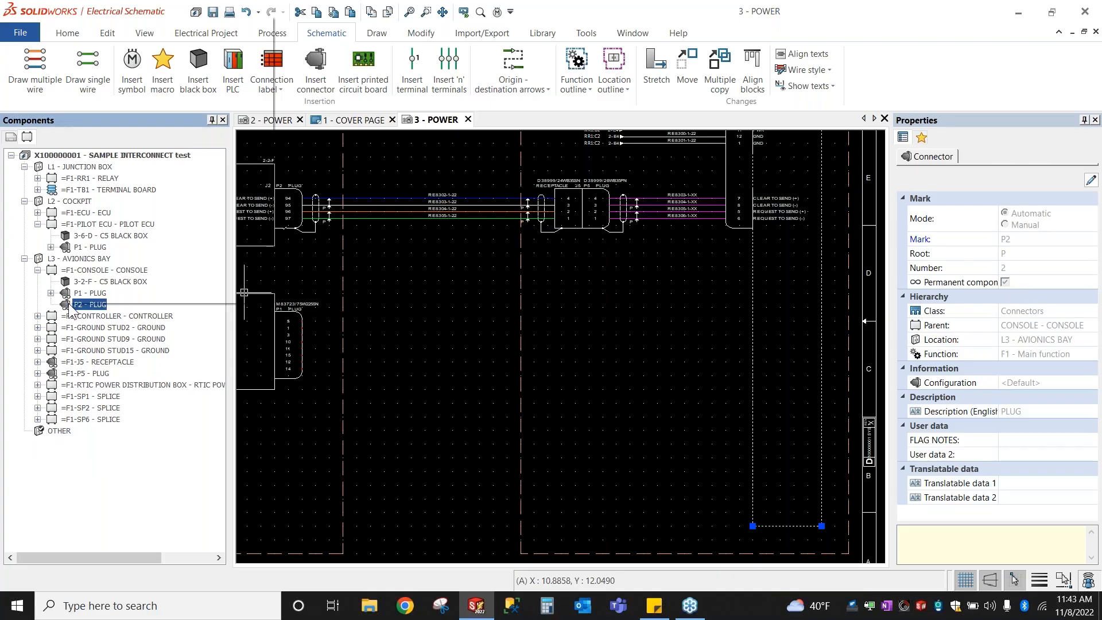
# Step: Start inserting the P2 - PLUG connector symbol with Insert connector
pyautogui.rightClick(72, 305)
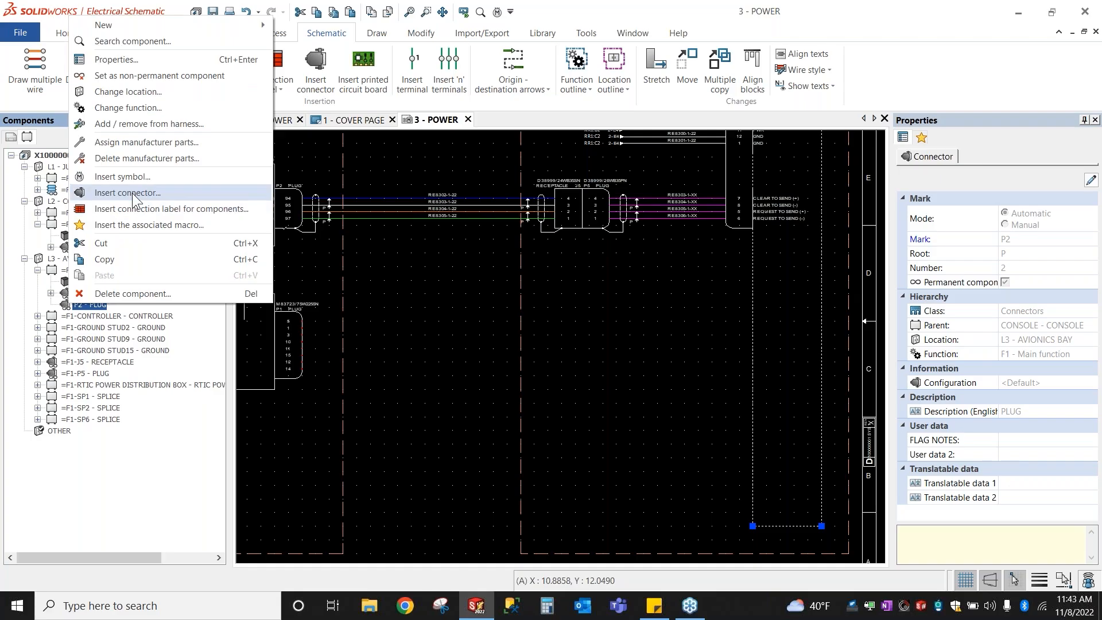
pyautogui.click(425, 397)
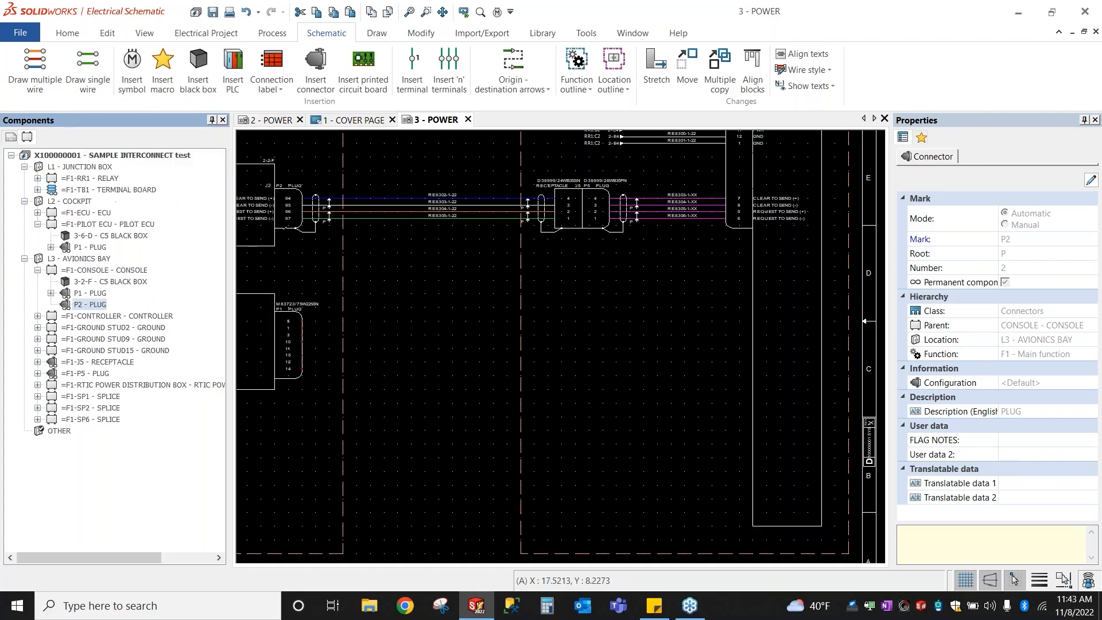
pyautogui.rightClick(76, 305)
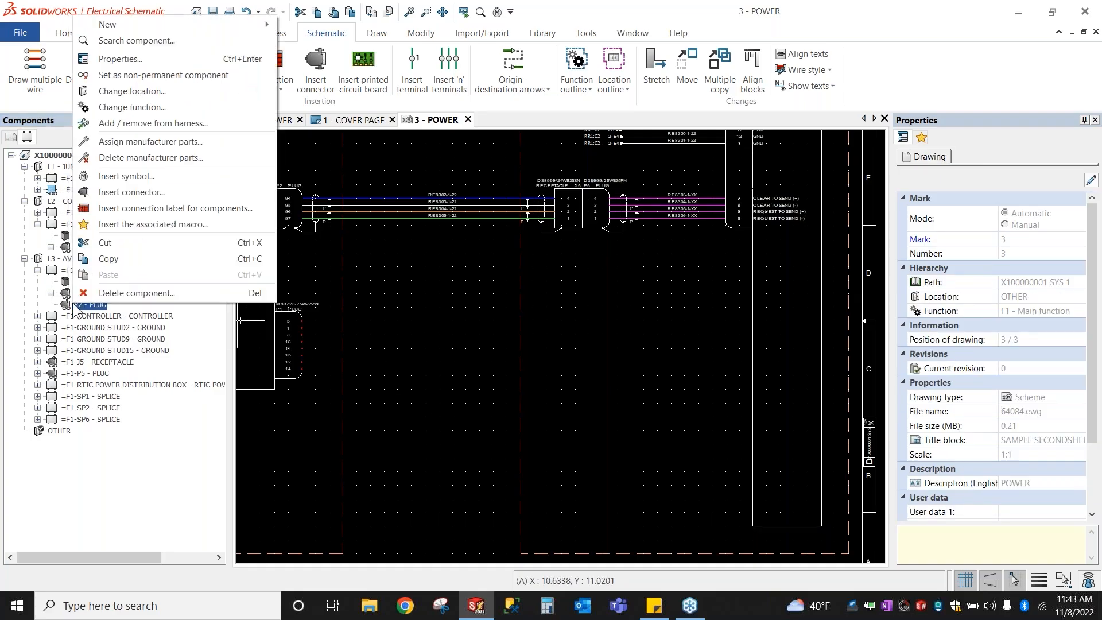
pyautogui.click(131, 192)
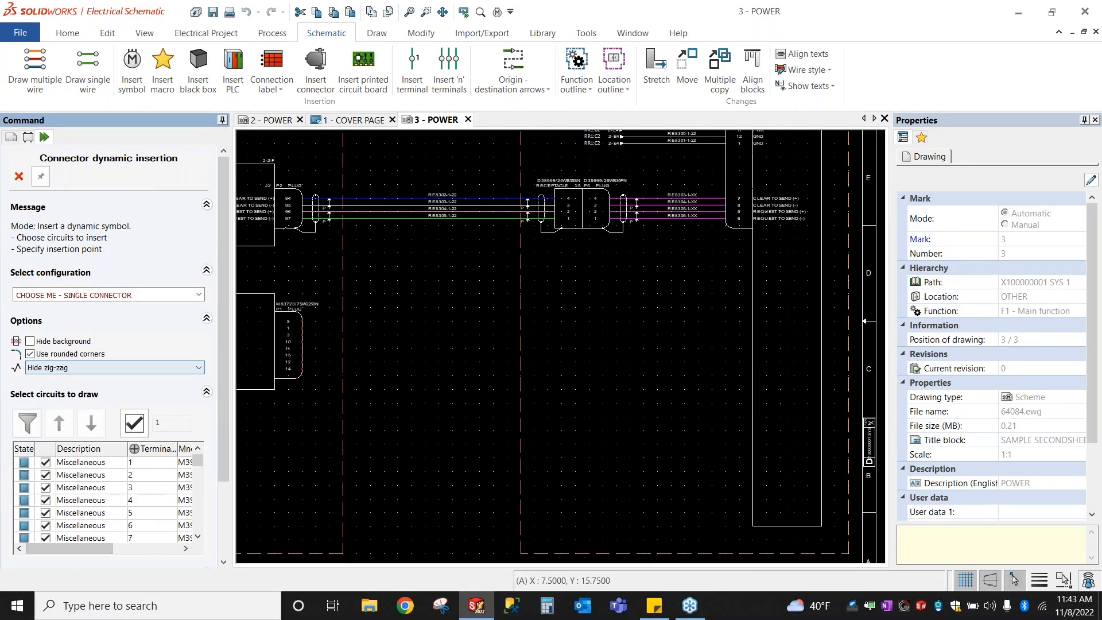
# Step: Limit the P2 plug symbol to circuits 2, 4, 11, 13, 15 and 19
pyautogui.click(136, 423)
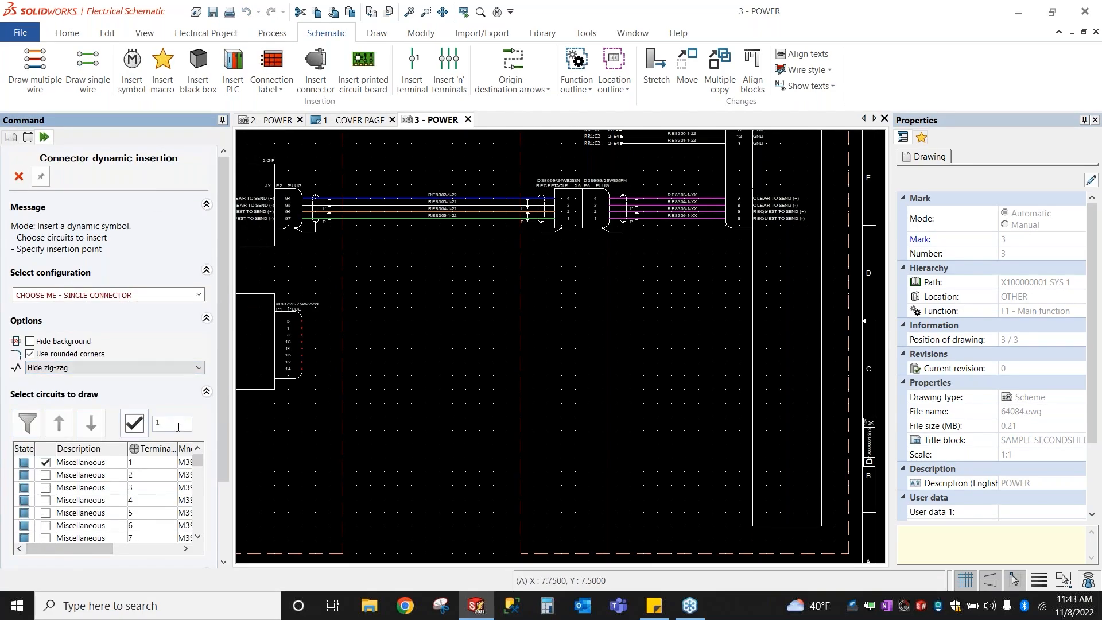
pyautogui.click(52, 478)
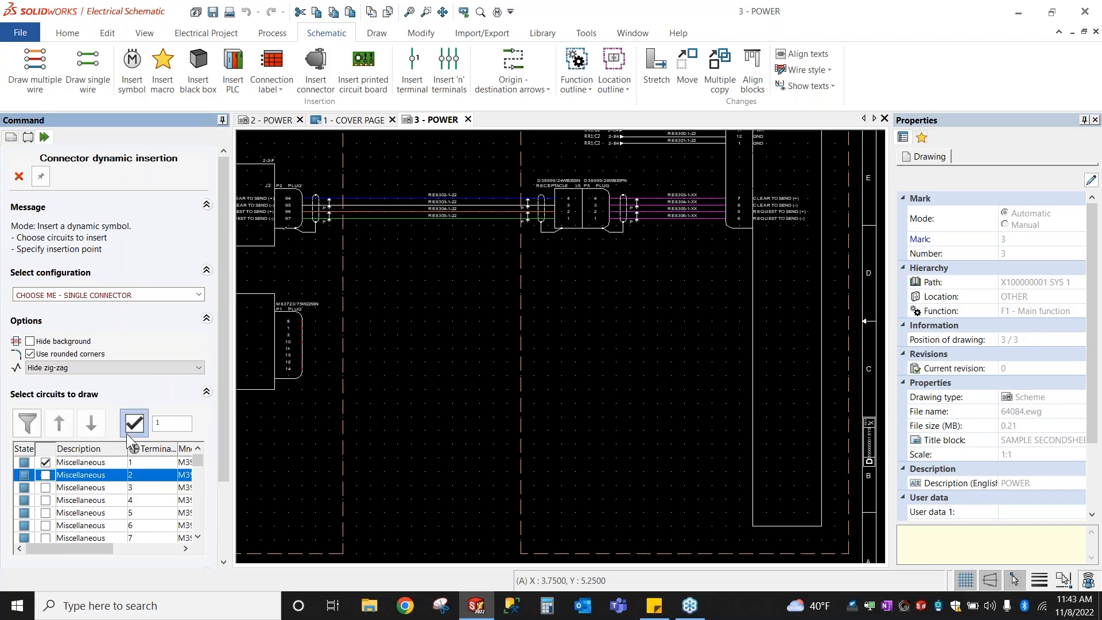
pyautogui.click(45, 475)
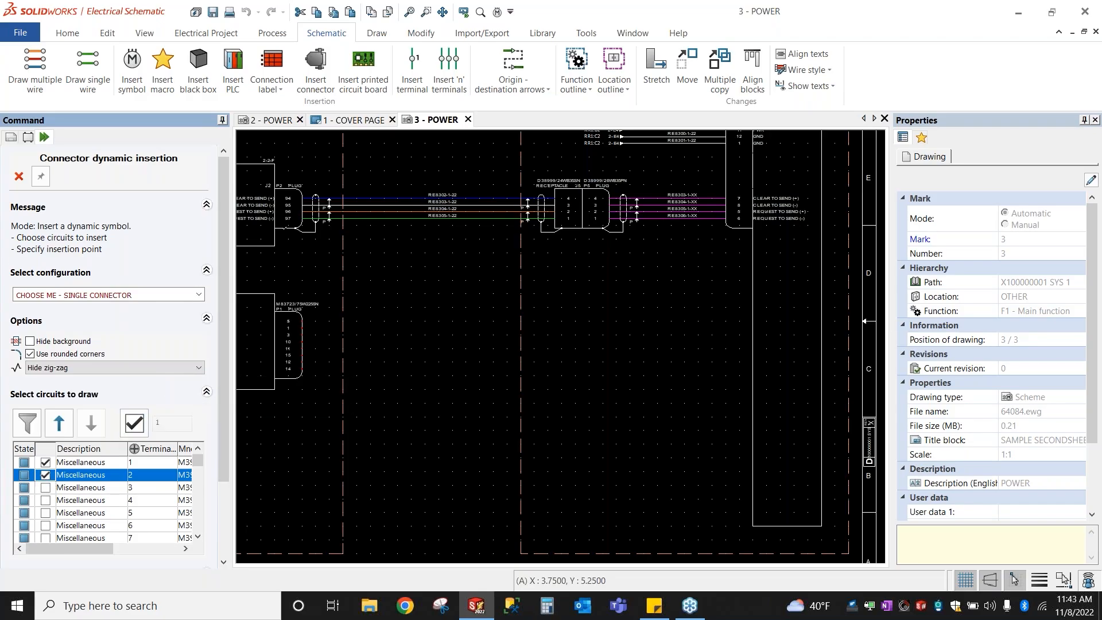
pyautogui.click(45, 500)
pyautogui.scroll(-4, 51, 515)
pyautogui.click(45, 434)
pyautogui.click(45, 459)
pyautogui.click(45, 485)
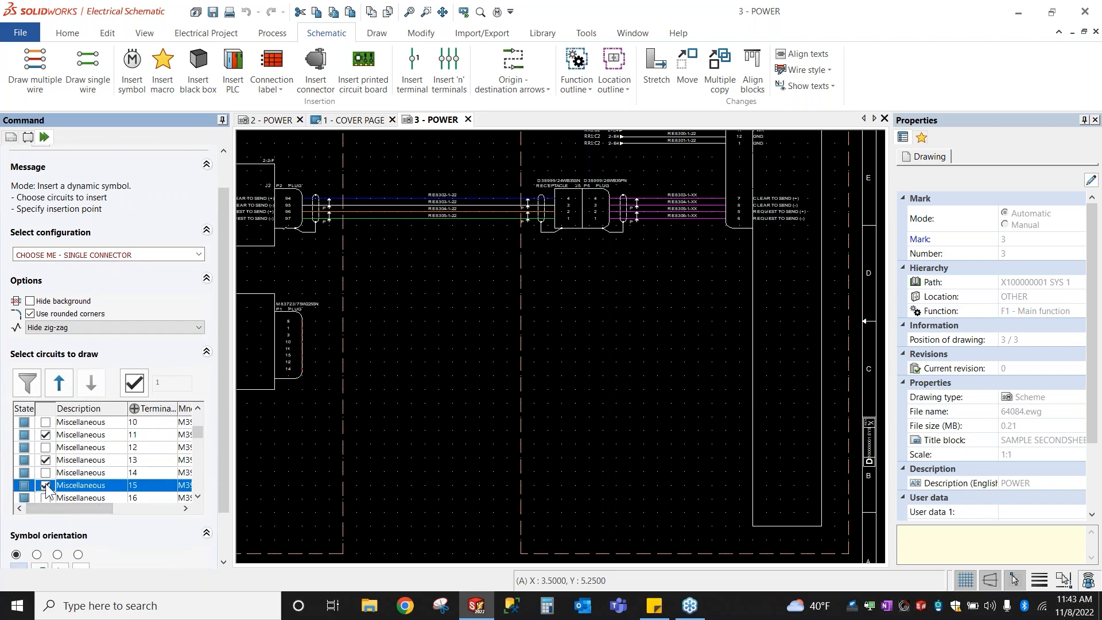
pyautogui.scroll(-3, 54, 454)
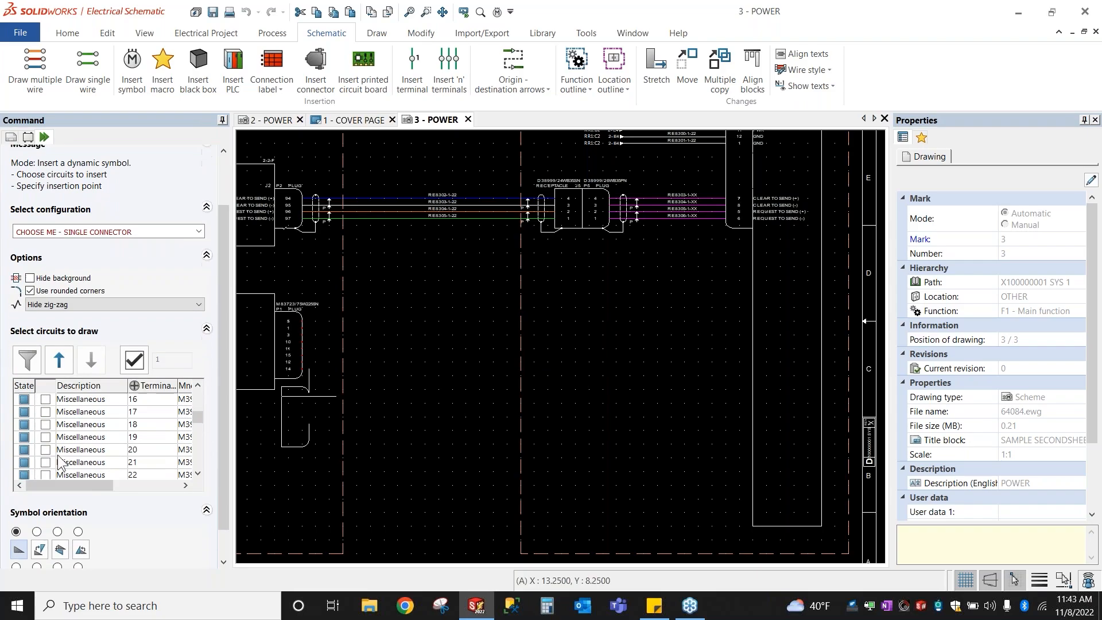
pyautogui.click(45, 437)
pyautogui.click(45, 450)
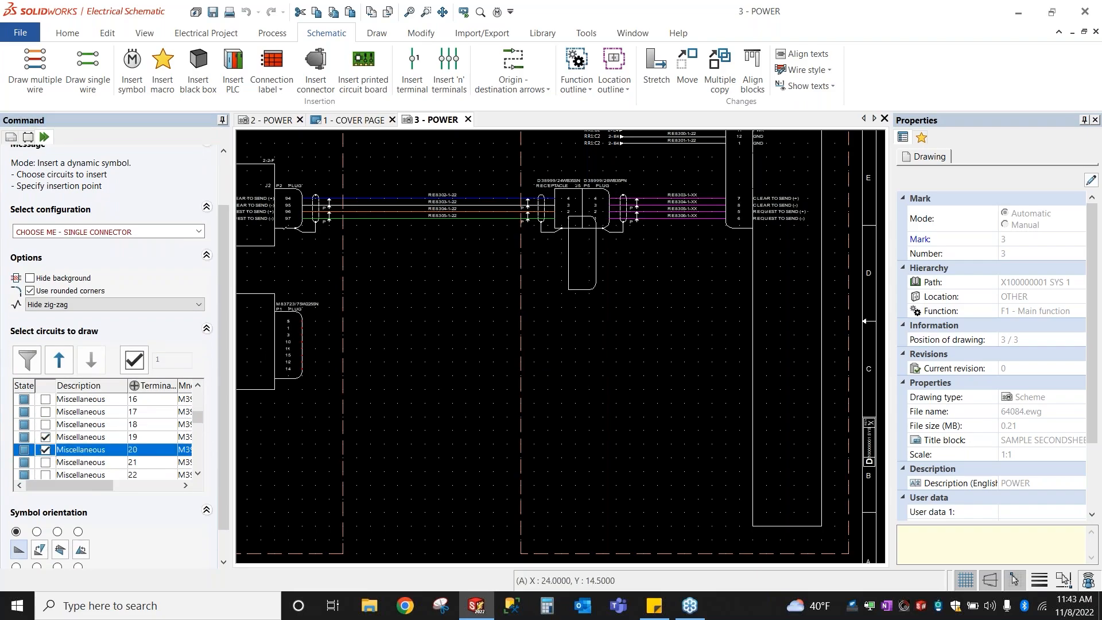
pyautogui.scroll(-1, 335, 349)
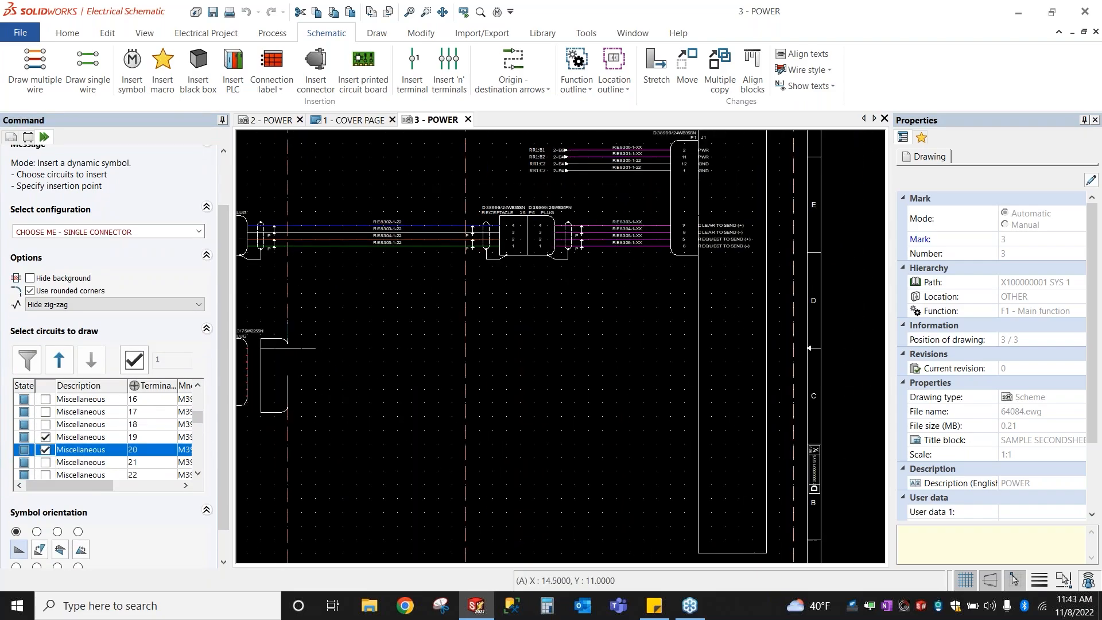
pyautogui.click(45, 449)
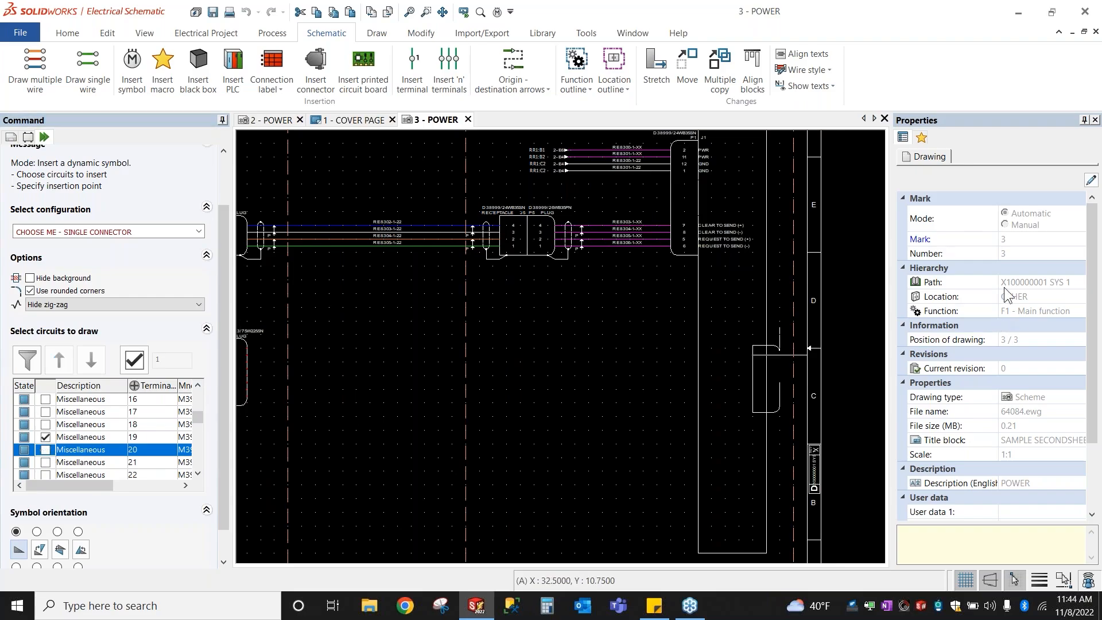
pyautogui.scroll(-2, 717, 362)
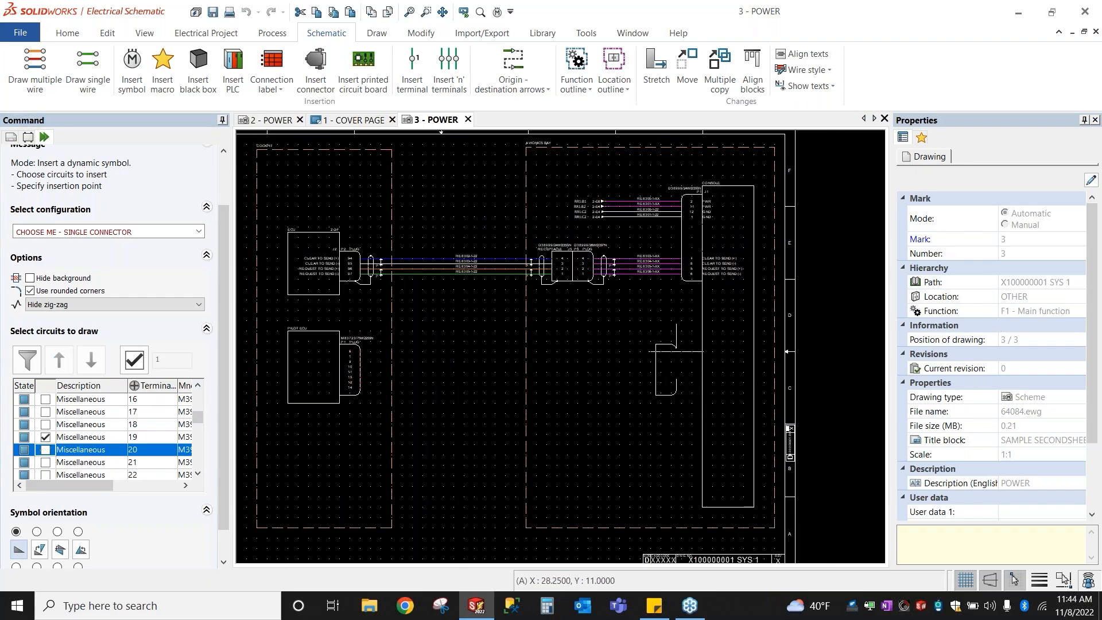
# Step: Rotate the P2 plug symbol twice and place it beside the console
pyautogui.press('space')
pyautogui.press('space')
pyautogui.press('space')
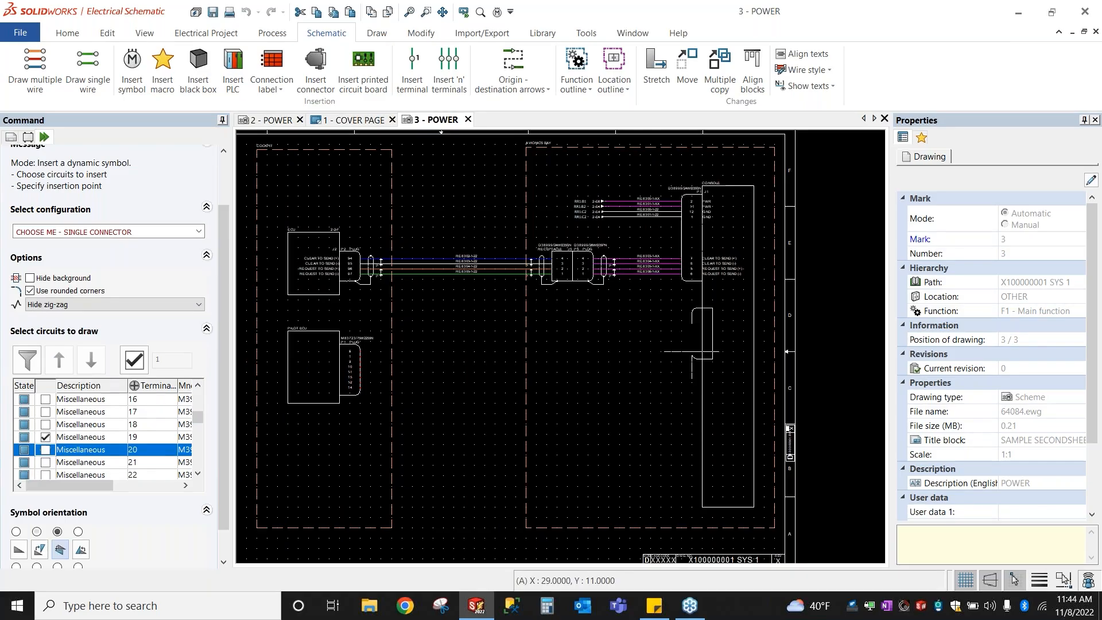
pyautogui.press('space')
pyautogui.press('space')
pyautogui.press('space')
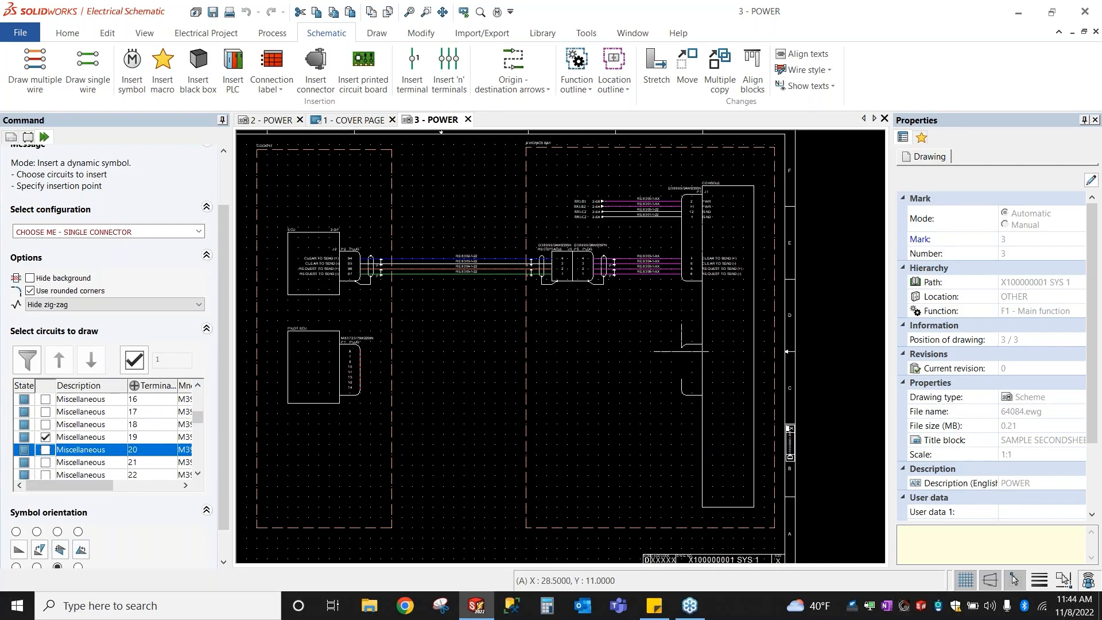
pyautogui.click(682, 351)
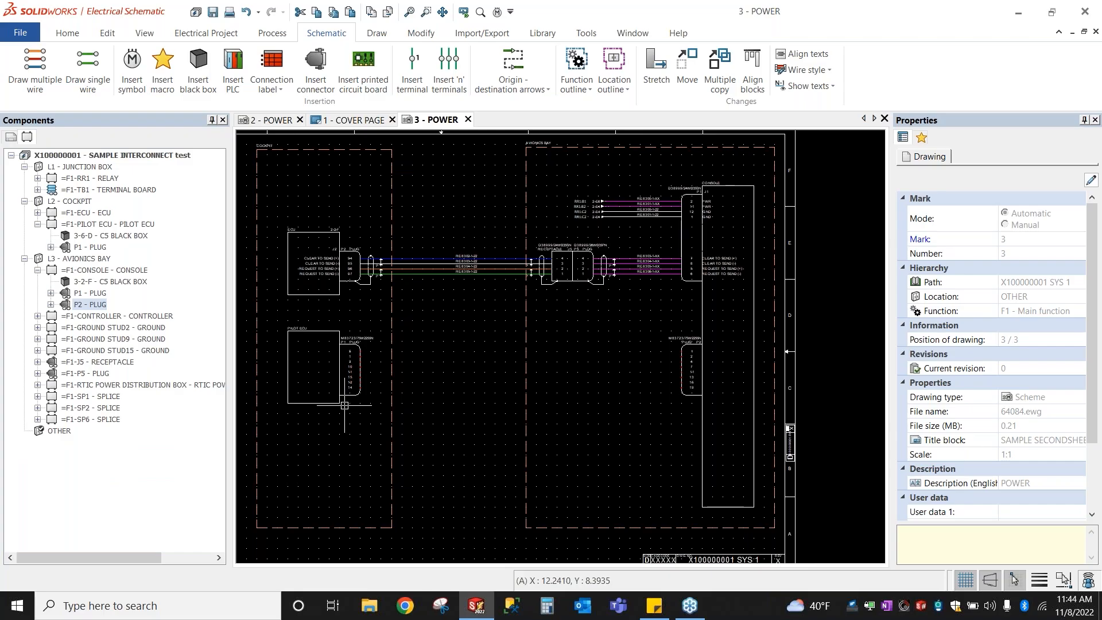
# Step: Select the new P2 plug, clear the selection and zoom out to the full POWER sheet
pyautogui.scroll(4, 660, 311)
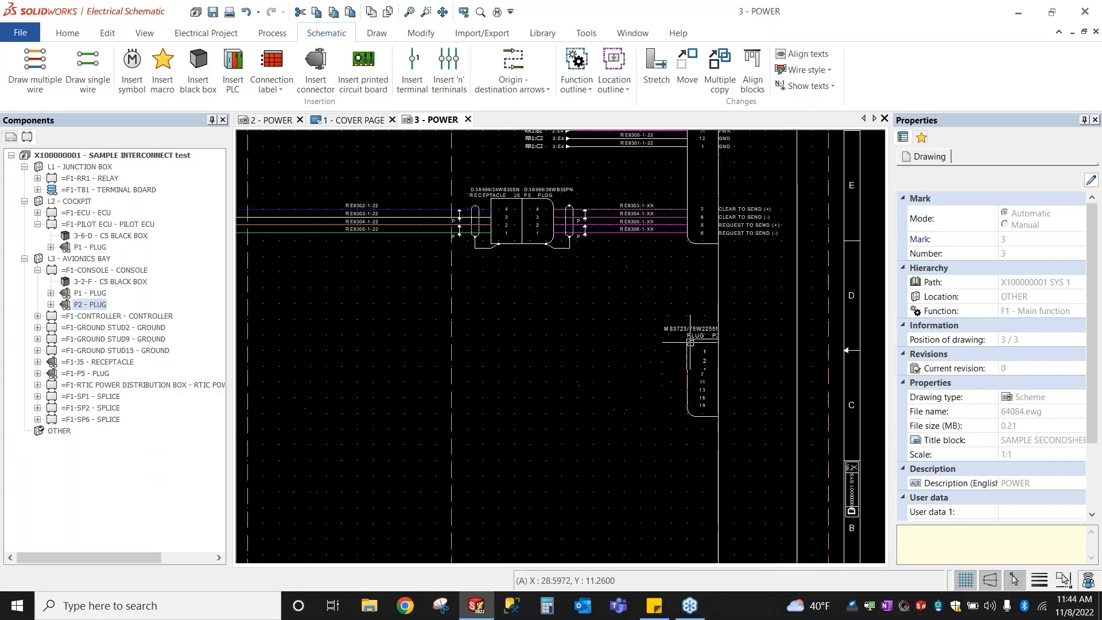
pyautogui.moveTo(643, 284); pyautogui.dragTo(777, 498)
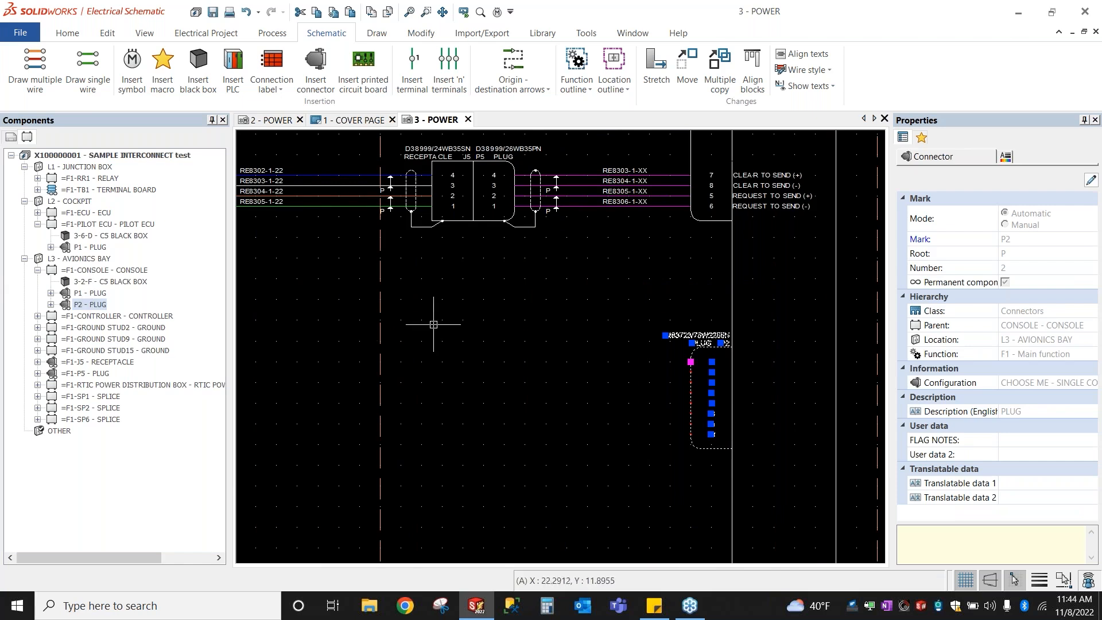
pyautogui.press('Escape')
pyautogui.scroll(-1, 496, 326)
pyautogui.scroll(-1, 496, 326)
pyautogui.scroll(-1, 457, 327)
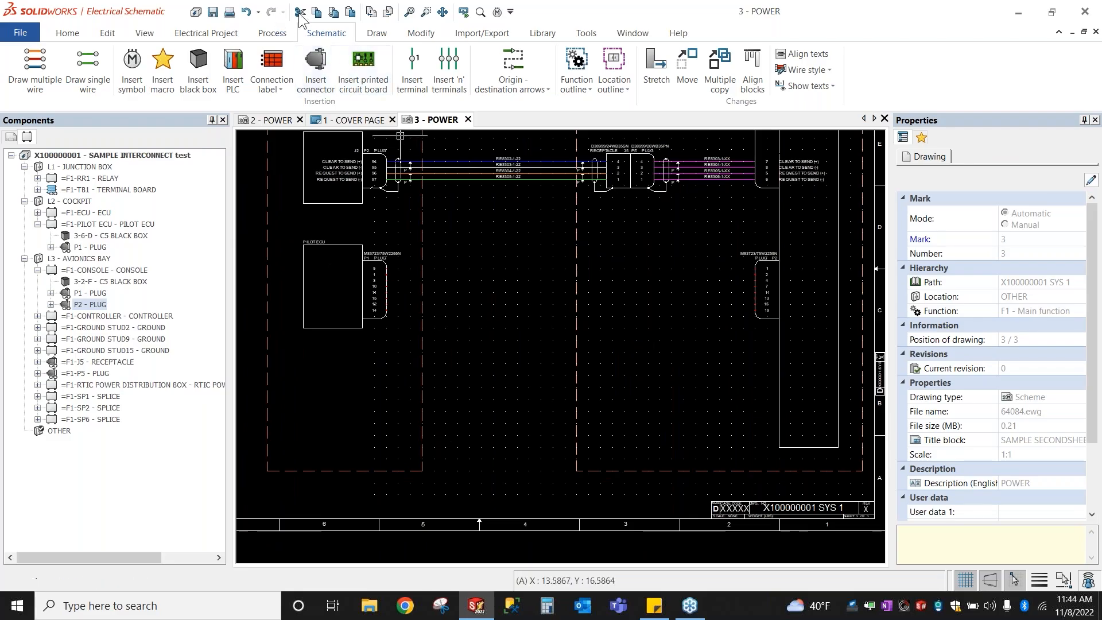
pyautogui.click(328, 34)
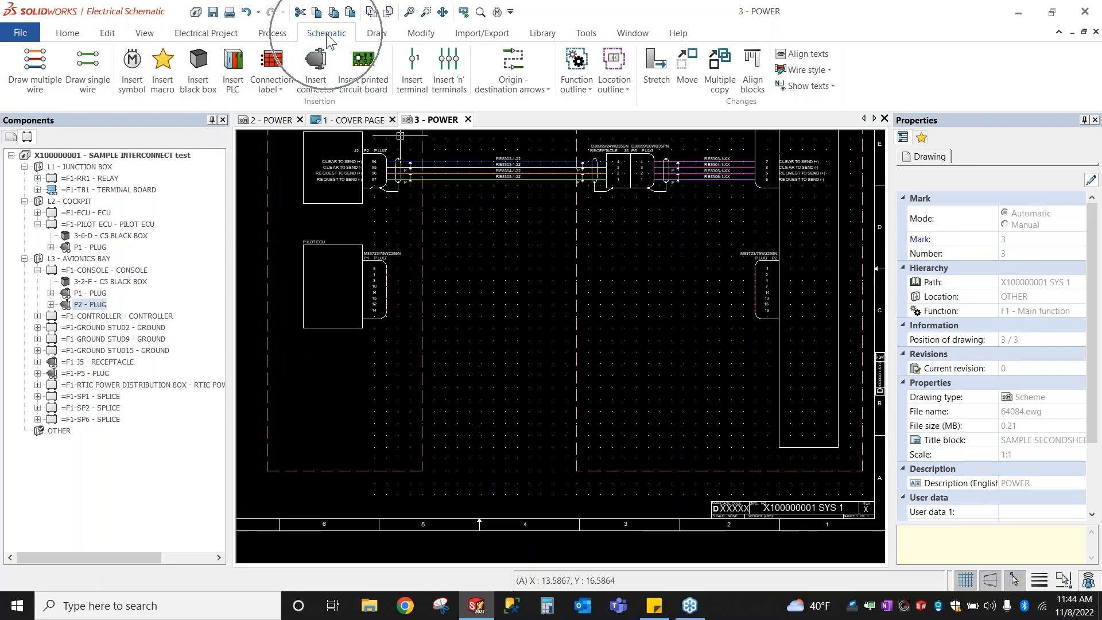
pyautogui.click(98, 96)
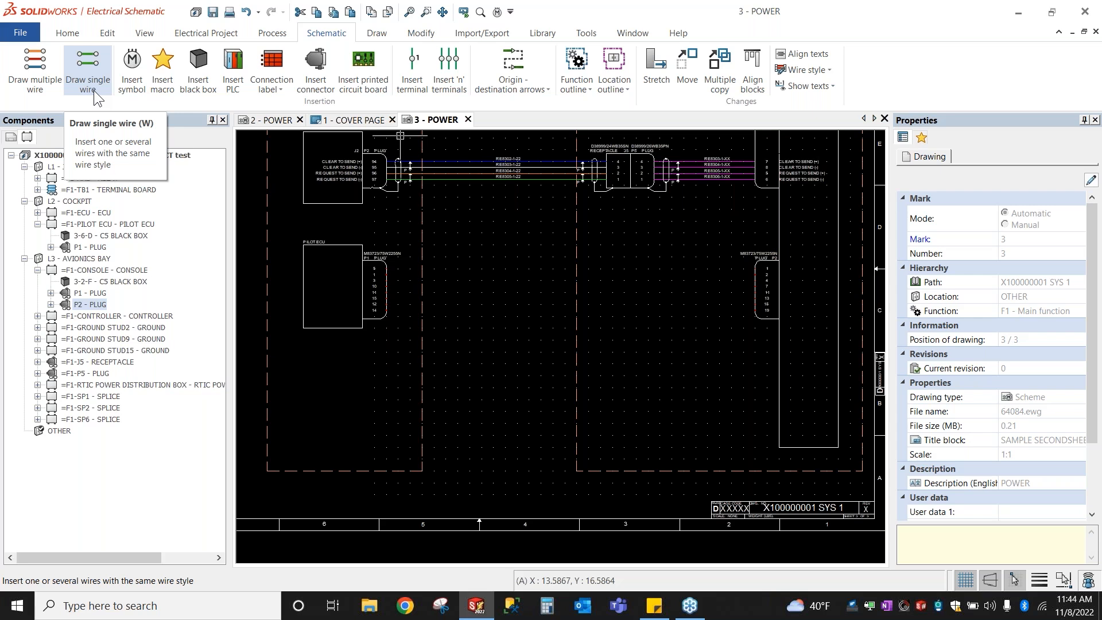
# Step: Assign the W key to the Schematic Draw single wire command, overriding its old use
pyautogui.click(512, 17)
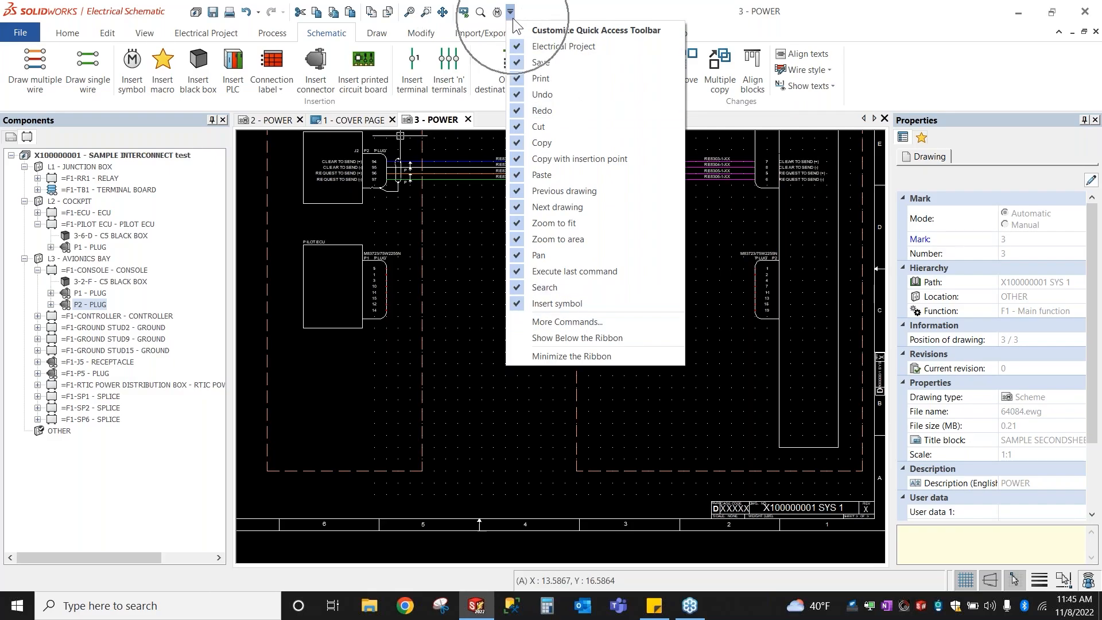
pyautogui.click(549, 317)
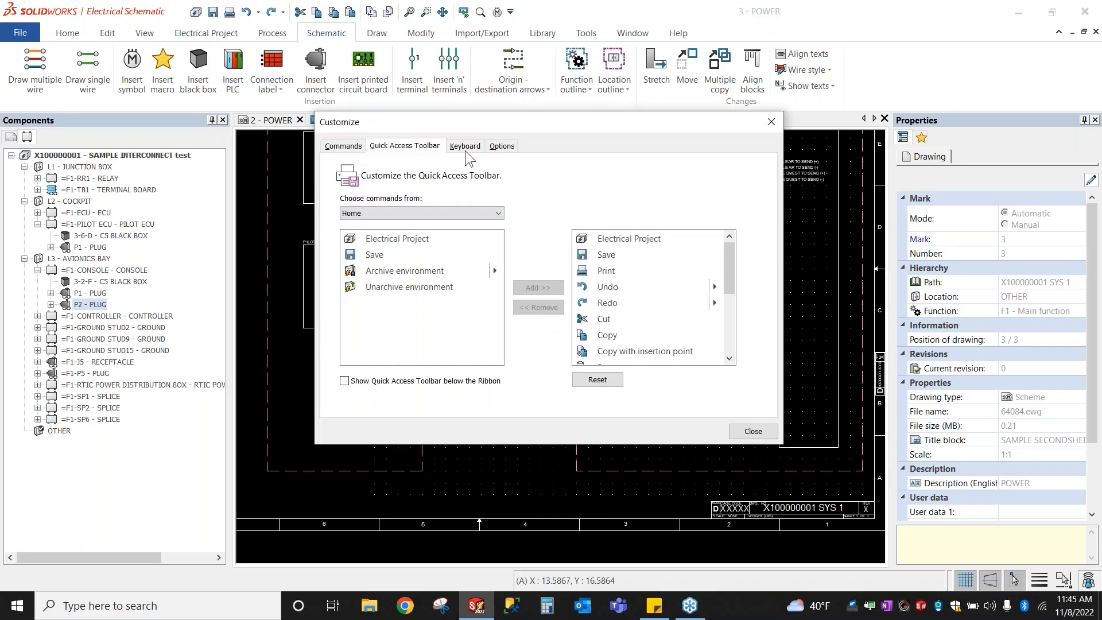
pyautogui.click(465, 147)
pyautogui.click(446, 177)
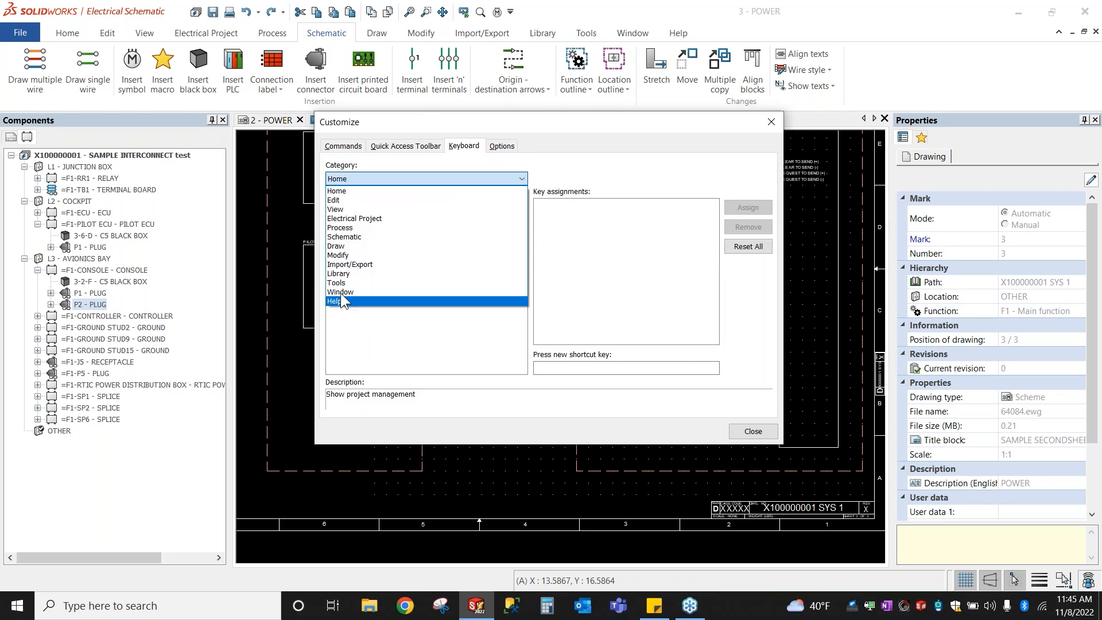
pyautogui.click(339, 237)
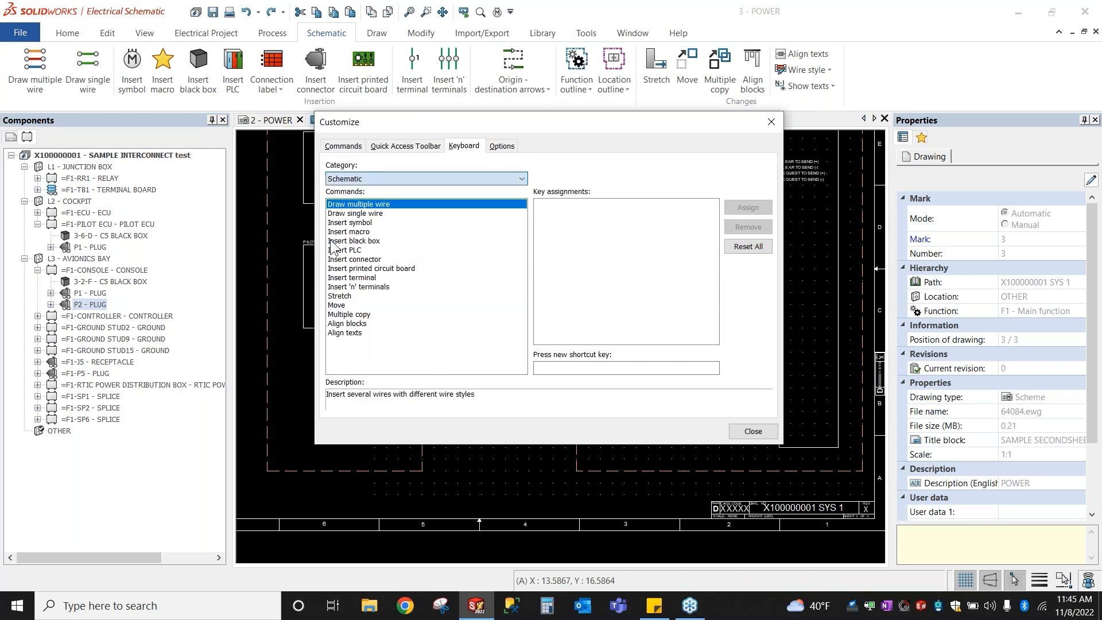
pyautogui.click(359, 212)
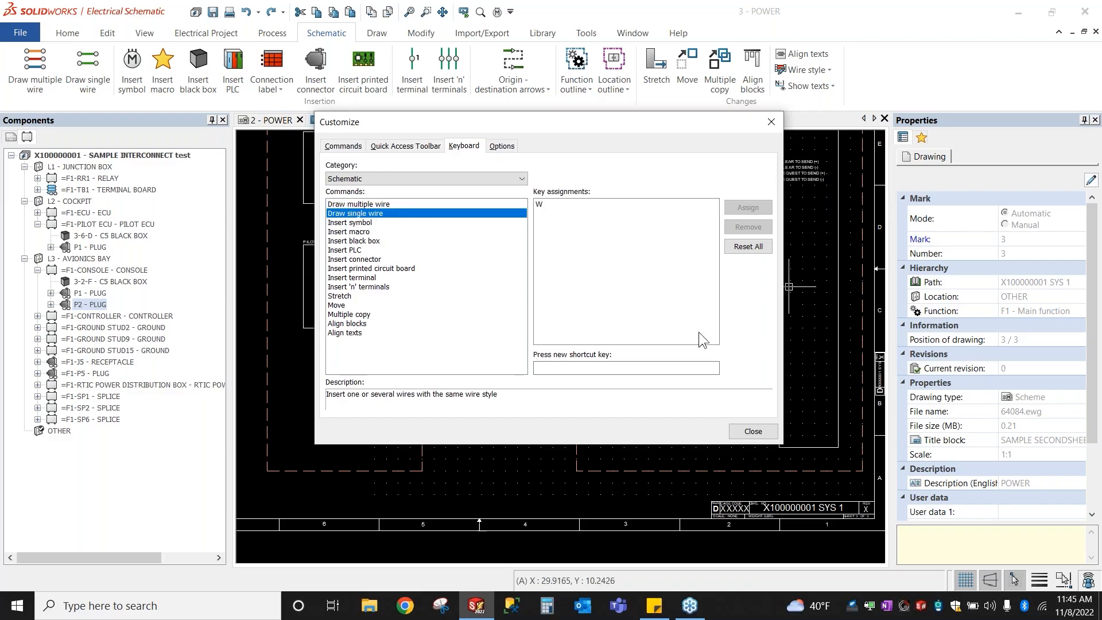
pyautogui.click(575, 367)
pyautogui.press('w')
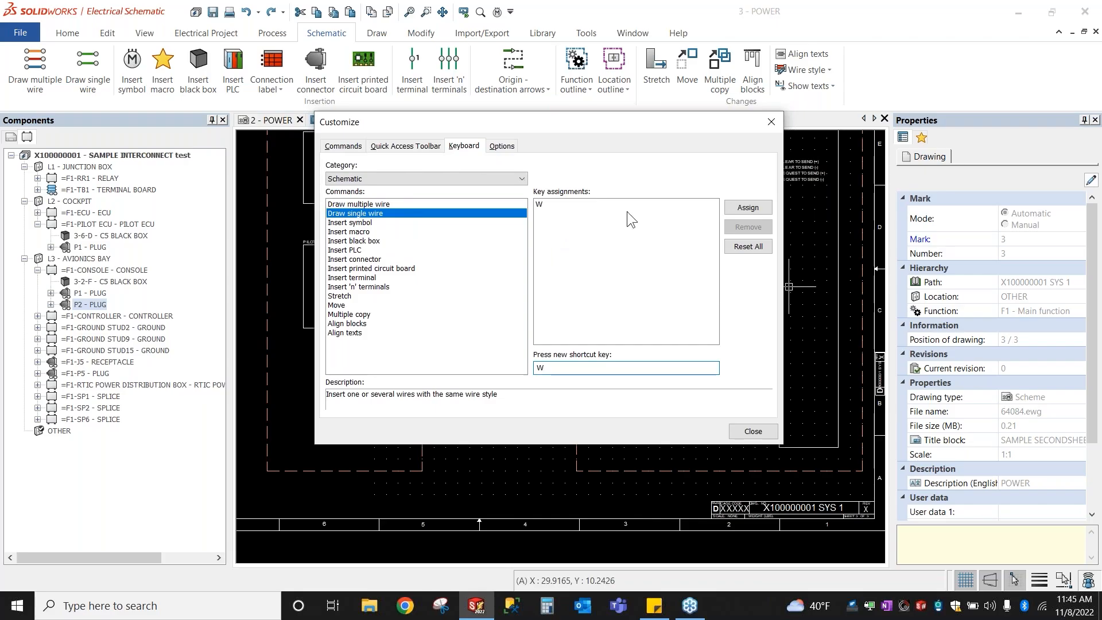
pyautogui.click(737, 209)
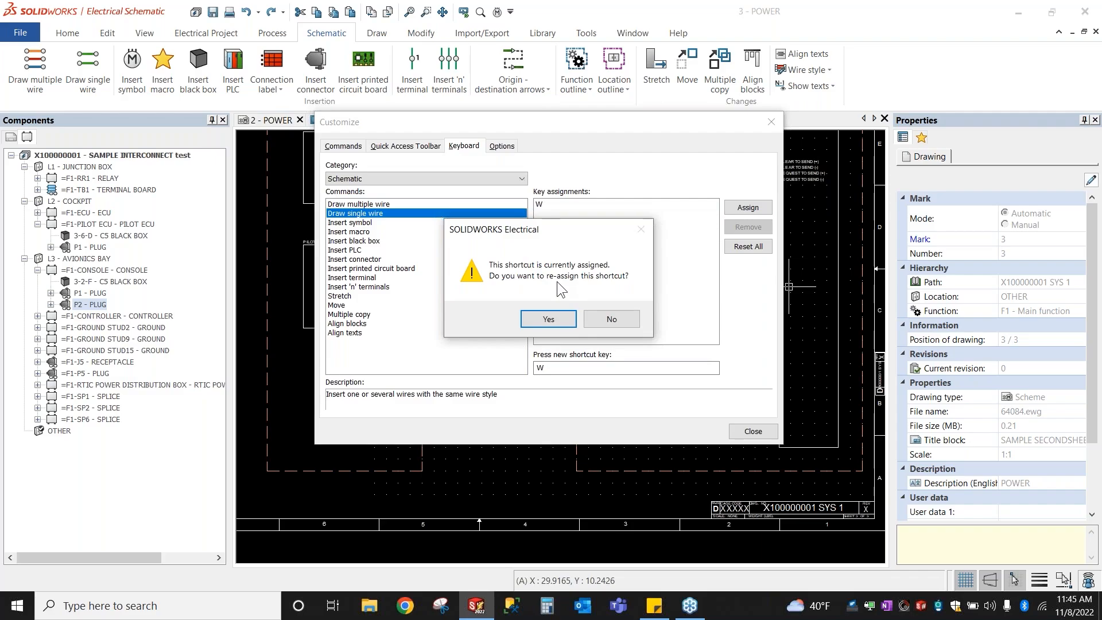
pyautogui.click(538, 319)
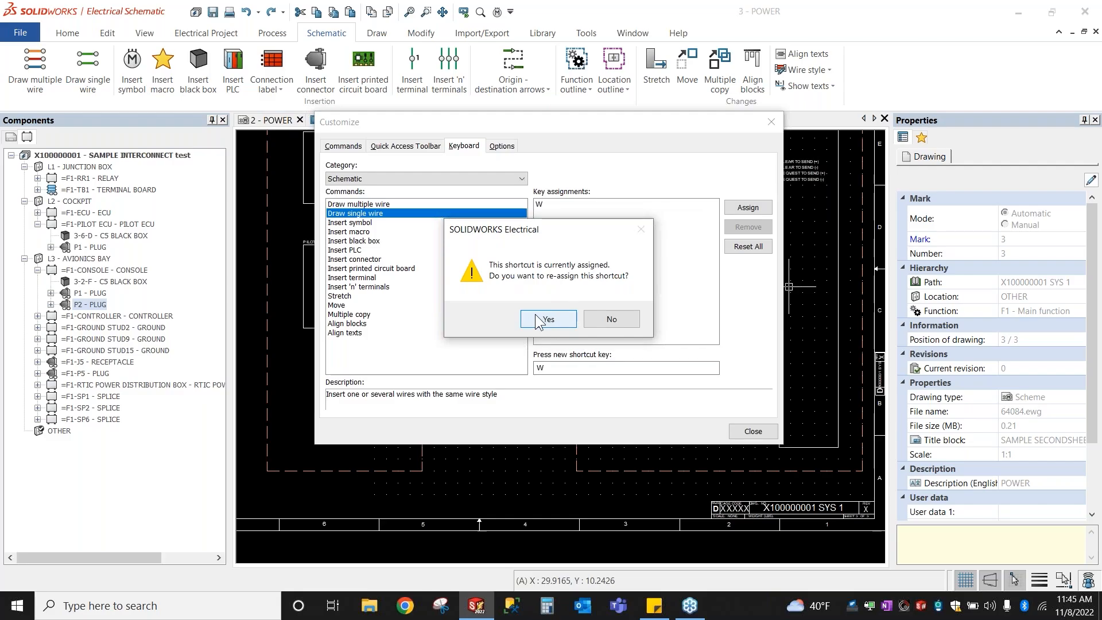
pyautogui.click(567, 323)
pyautogui.click(756, 434)
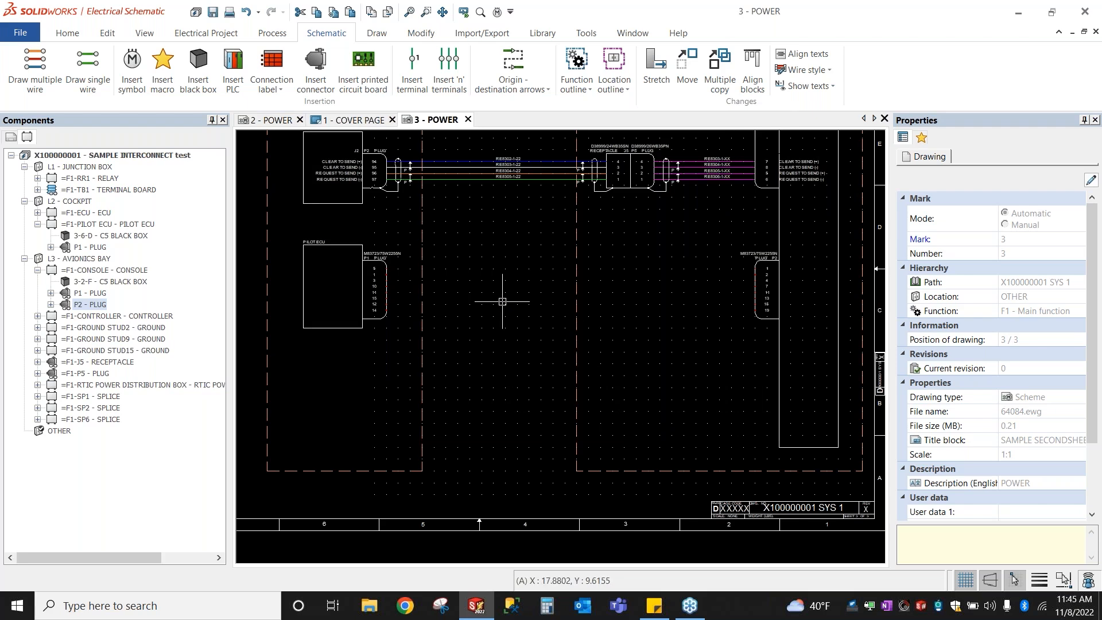
# Step: Start single-wire drawing with the M22759/34-12-9 white 12 AWG style and 10 lines
pyautogui.press('space')
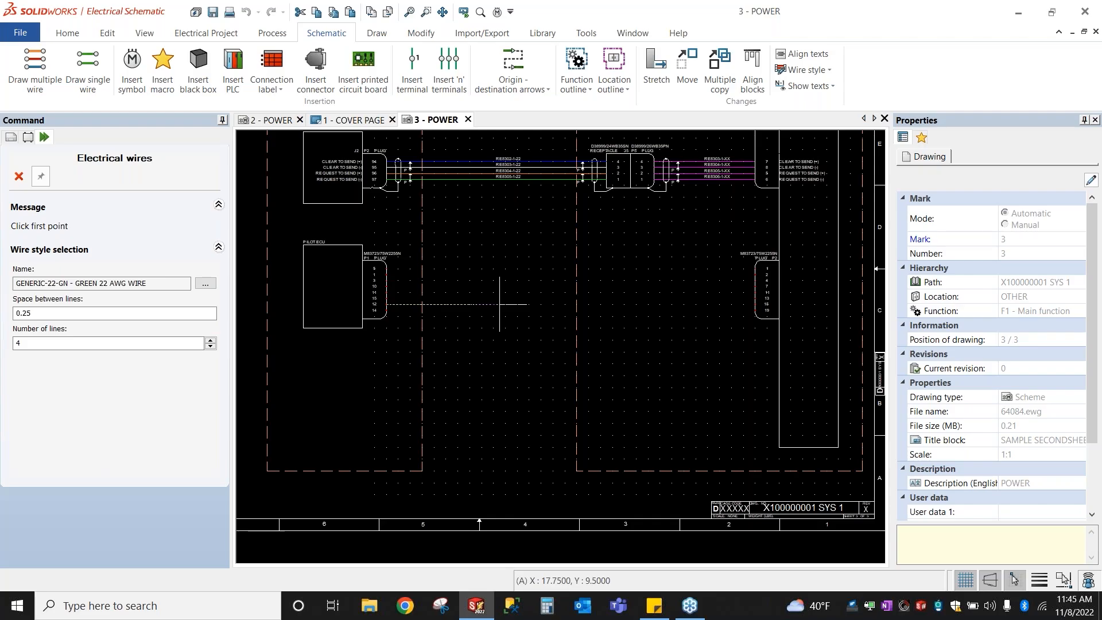
pyautogui.click(201, 284)
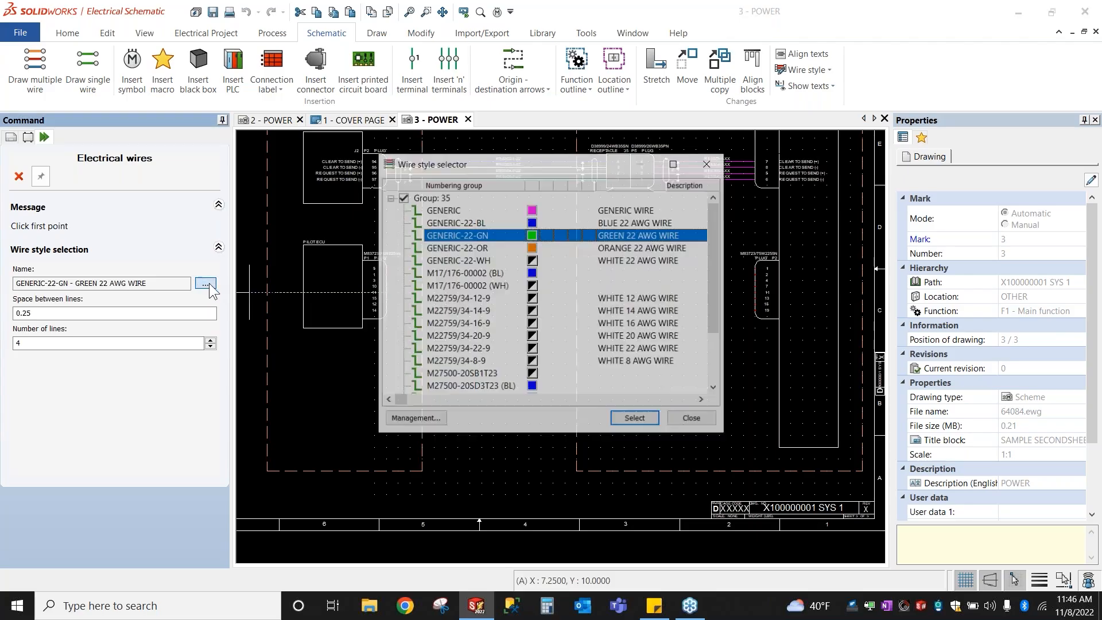
pyautogui.click(476, 211)
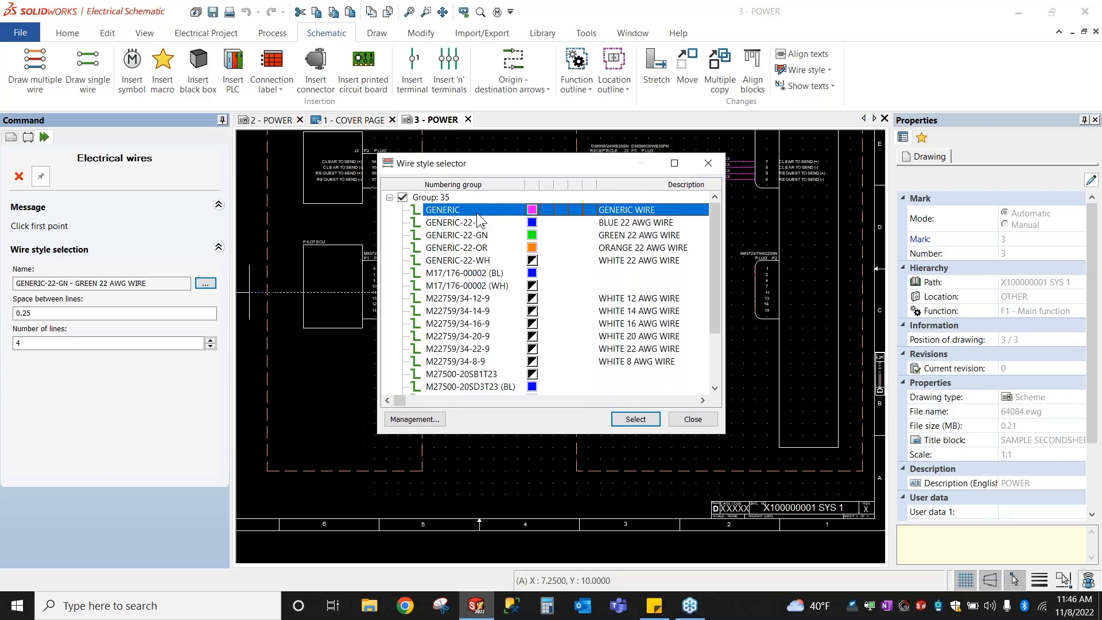
pyautogui.click(477, 299)
pyautogui.click(635, 419)
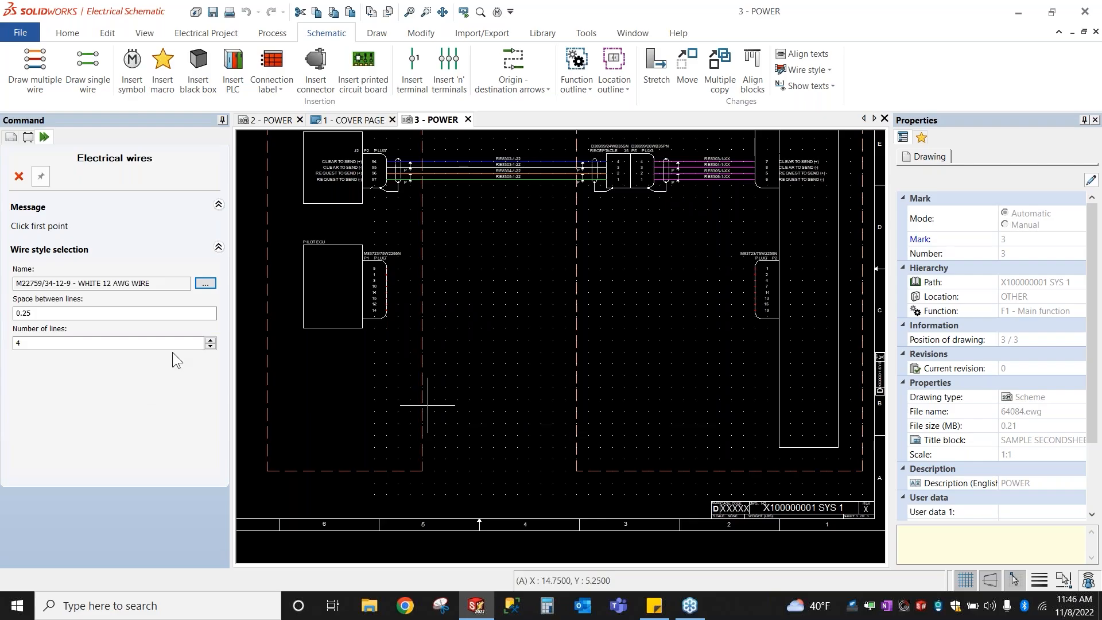
pyautogui.click(212, 340)
pyautogui.click(212, 340)
pyautogui.click(212, 340)
pyautogui.click(212, 340)
pyautogui.click(213, 339)
# Step: Draw the ten wires from the PILOT ECU P1 plug to the right-hand plug
pyautogui.scroll(2, 331, 287)
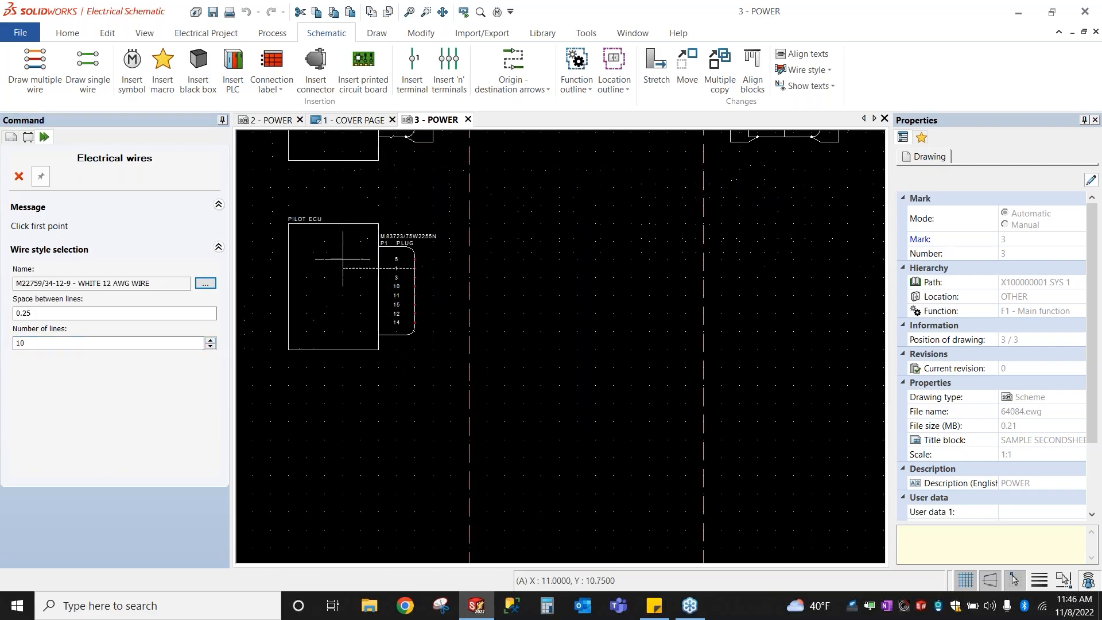
pyautogui.click(333, 259)
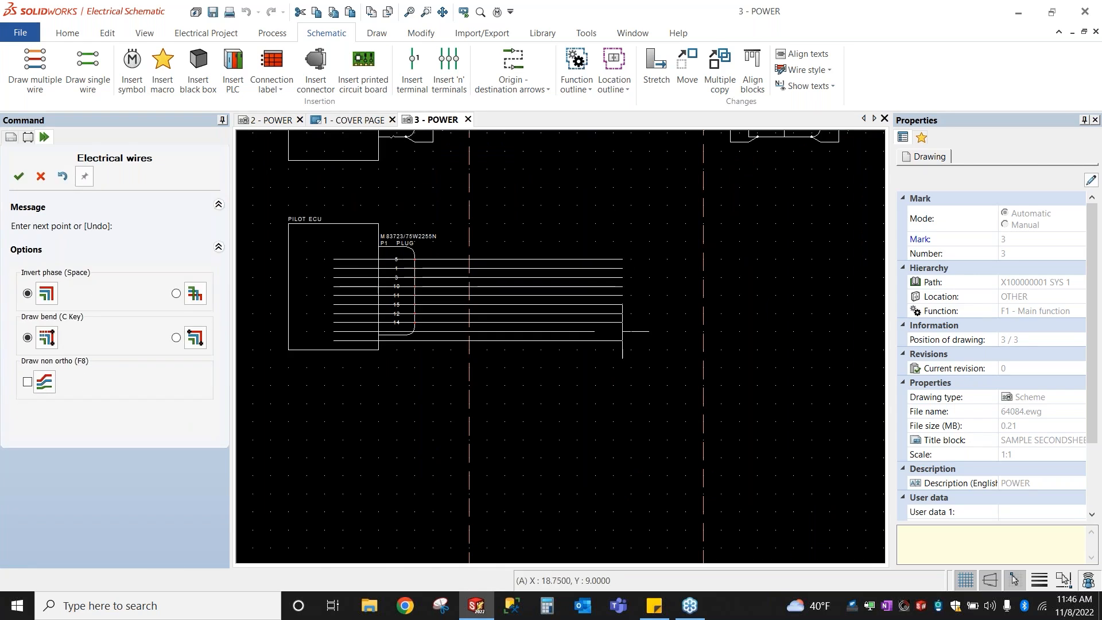
pyautogui.scroll(-2, 631, 332)
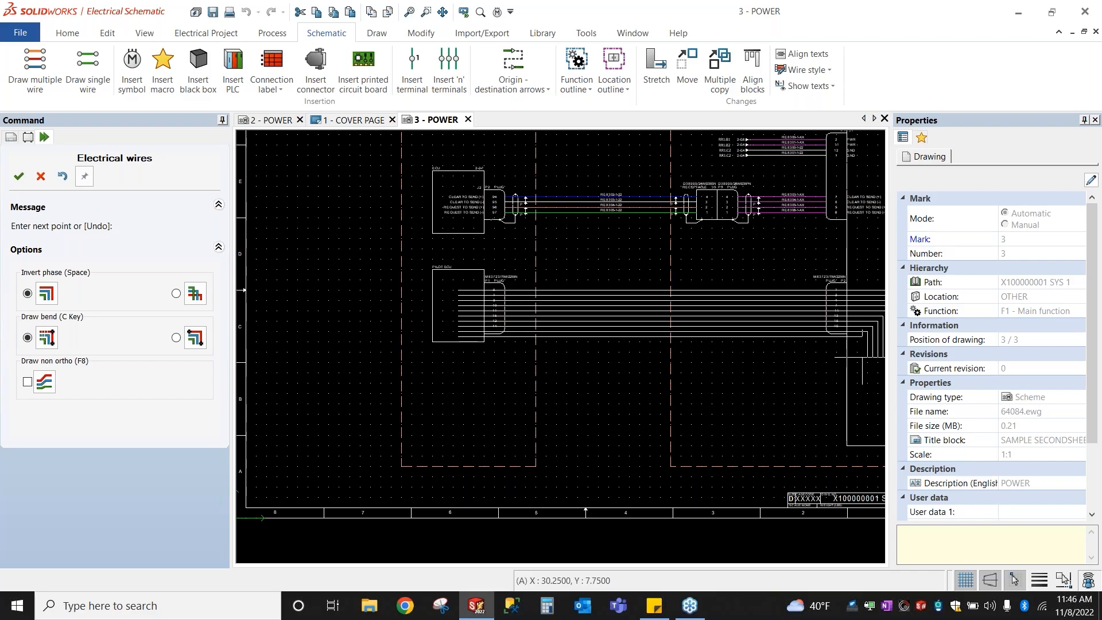
pyautogui.rightClick(857, 352)
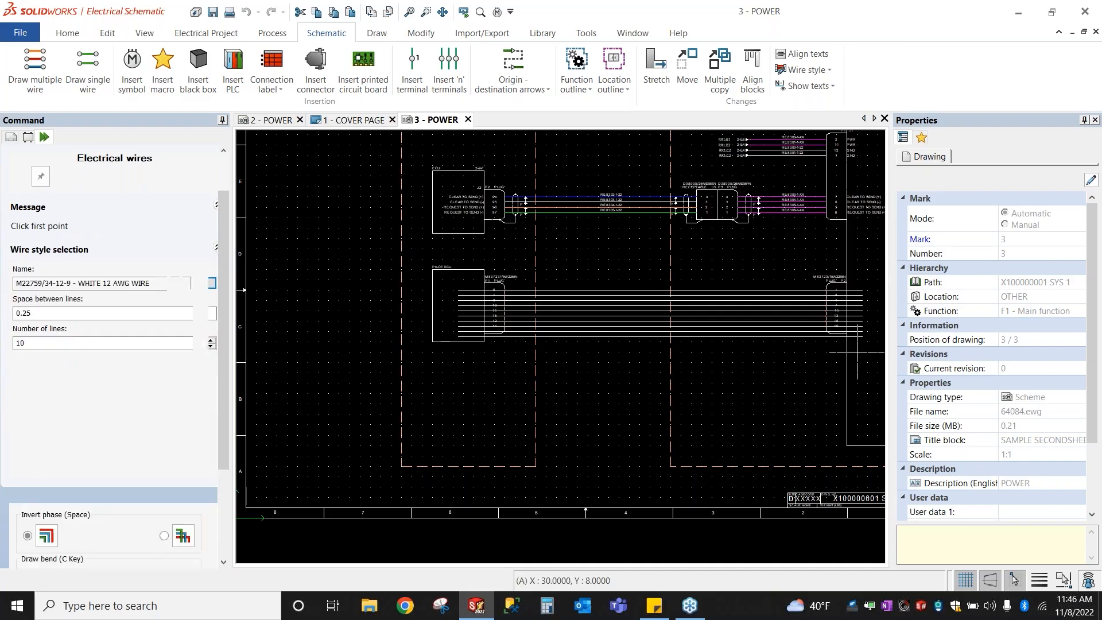
pyautogui.press('Escape')
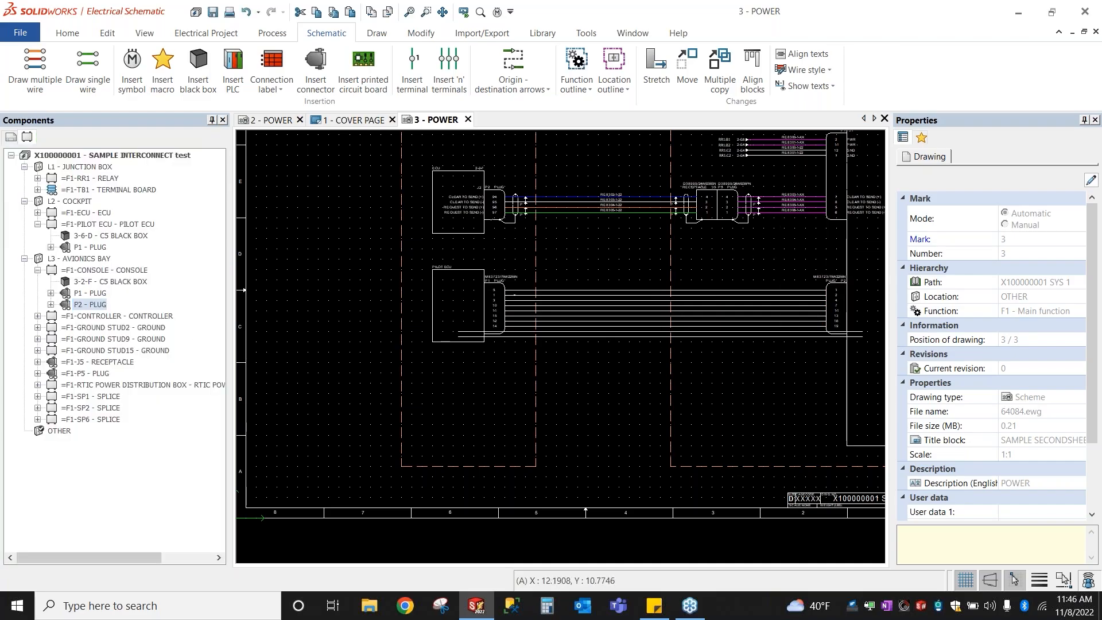
# Step: Remove the two extra wires below the PILOT ECU plug's last pin
pyautogui.scroll(4, 475, 286)
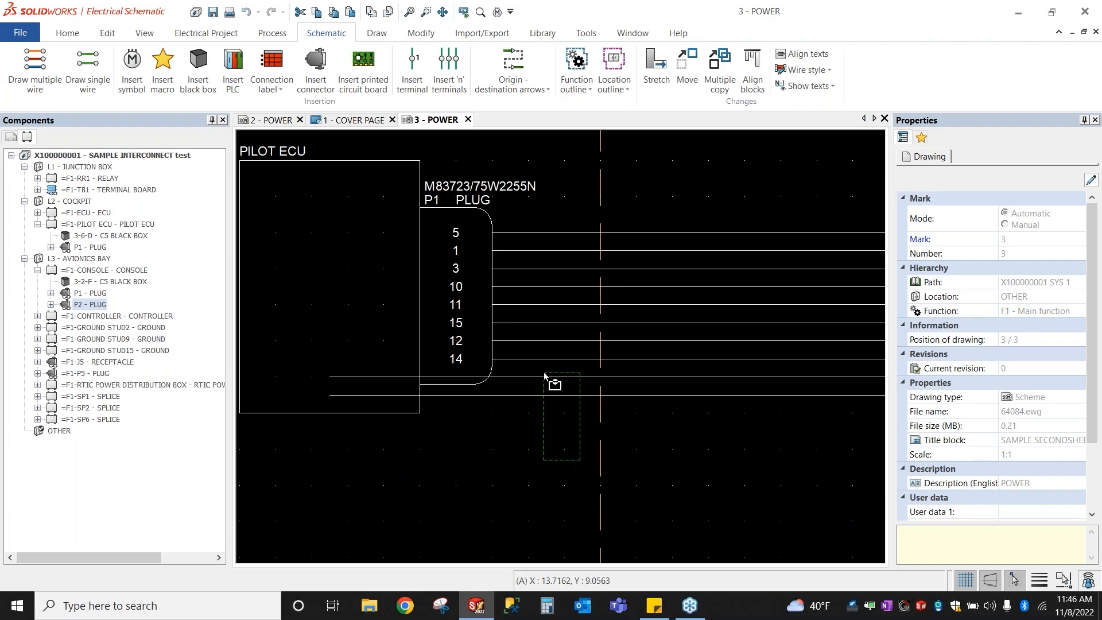
pyautogui.click(554, 394)
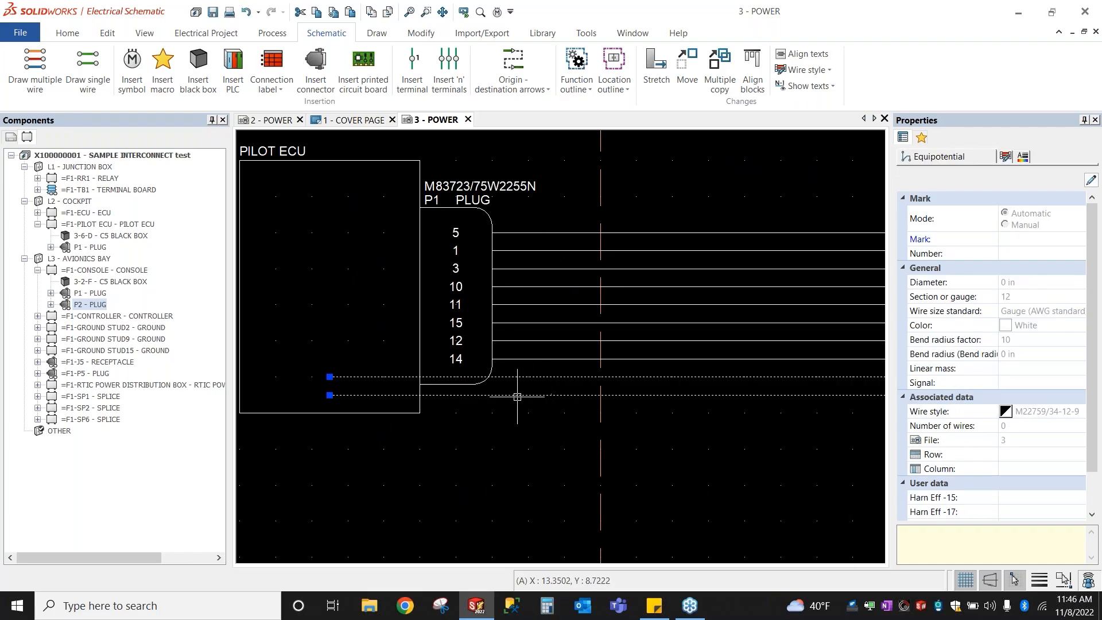
pyautogui.press('Escape')
pyautogui.scroll(-4, 284, 318)
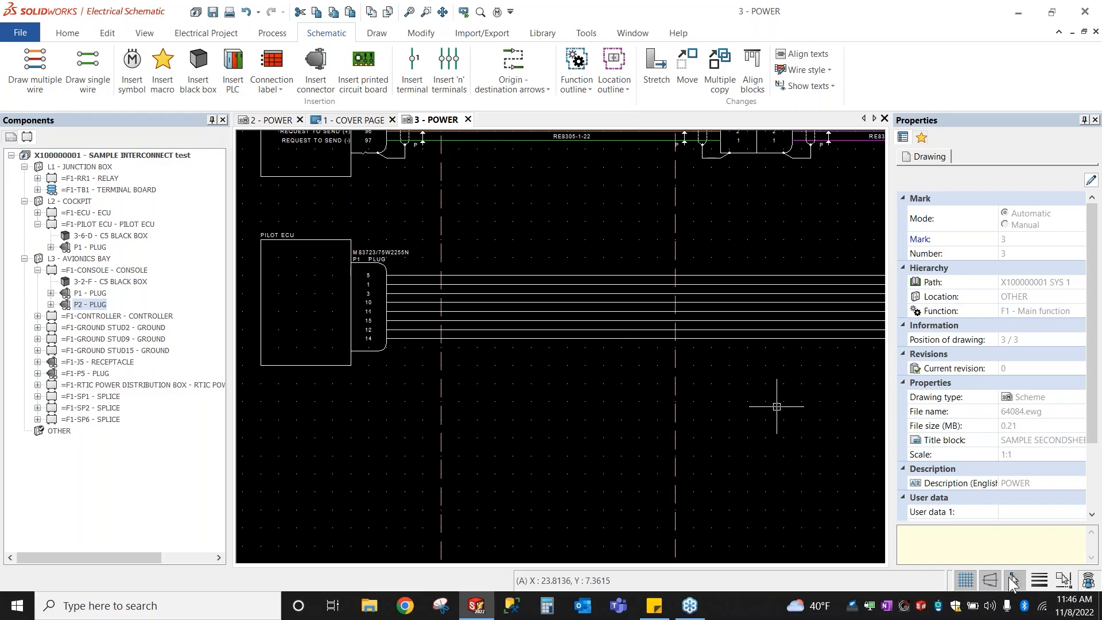
# Step: Check the Drawing parameters dialog and close it without changes
pyautogui.click(1013, 582)
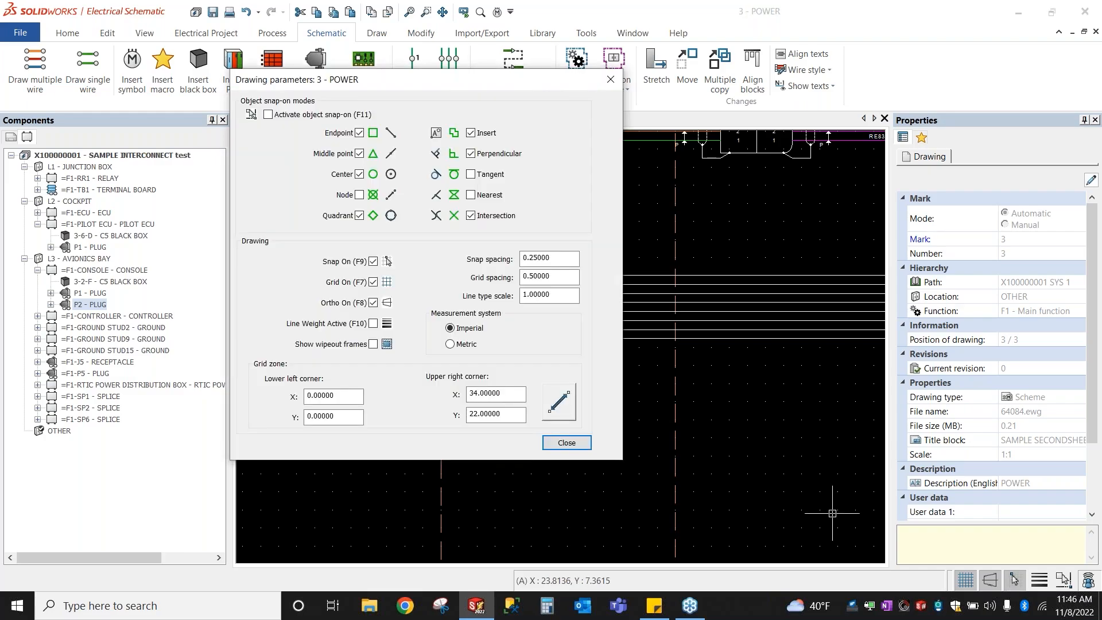
pyautogui.click(564, 444)
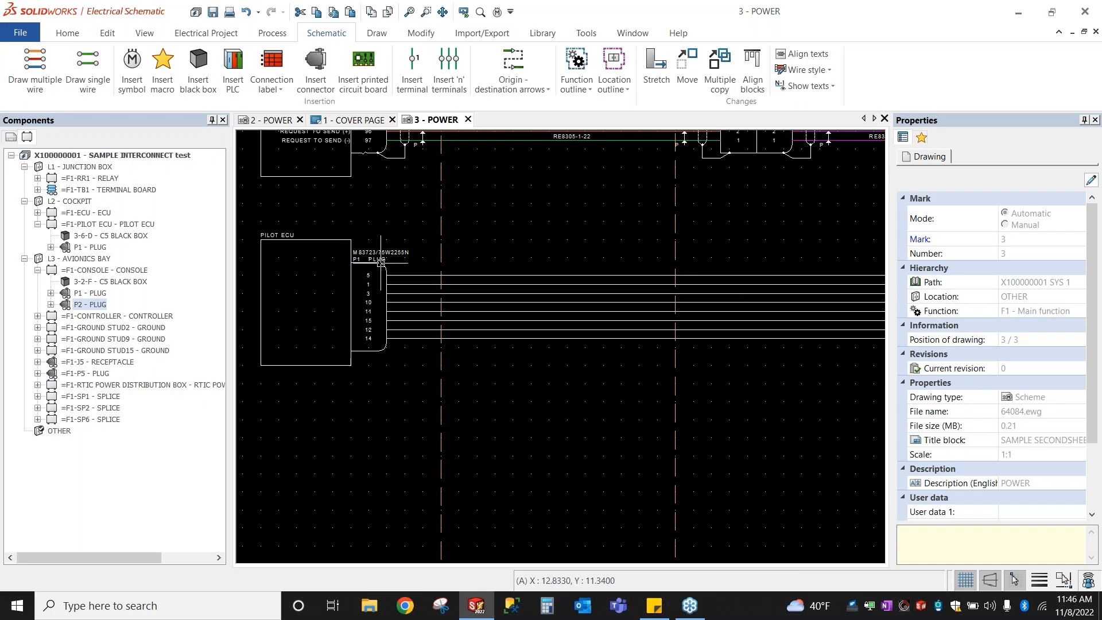
pyautogui.scroll(-3, 366, 294)
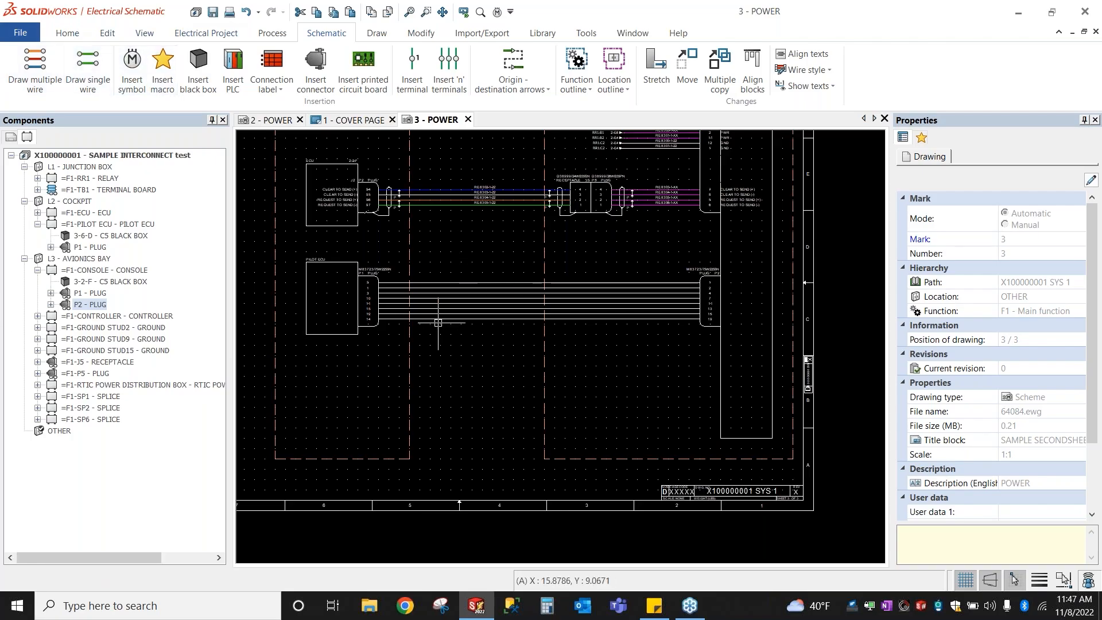
# Step: Select the PILOT ECU plug, wires and right-hand plug and copy them with an insertion point
pyautogui.scroll(1, 322, 244)
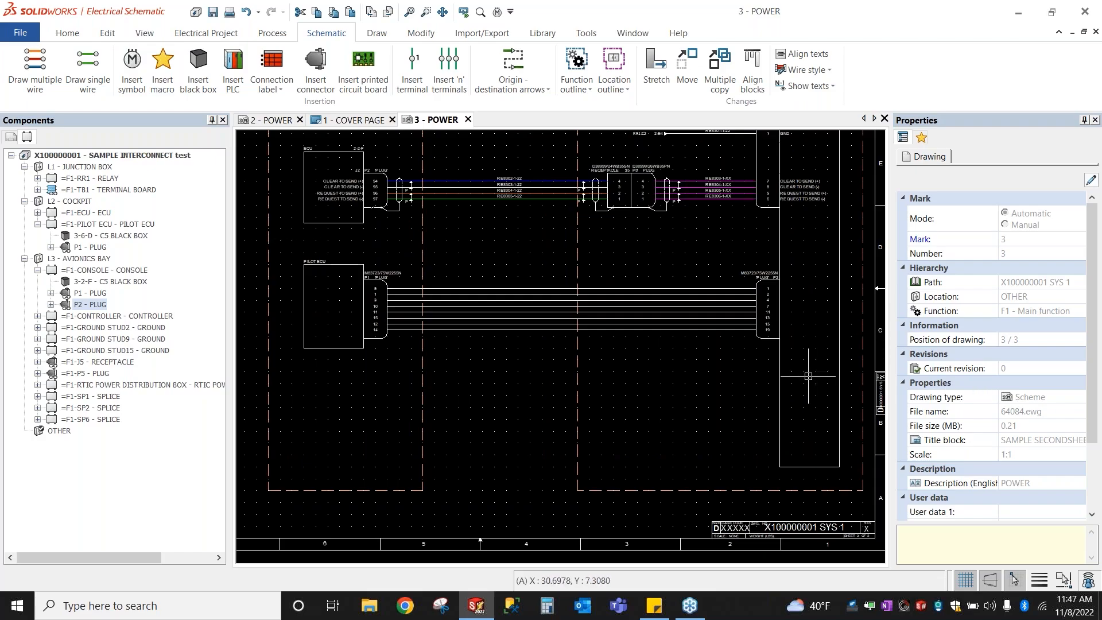
pyautogui.moveTo(808, 376); pyautogui.dragTo(291, 257)
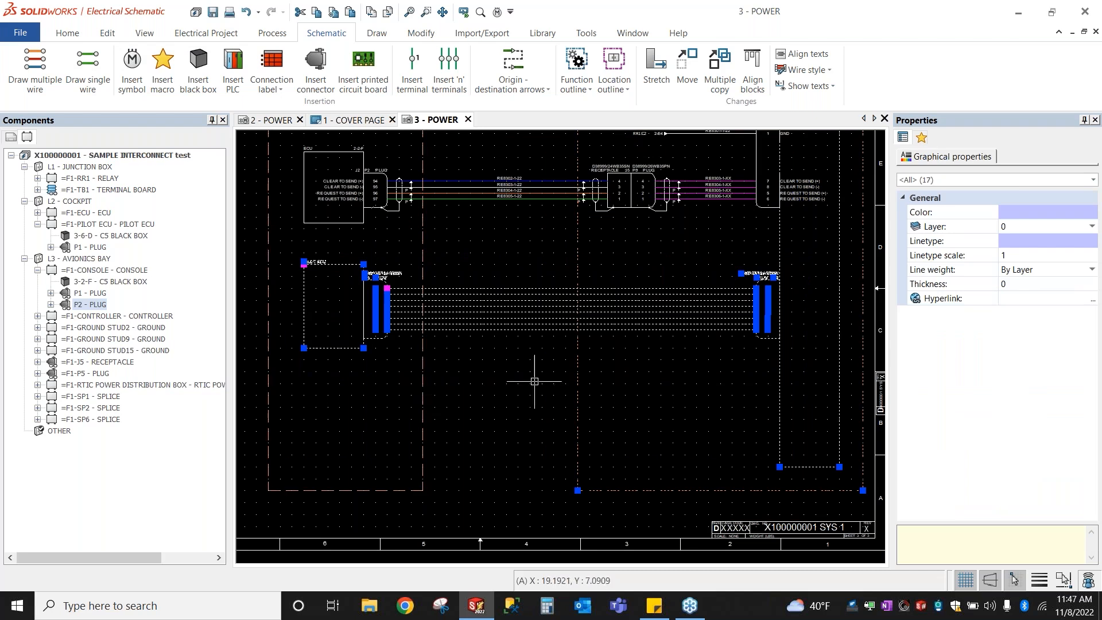
pyautogui.scroll(1, 389, 265)
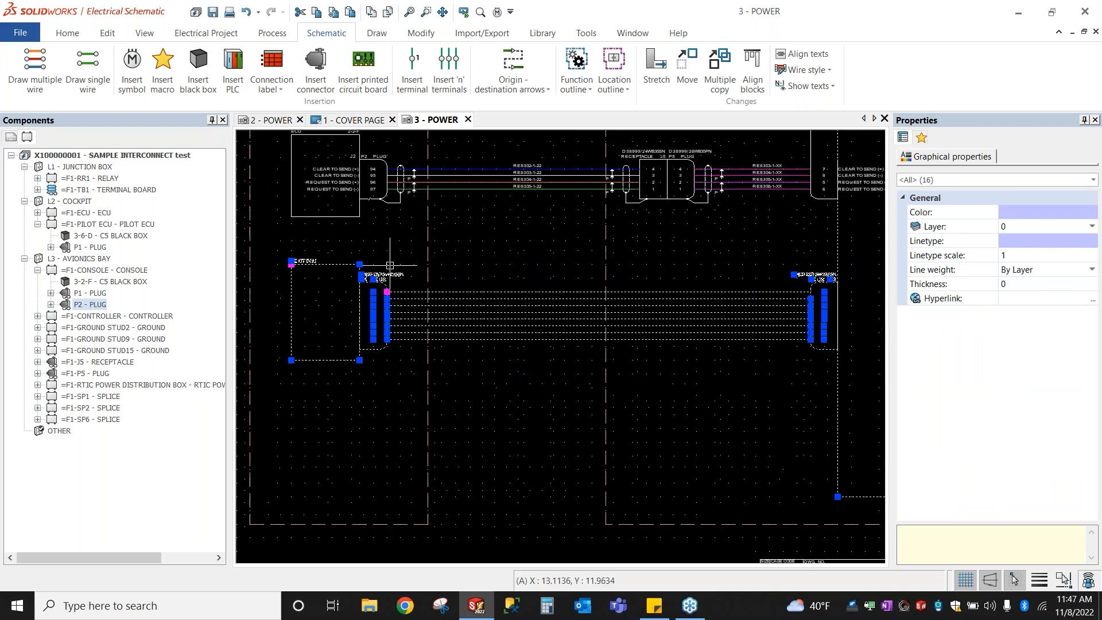
pyautogui.scroll(2, 389, 265)
pyautogui.rightClick(379, 276)
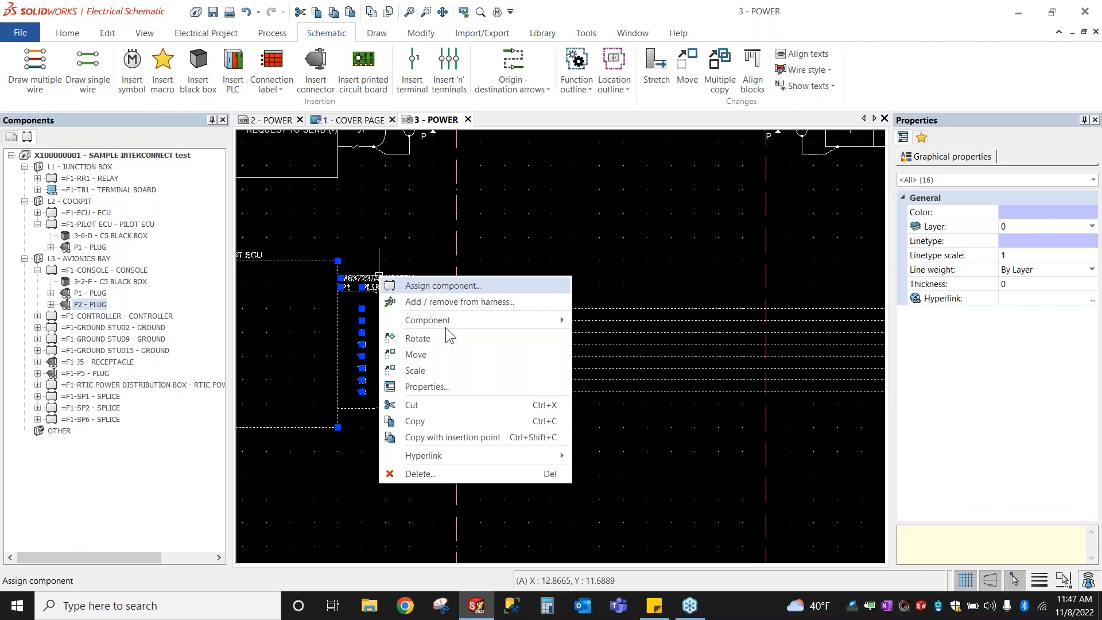
pyautogui.click(467, 439)
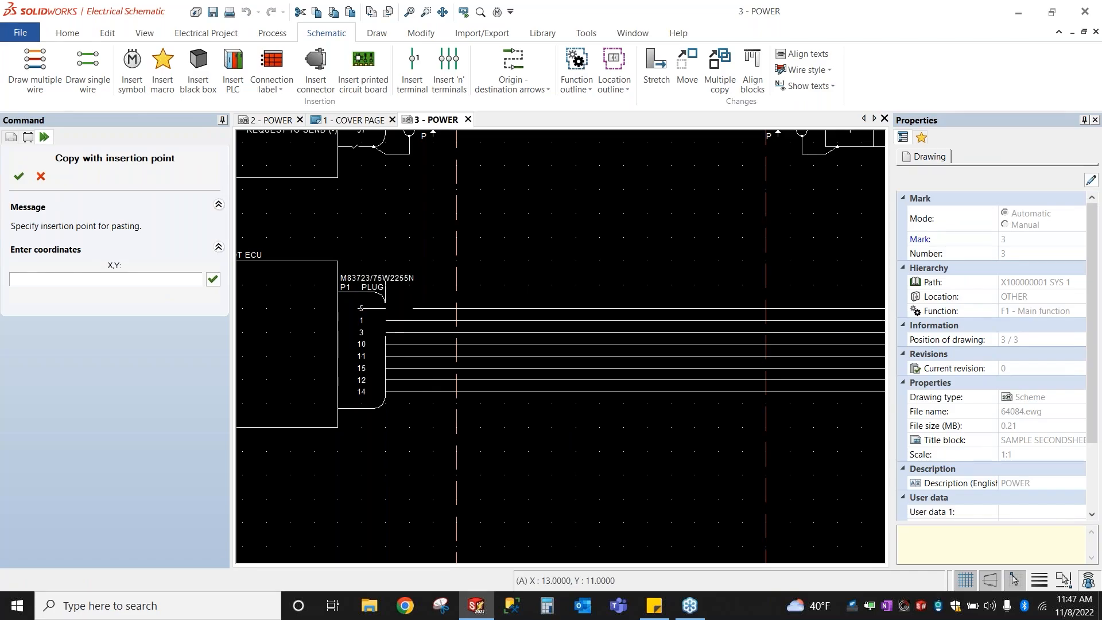
pyautogui.press('Escape')
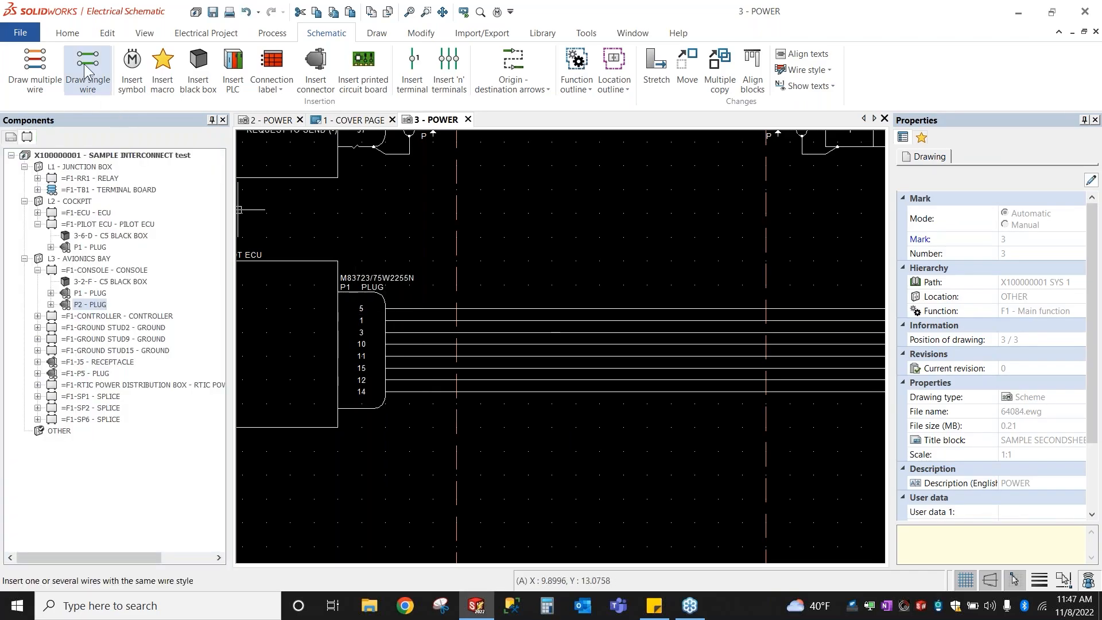
# Step: Create a new project from SAMPLE HARNESS TEMPLATE titled WEBINAR
pyautogui.click(69, 34)
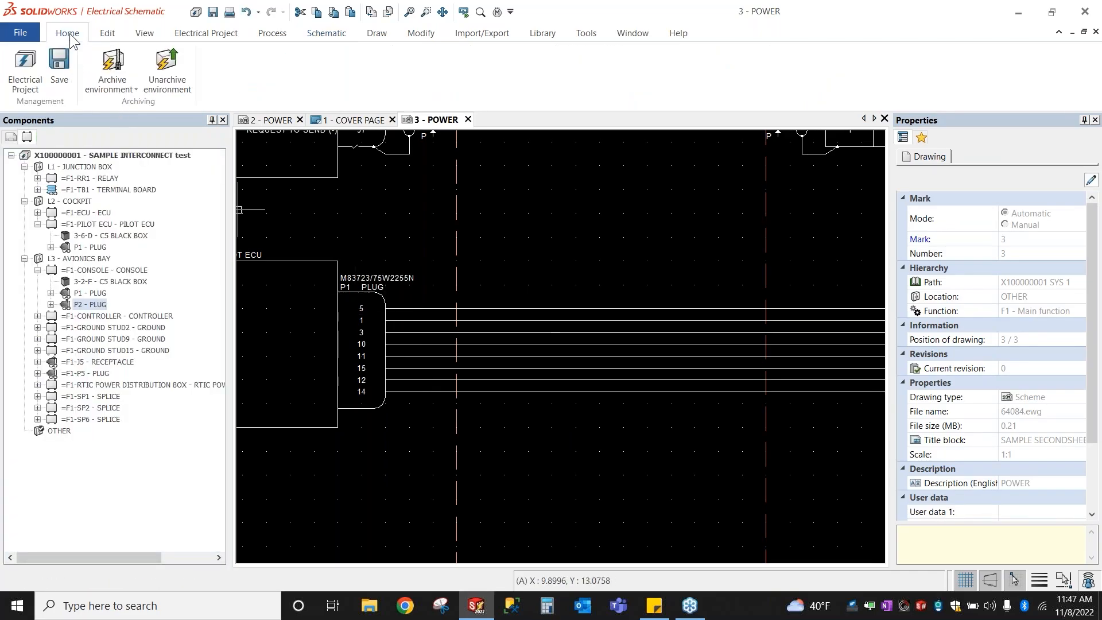
pyautogui.click(42, 60)
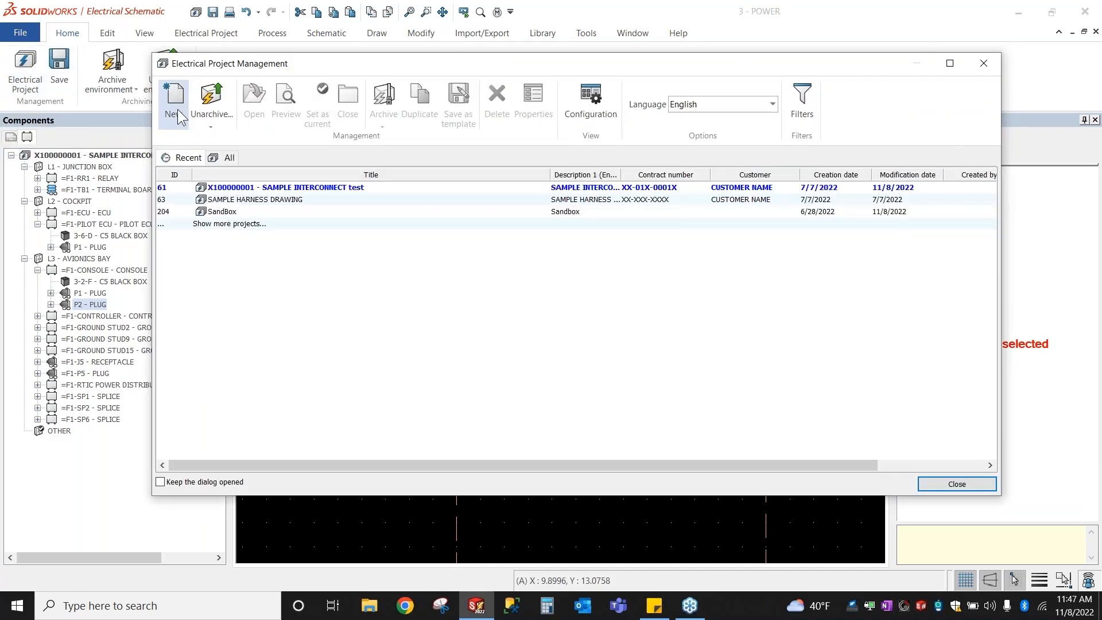
pyautogui.click(177, 109)
pyautogui.click(545, 284)
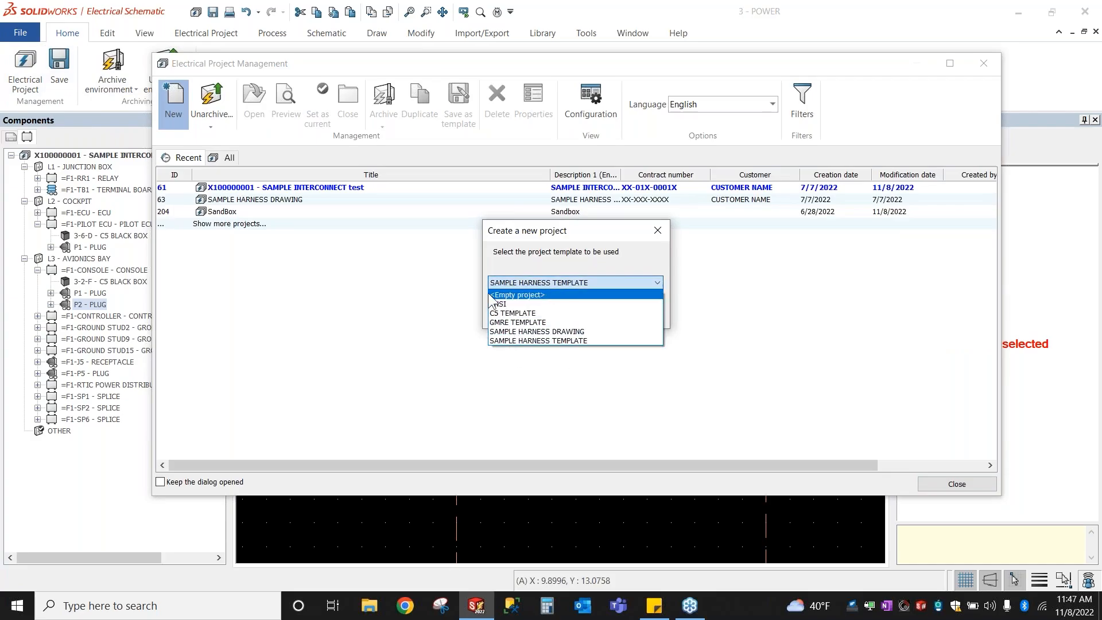
pyautogui.click(514, 342)
pyautogui.click(581, 314)
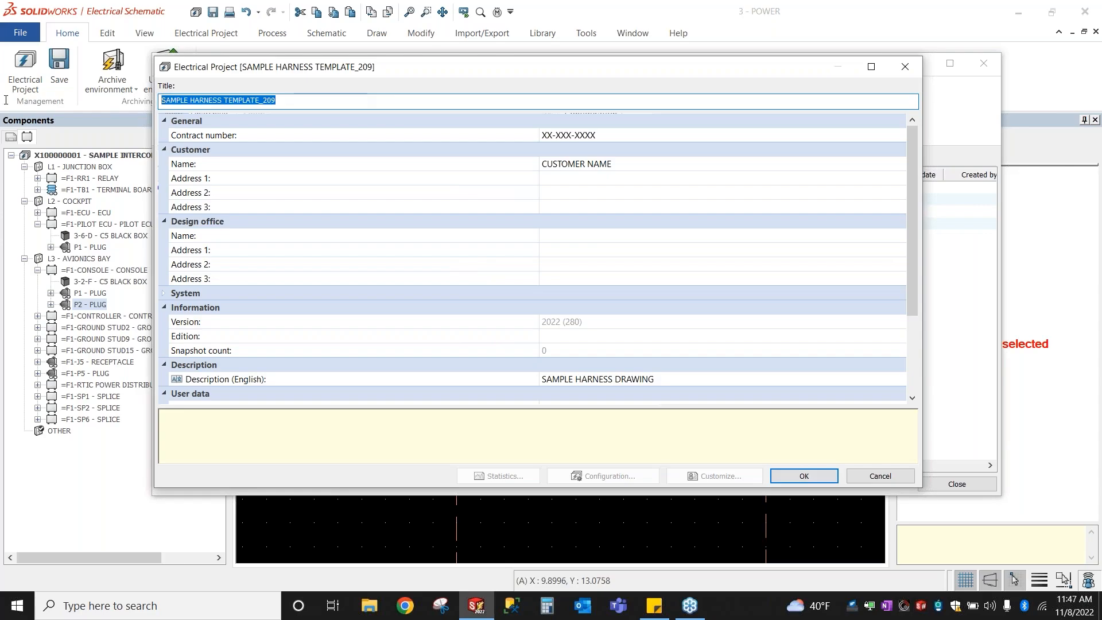
pyautogui.write('WEBINAR')
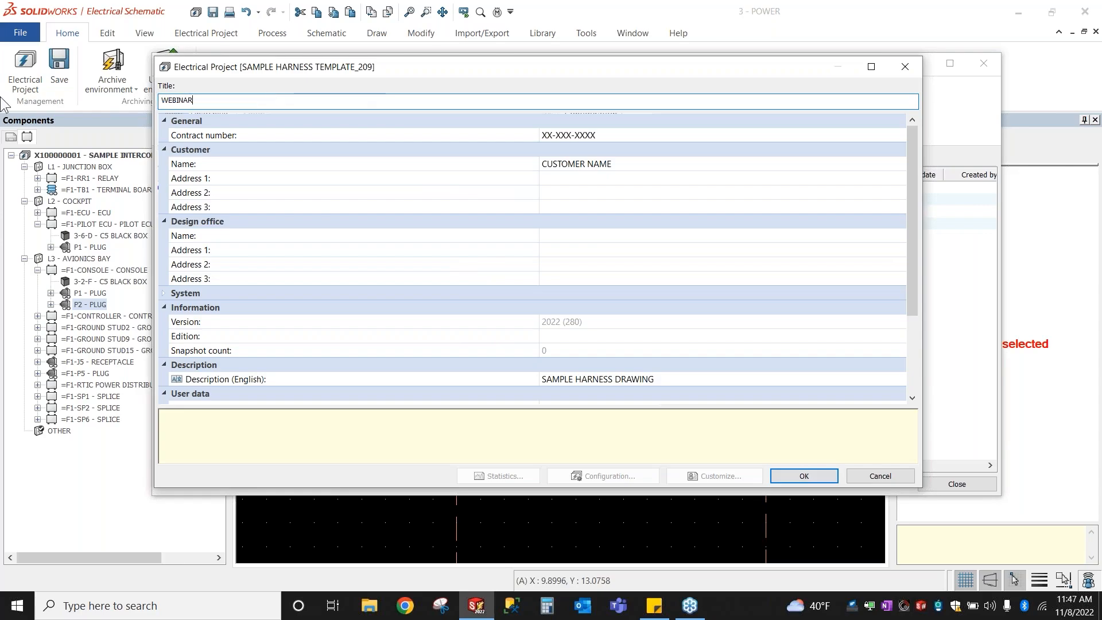
pyautogui.click(816, 476)
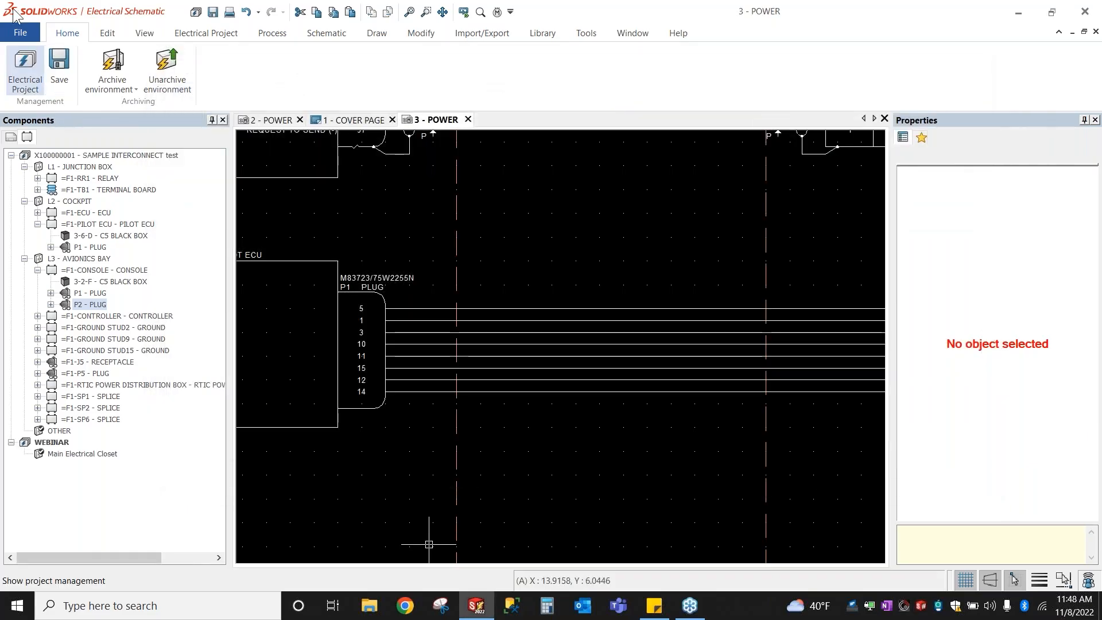
# Step: Open WEBINAR's 3 - SCHEMATIC page and start Paste special
pyautogui.click(10, 137)
pyautogui.click(24, 224)
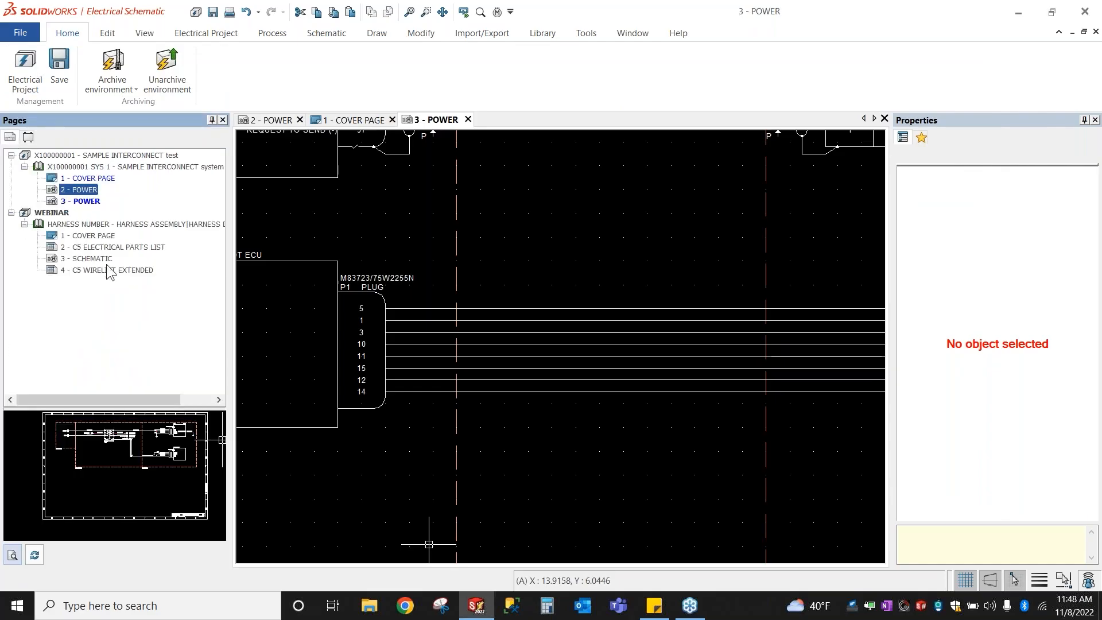
pyautogui.doubleClick(95, 259)
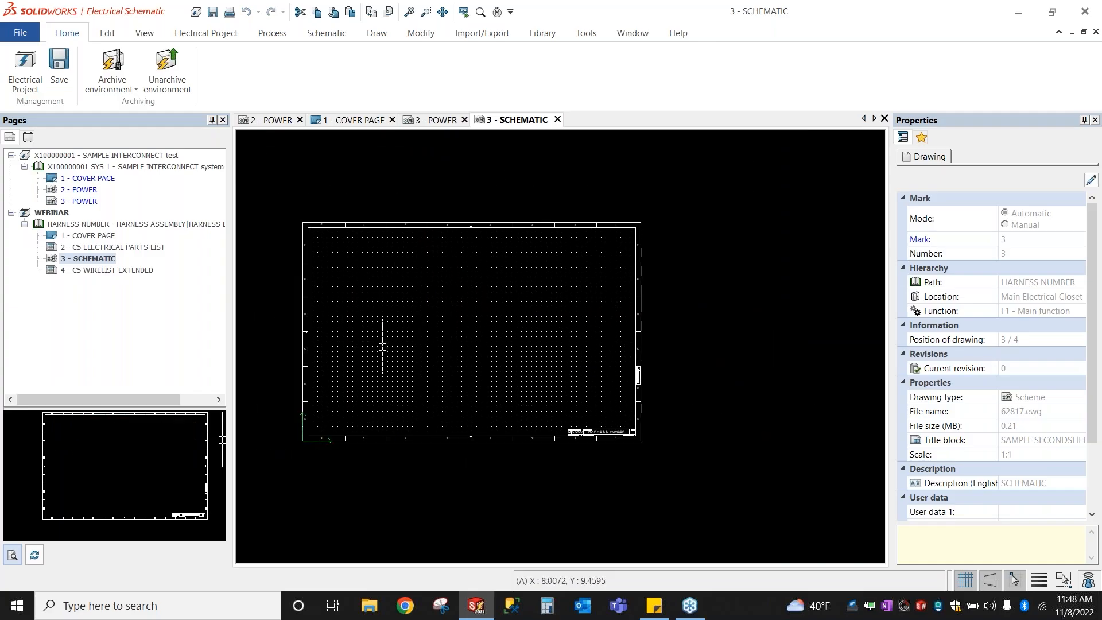
pyautogui.rightClick(380, 318)
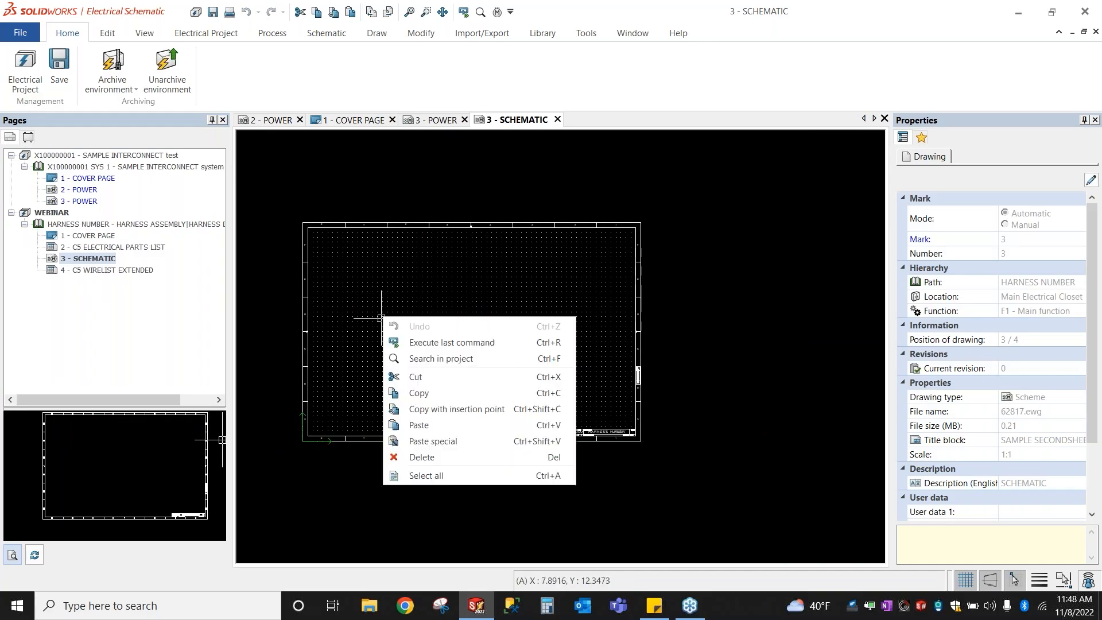
pyautogui.click(433, 441)
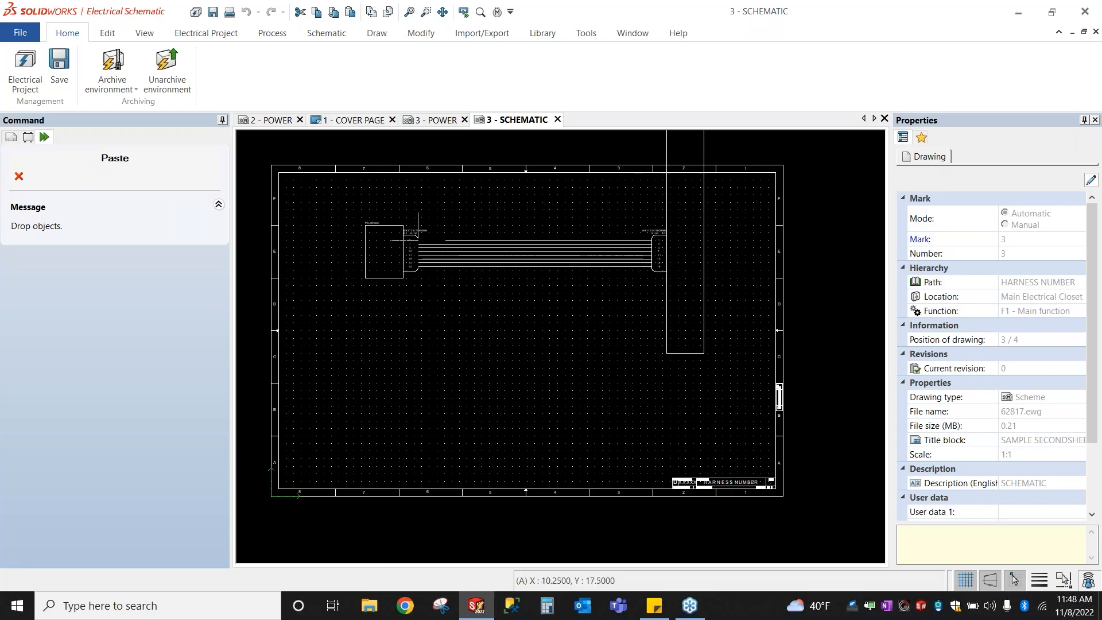
# Step: Drop the copied harness on the sheet and finish, keeping existing marks and wire numbers
pyautogui.scroll(3, 402, 225)
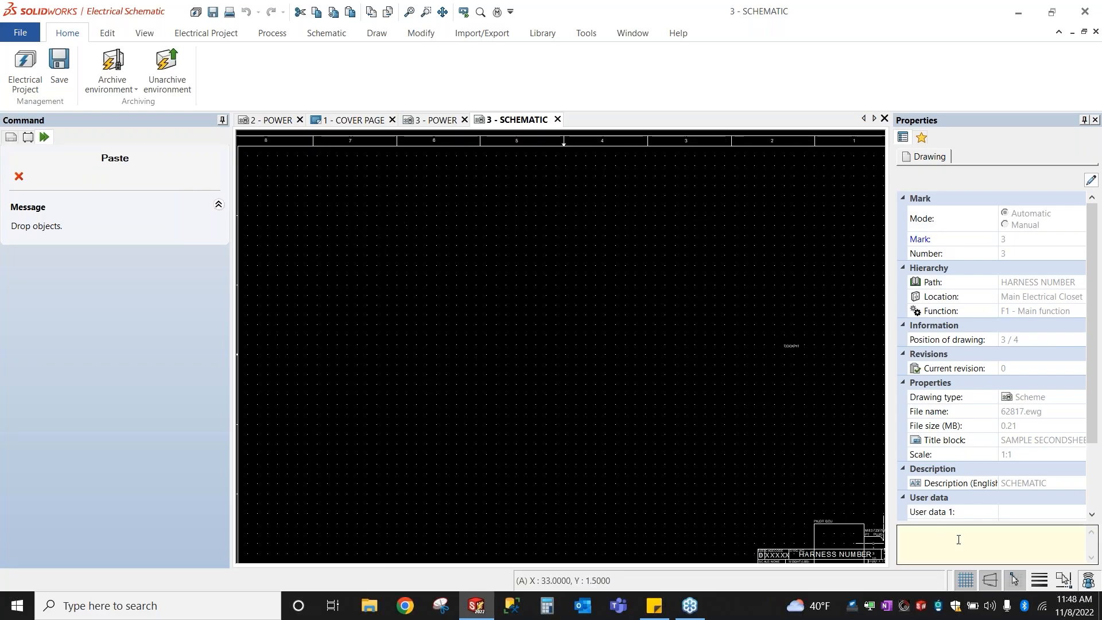
pyautogui.click(1016, 577)
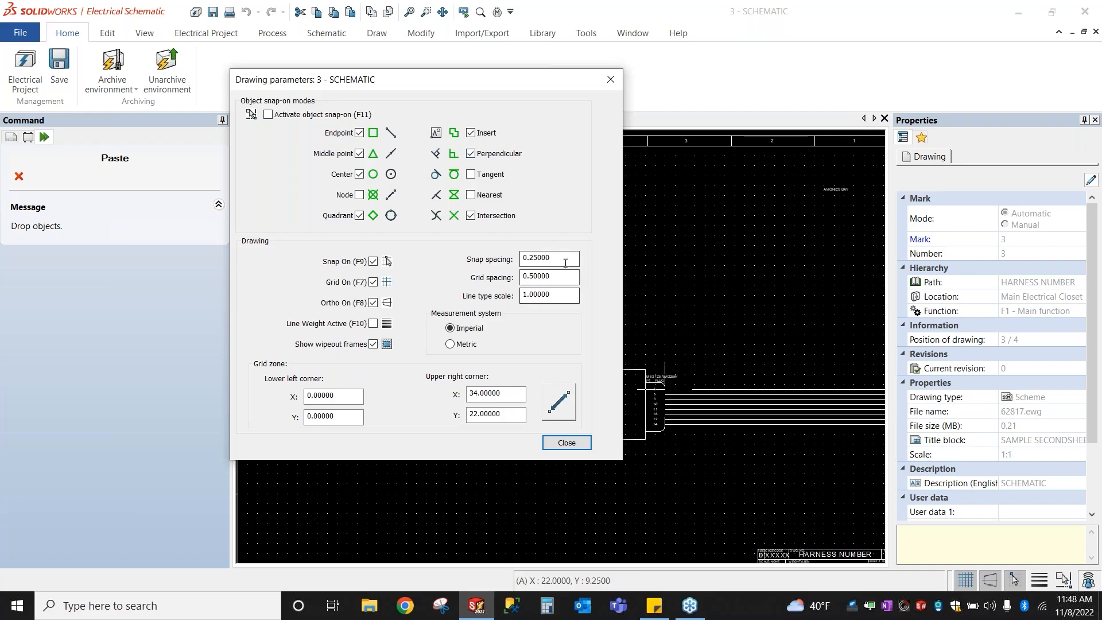
pyautogui.click(566, 443)
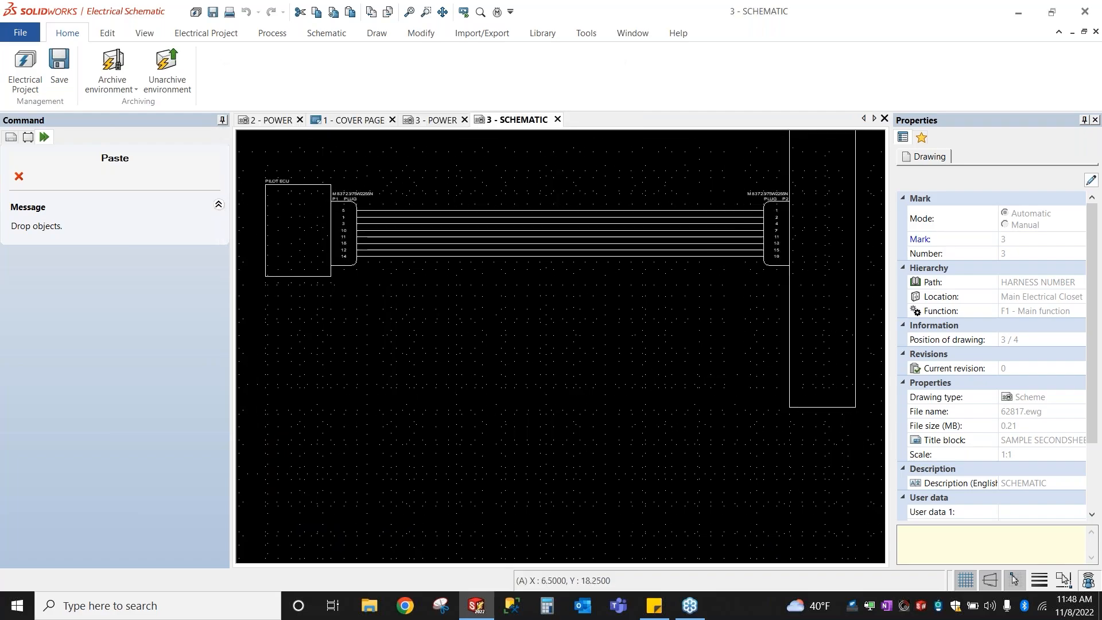
pyautogui.scroll(-4, 358, 211)
pyautogui.scroll(6, 377, 489)
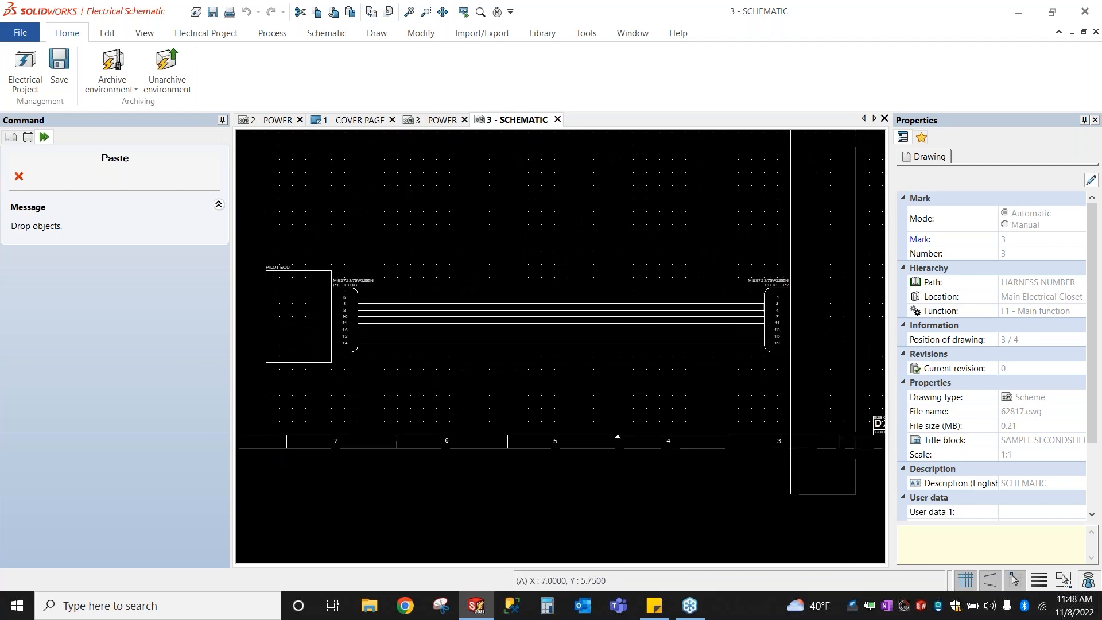
pyautogui.click(618, 436)
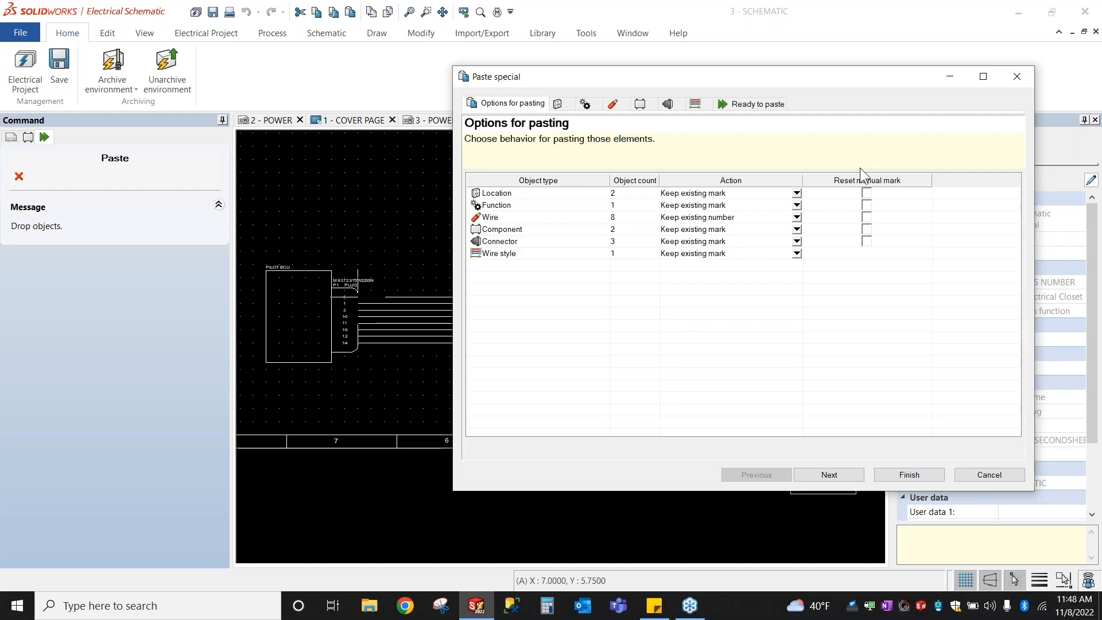
pyautogui.moveTo(673, 333); pyautogui.dragTo(663, 182)
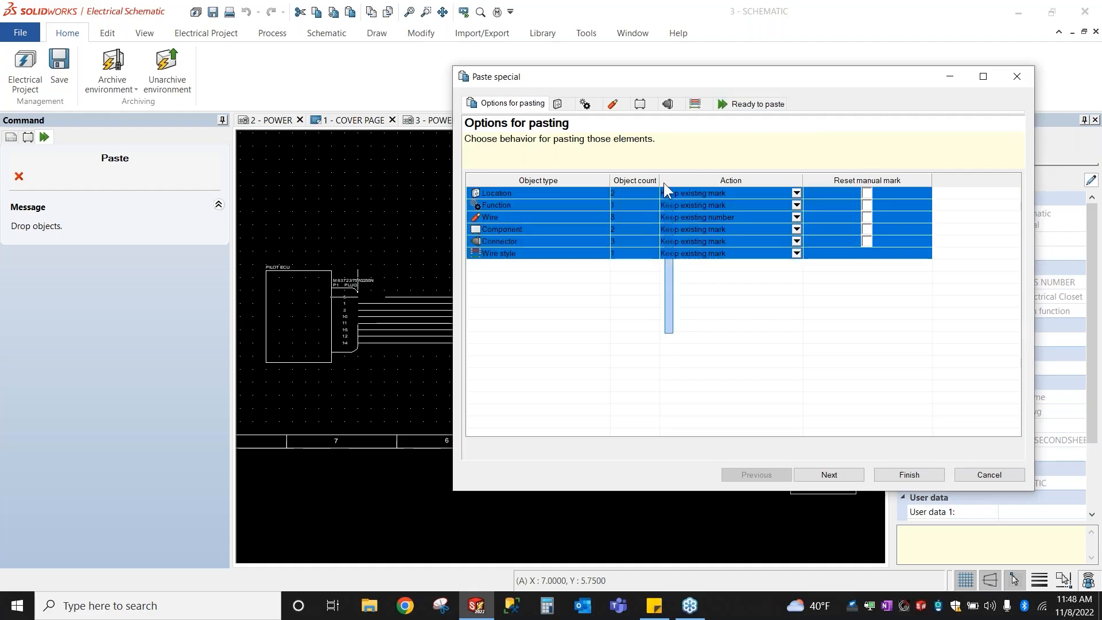
pyautogui.click(702, 340)
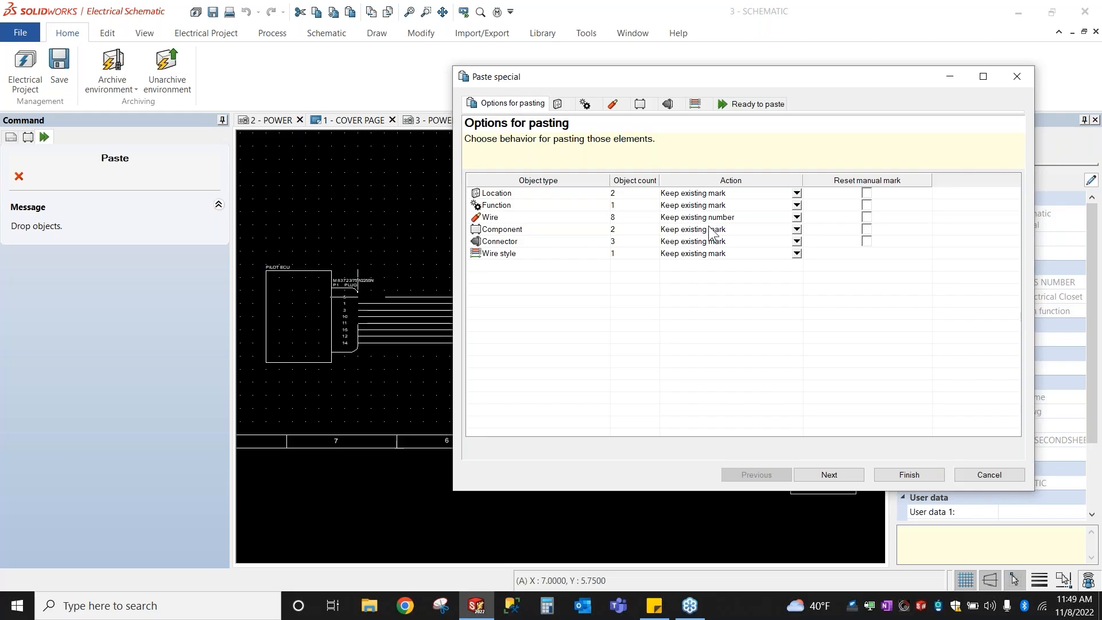
pyautogui.click(910, 475)
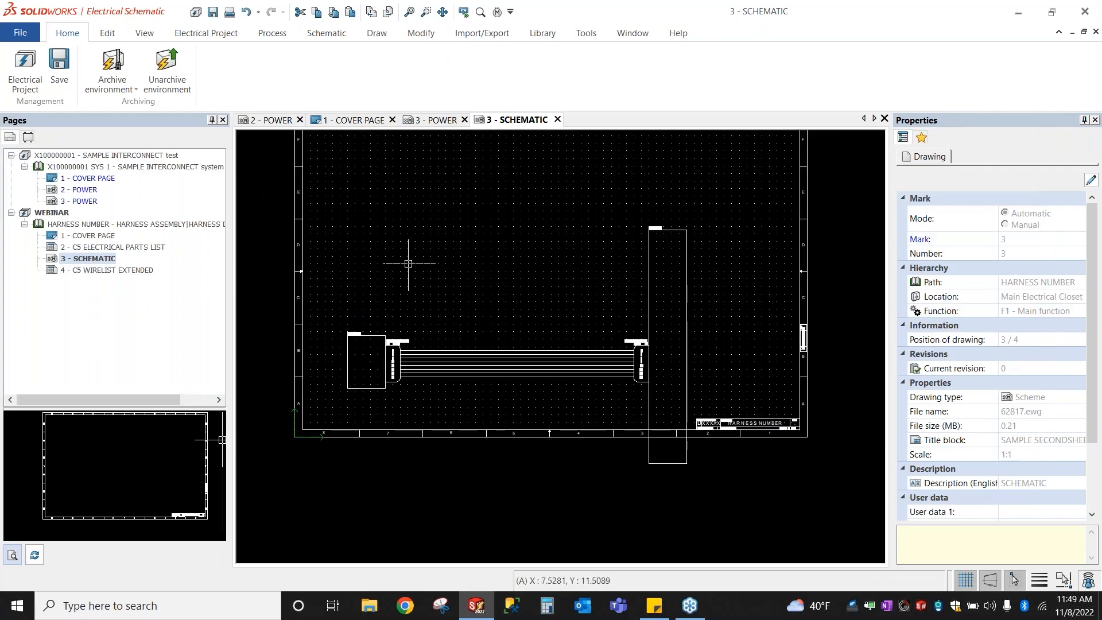
# Step: Drag the CONSOLE box's bottom-right corner up so it encloses only the P2 plug
pyautogui.scroll(-3, 411, 252)
pyautogui.scroll(4, 590, 263)
pyautogui.scroll(3, 589, 263)
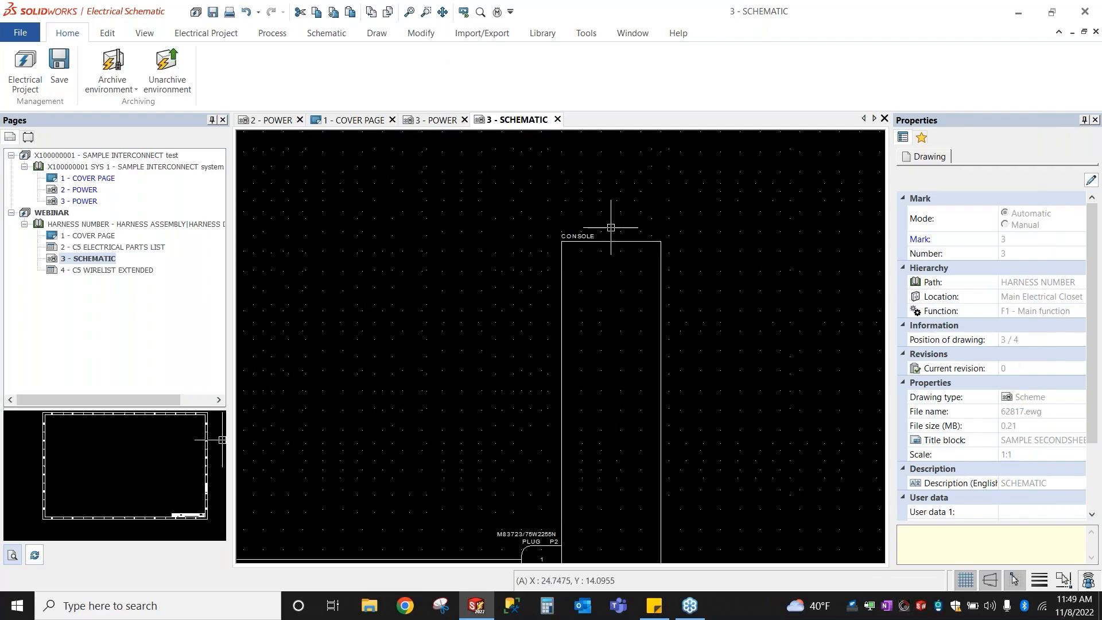
pyautogui.click(618, 238)
pyautogui.click(661, 241)
pyautogui.scroll(-3, 661, 241)
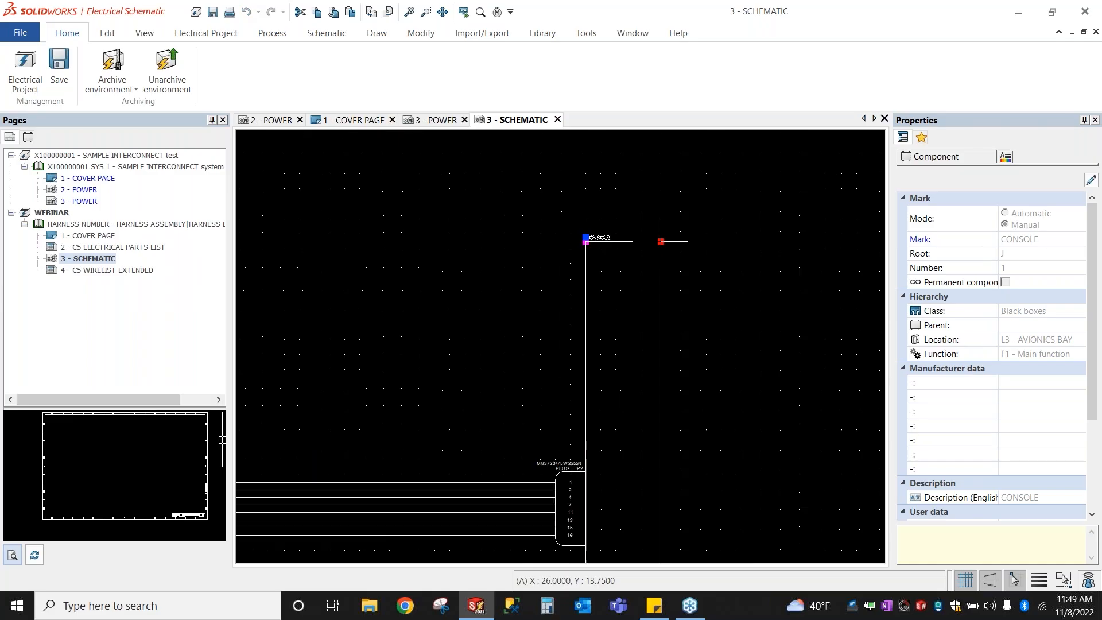
pyautogui.scroll(5, 667, 391)
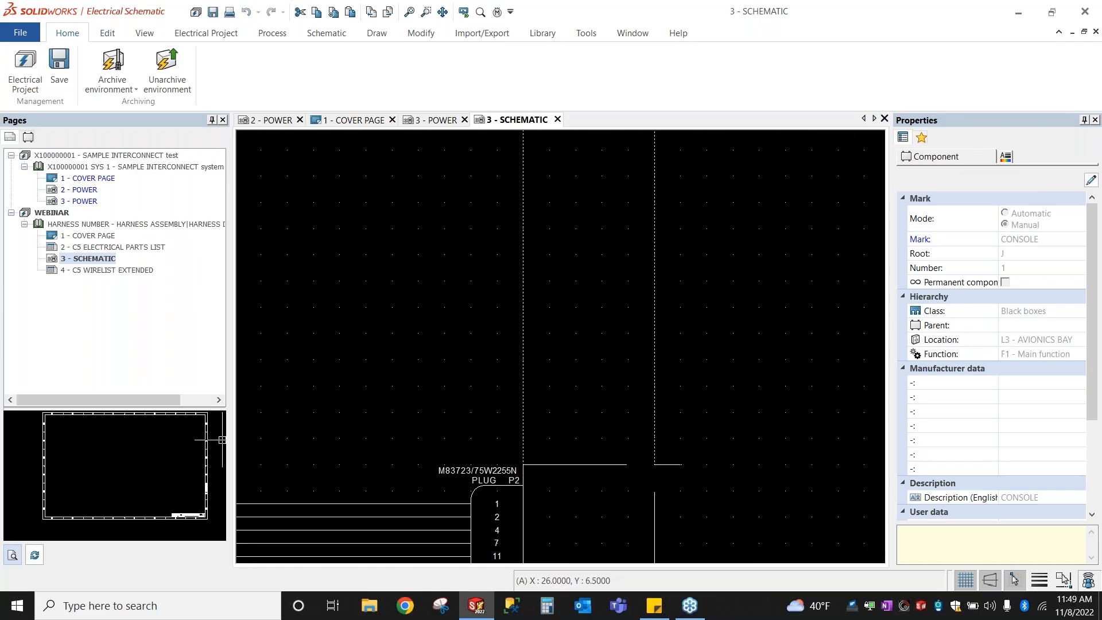
pyautogui.scroll(-3, 655, 463)
pyautogui.scroll(2, 649, 531)
pyautogui.click(652, 540)
pyautogui.click(651, 397)
pyautogui.press('Escape')
pyautogui.scroll(-2, 721, 394)
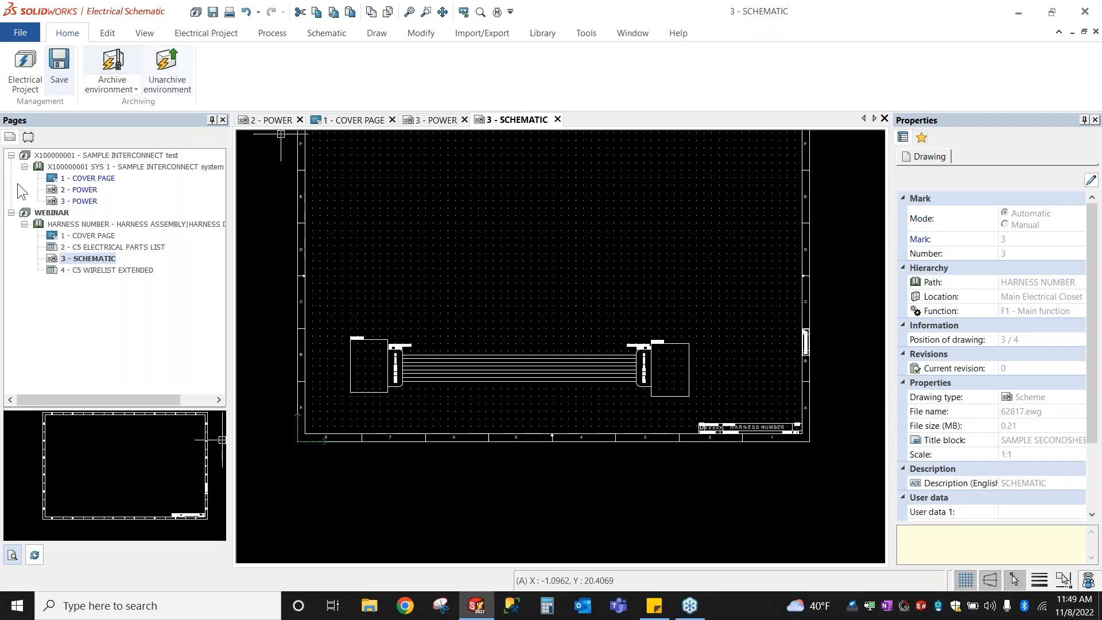
pyautogui.click(27, 137)
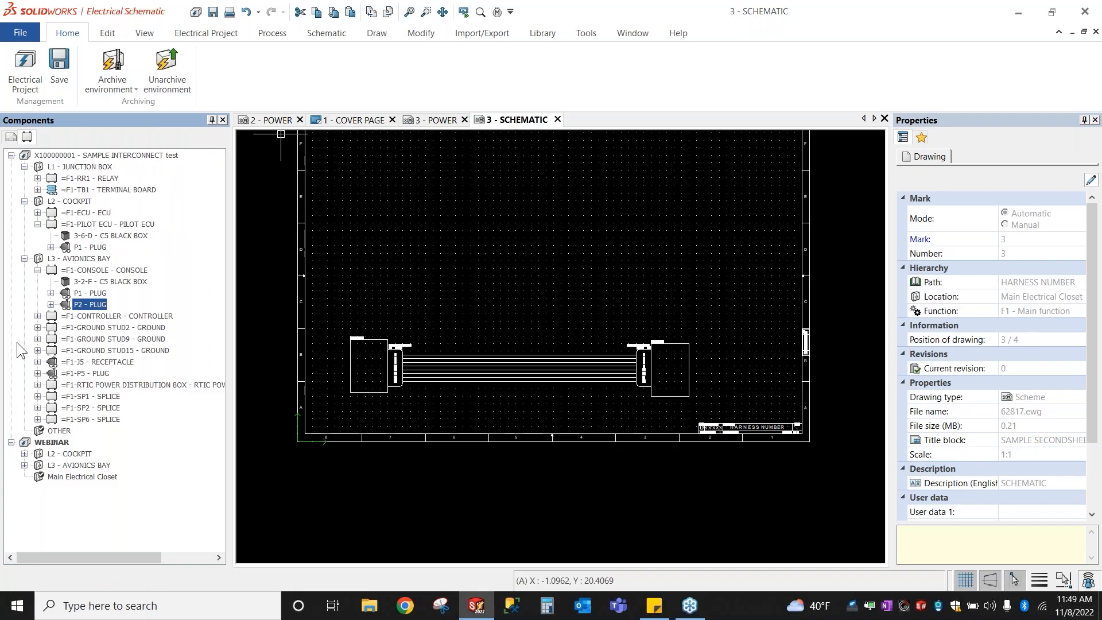
# Step: Start inserting a symbol for P1 - PLUG of =F1-PILOT ECU under L2 - COCKPIT
pyautogui.click(24, 454)
pyautogui.click(38, 465)
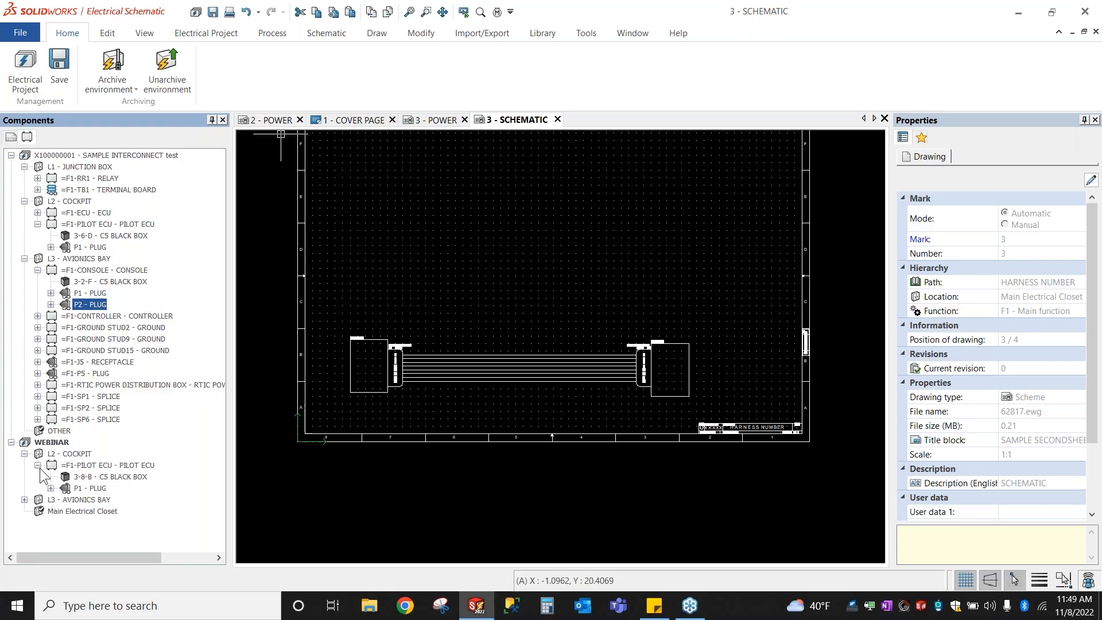
pyautogui.rightClick(81, 489)
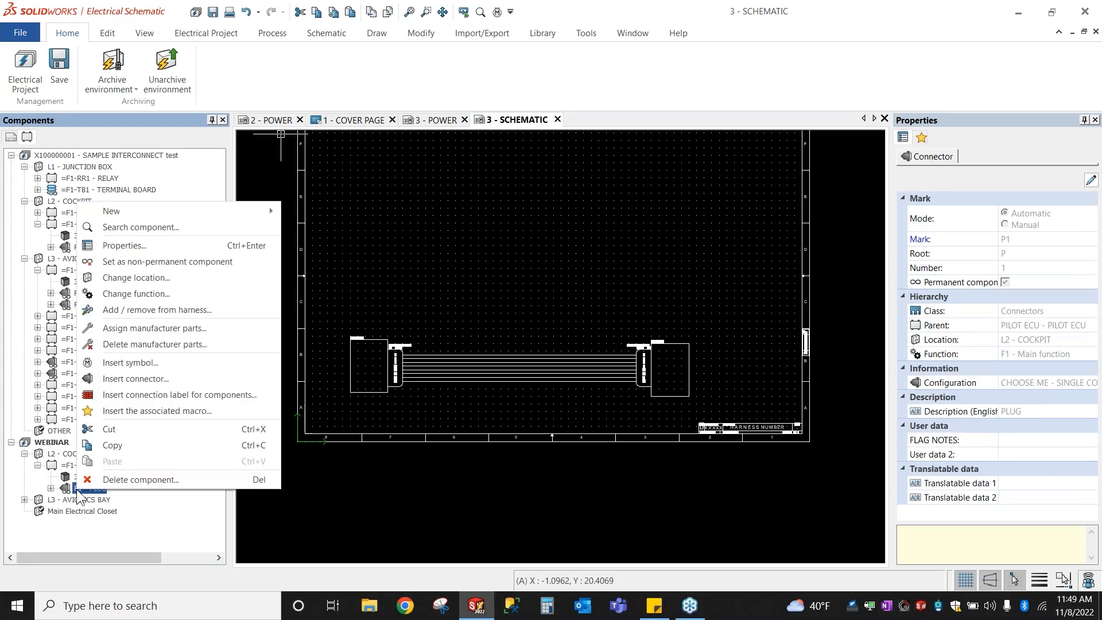
pyautogui.click(145, 364)
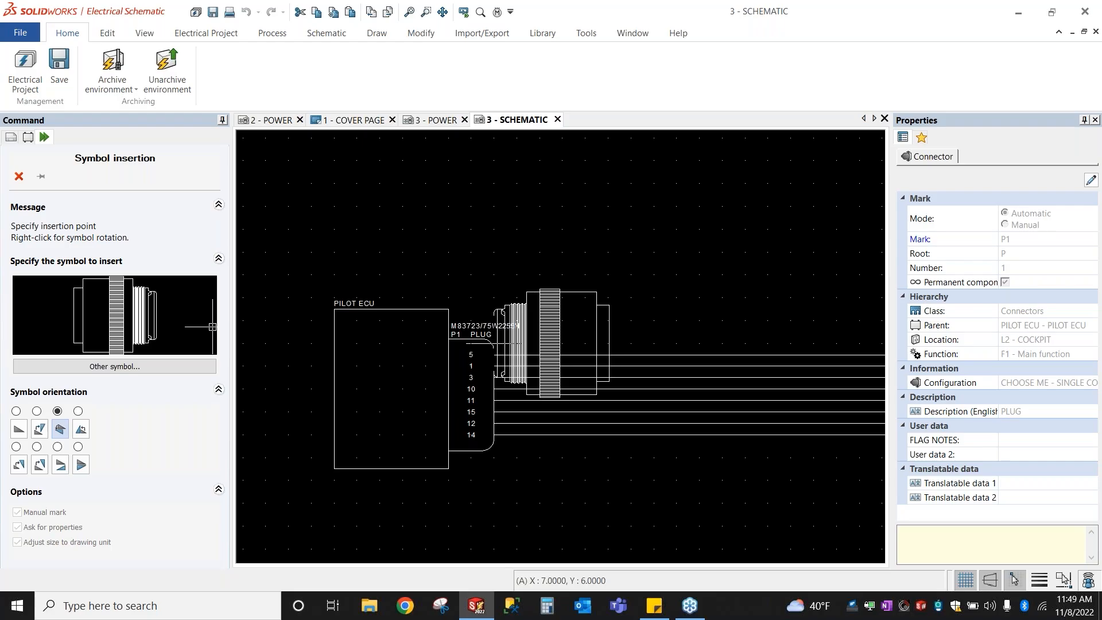
# Step: Rotate the P1 plug symbol to horizontal and place it above the wiring diagram
pyautogui.rightClick(493, 344)
pyautogui.rightClick(494, 343)
pyautogui.rightClick(519, 371)
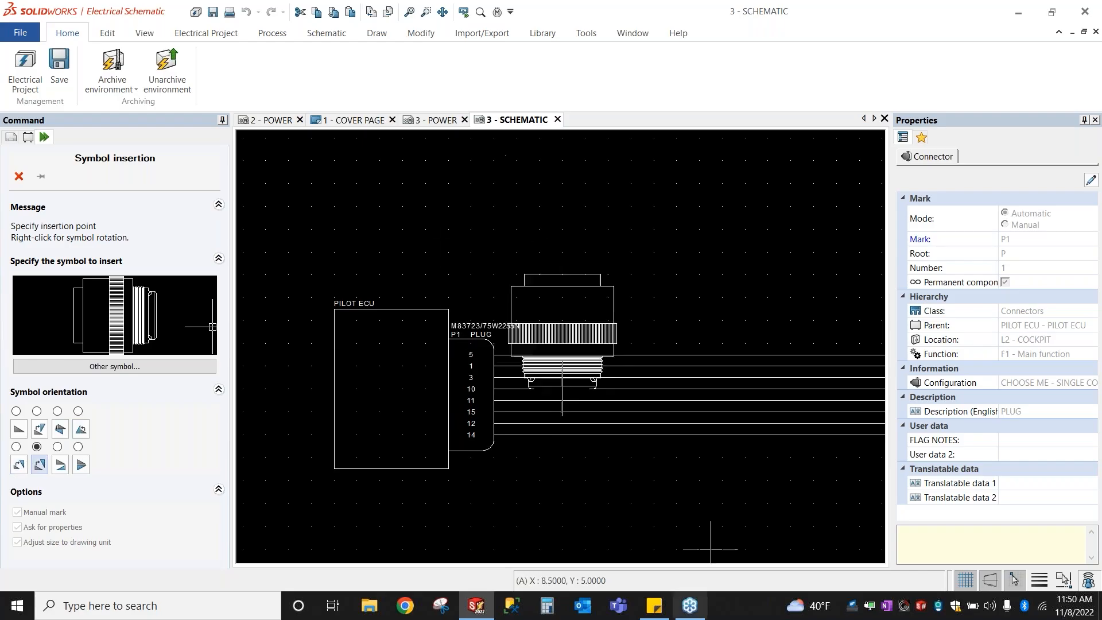
pyautogui.rightClick(457, 276)
pyautogui.rightClick(454, 241)
pyautogui.rightClick(453, 240)
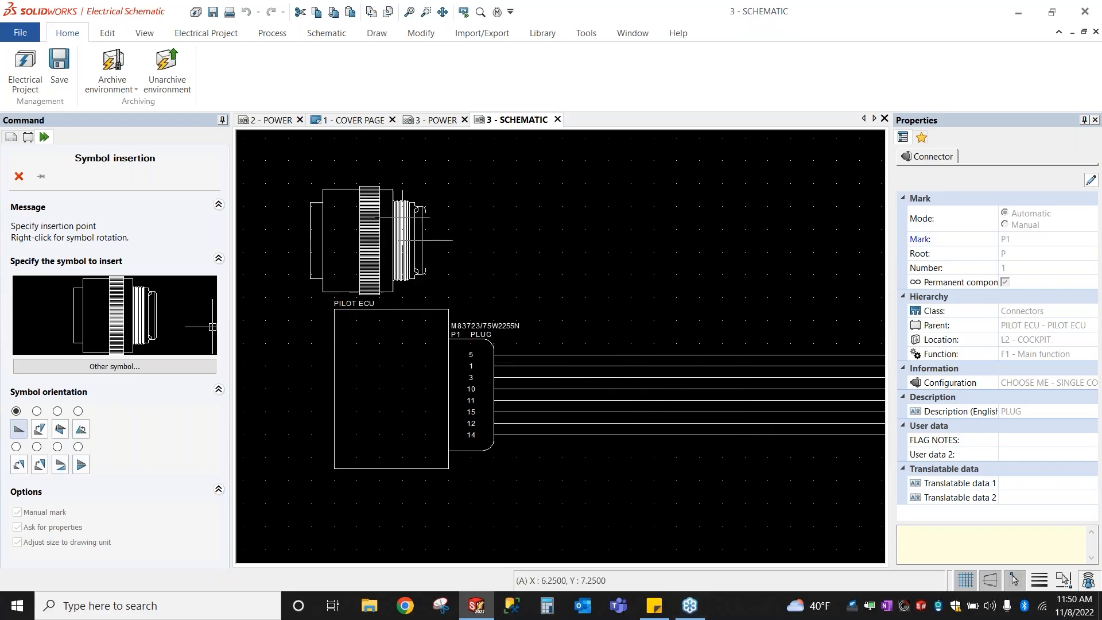
pyautogui.scroll(-3, 453, 240)
pyautogui.scroll(3, 493, 348)
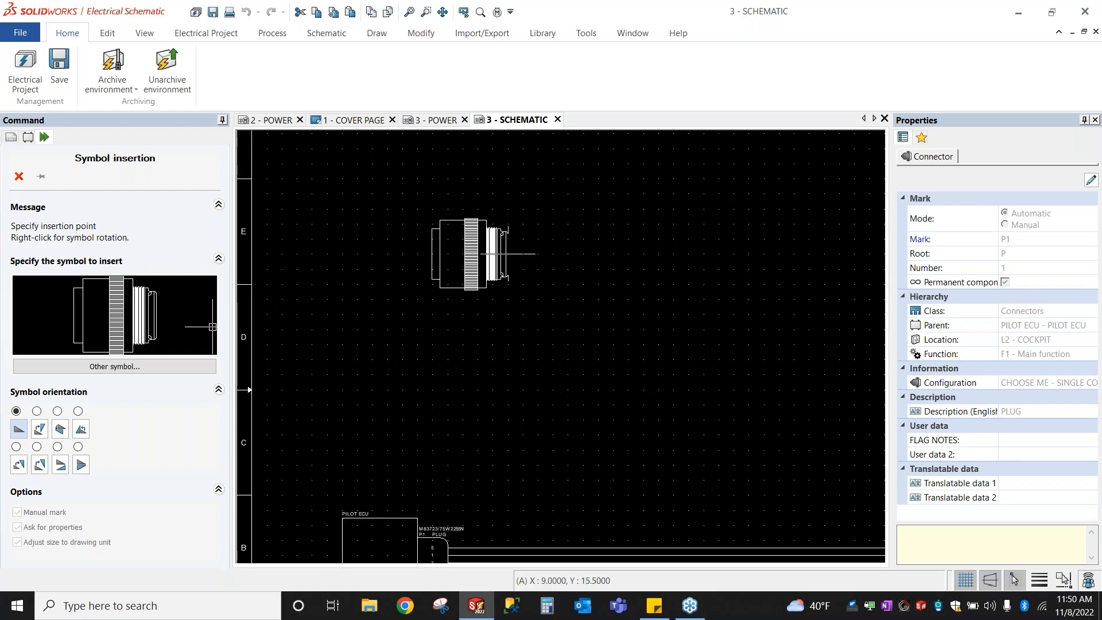
pyautogui.click(527, 254)
pyautogui.scroll(2, 378, 244)
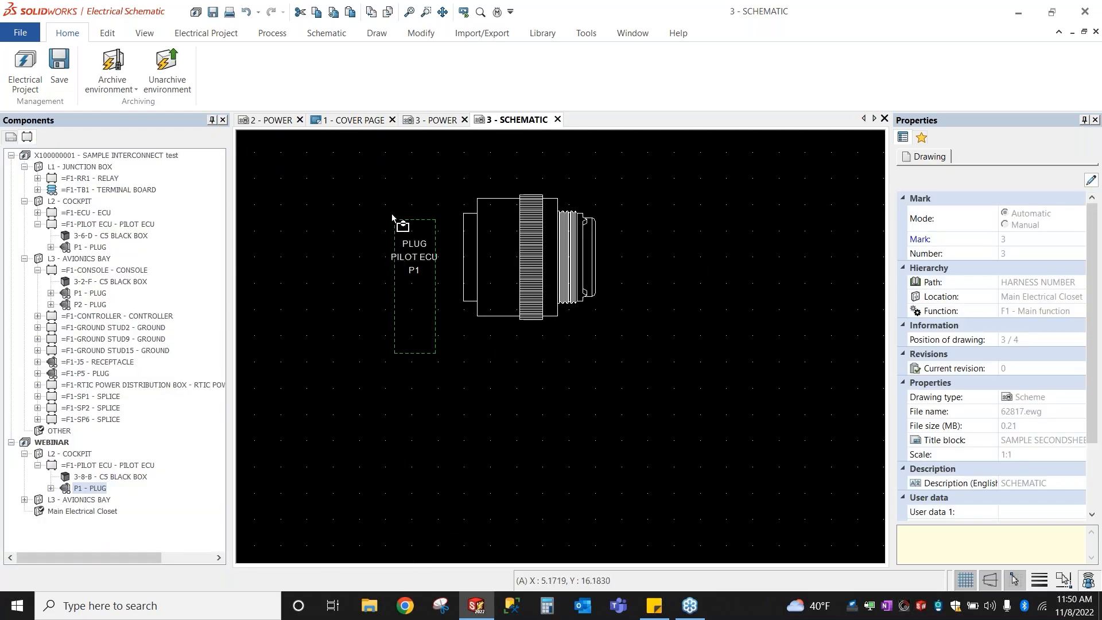
# Step: Delete the console's P1 - PLUG under the avionics bay in the Components tree
pyautogui.click(25, 499)
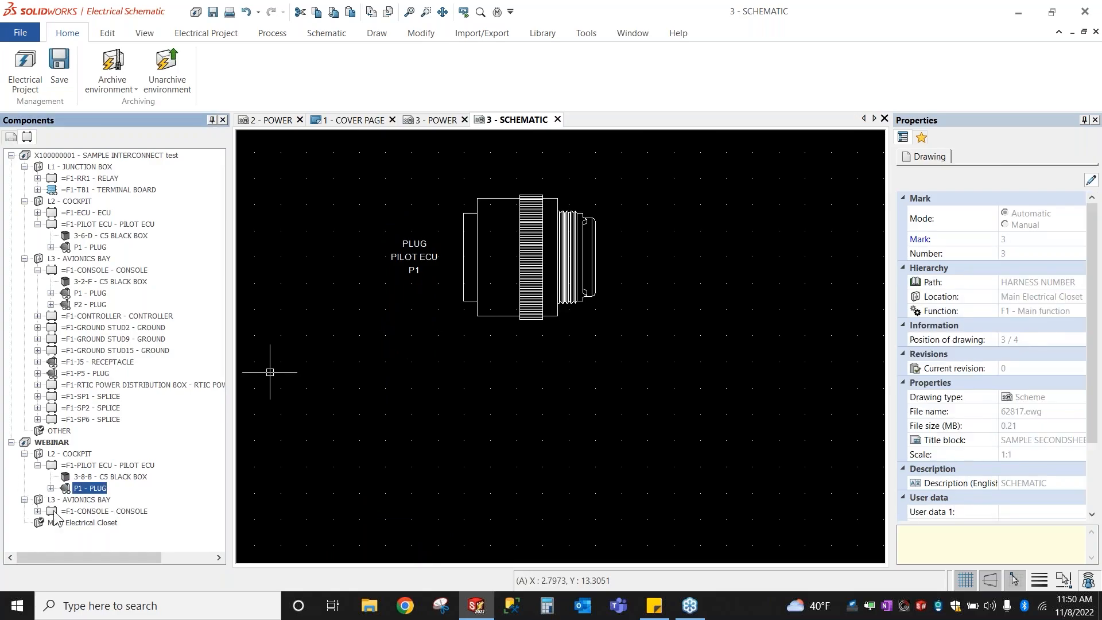
pyautogui.click(37, 511)
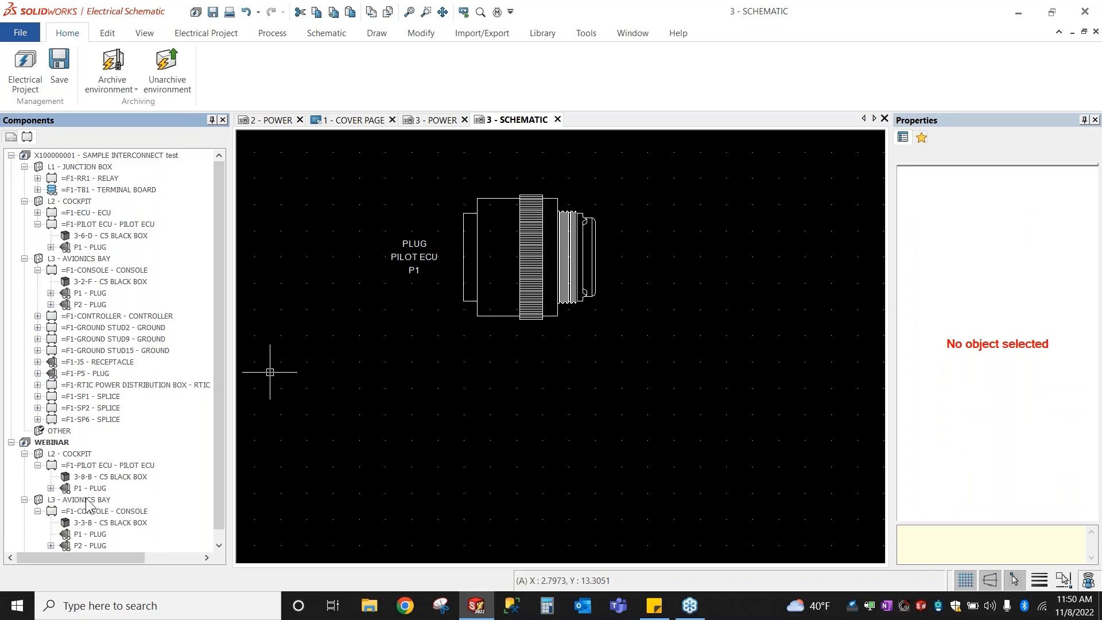
pyautogui.scroll(-1, 86, 506)
pyautogui.click(87, 524)
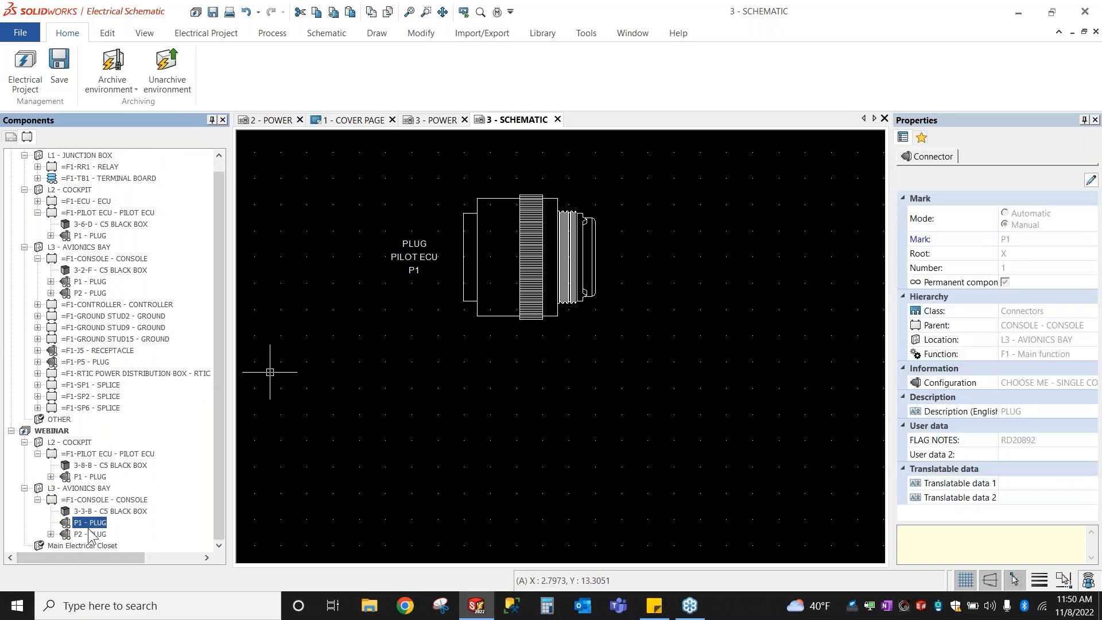
pyautogui.press('Delete')
pyautogui.press('Return')
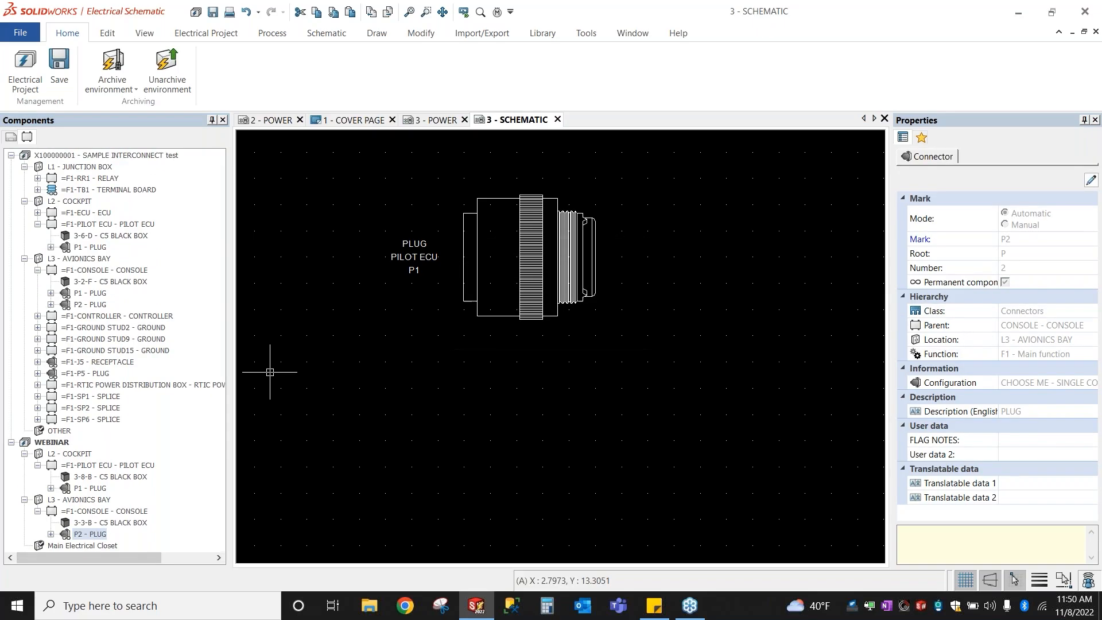
# Step: Insert the console P2 - PLUG symbol, rotated to face P1 and placed to its right
pyautogui.rightClick(83, 534)
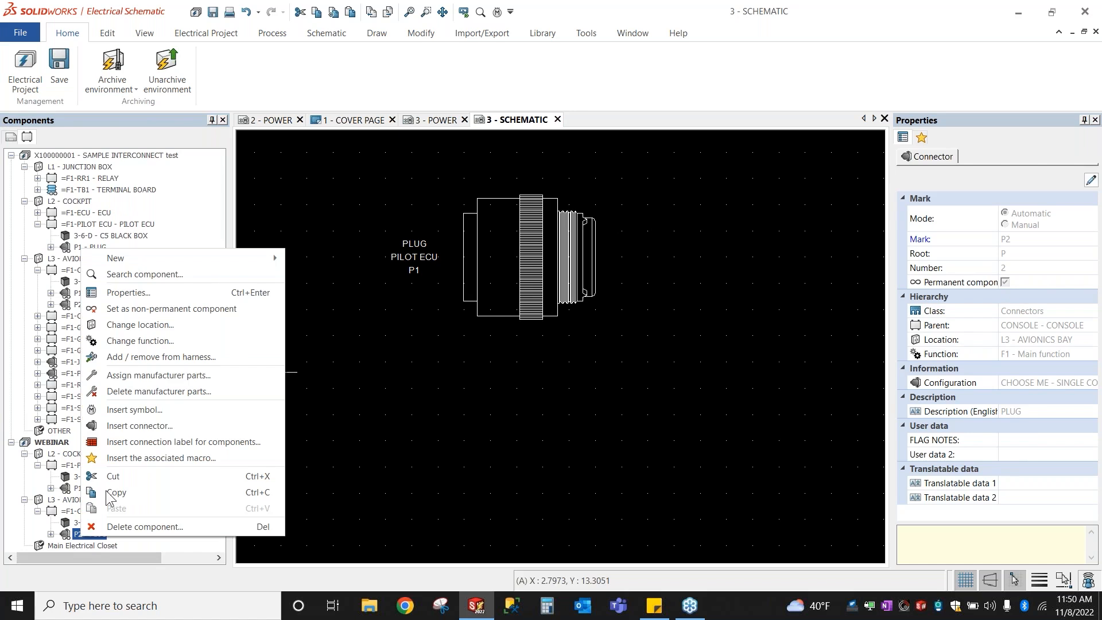
pyautogui.click(127, 415)
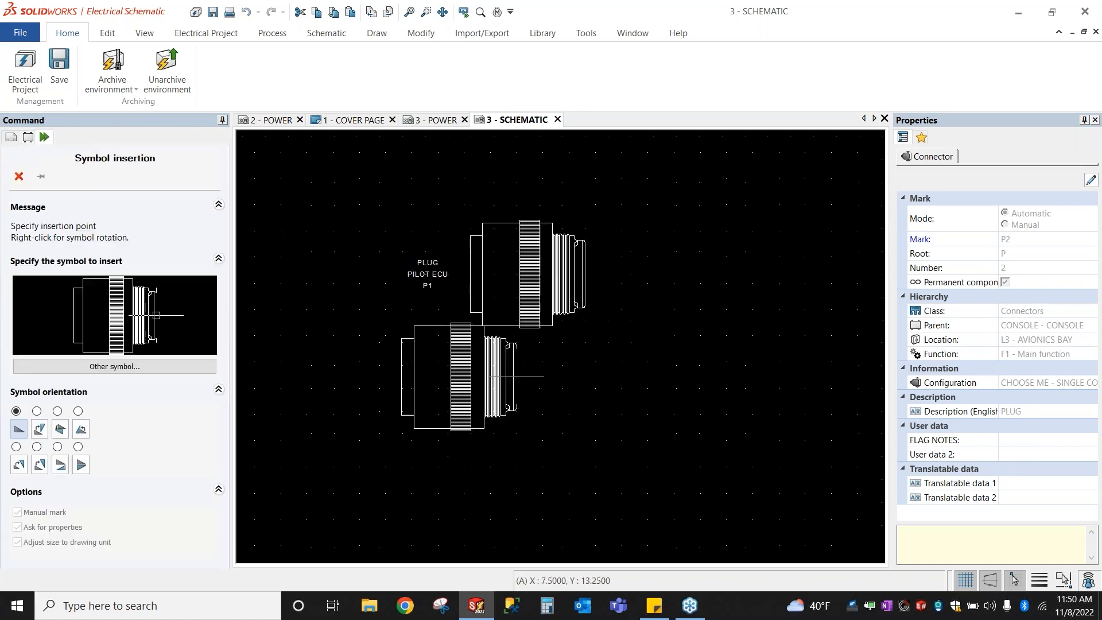
pyautogui.scroll(2, 747, 396)
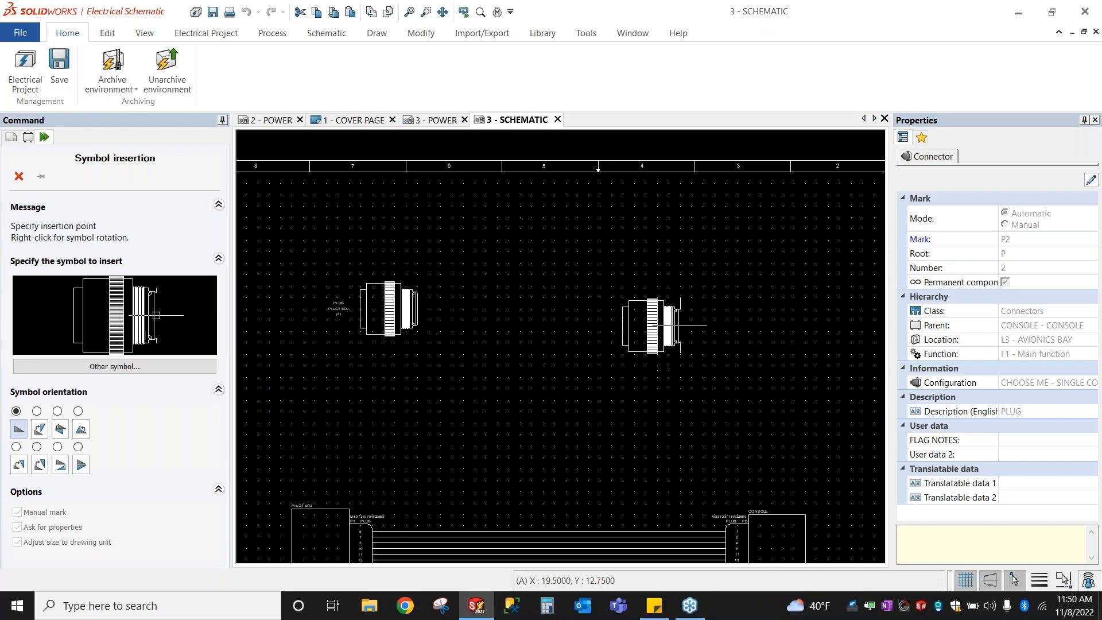
pyautogui.rightClick(707, 309)
pyautogui.rightClick(711, 308)
pyautogui.click(714, 308)
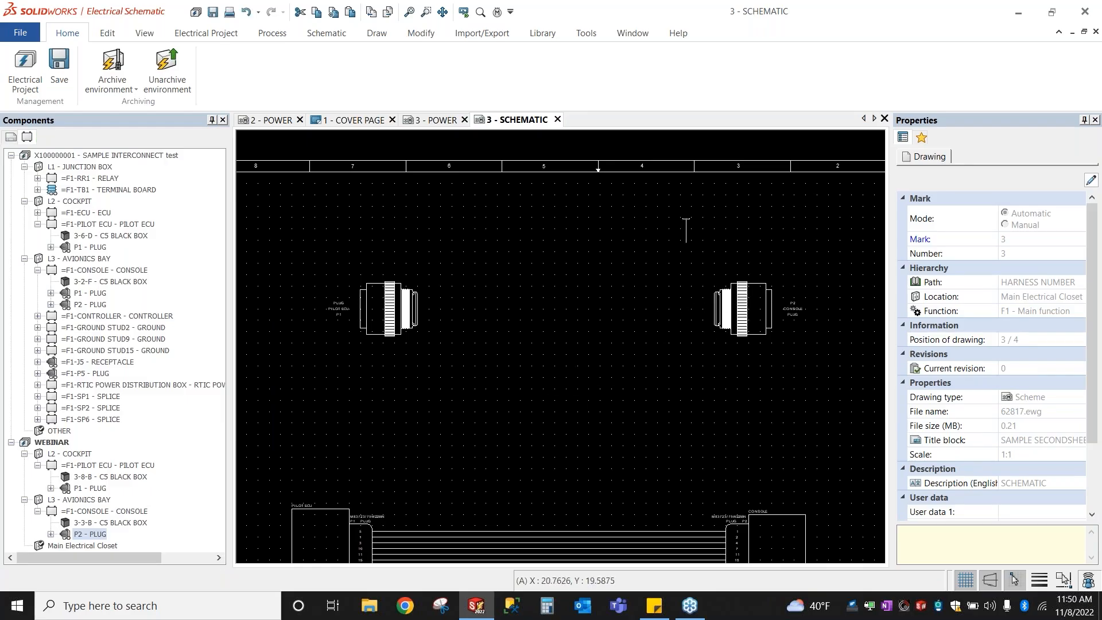
# Step: Draw two connecting lines between the P2 CONSOLE plug and the pilot ECU P1 plug
pyautogui.scroll(1, 581, 138)
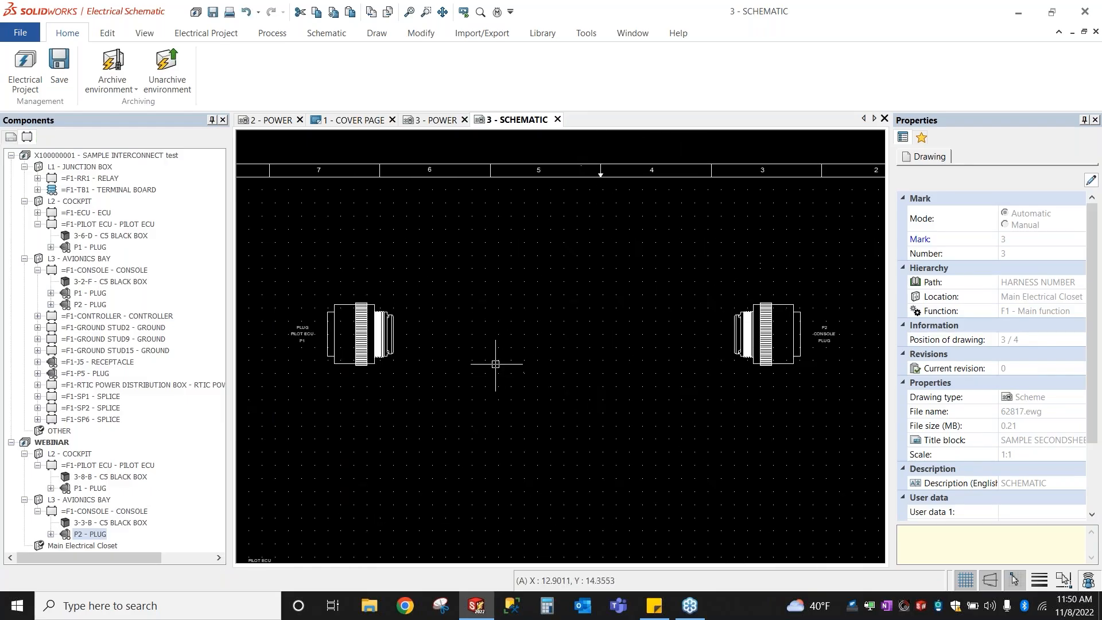
pyautogui.scroll(5, 494, 365)
pyautogui.press('l')
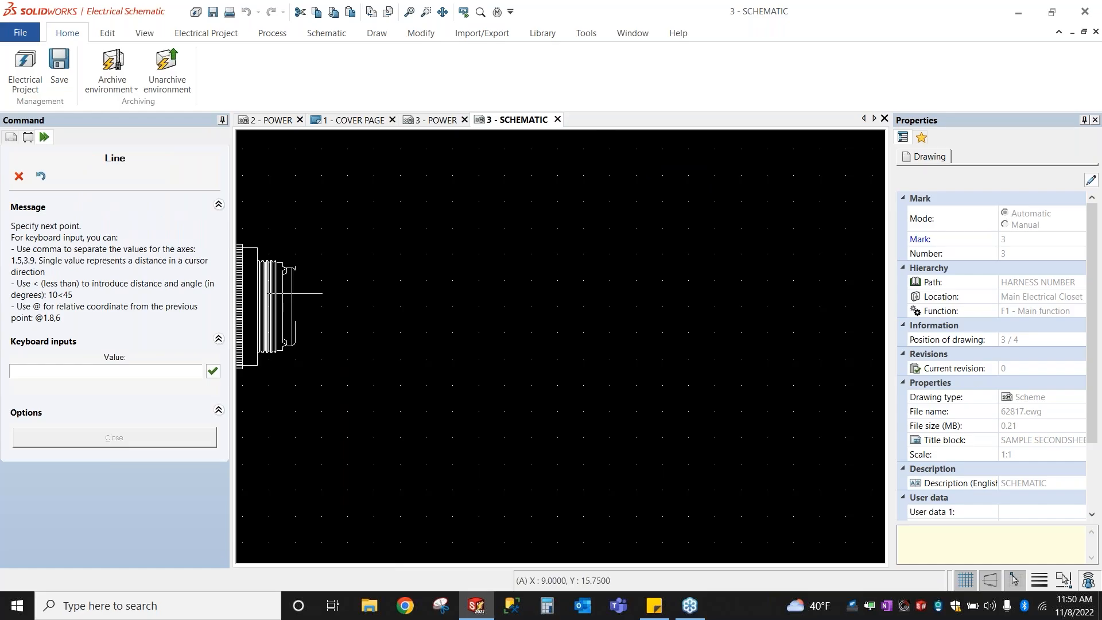
pyautogui.scroll(-3, 319, 291)
pyautogui.scroll(2, 610, 290)
pyautogui.click(633, 296)
pyautogui.press('Escape')
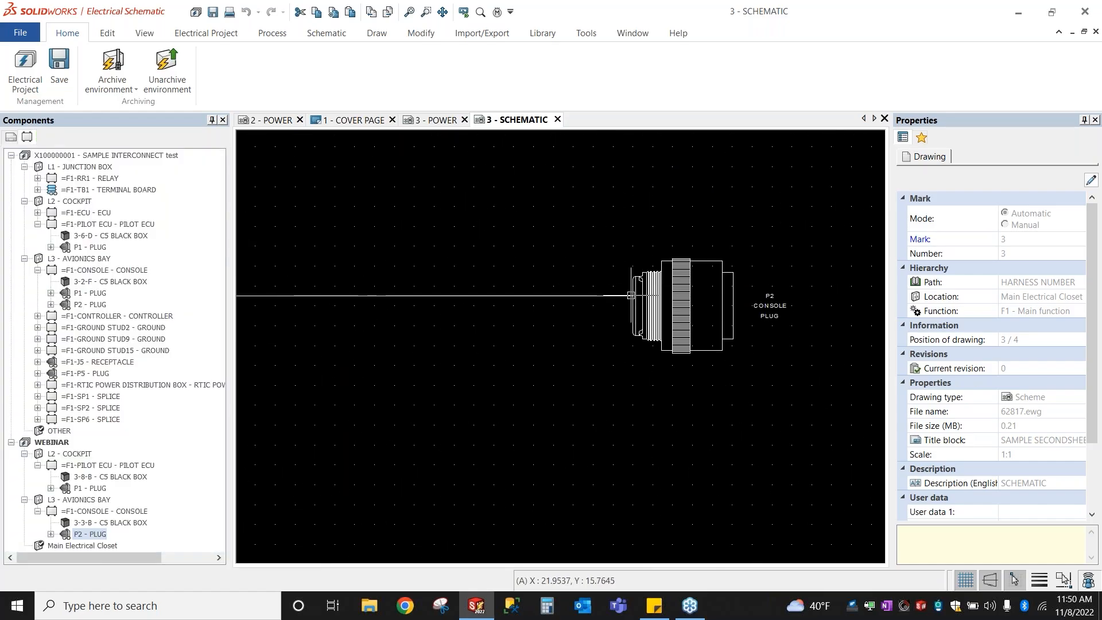
pyautogui.press('Return')
pyautogui.scroll(2, 633, 316)
pyautogui.click(634, 317)
pyautogui.scroll(-3, 634, 317)
pyautogui.scroll(-3, 607, 318)
pyautogui.scroll(3, 391, 312)
pyautogui.click(391, 312)
pyautogui.press('Escape')
pyautogui.scroll(-3, 467, 381)
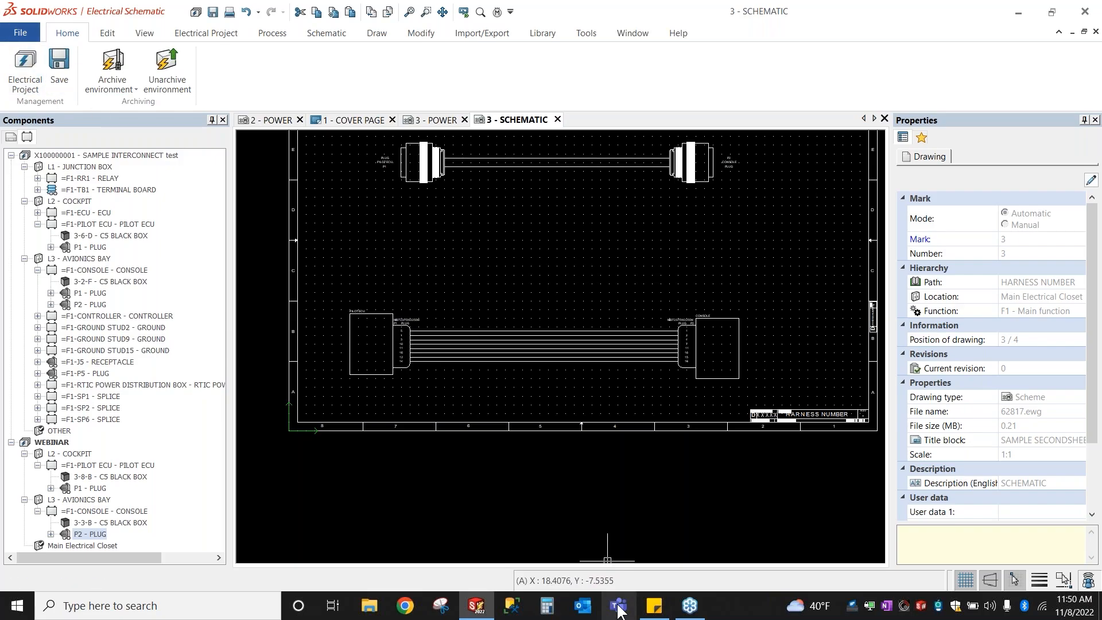
# Step: Open report management for the WEBINAR project from Electrical Project > Reports
pyautogui.click(25, 69)
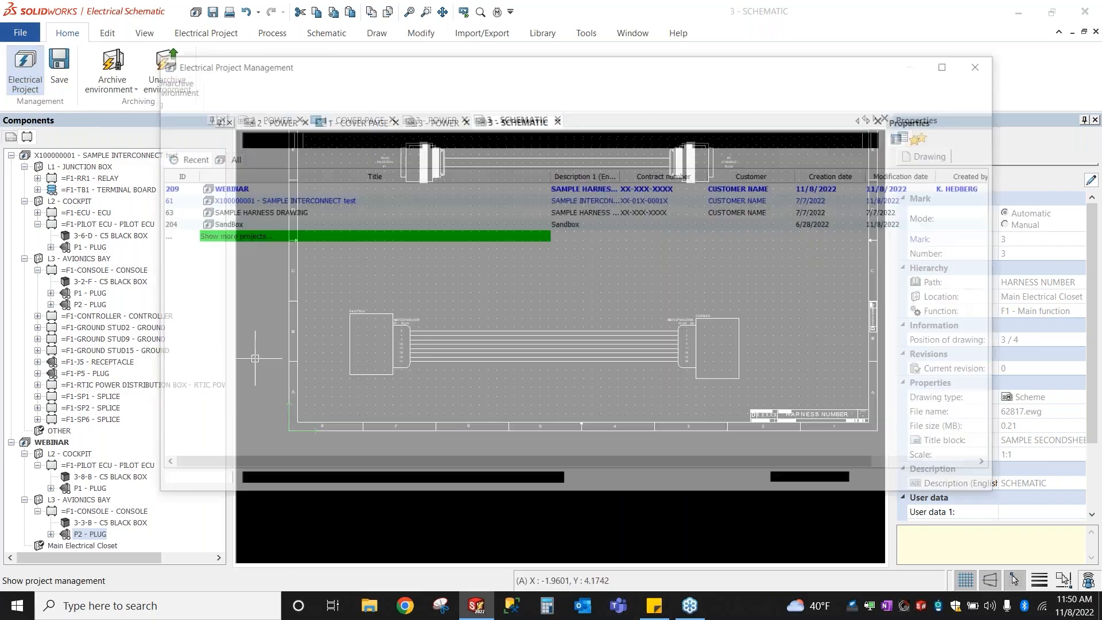
pyautogui.click(985, 64)
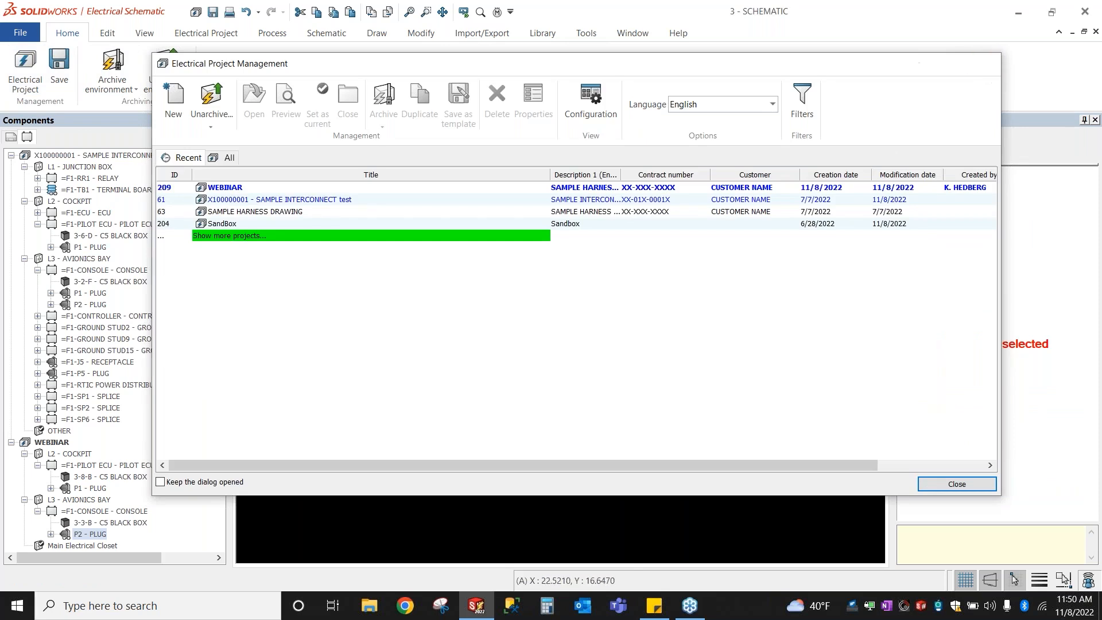
pyautogui.click(204, 32)
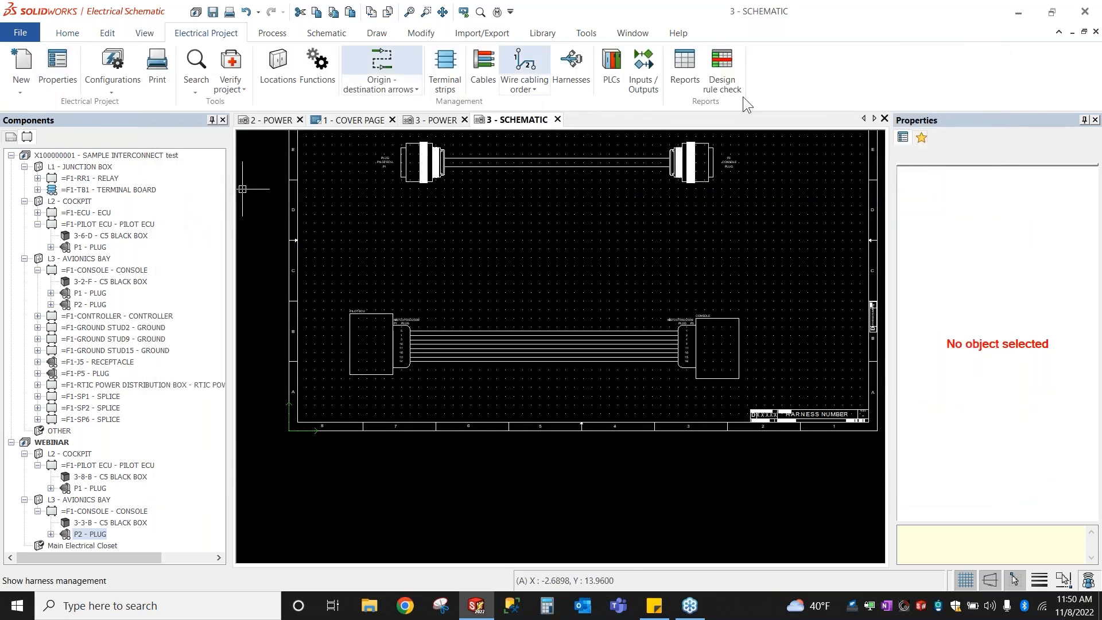
pyautogui.click(679, 75)
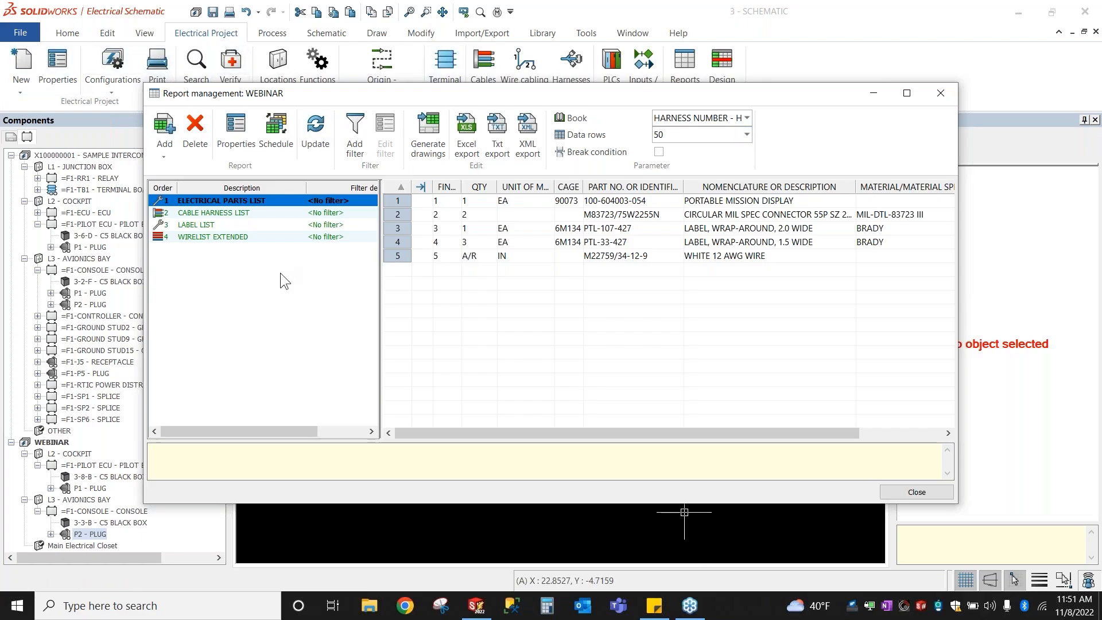
# Step: Preview the CABLE HARNESS LIST, LABEL LIST and WIRELIST EXTENDED reports, then choose Generate drawings
pyautogui.click(229, 213)
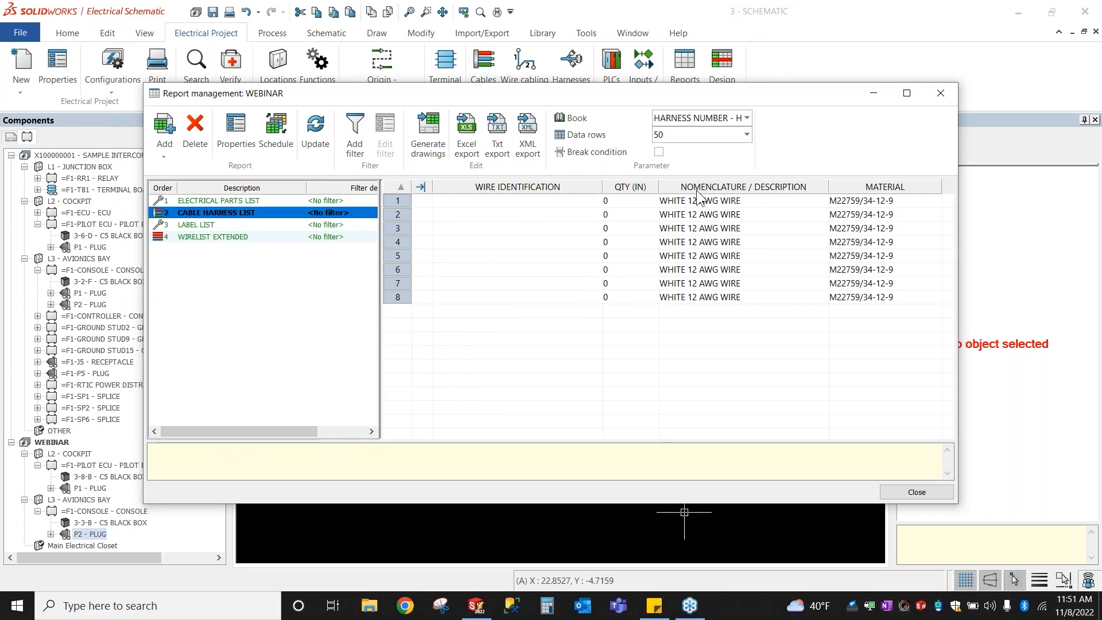
pyautogui.click(189, 224)
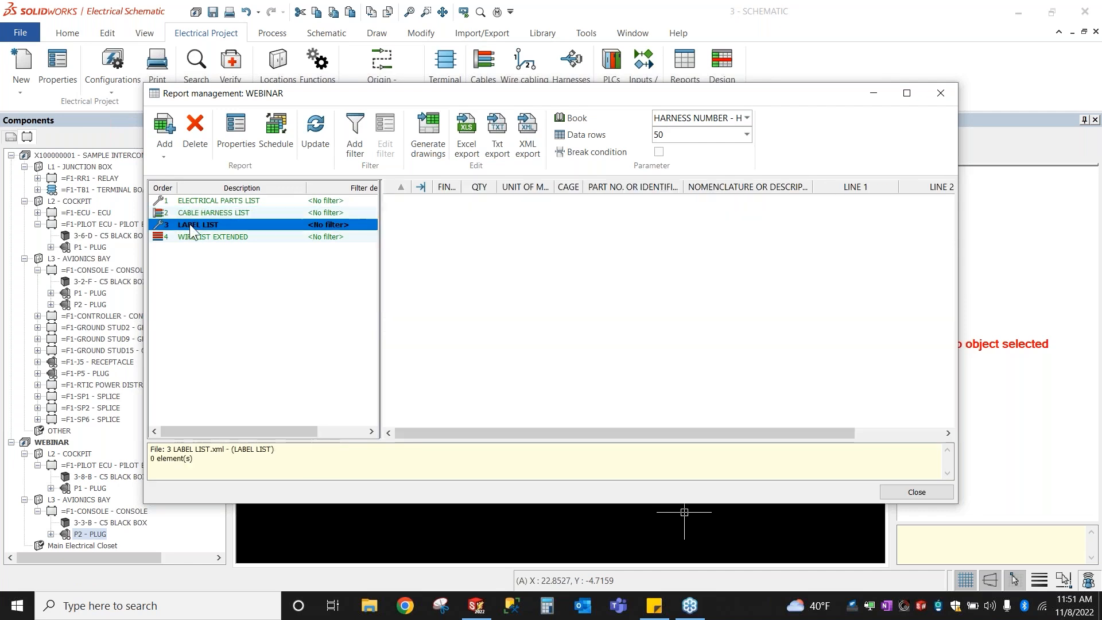
pyautogui.click(201, 235)
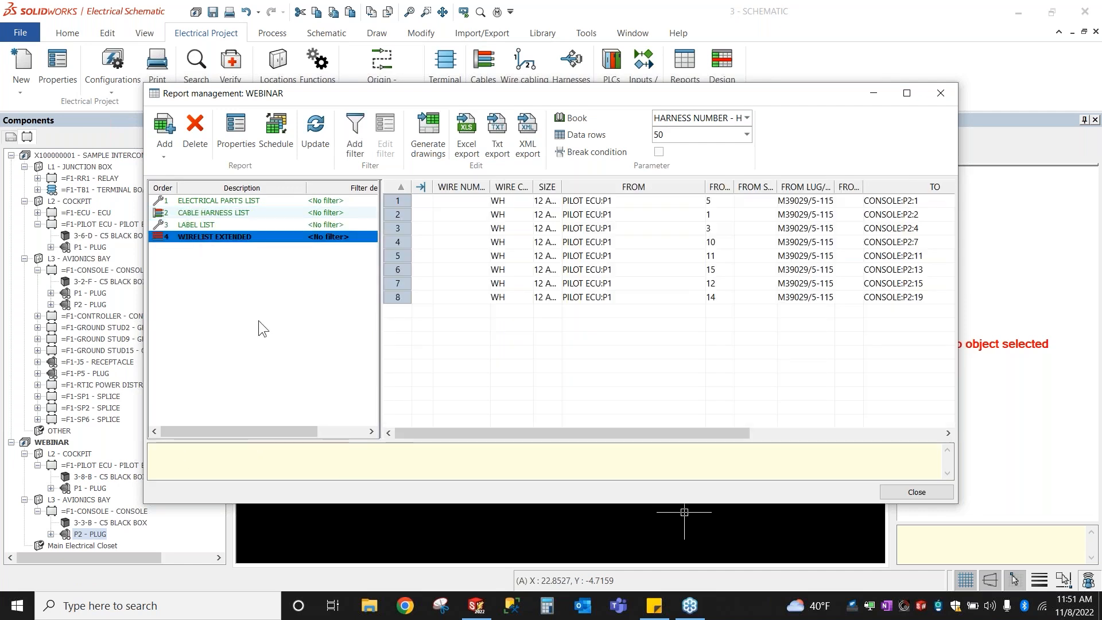
pyautogui.click(431, 130)
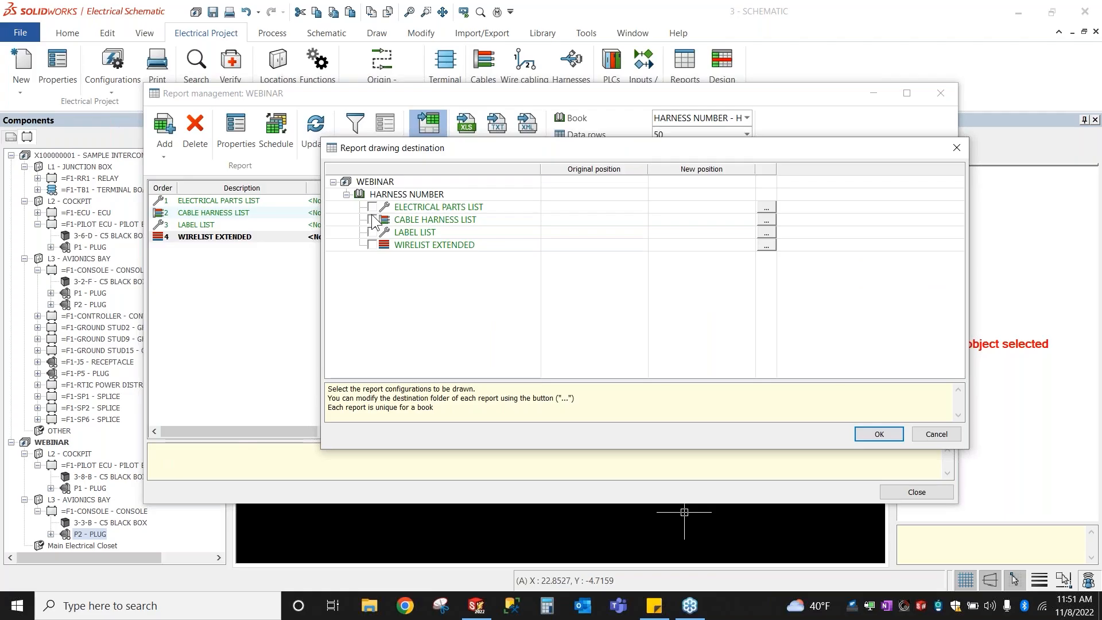
# Step: Generate ELECTRICAL PARTS LIST, CABLE HARNESS LIST, LABEL LIST and WIRELIST EXTENDED drawings, then close report management
pyautogui.click(372, 207)
pyautogui.click(372, 220)
pyautogui.click(372, 232)
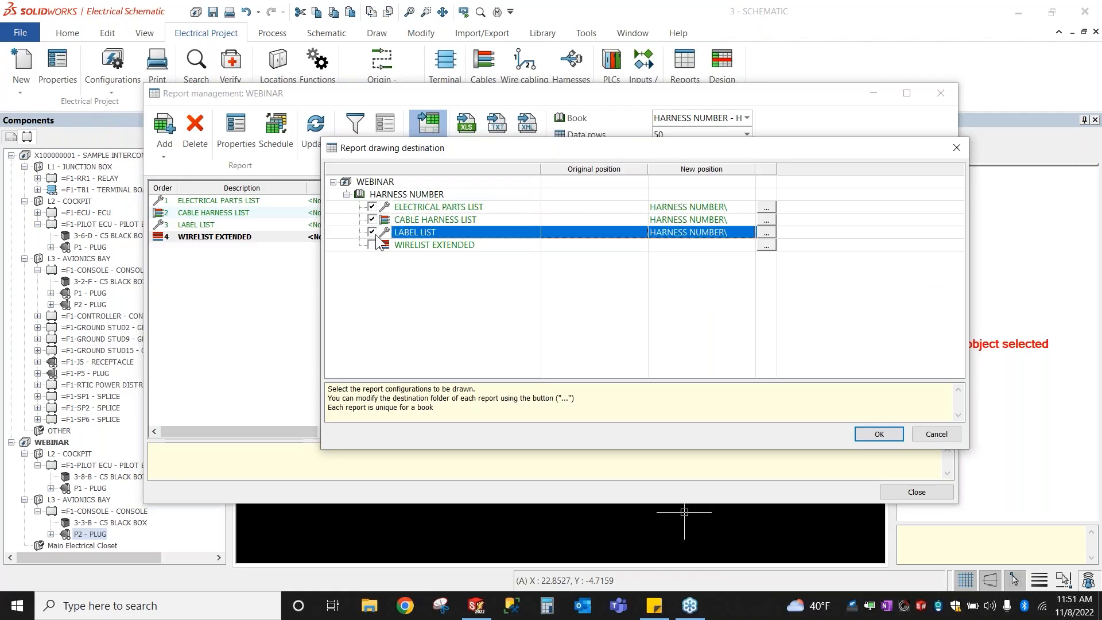
pyautogui.click(372, 244)
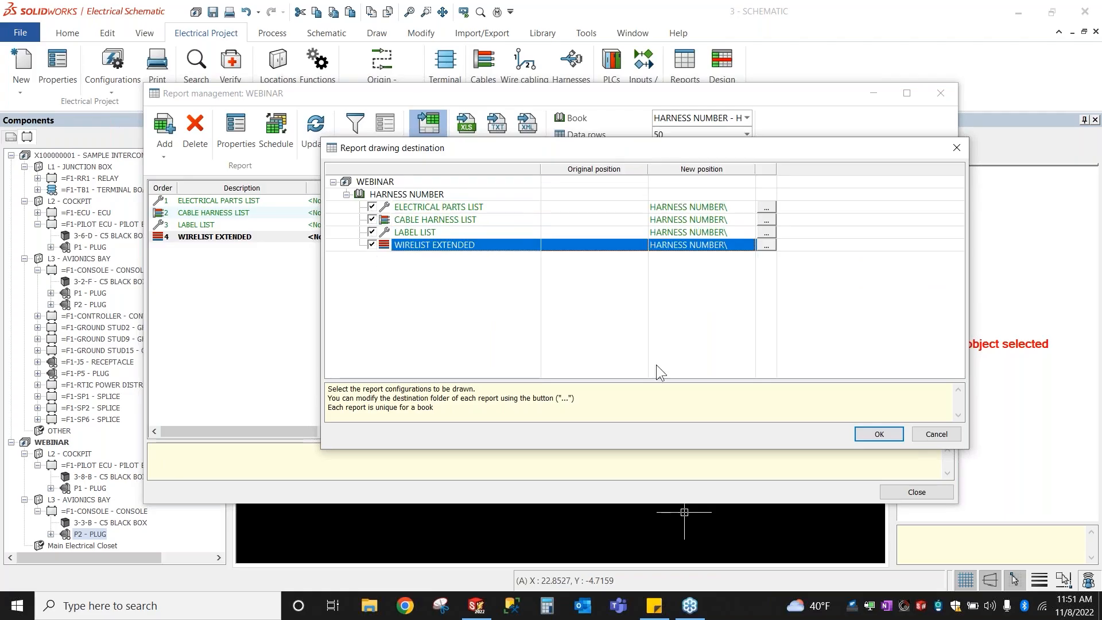
pyautogui.click(879, 434)
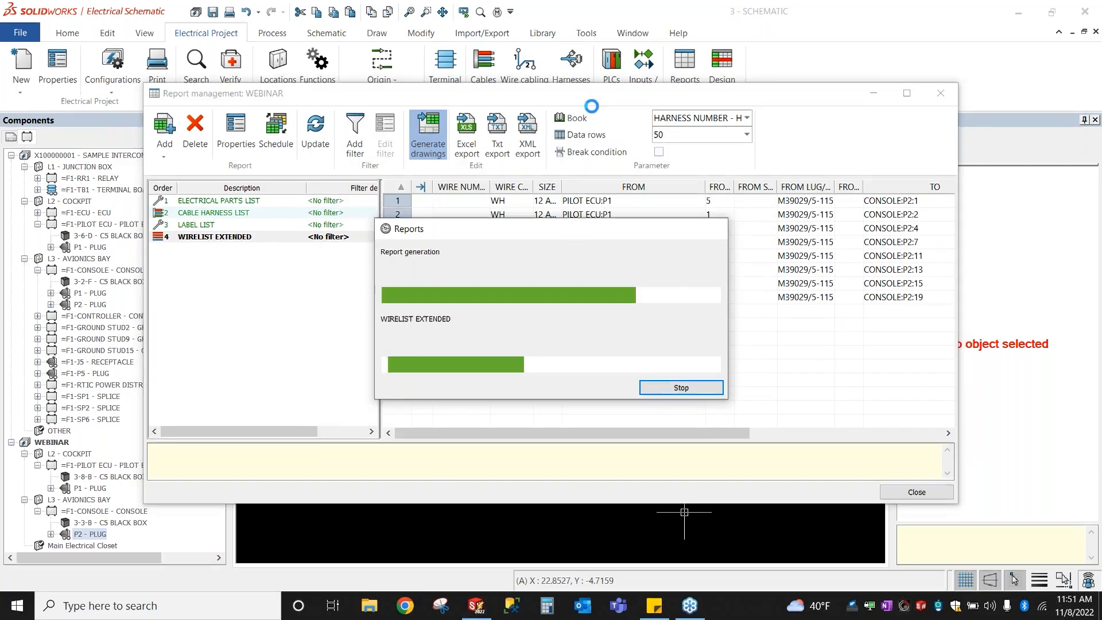
pyautogui.click(701, 415)
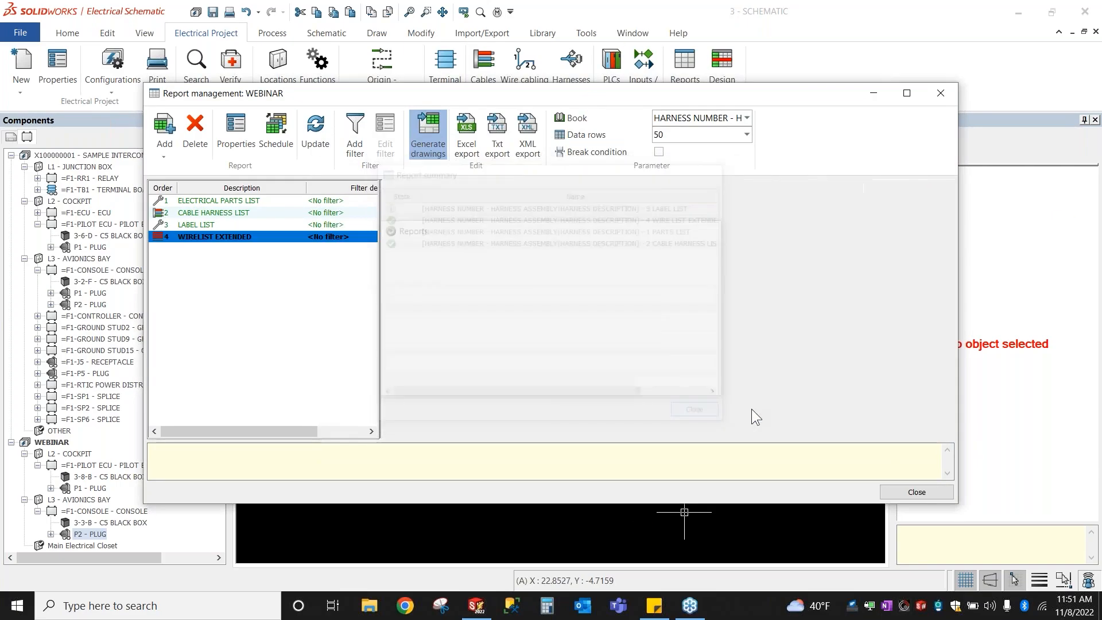
pyautogui.click(917, 492)
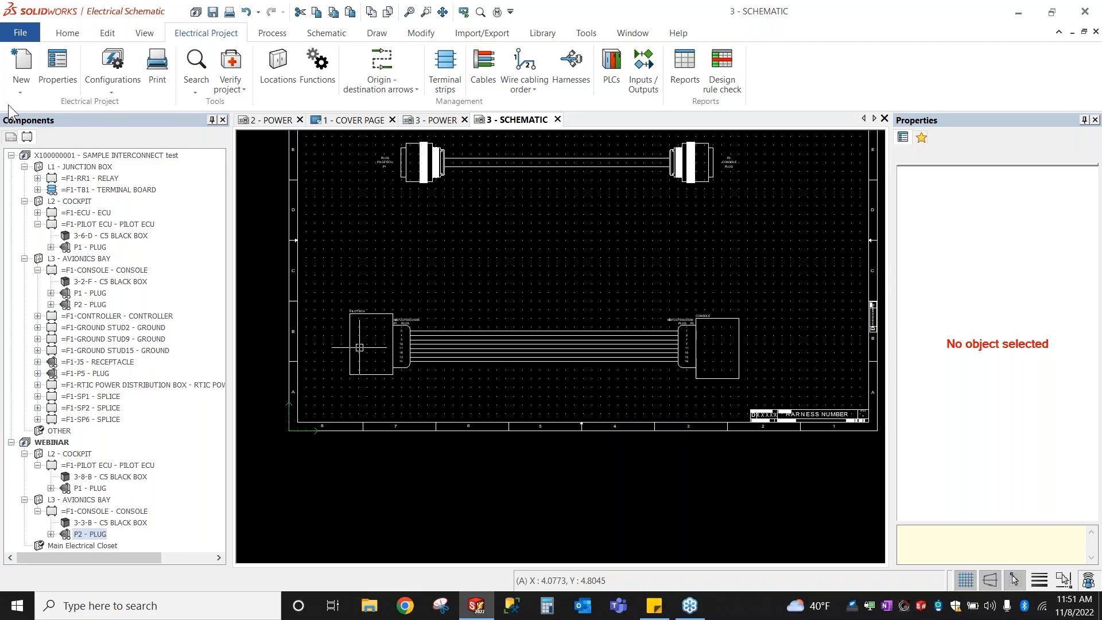
# Step: Delete the old C5 ELECTRICAL PARTS LIST and C5 WIRELIST EXTENDED pages from the Pages tree
pyautogui.click(11, 137)
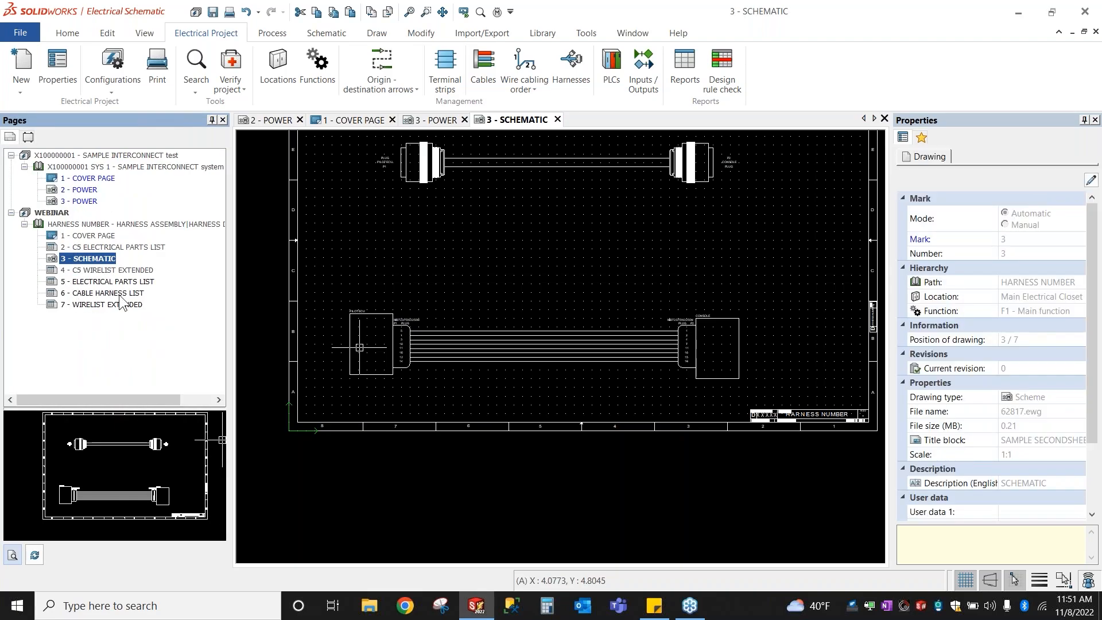
pyautogui.click(118, 246)
pyautogui.press('Delete')
pyautogui.press('Return')
pyautogui.click(117, 262)
pyautogui.press('Delete')
pyautogui.press('Return')
# Step: Open the new ELECTRICAL PARTS LIST page and zoom and pan to read its Material column
pyautogui.click(118, 259)
pyautogui.doubleClick(117, 261)
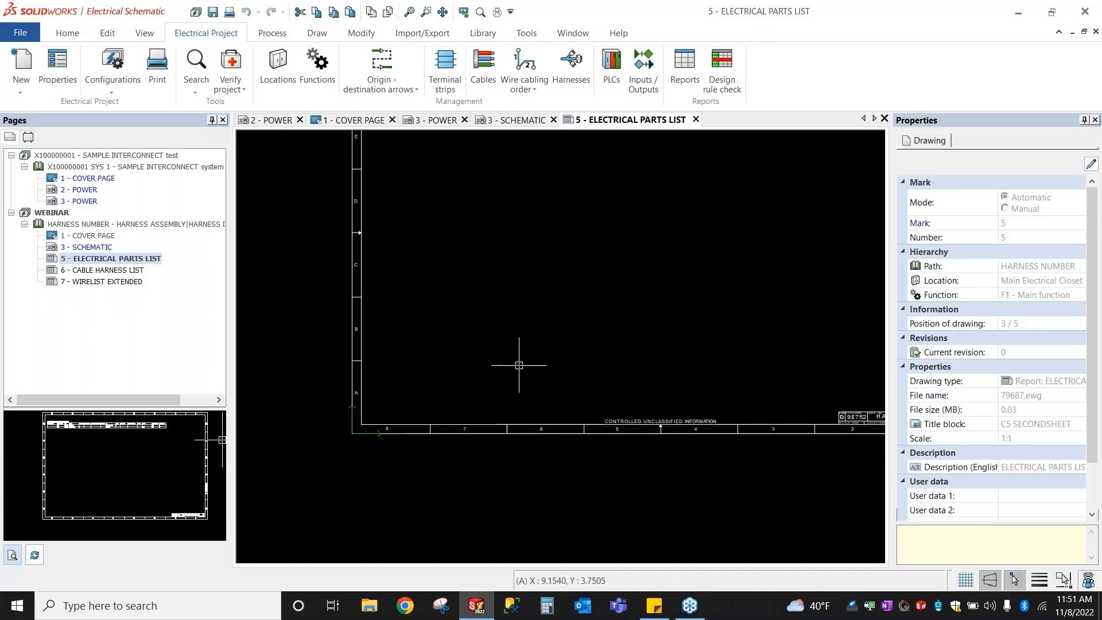
pyautogui.scroll(5, 479, 184)
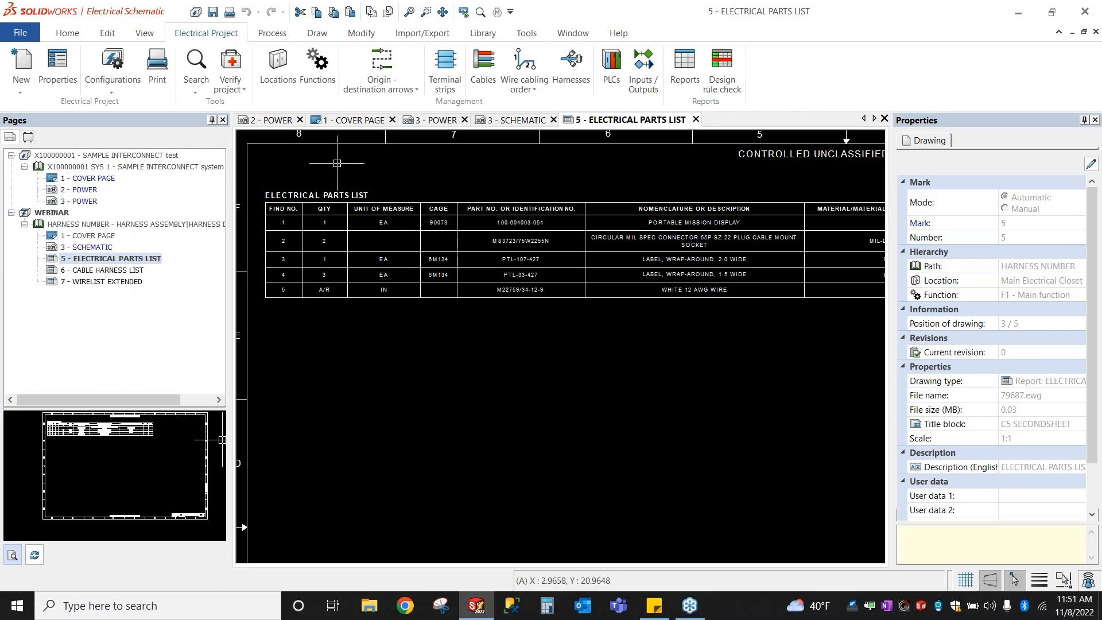
pyautogui.press('ctrl')
pyautogui.press('ctrl')
pyautogui.scroll(1, 506, 244)
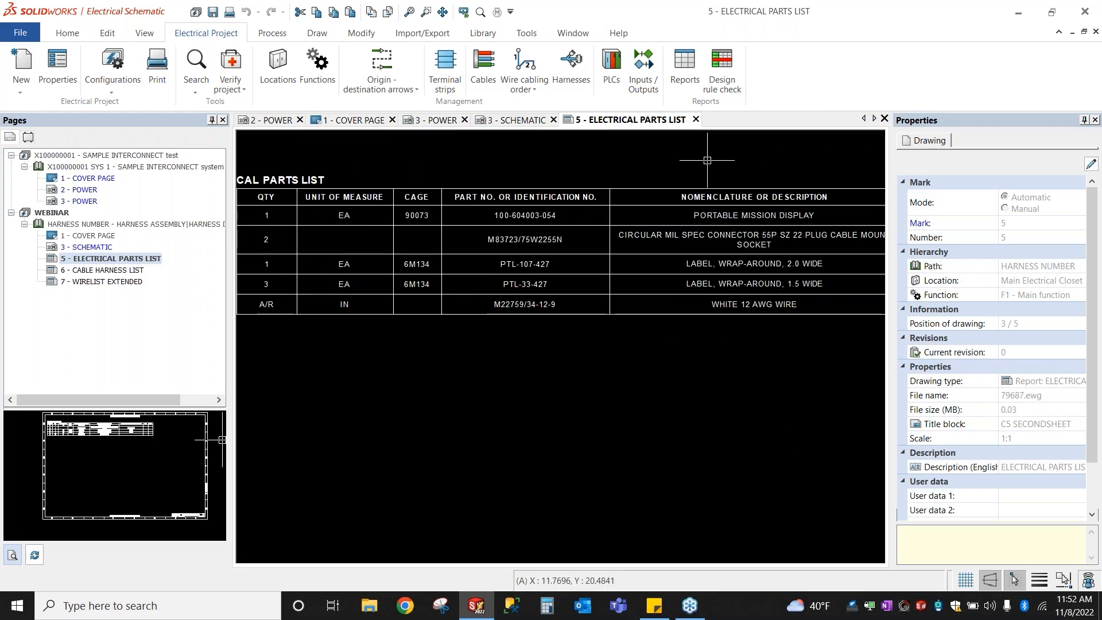
pyautogui.moveTo(631, 197); pyautogui.dragTo(513, 204, button='middle')
# Step: Open the 6 - CABLE HARNESS LIST page and zoom in on its harness table
pyautogui.doubleClick(97, 269)
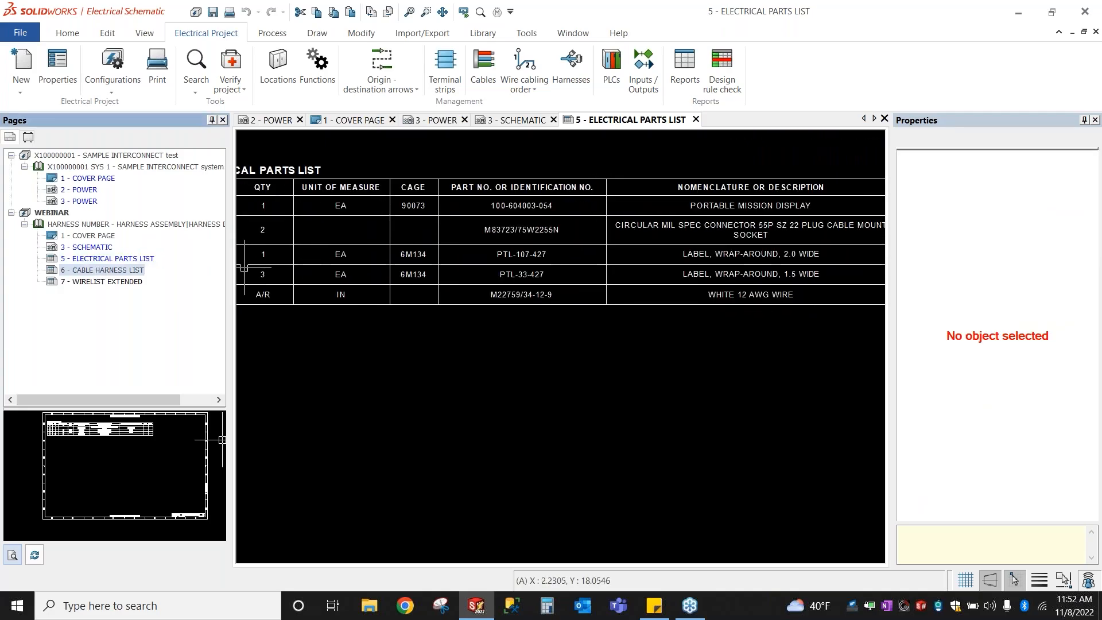
pyautogui.scroll(-8, 396, 355)
pyautogui.moveTo(374, 221); pyautogui.dragTo(393, 290, button='middle')
pyautogui.scroll(4, 380, 290)
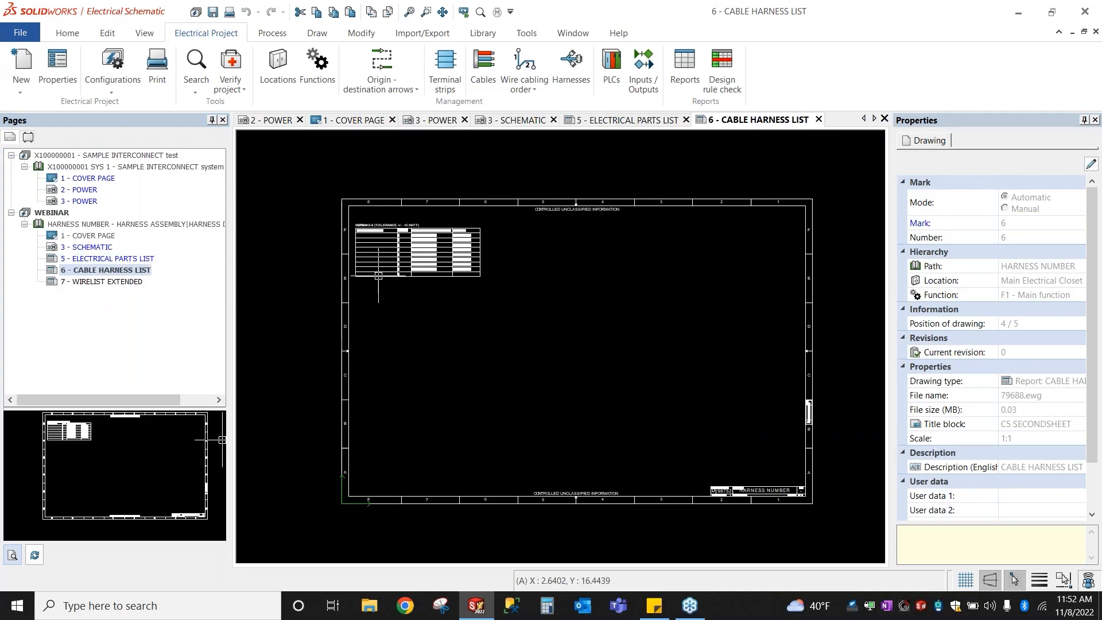
pyautogui.scroll(3, 396, 239)
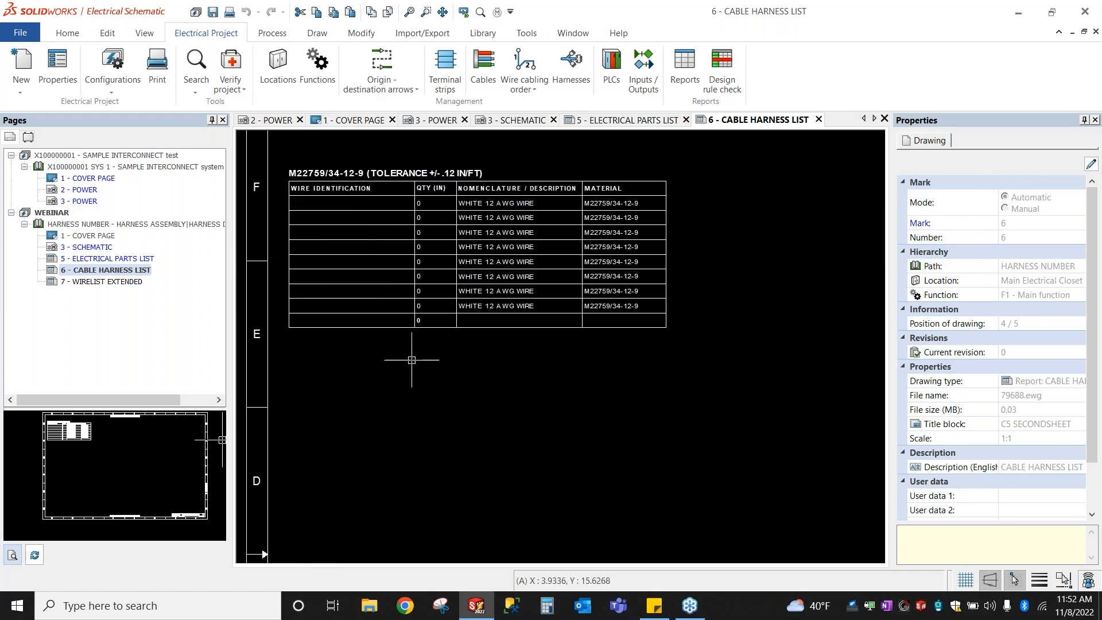
pyautogui.click(356, 182)
pyautogui.press('Escape')
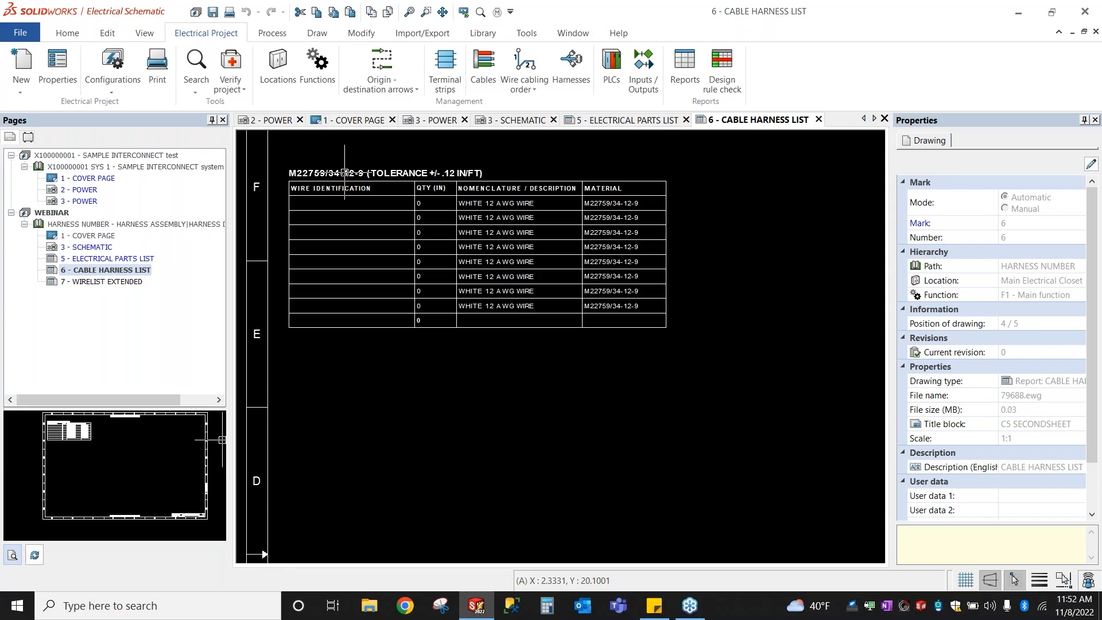
# Step: Open the 7 - WIRELIST EXTENDED page and zoom in on its from/to wire table
pyautogui.doubleClick(126, 285)
pyautogui.scroll(-2, 331, 439)
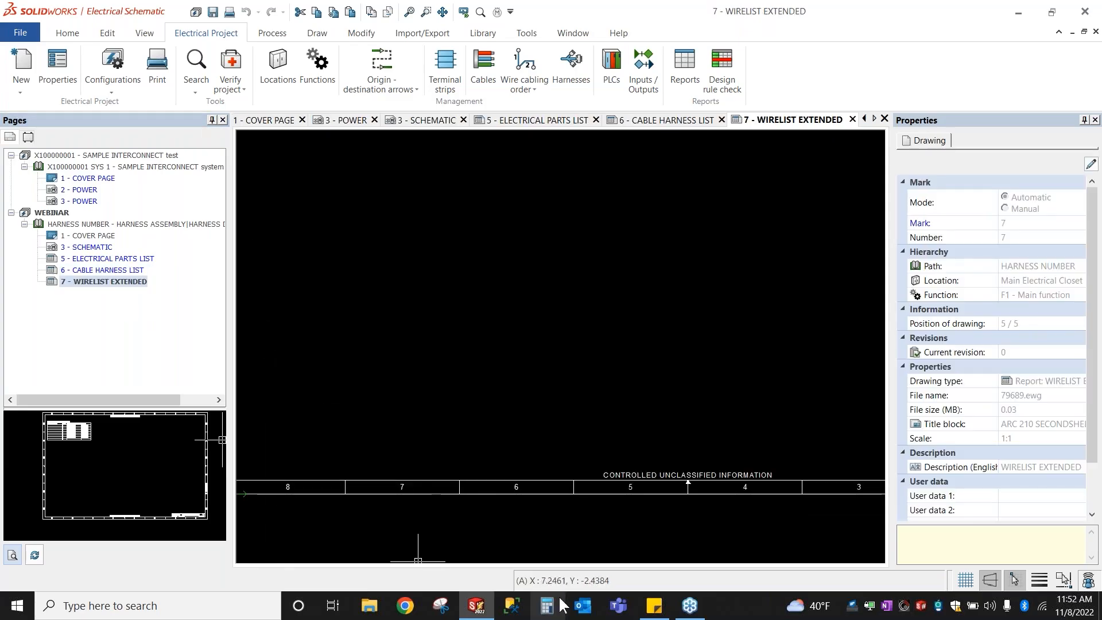
pyautogui.scroll(-6, 513, 379)
pyautogui.scroll(6, 510, 193)
pyautogui.scroll(2, 502, 217)
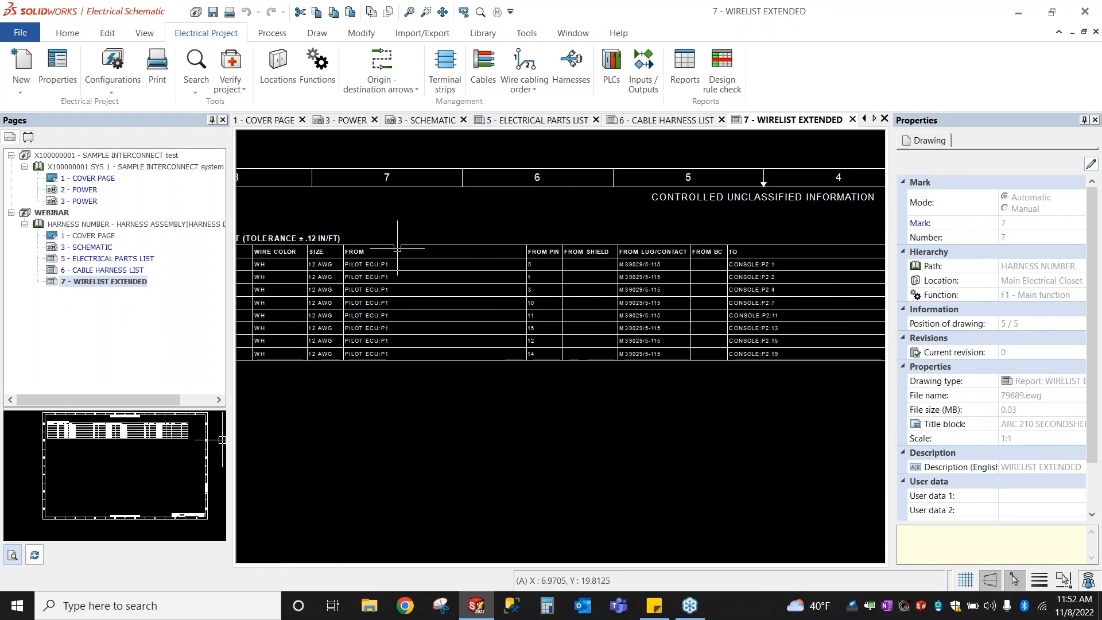
pyautogui.click(544, 255)
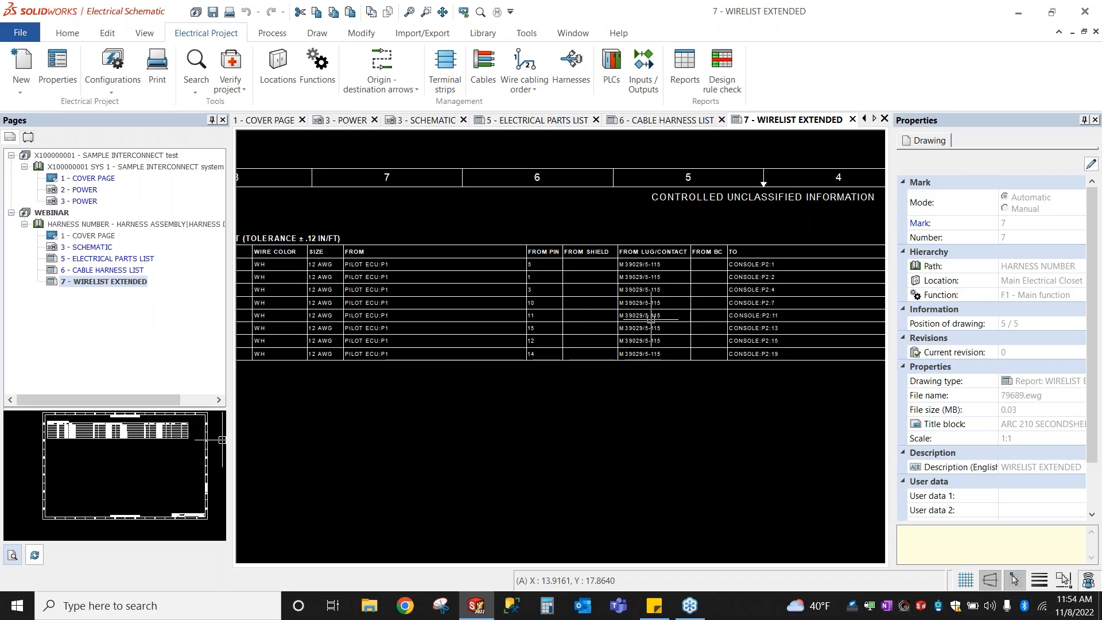
# Step: Switch to the Home ribbon tab for the project management and archiving tools
pyautogui.click(67, 32)
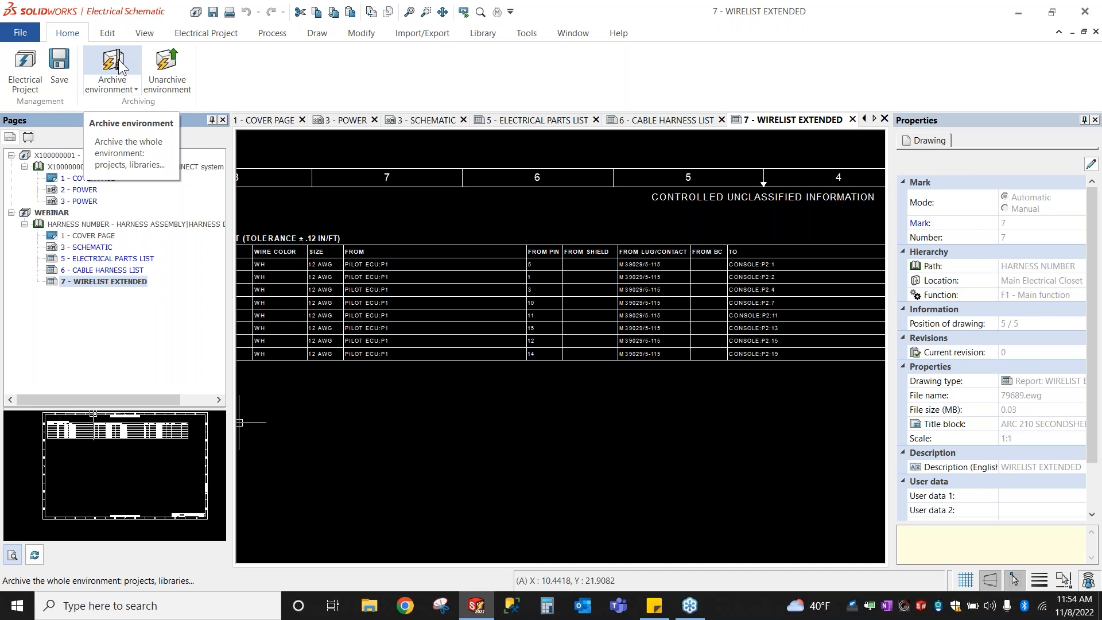
pyautogui.click(25, 61)
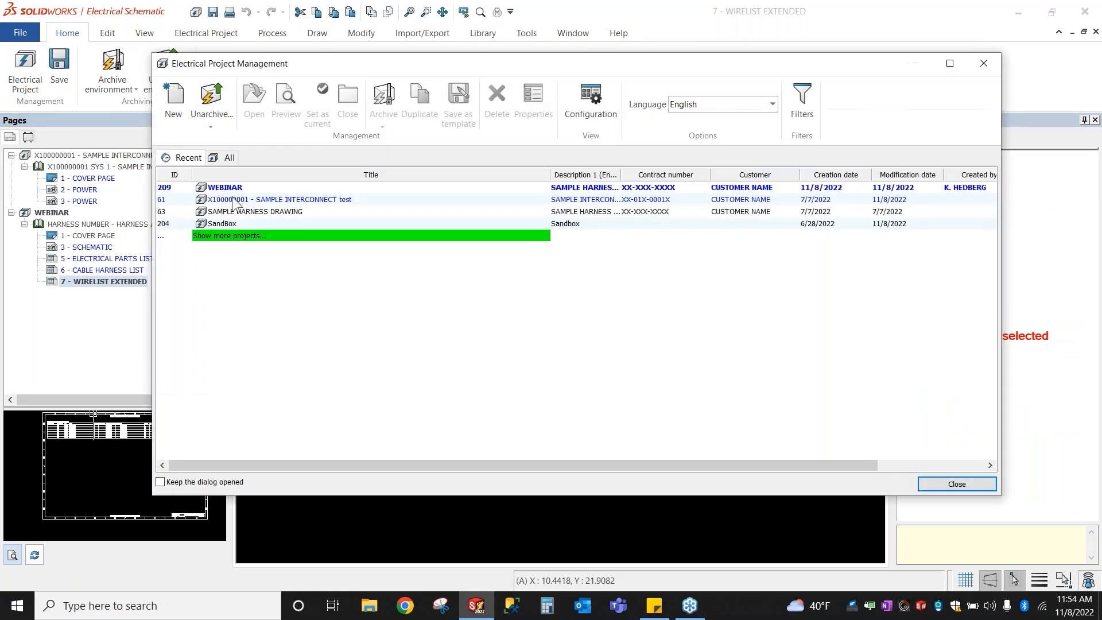
pyautogui.click(228, 198)
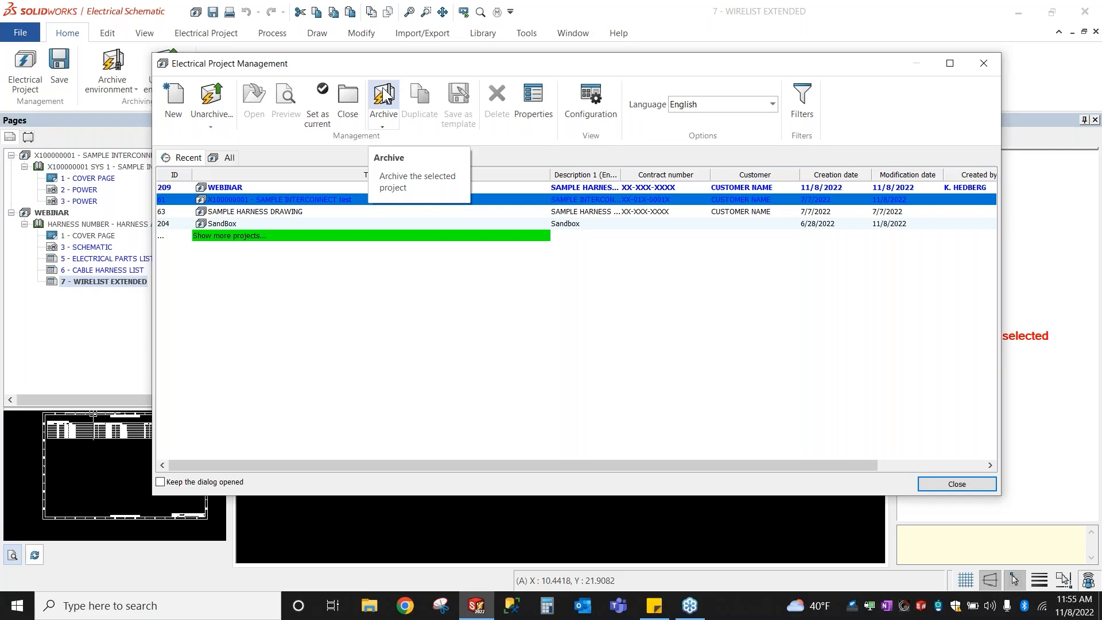
pyautogui.click(933, 484)
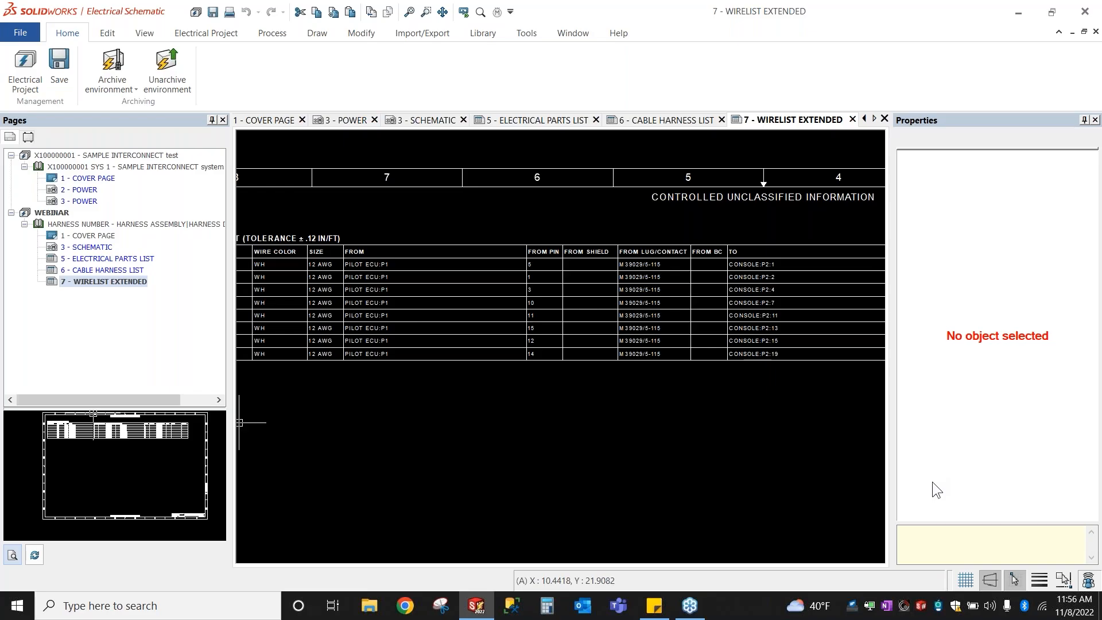
# Step: Start Import Data from the Import/Export ribbon tab
pyautogui.click(446, 37)
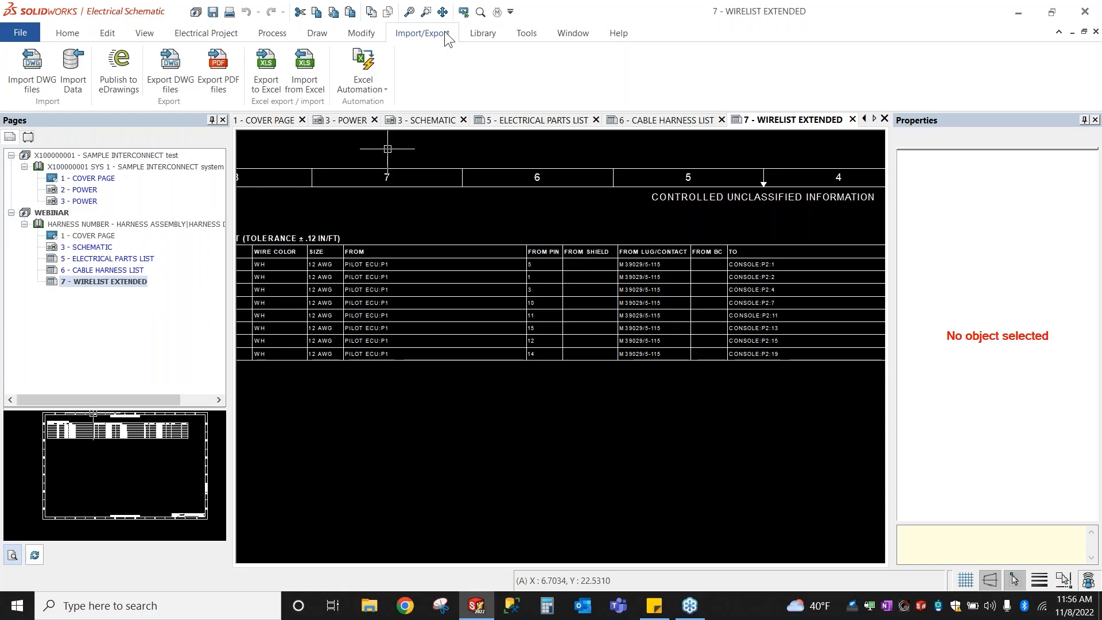
pyautogui.click(73, 81)
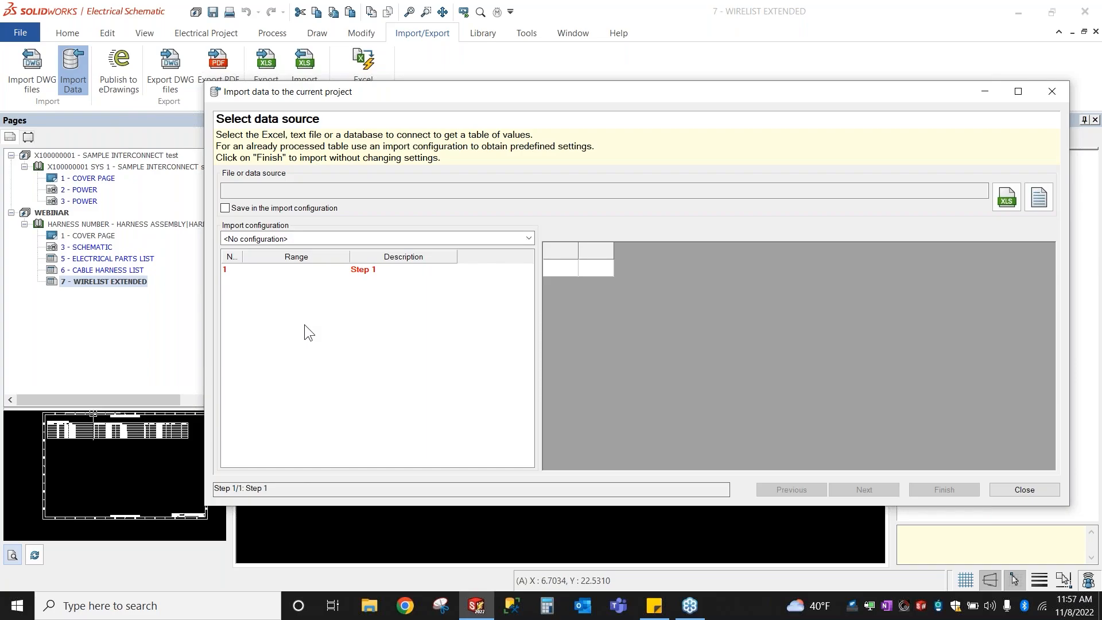
# Step: Open the Import configuration dropdown listing GMRE1, Autocad Electrical, Electrical Designer and TraceElecPro
pyautogui.click(352, 238)
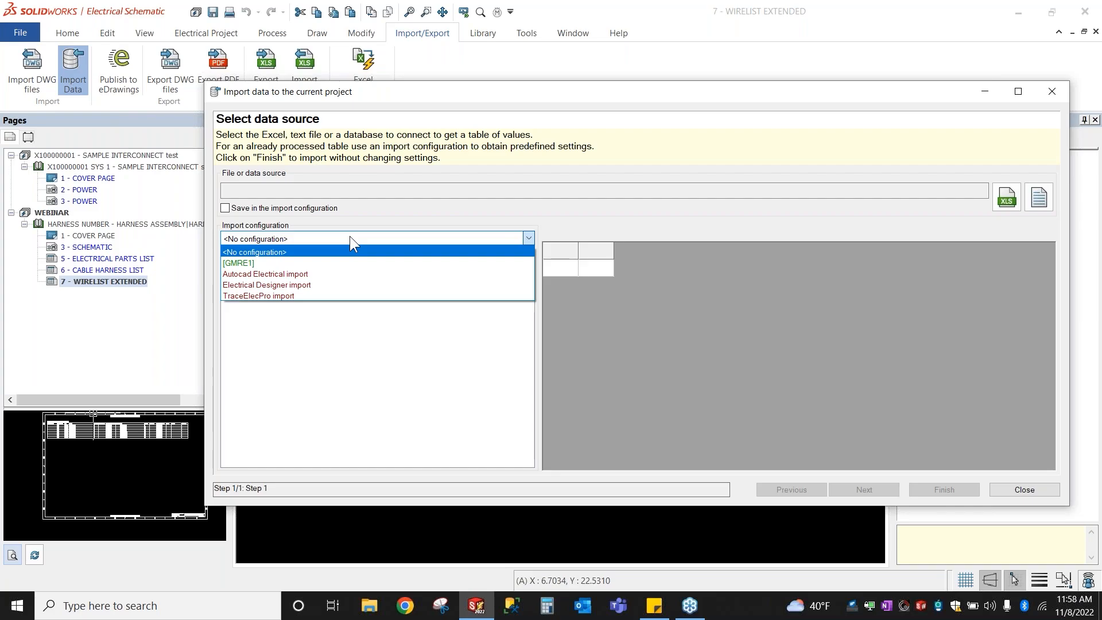
# Step: Dismiss the configuration list and close the Import data dialog without importing anything
pyautogui.click(1030, 495)
pyautogui.click(1030, 494)
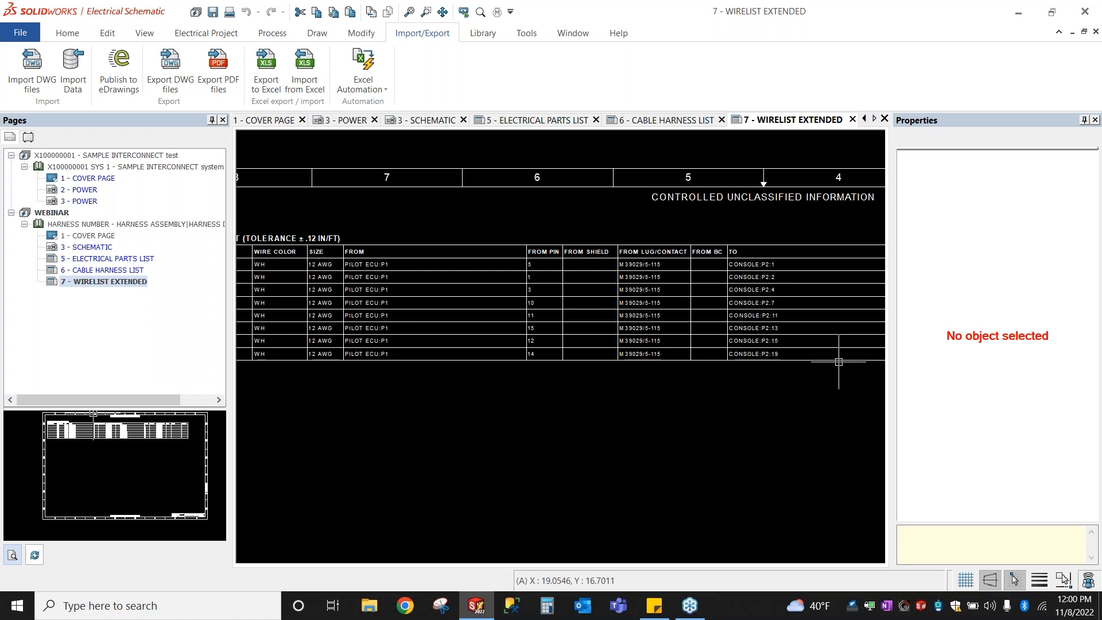
# Step: Open the 3 - POWER page, preview the WIRELIST EXTENDED report rows, then close report management
pyautogui.doubleClick(79, 199)
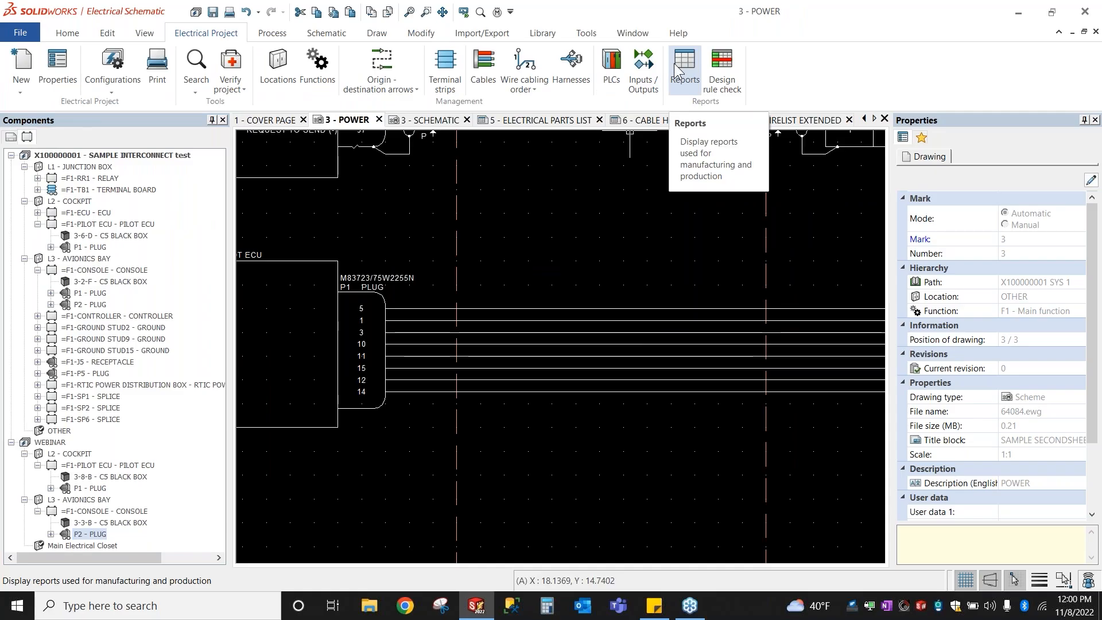
pyautogui.click(674, 64)
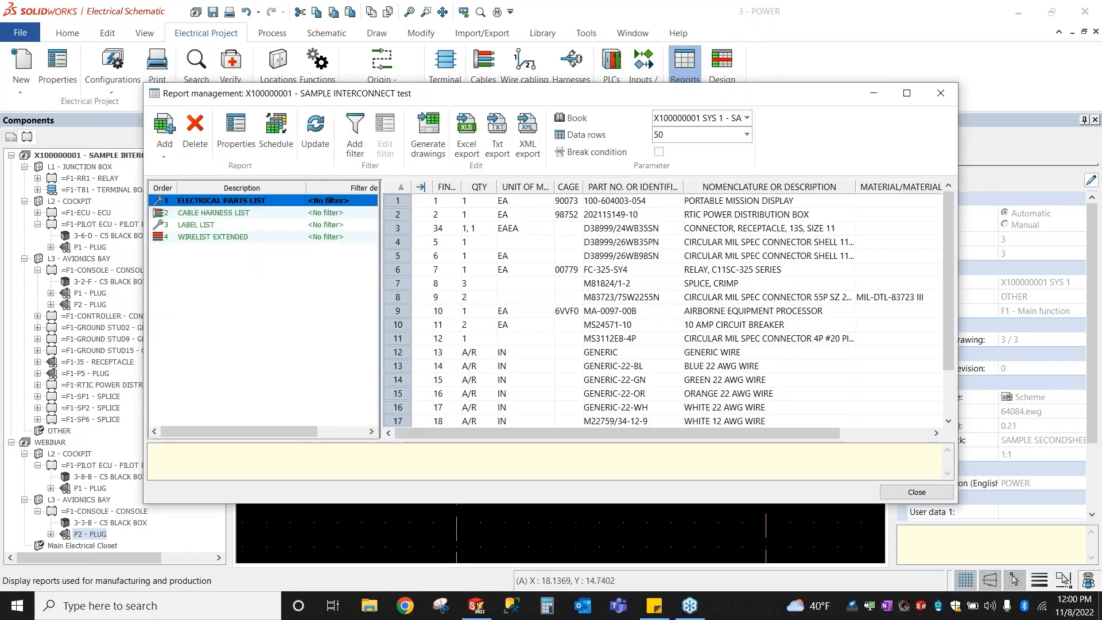
pyautogui.click(223, 236)
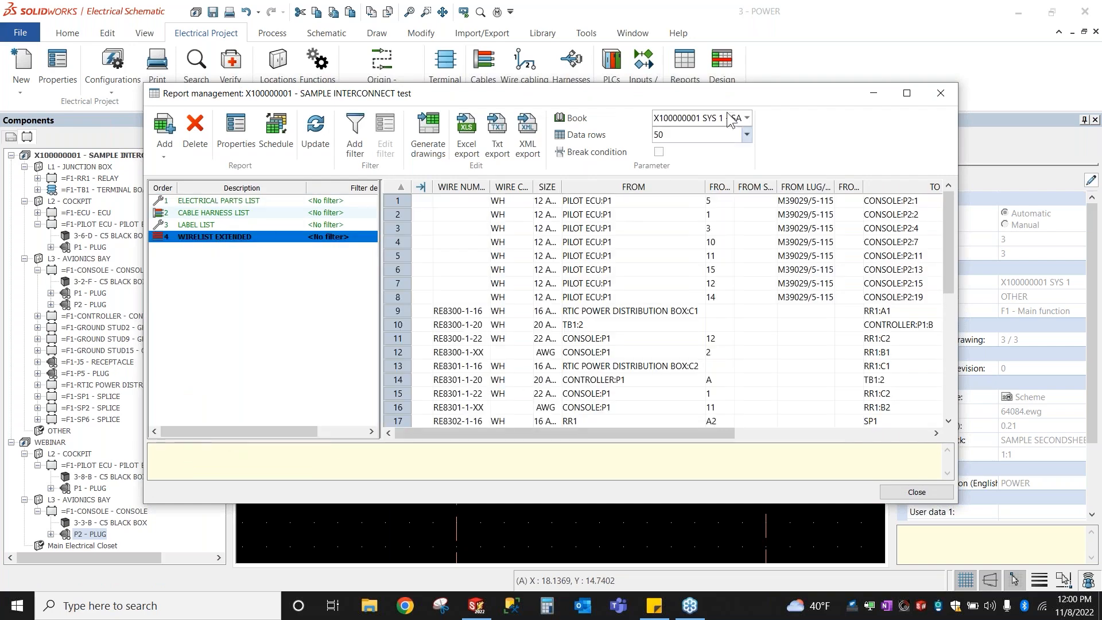
pyautogui.click(940, 93)
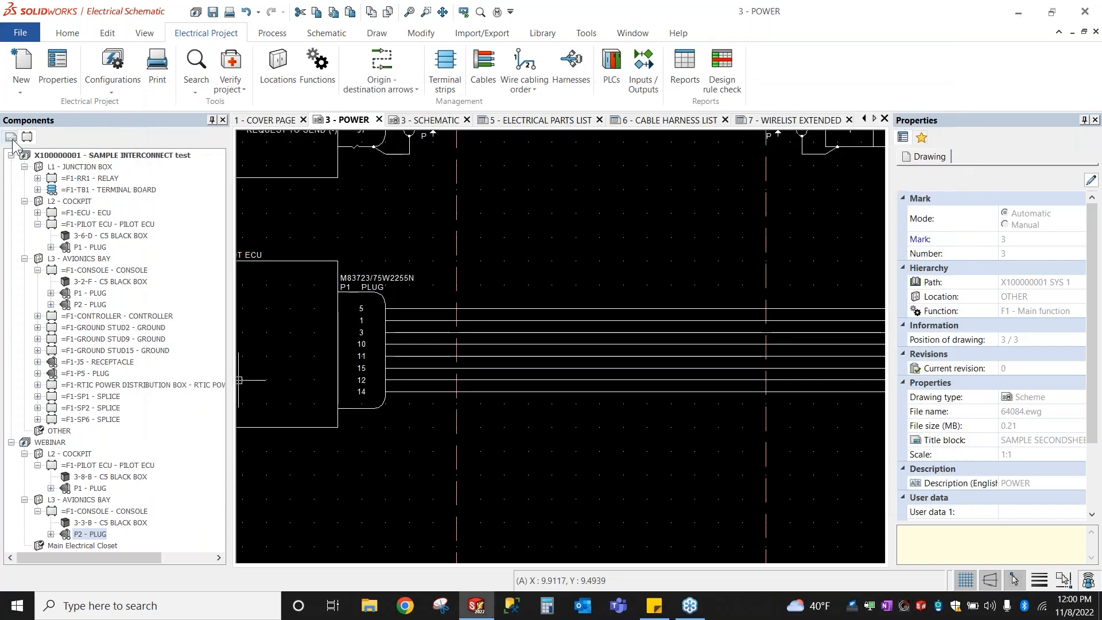
# Step: Reopen page 7 - WIRELIST EXTENDED, zoom in and select its FROM rows for PILOT ECU:P1
pyautogui.click(10, 138)
pyautogui.doubleClick(65, 281)
pyautogui.scroll(4, 305, 298)
pyautogui.moveTo(371, 151)
pyautogui.mouseDown()
pyautogui.moveTo(489, 265)
pyautogui.moveTo(521, 269)
pyautogui.moveTo(487, 273)
pyautogui.mouseUp()
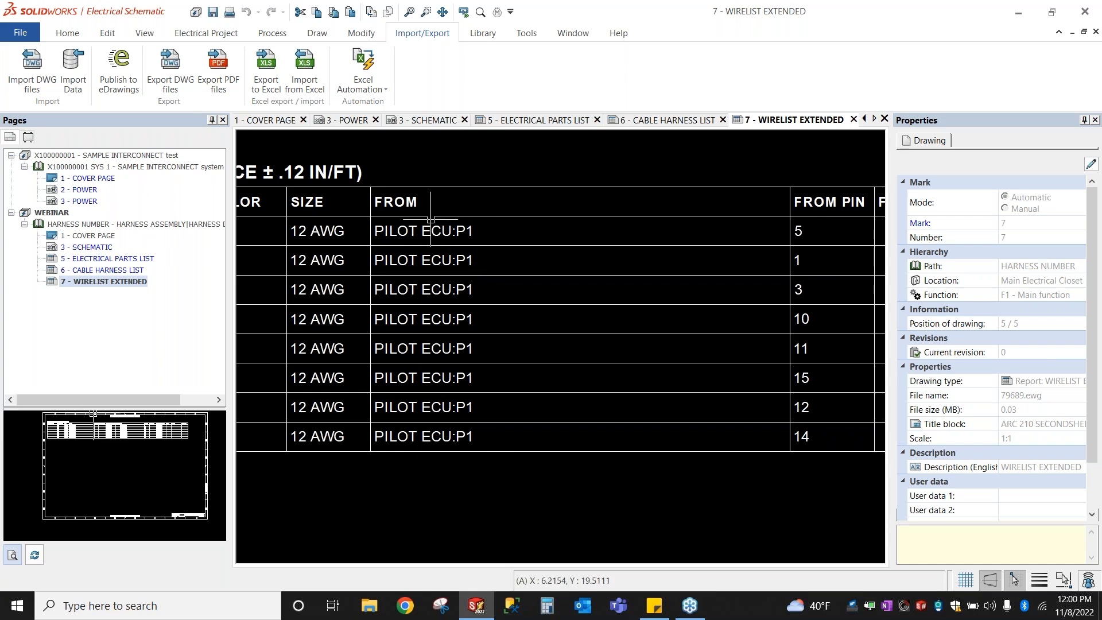
pyautogui.moveTo(459, 160); pyautogui.dragTo(518, 267)
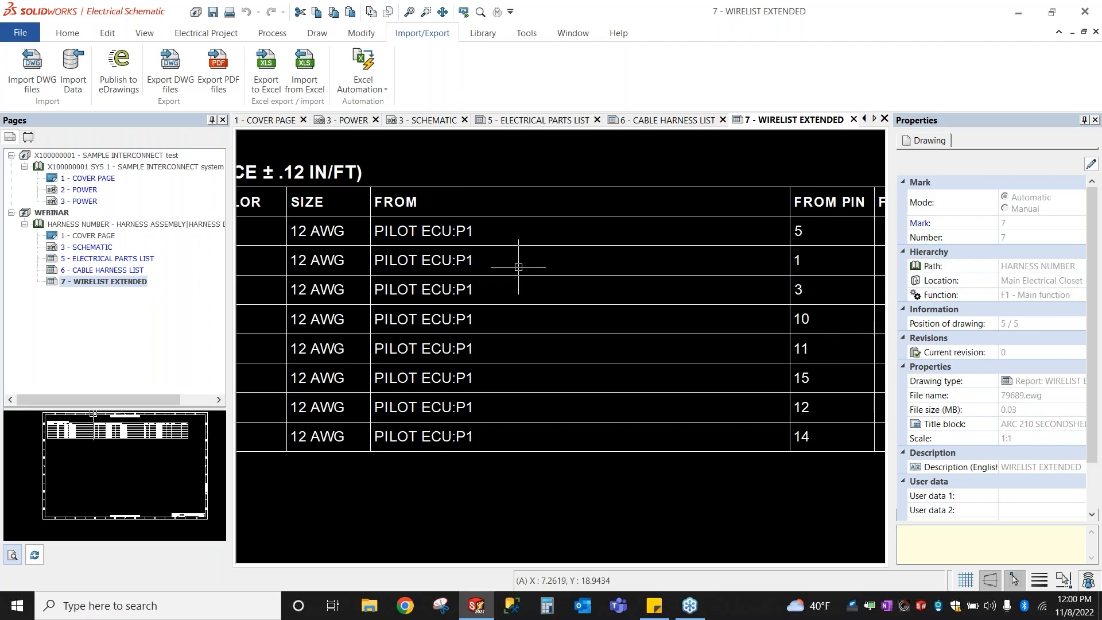